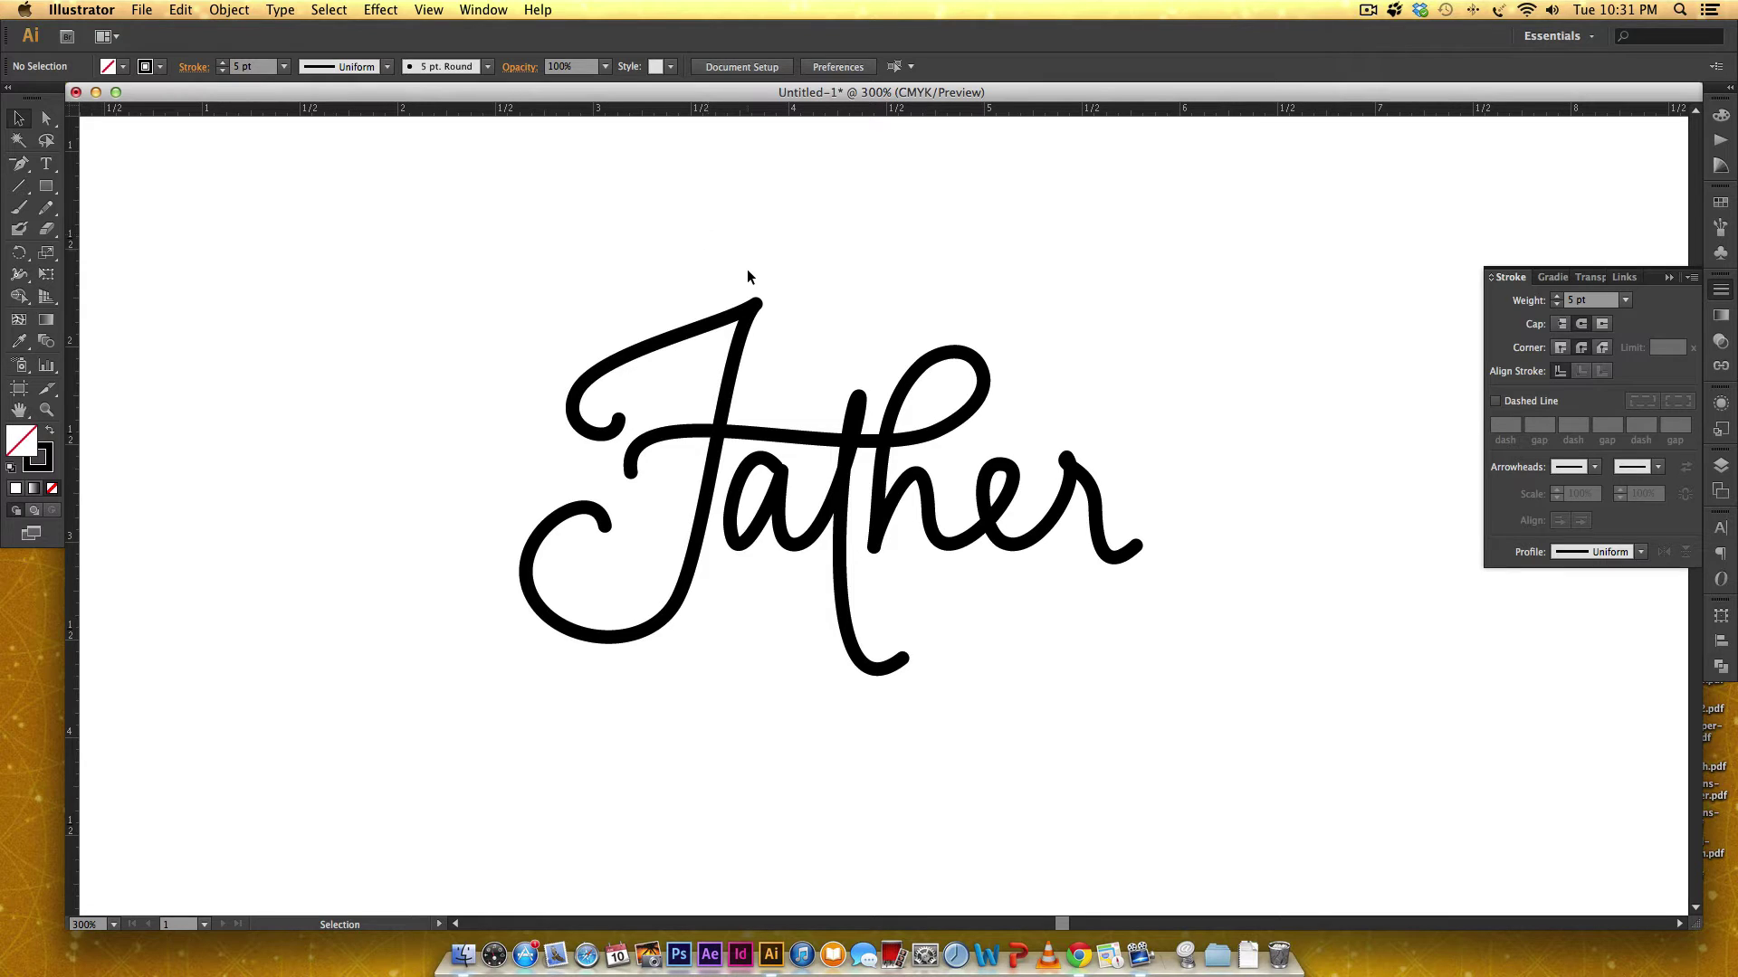
Create a new blank 11 × 8.5 in landscape Letter document
{"action": "mouse_move", "coordinate": [470, 241]}
{"action": "left_mouse_down"}
{"action": "mouse_move", "coordinate": [1197, 719]}
{"action": "mouse_move", "coordinate": [1173, 672]}
{"action": "left_mouse_up"}
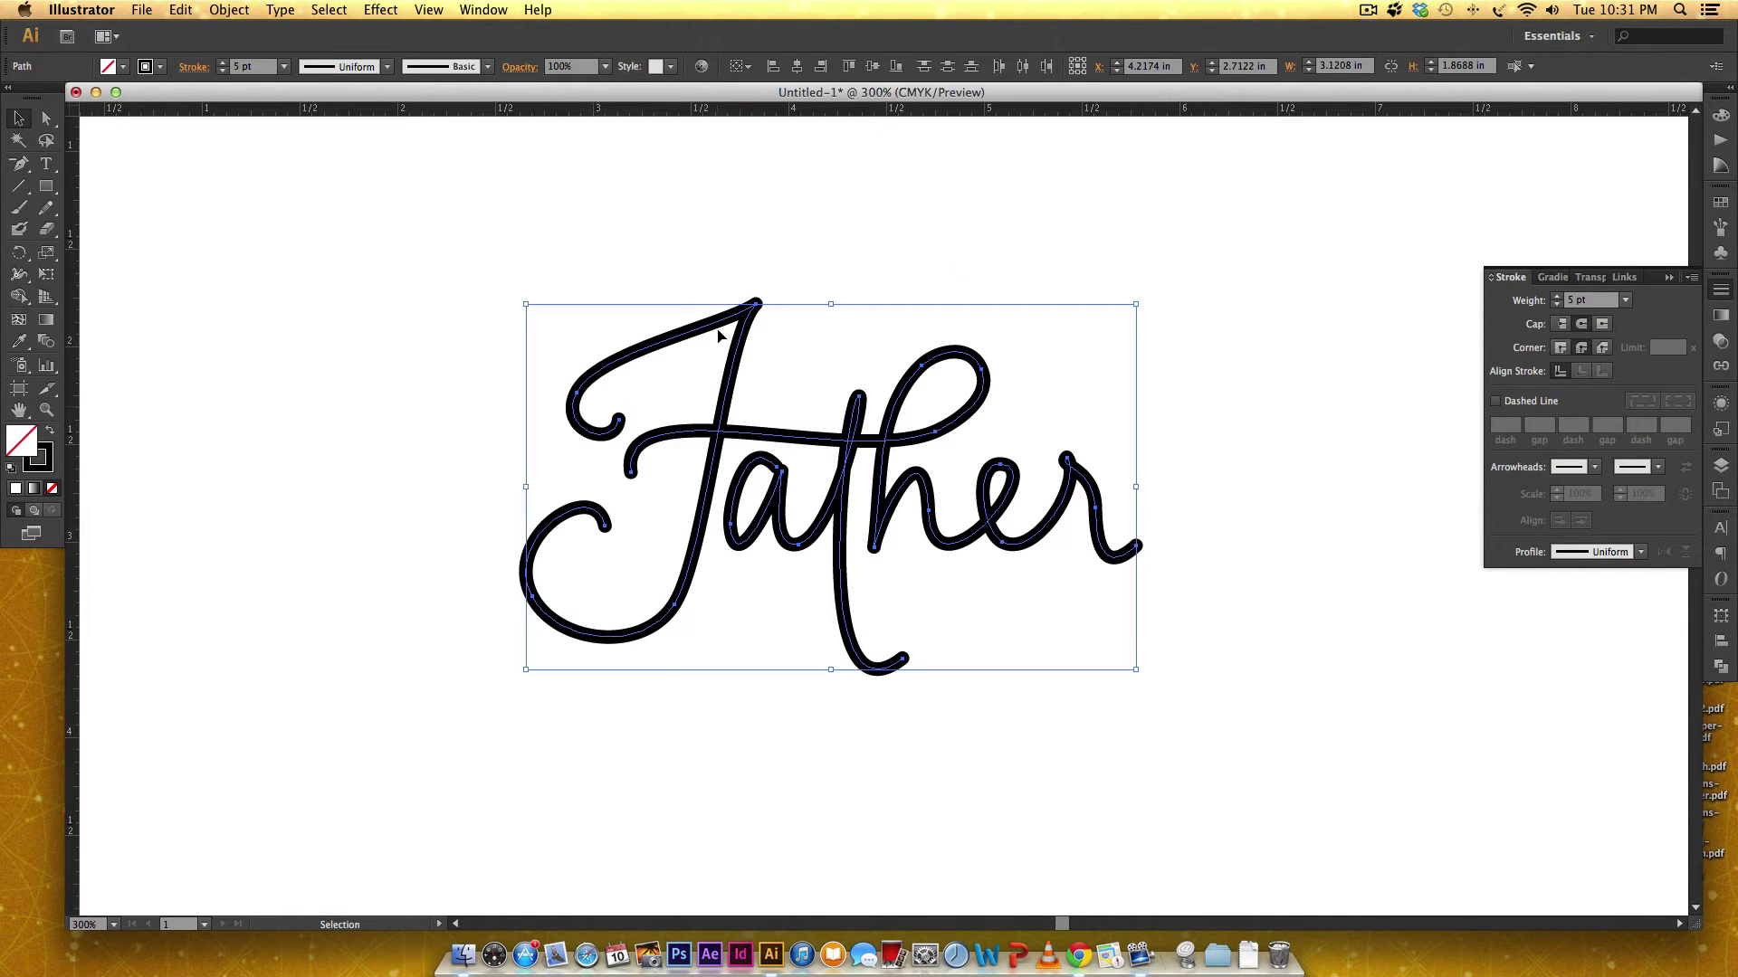
{"action": "left_click", "coordinate": [888, 220]}
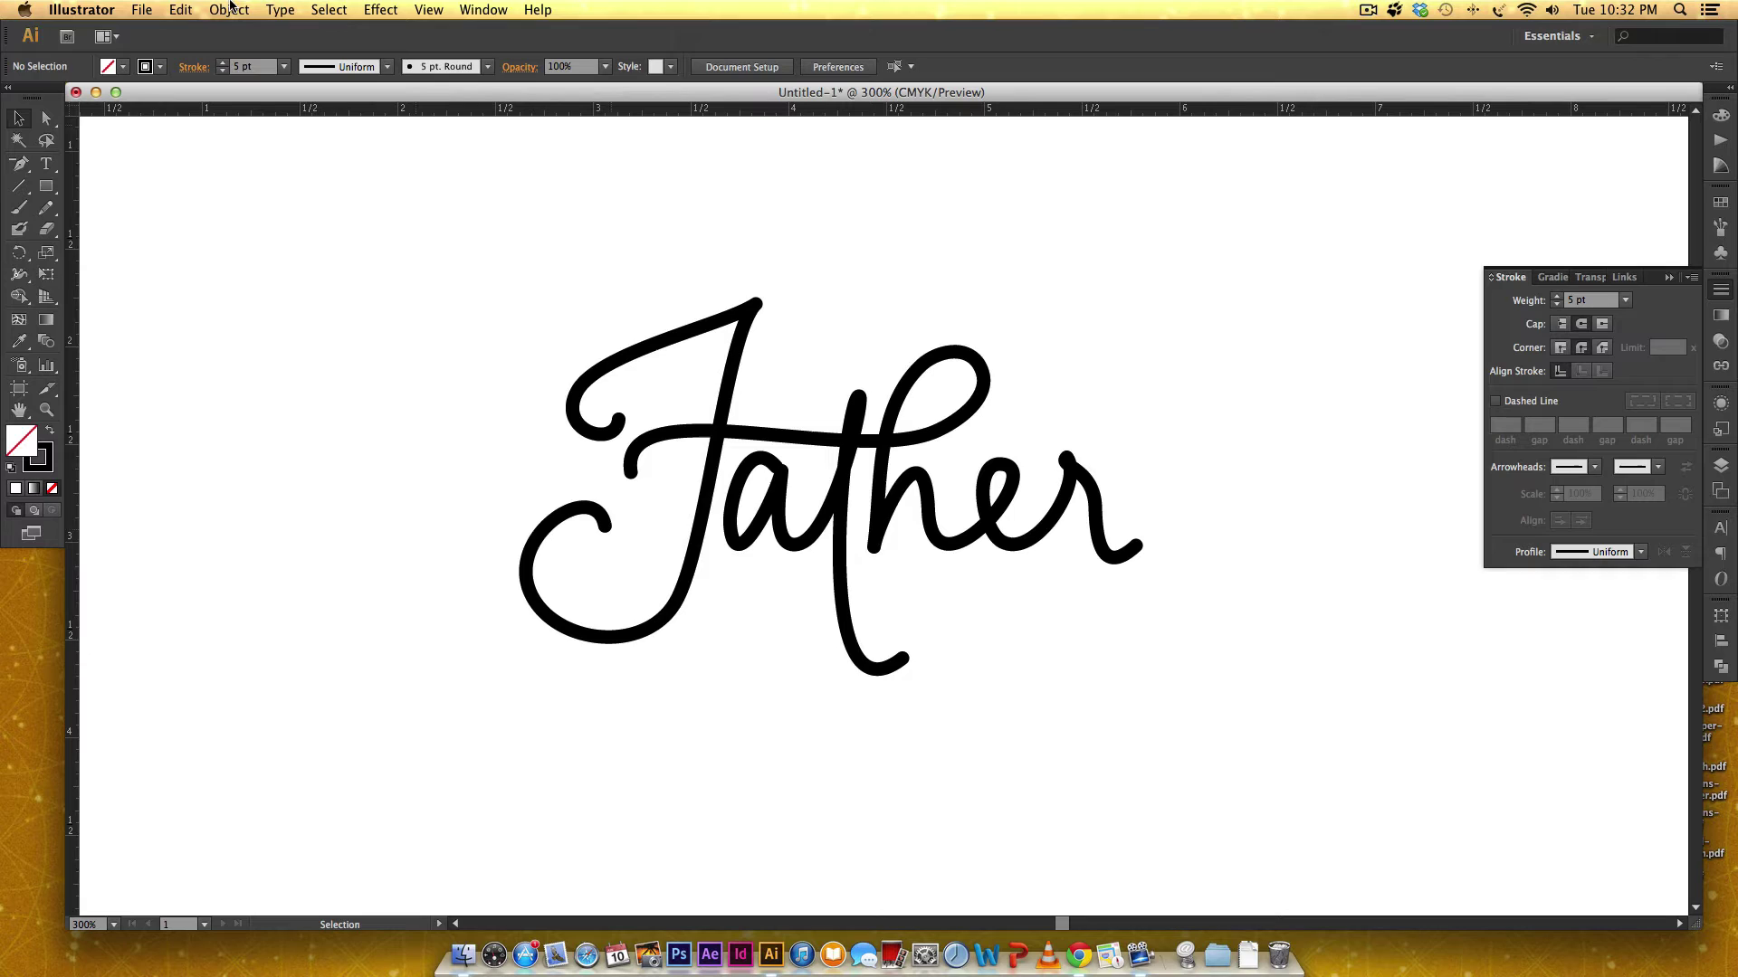
{"action": "left_click", "coordinate": [143, 9]}
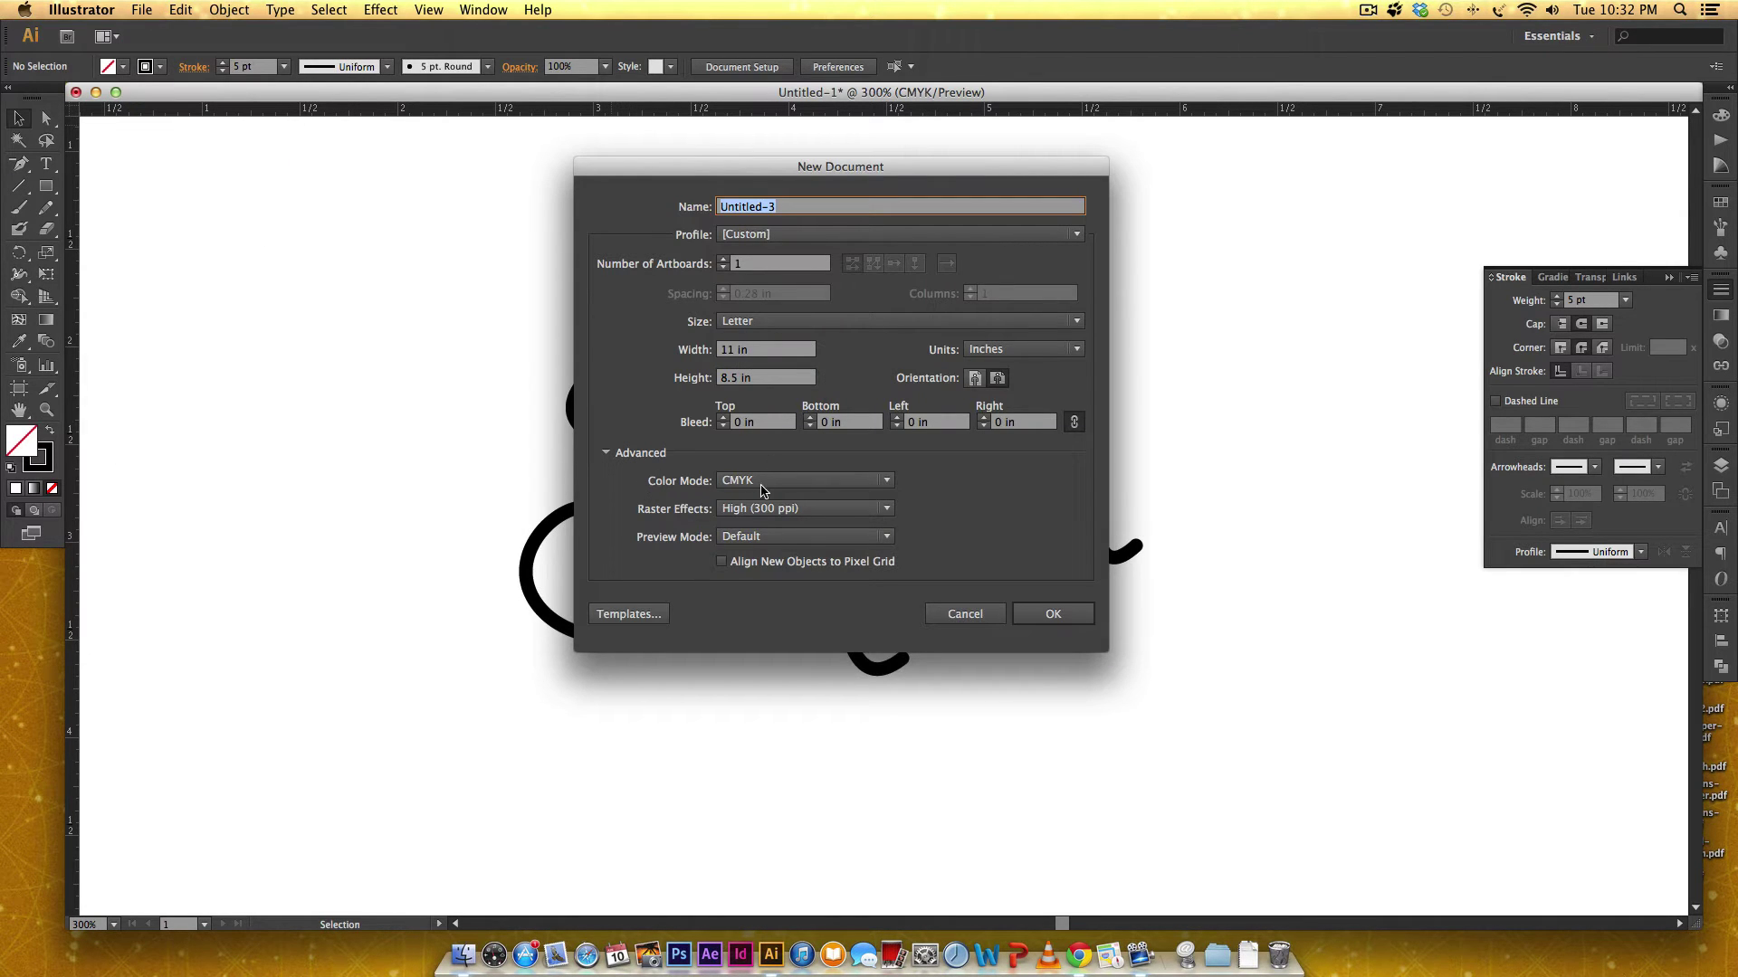
{"action": "left_click", "coordinate": [997, 378]}
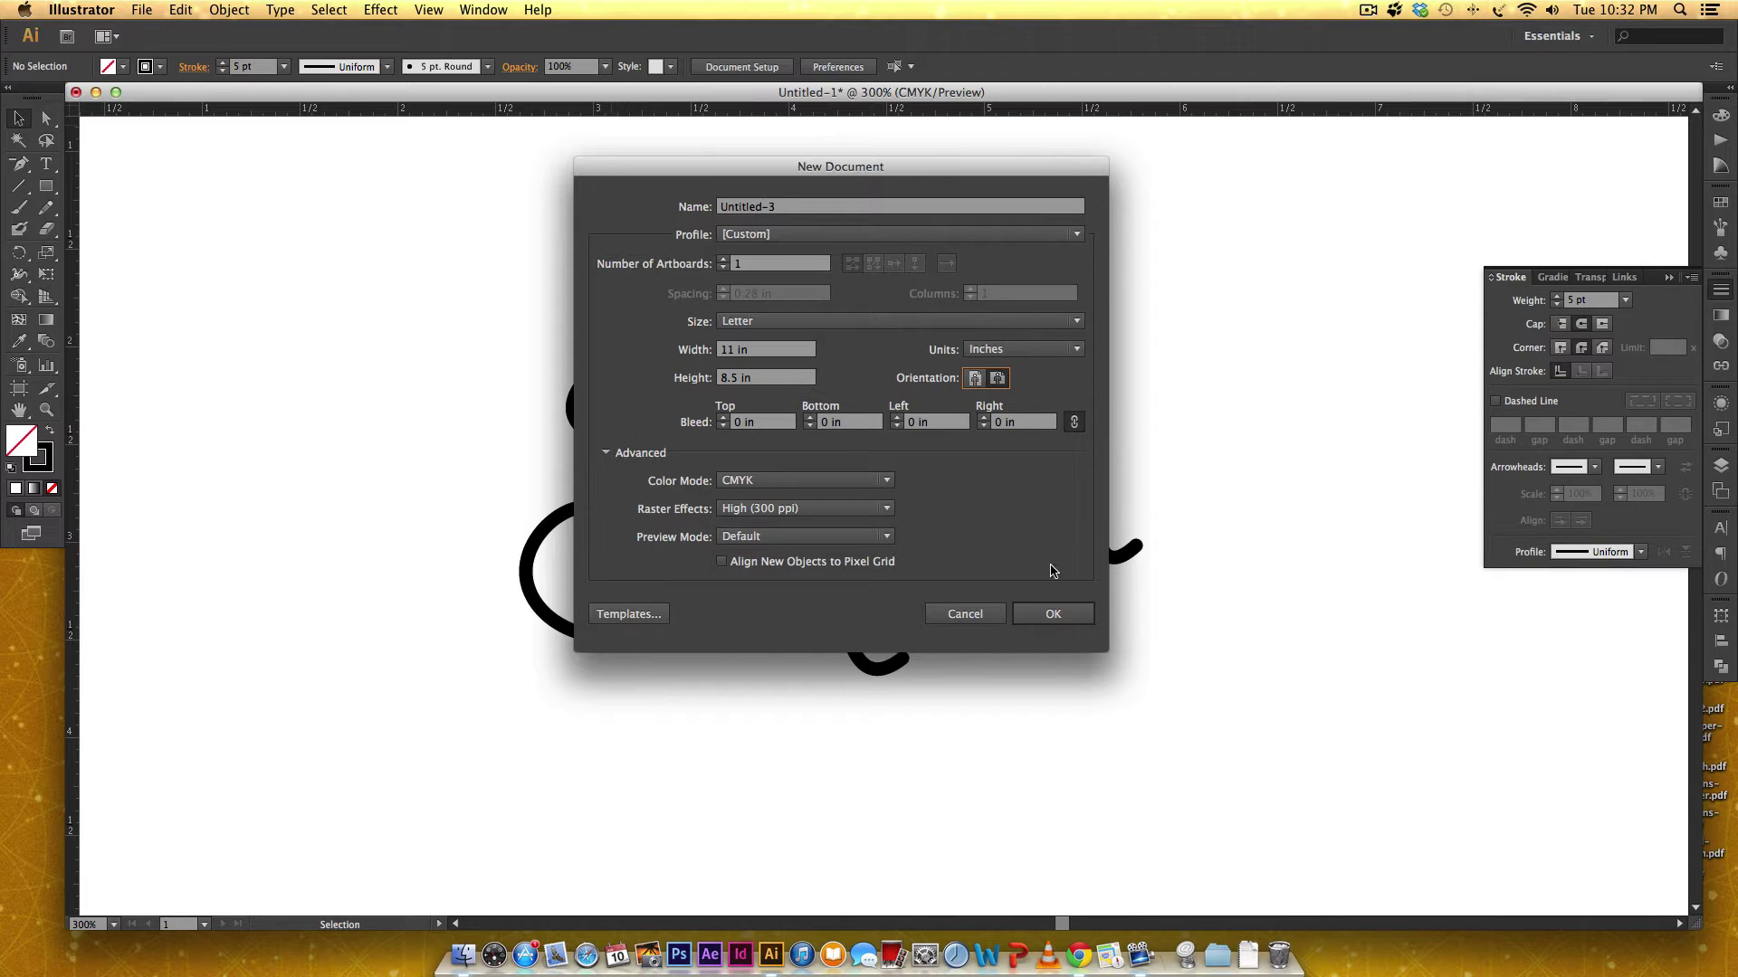
{"action": "left_click", "coordinate": [1052, 614]}
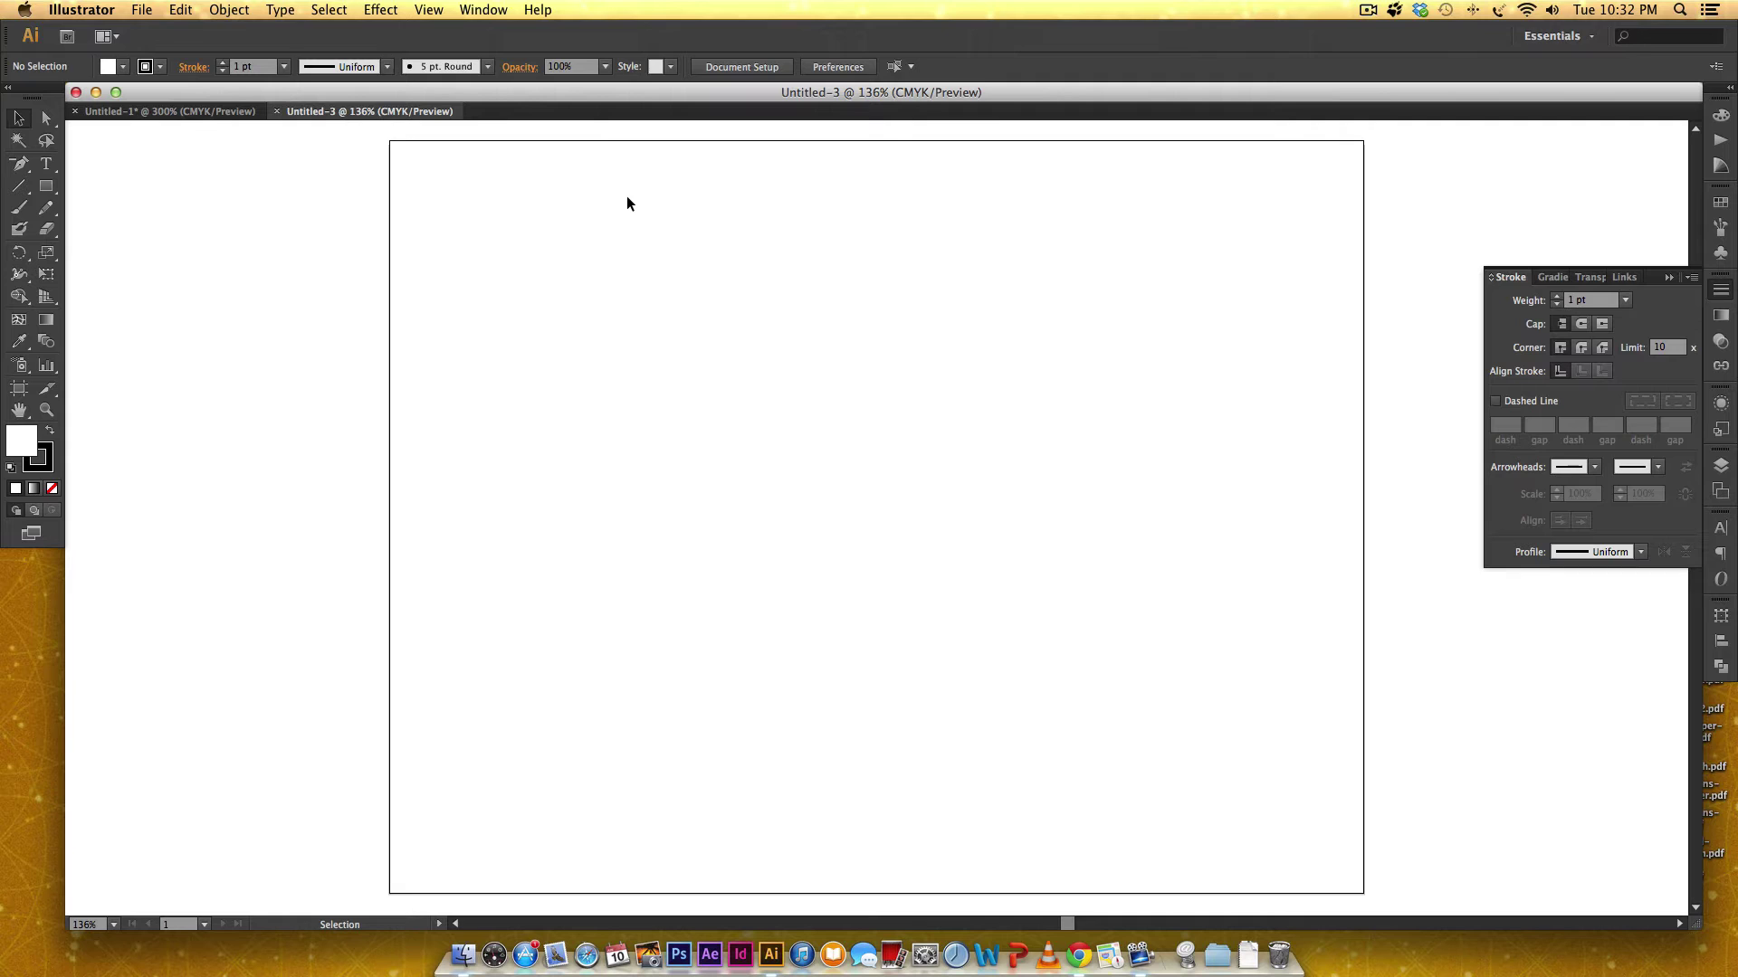
Show rulers, place a horizontal x-height guide across the page, and zoom in
{"action": "key", "text": "a"}
{"action": "key", "text": "ctrl+r"}
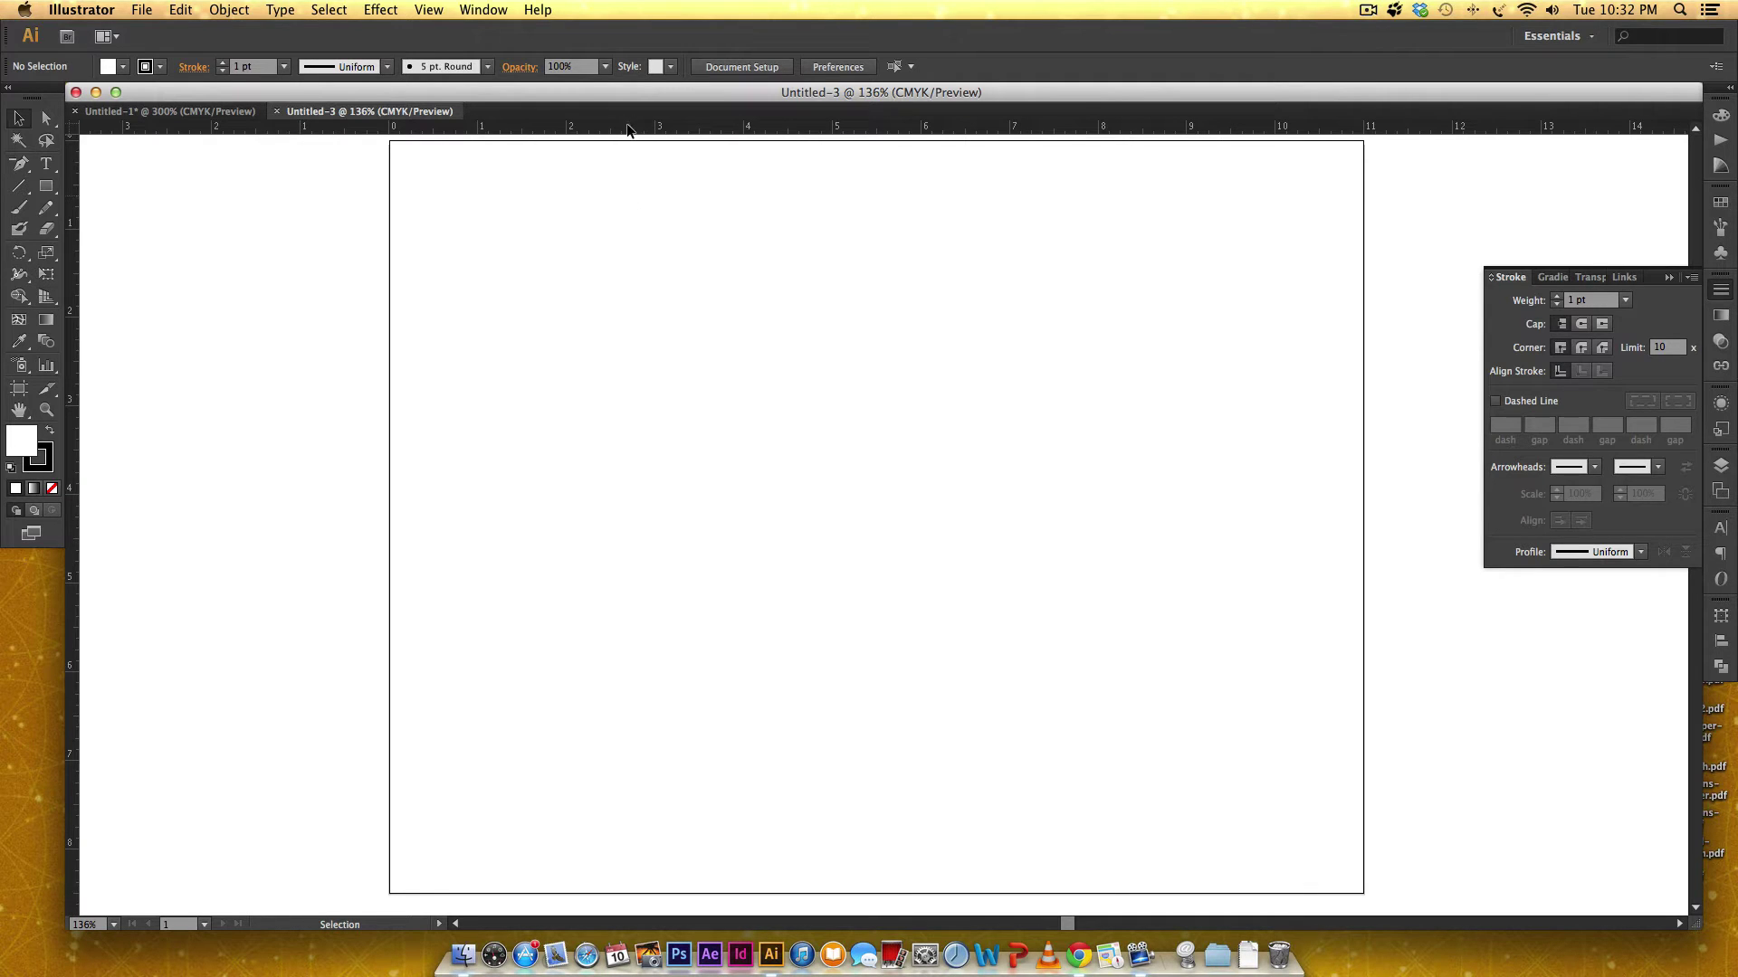
{"action": "left_click_drag", "start_coordinate": [630, 130], "coordinate": [624, 407]}
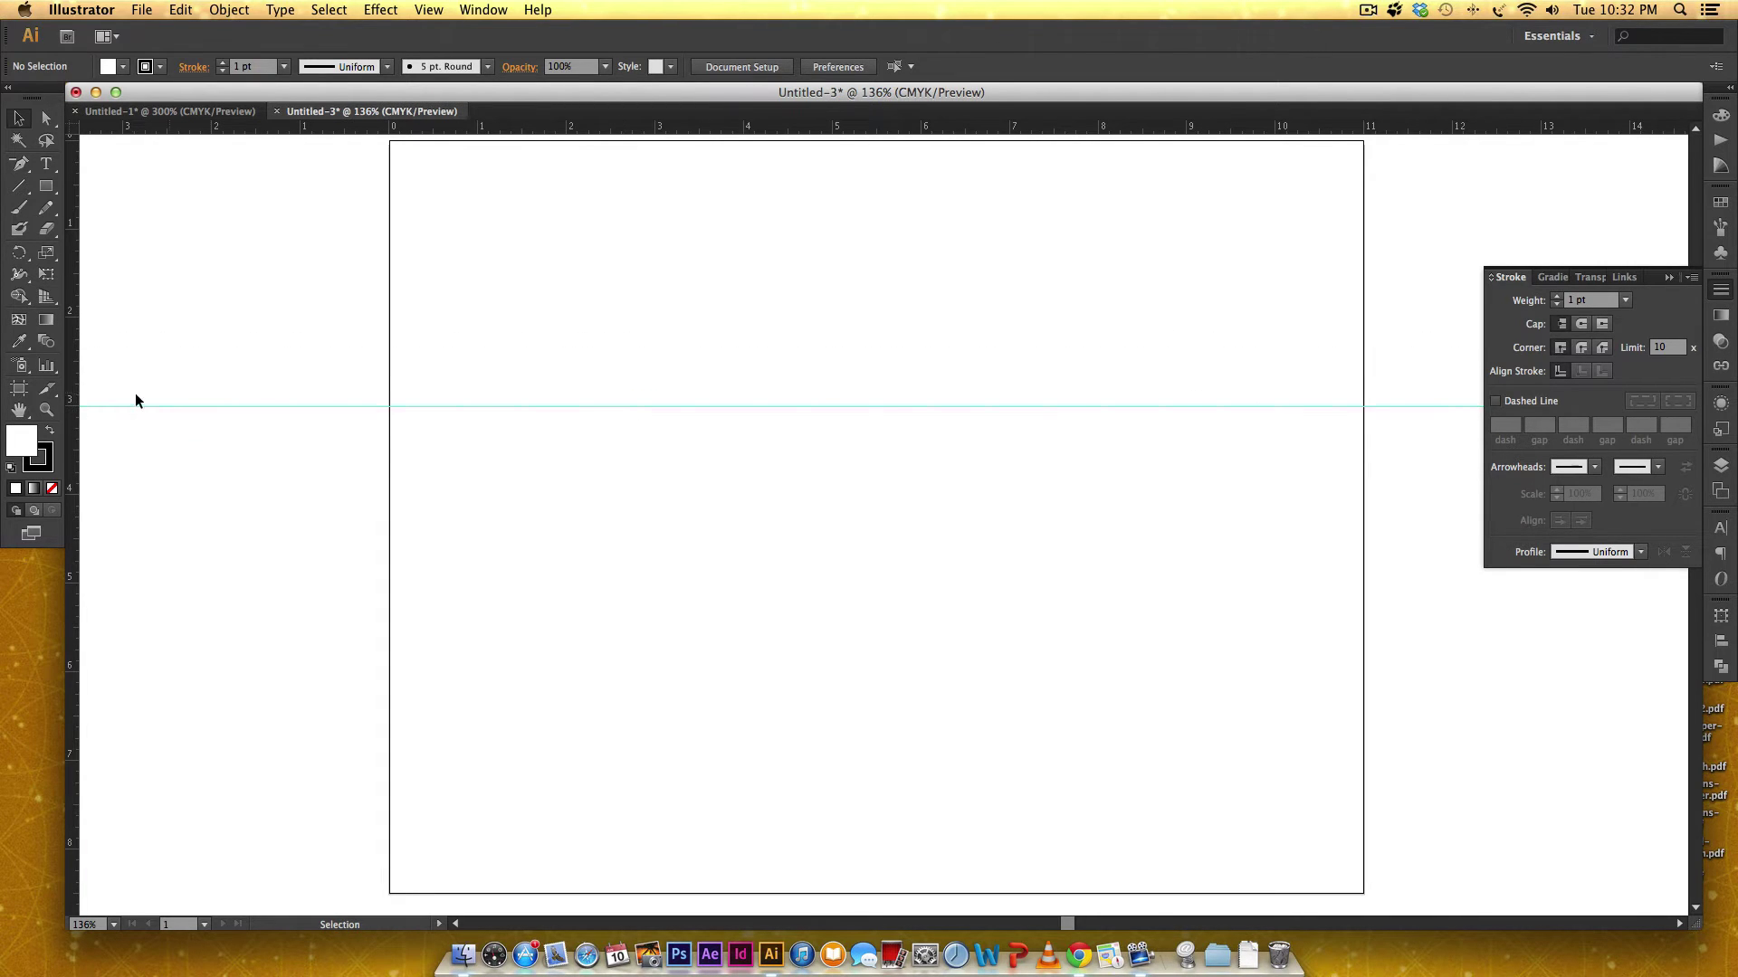
{"action": "key", "text": "super+equal"}
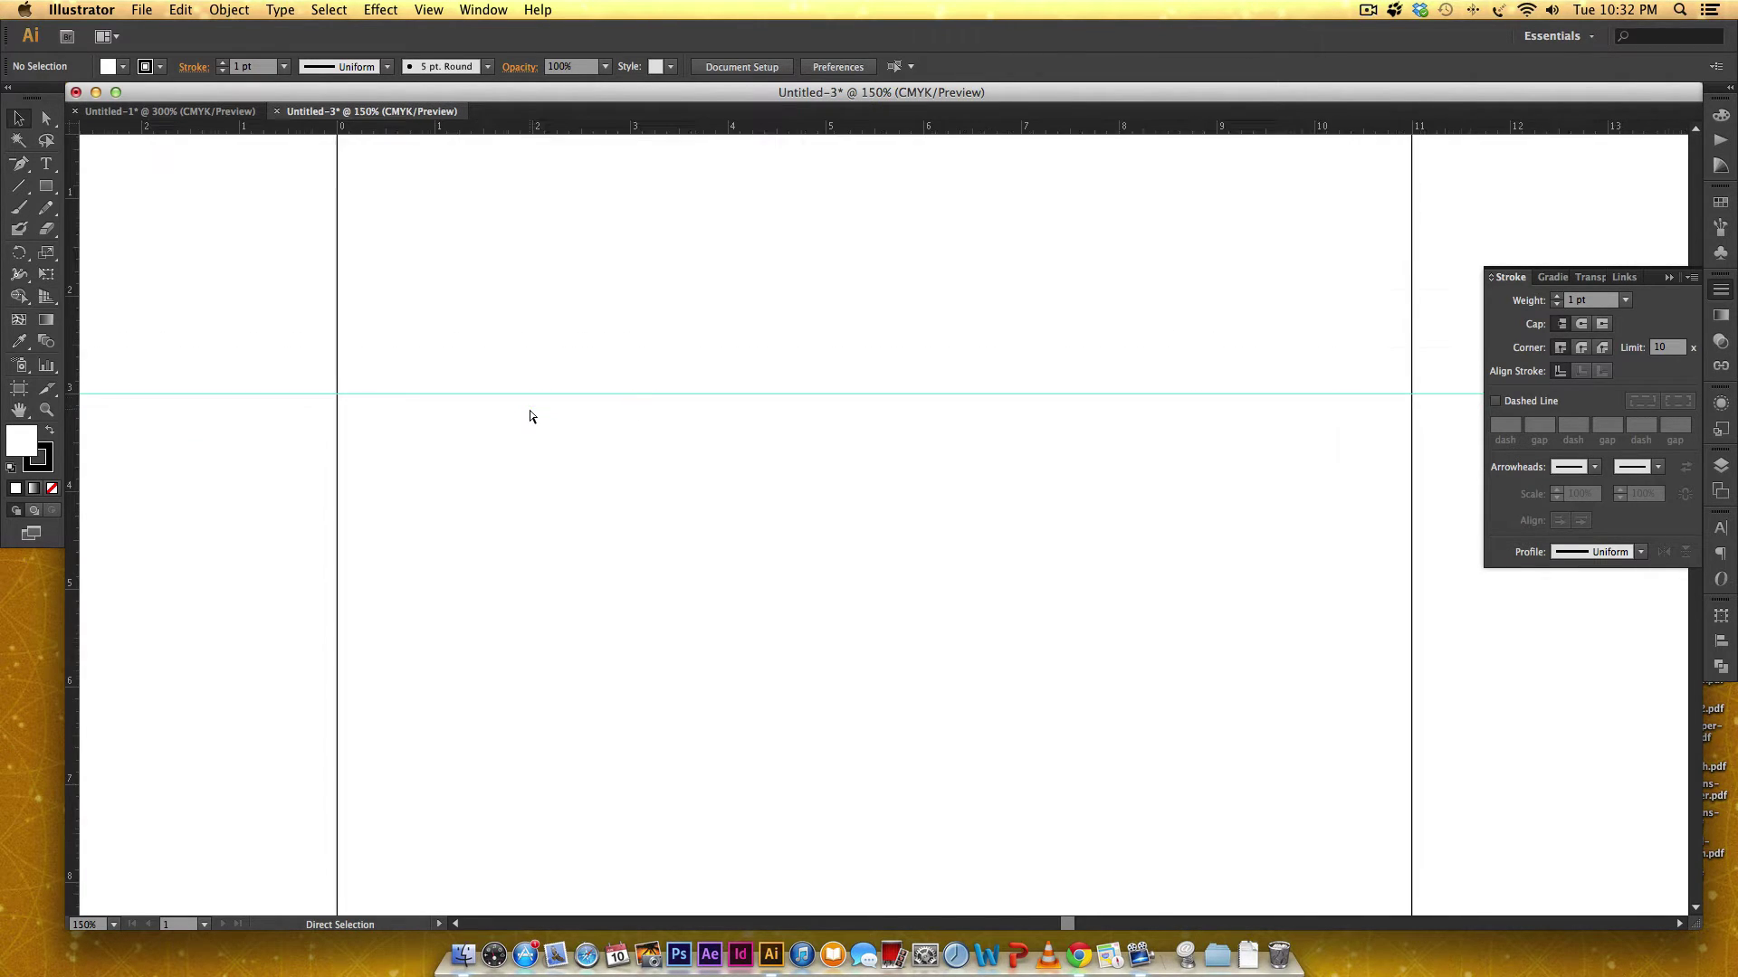
{"action": "key", "text": "super+equal"}
{"action": "key", "text": "super+equal"}
{"action": "scroll", "coordinate": [534, 457], "scroll_direction": "up", "scroll_amount": 3}
{"action": "scroll", "coordinate": [535, 475], "scroll_direction": "up", "scroll_amount": 3}
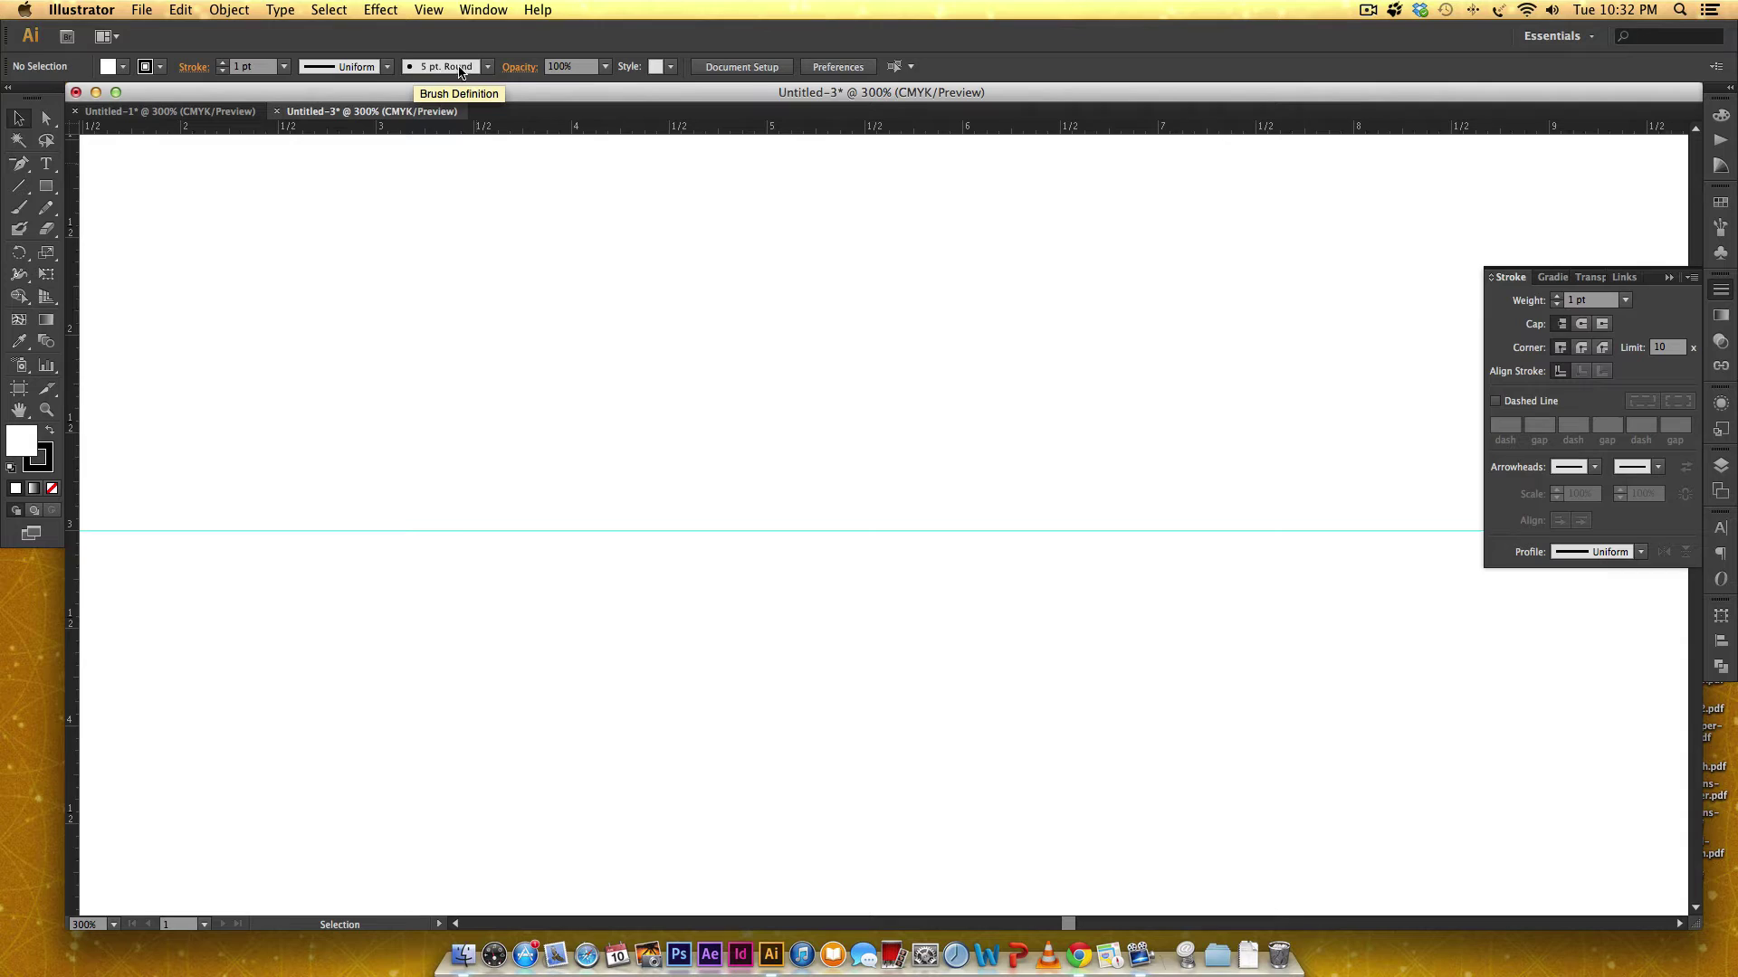
Choose the 5 pt. Round brush after confirming its 0° angle, 100% roundness, 5 pt size
{"action": "key", "text": "b"}
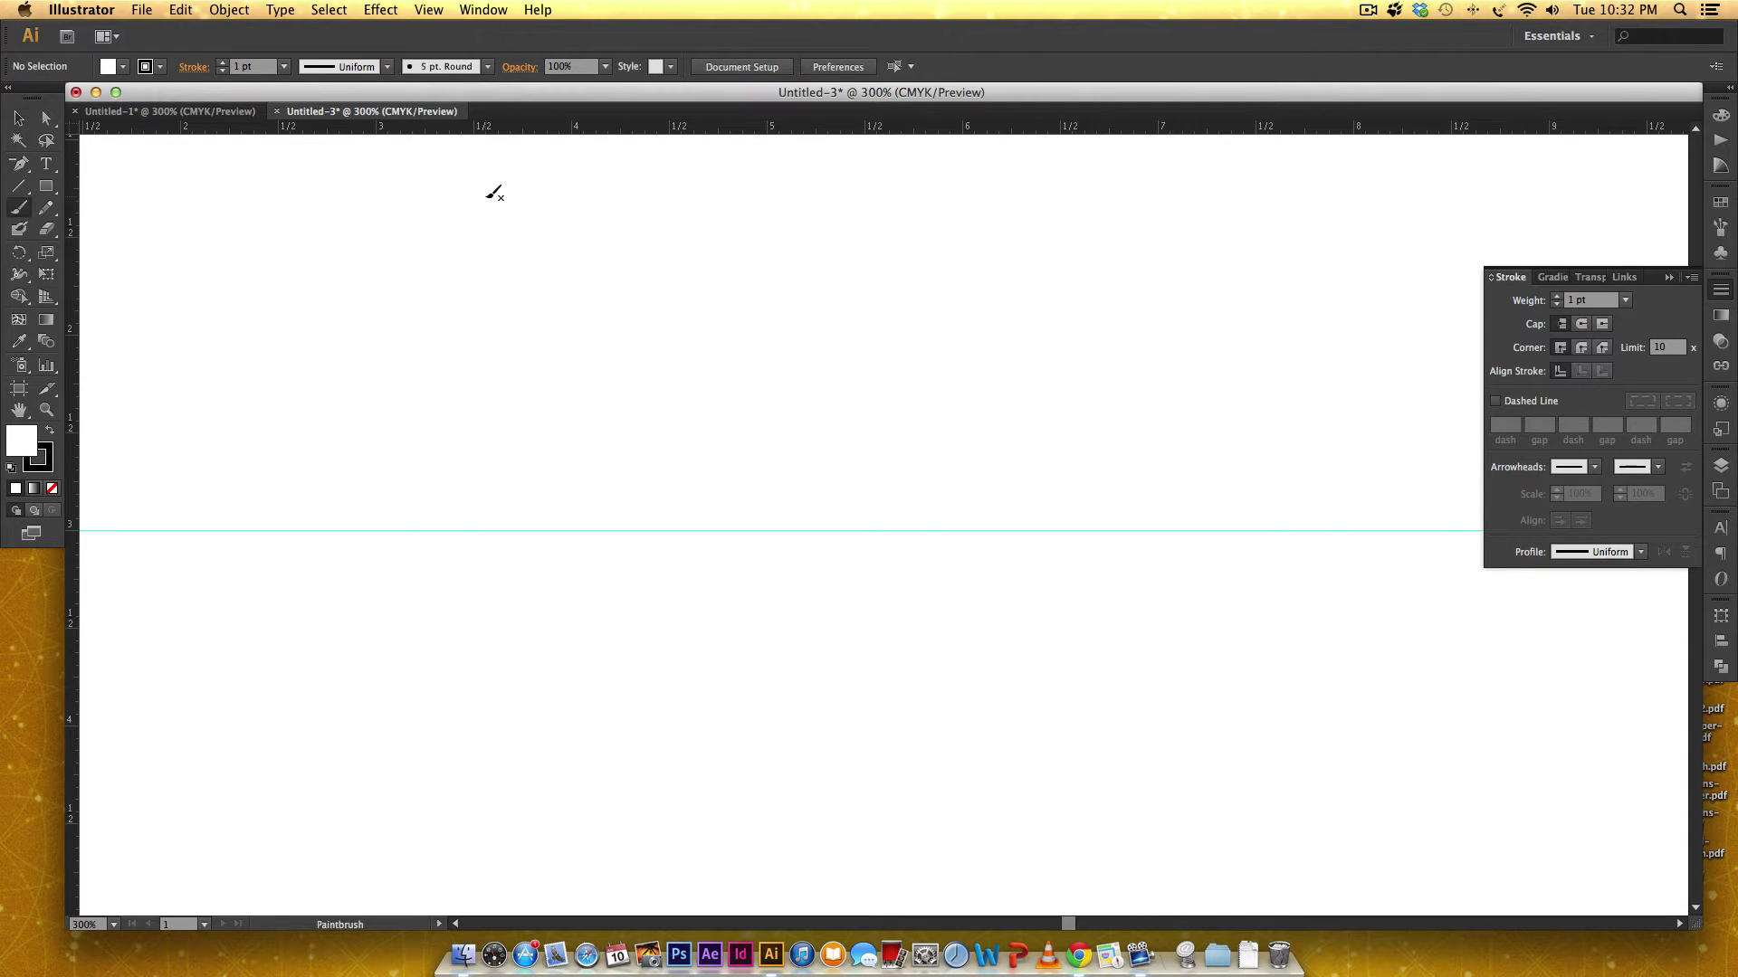
{"action": "key", "text": "v"}
{"action": "left_click", "coordinate": [439, 73]}
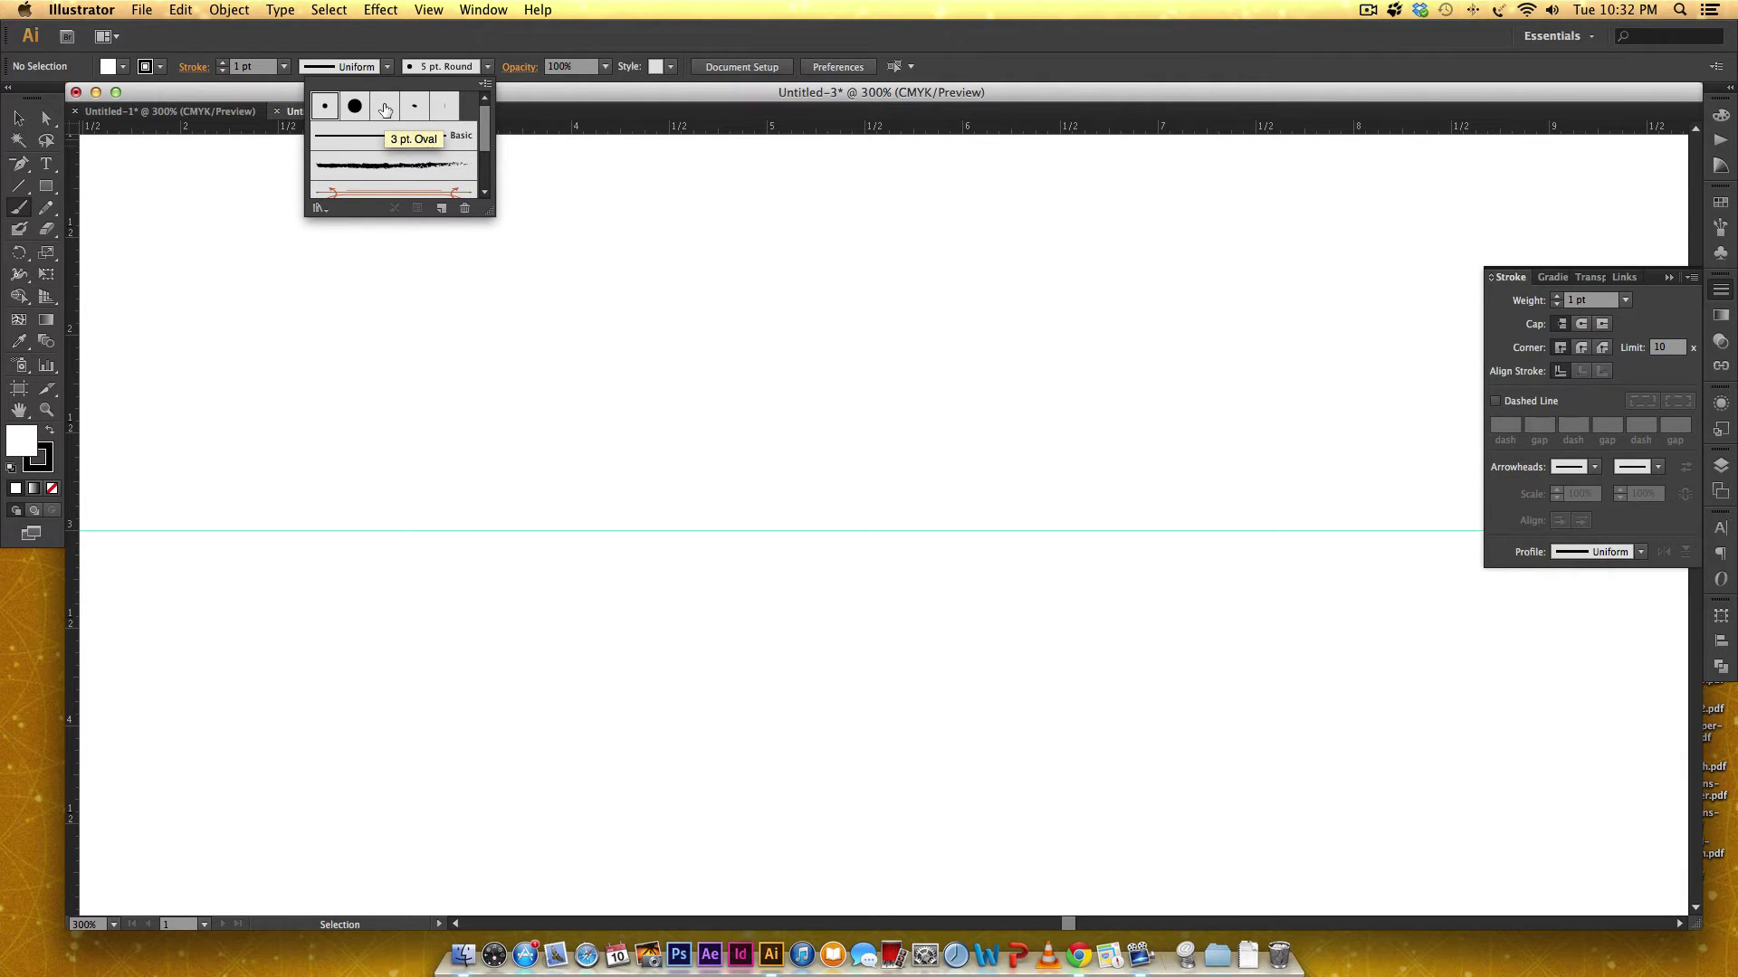
{"action": "double_click", "coordinate": [385, 108]}
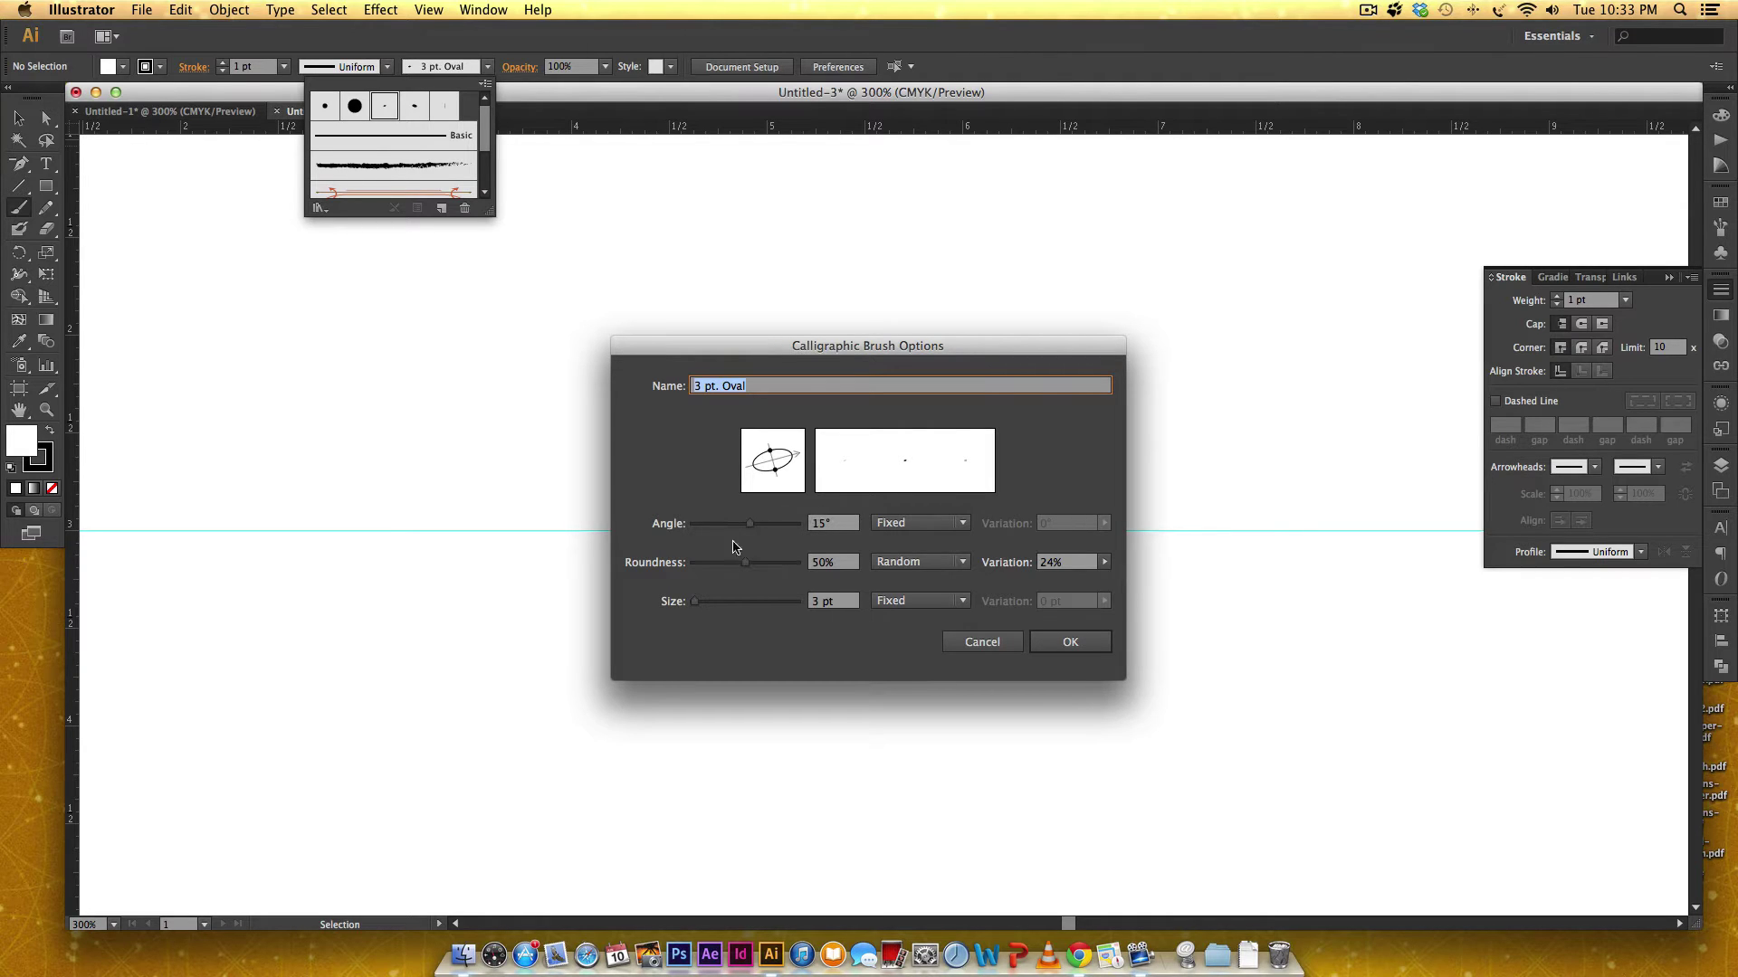
{"action": "left_click", "coordinate": [995, 651]}
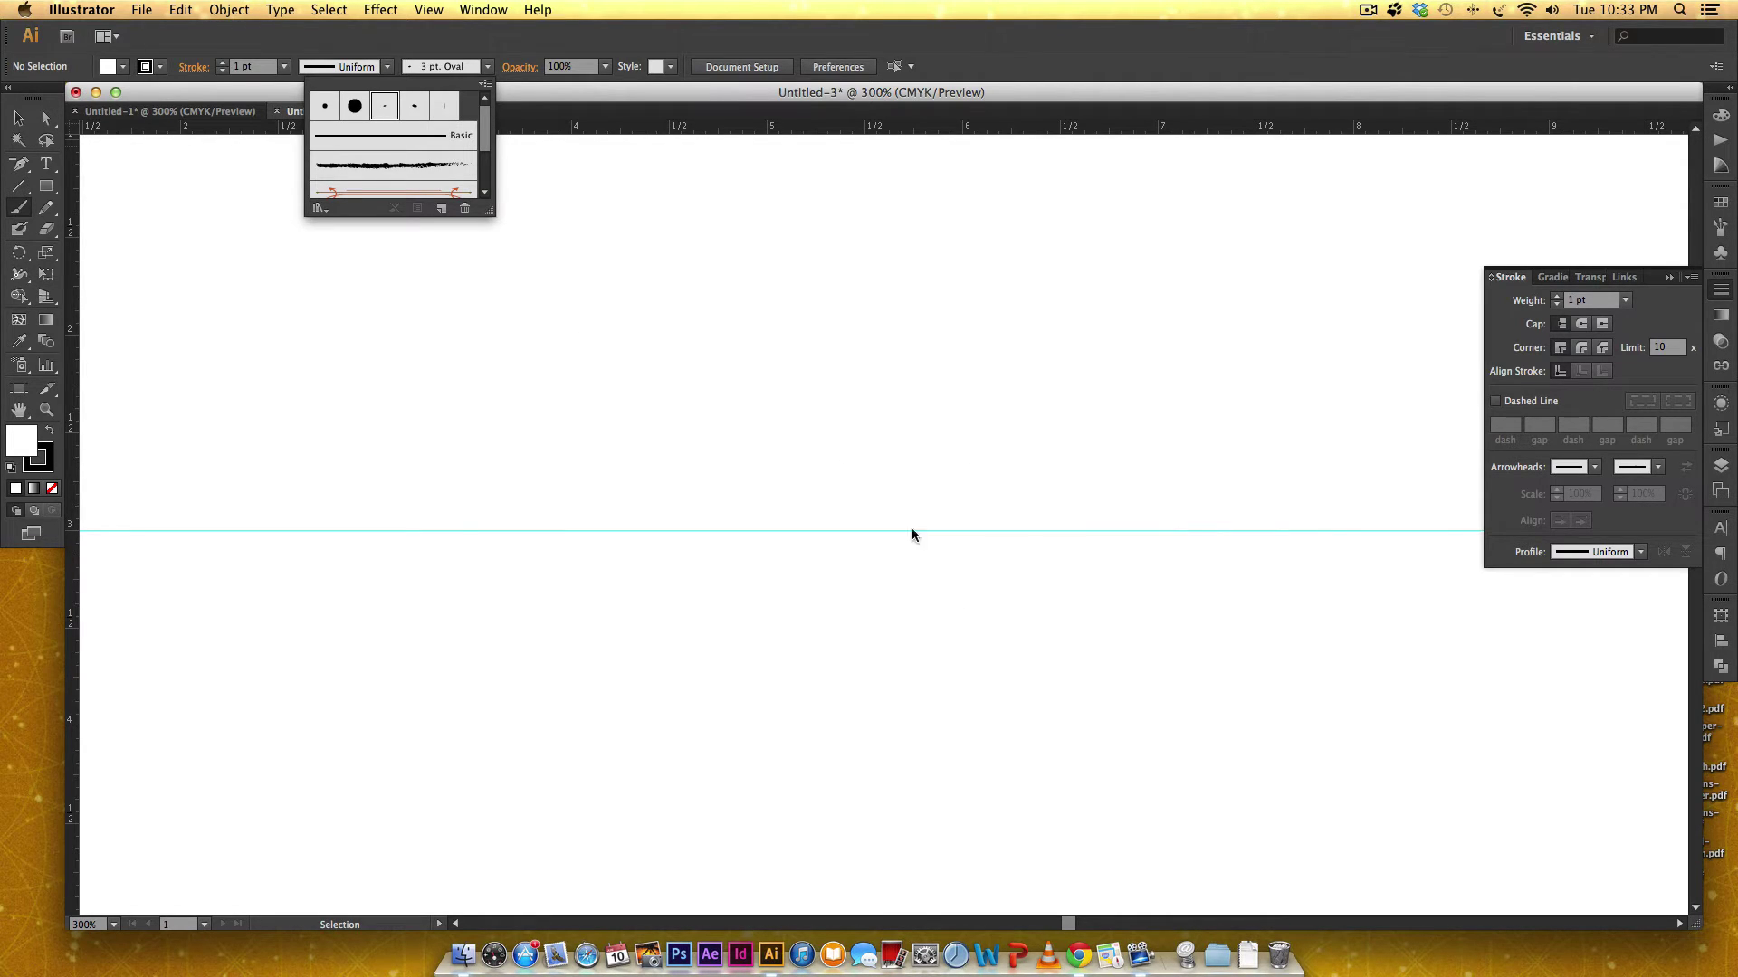
{"action": "left_click", "coordinate": [326, 108]}
{"action": "double_click", "coordinate": [328, 112]}
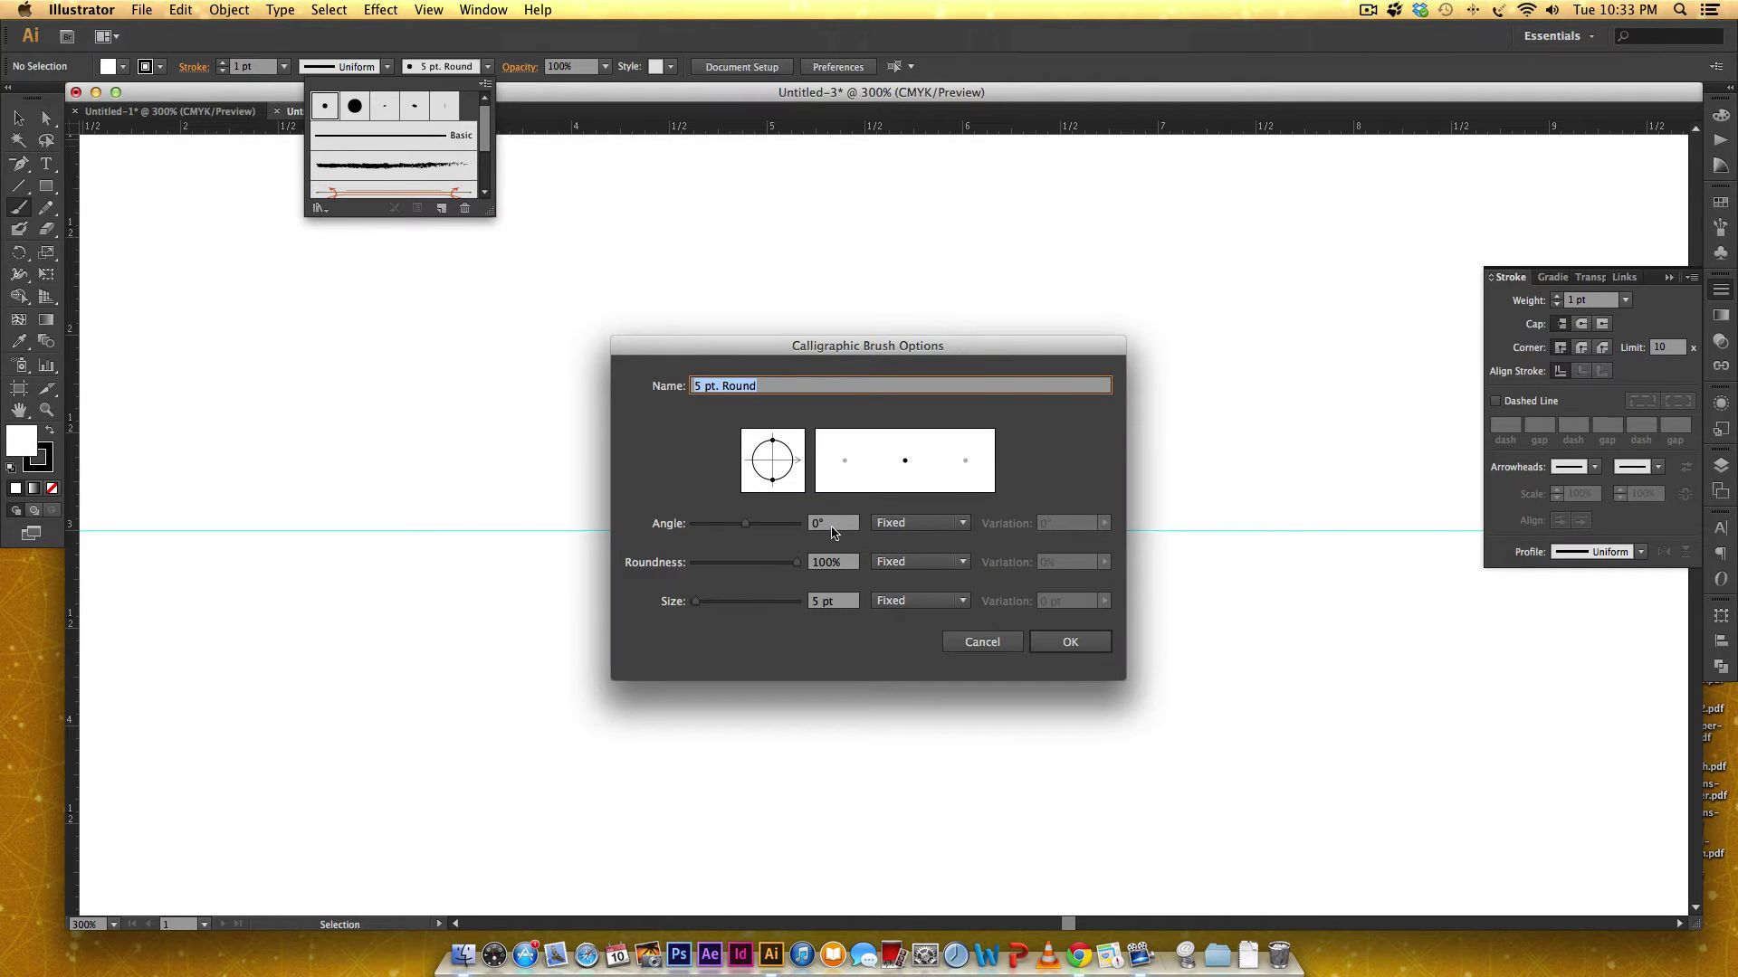
{"action": "left_click", "coordinate": [1070, 642]}
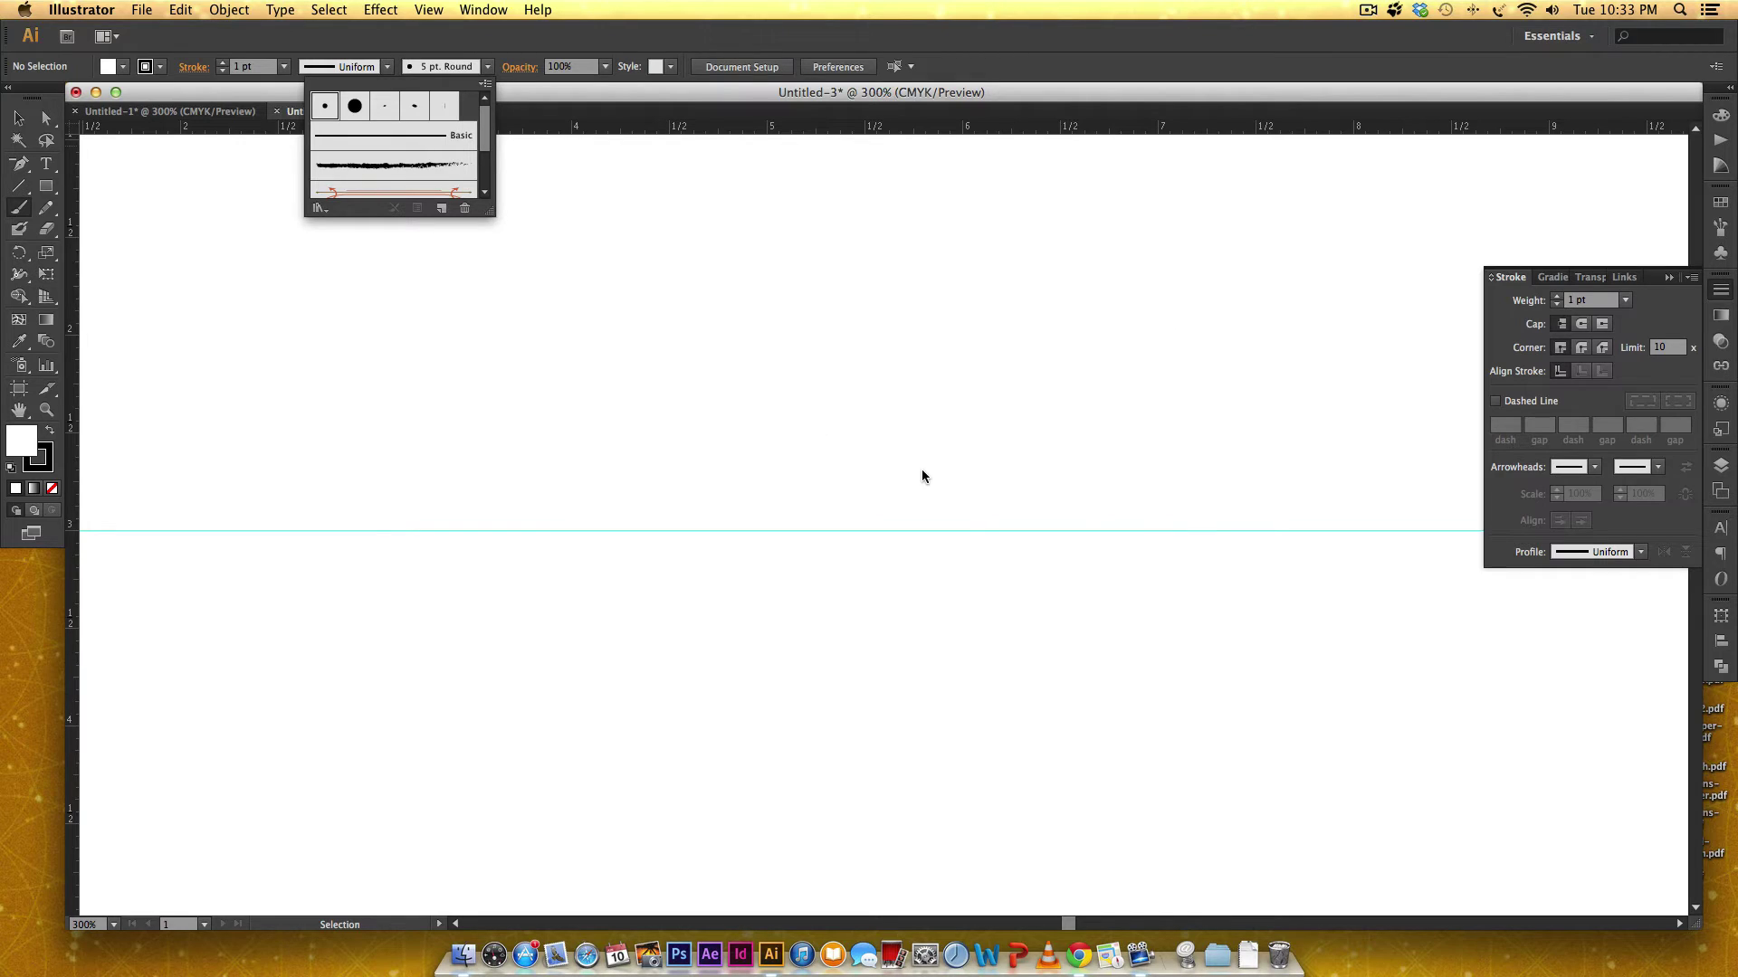
{"action": "left_click", "coordinate": [489, 238]}
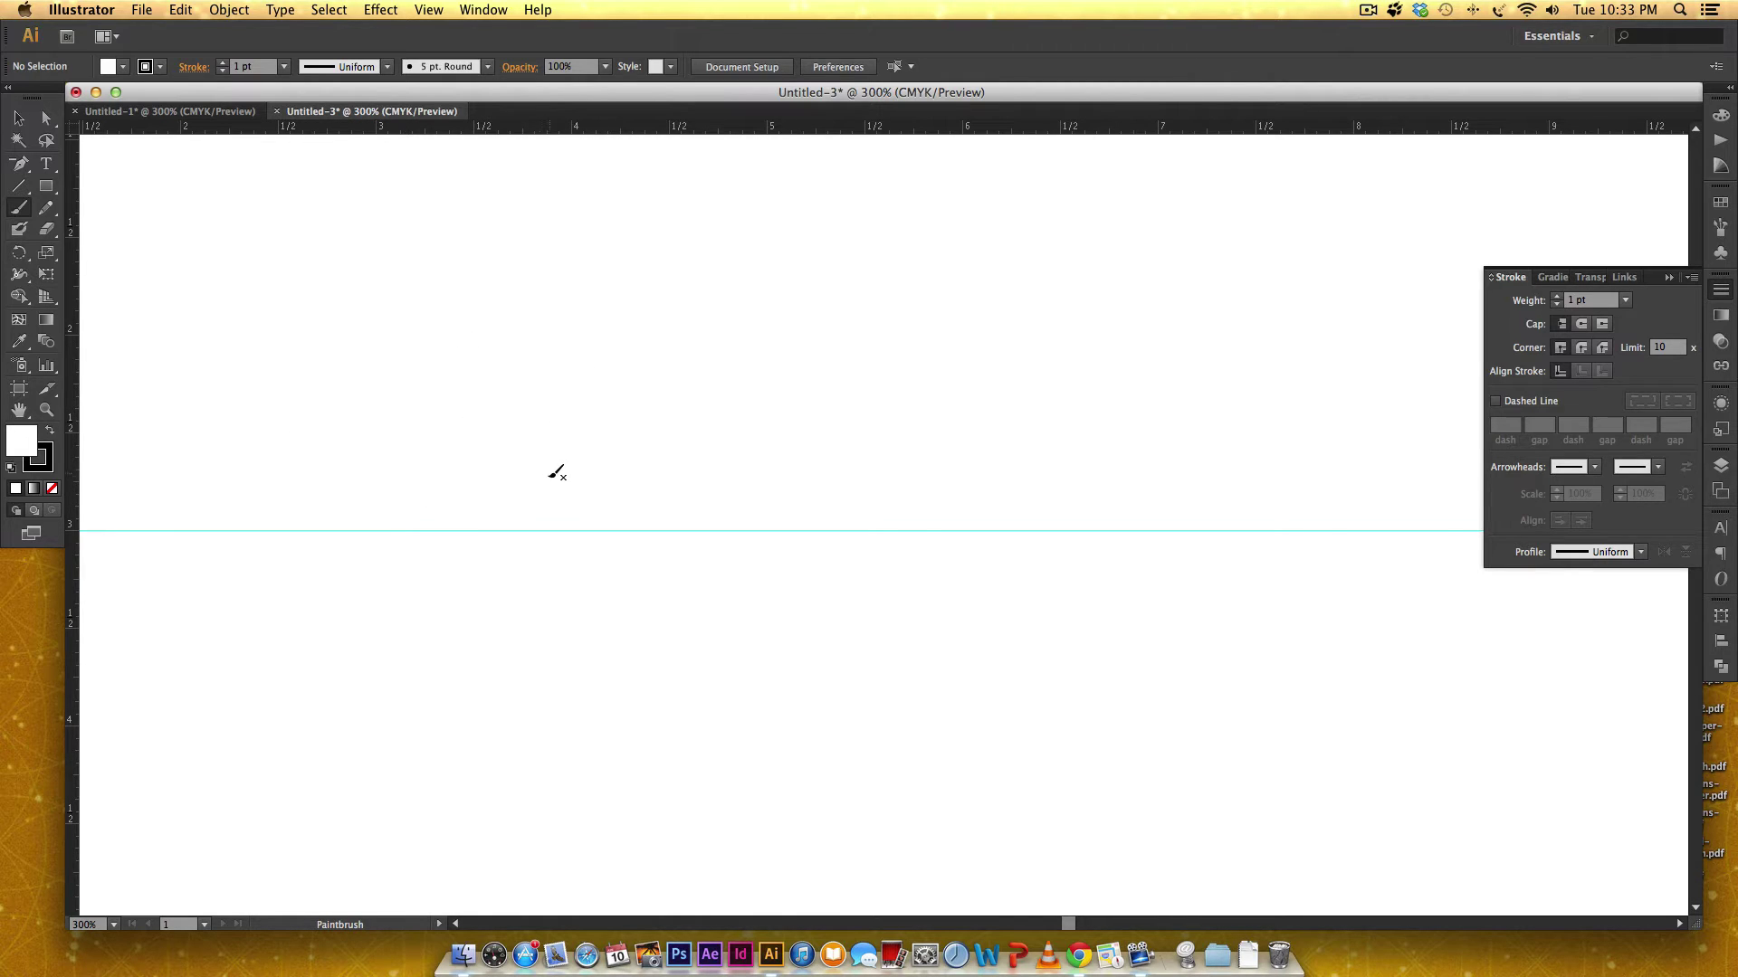
Paint two script Father words side by side along the x-height guide
{"action": "mouse_move", "coordinate": [551, 474]}
{"action": "left_mouse_down"}
{"action": "mouse_move", "coordinate": [633, 410]}
{"action": "mouse_move", "coordinate": [522, 546]}
{"action": "left_mouse_up"}
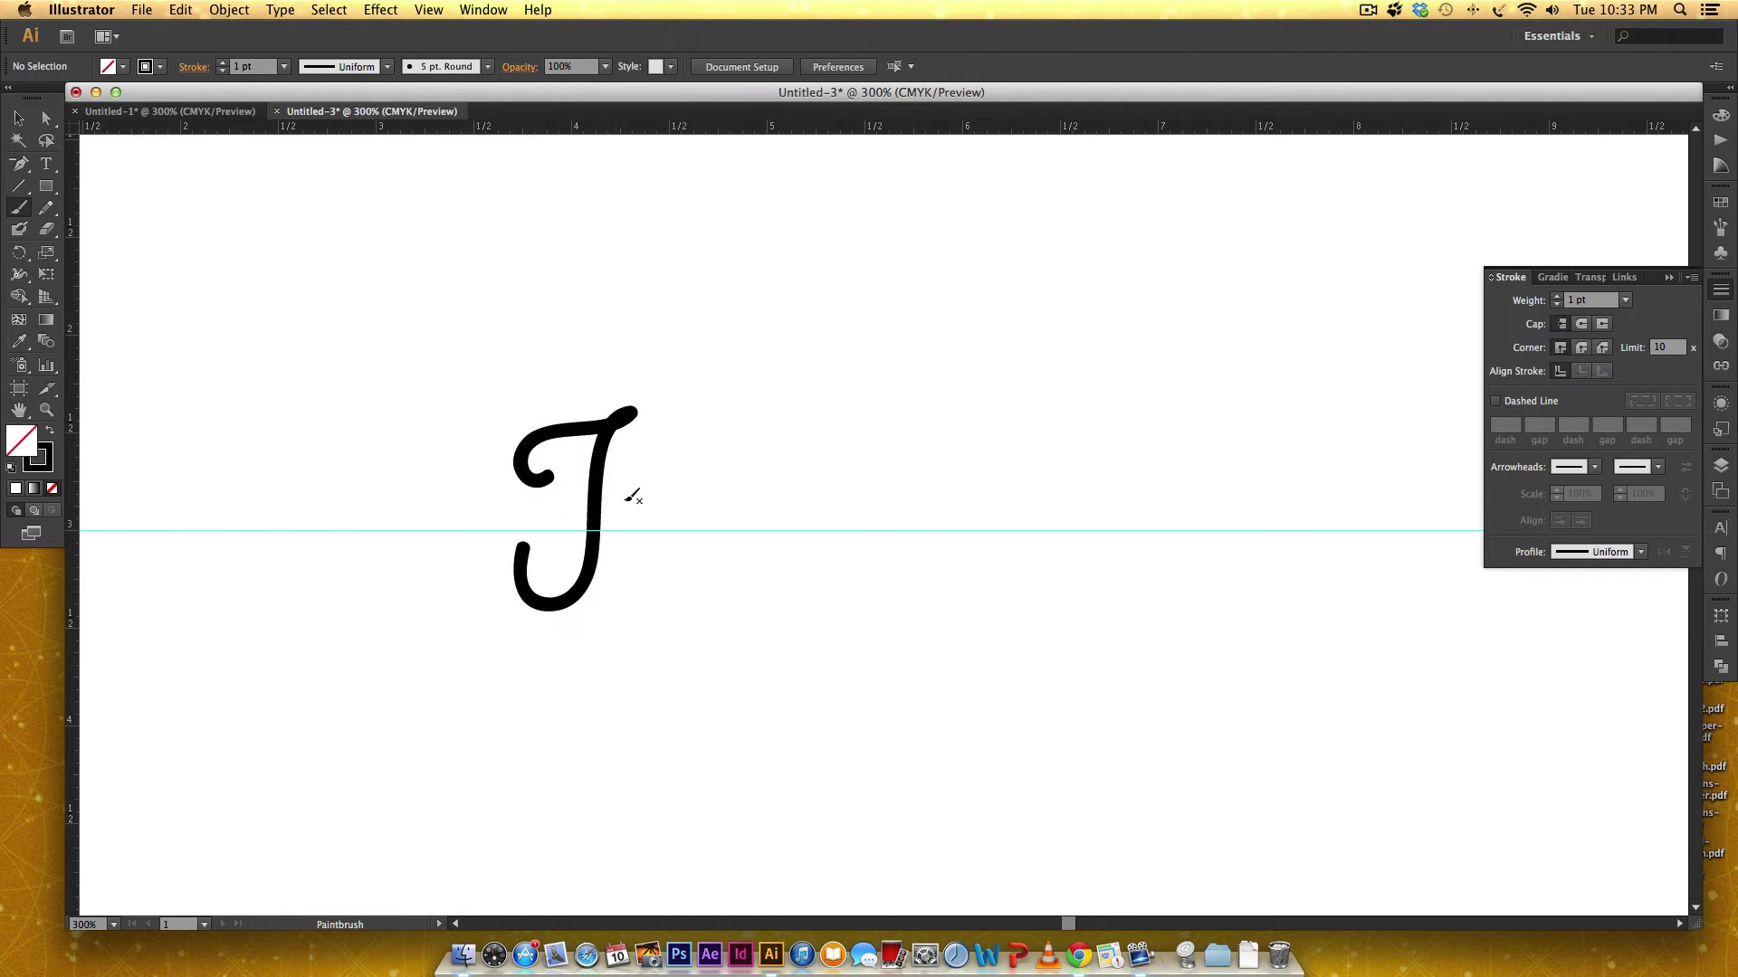
{"action": "mouse_move", "coordinate": [666, 473]}
{"action": "left_mouse_down"}
{"action": "mouse_move", "coordinate": [671, 527]}
{"action": "mouse_move", "coordinate": [753, 614]}
{"action": "left_mouse_up"}
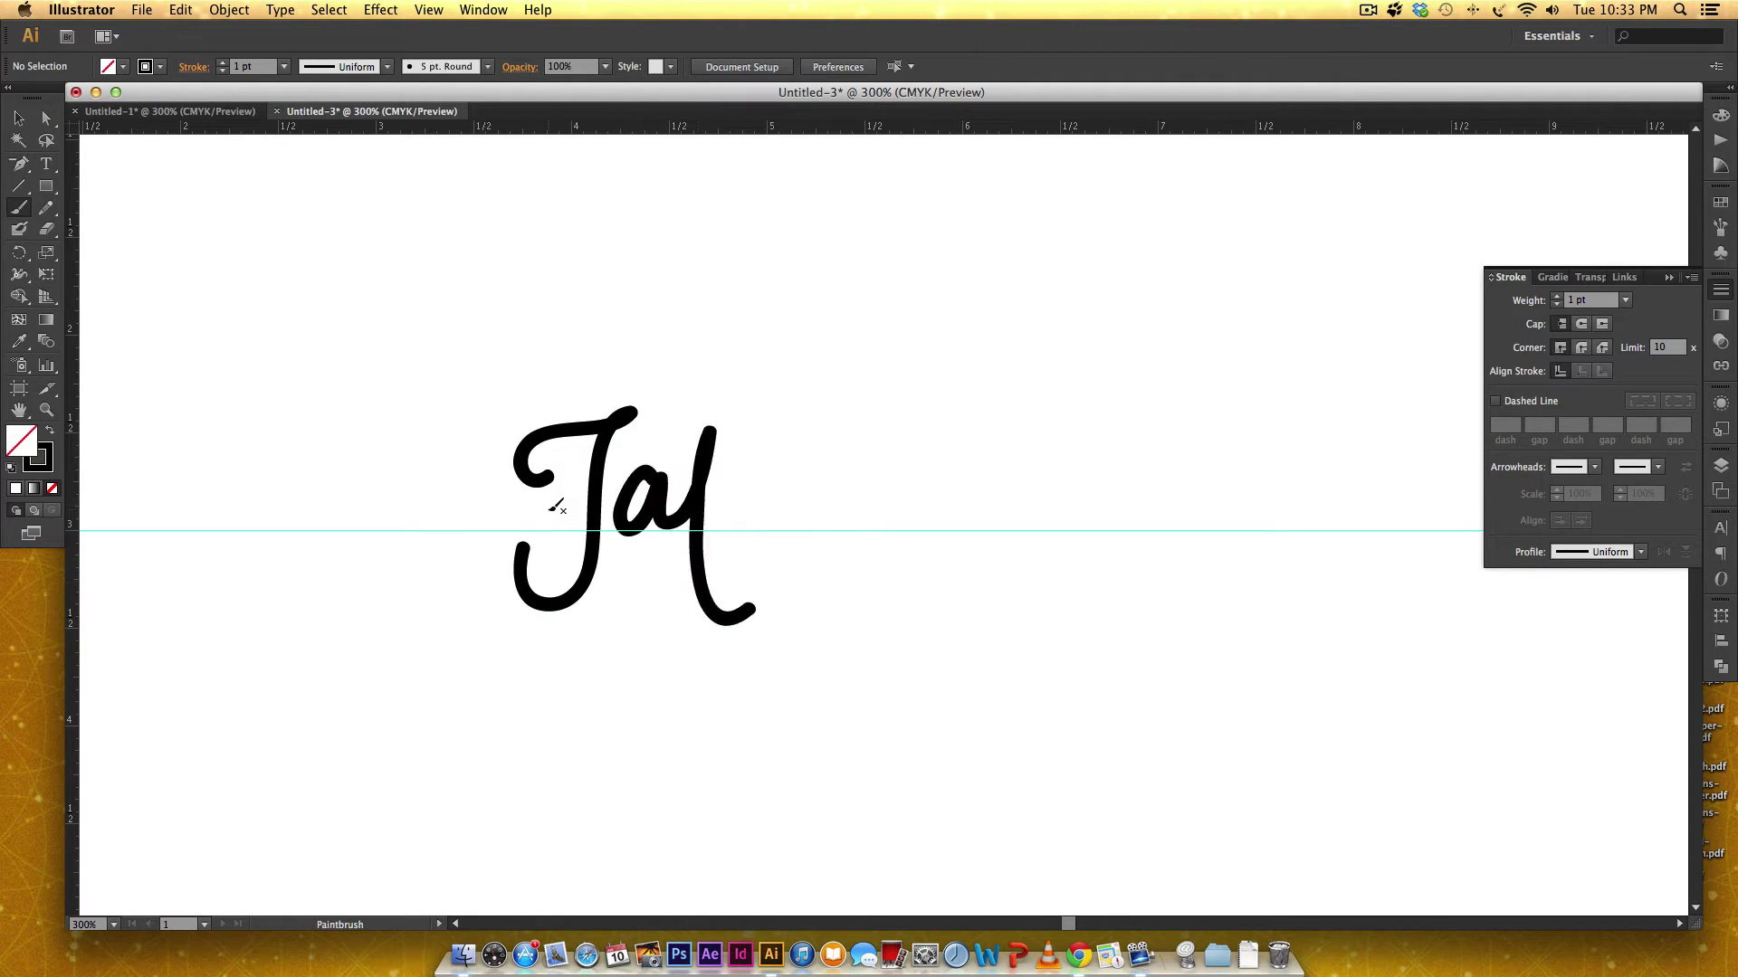
{"action": "left_click_drag", "start_coordinate": [548, 512], "coordinate": [900, 520]}
{"action": "left_click_drag", "start_coordinate": [1007, 456], "coordinate": [984, 563]}
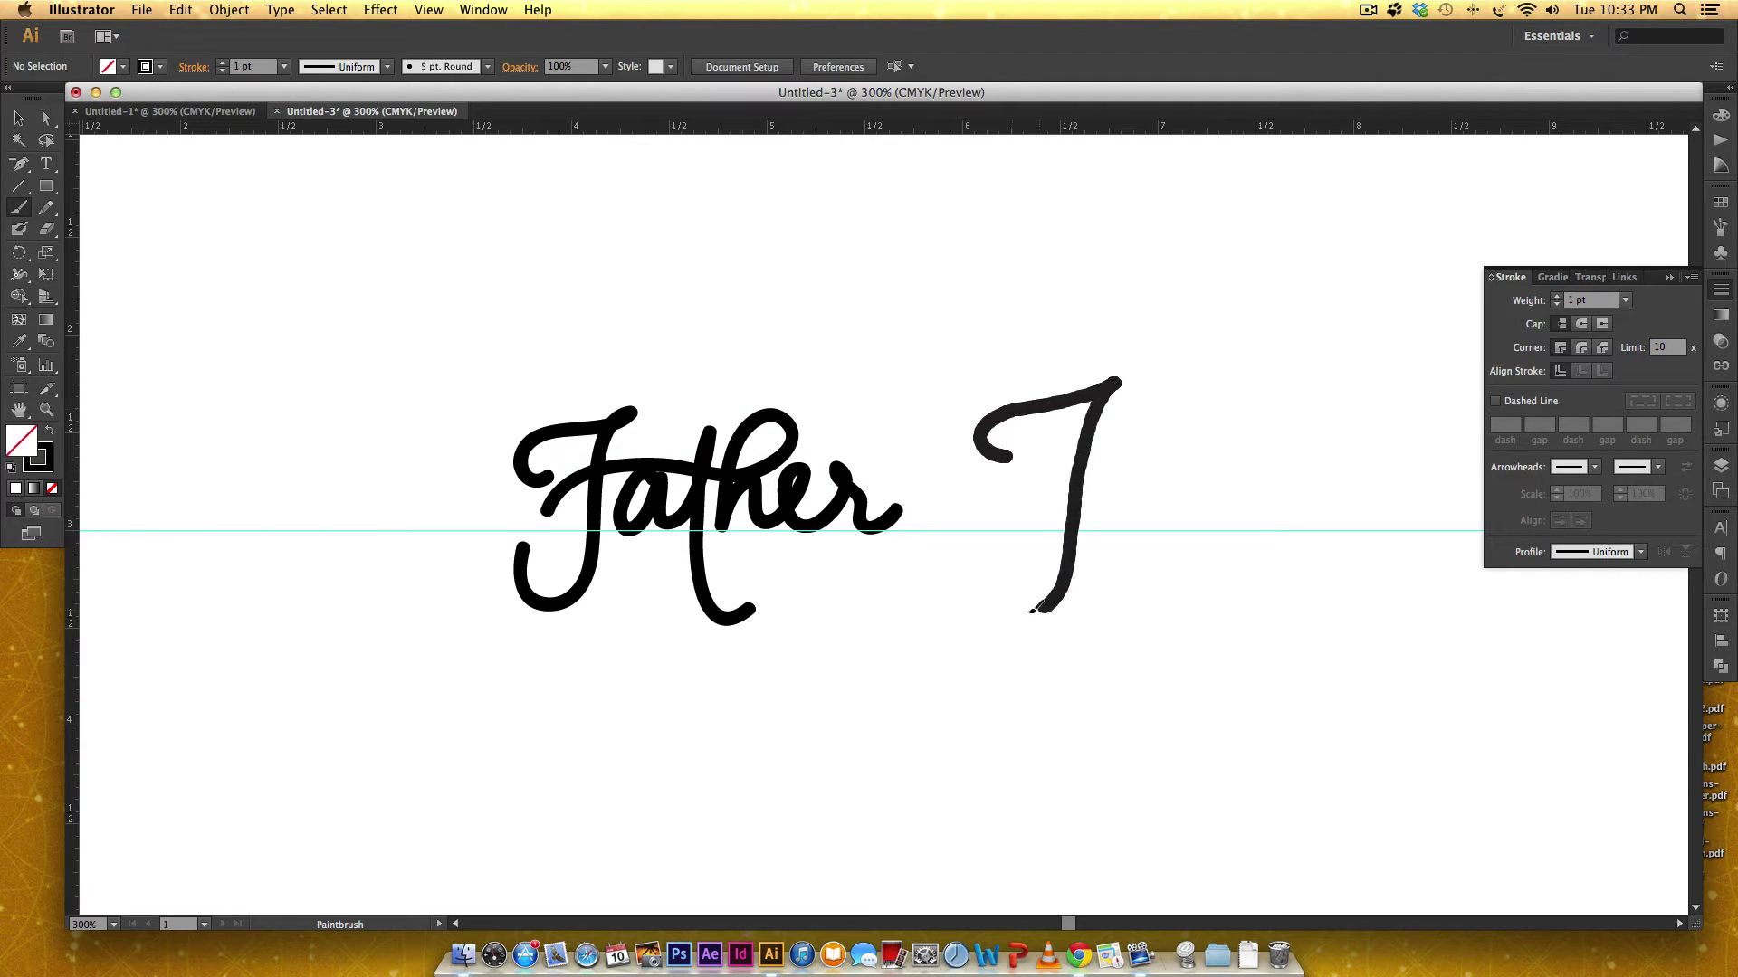
{"action": "mouse_move", "coordinate": [1137, 463]}
{"action": "left_mouse_down"}
{"action": "mouse_move", "coordinate": [1127, 521]}
{"action": "mouse_move", "coordinate": [1229, 580]}
{"action": "left_mouse_up"}
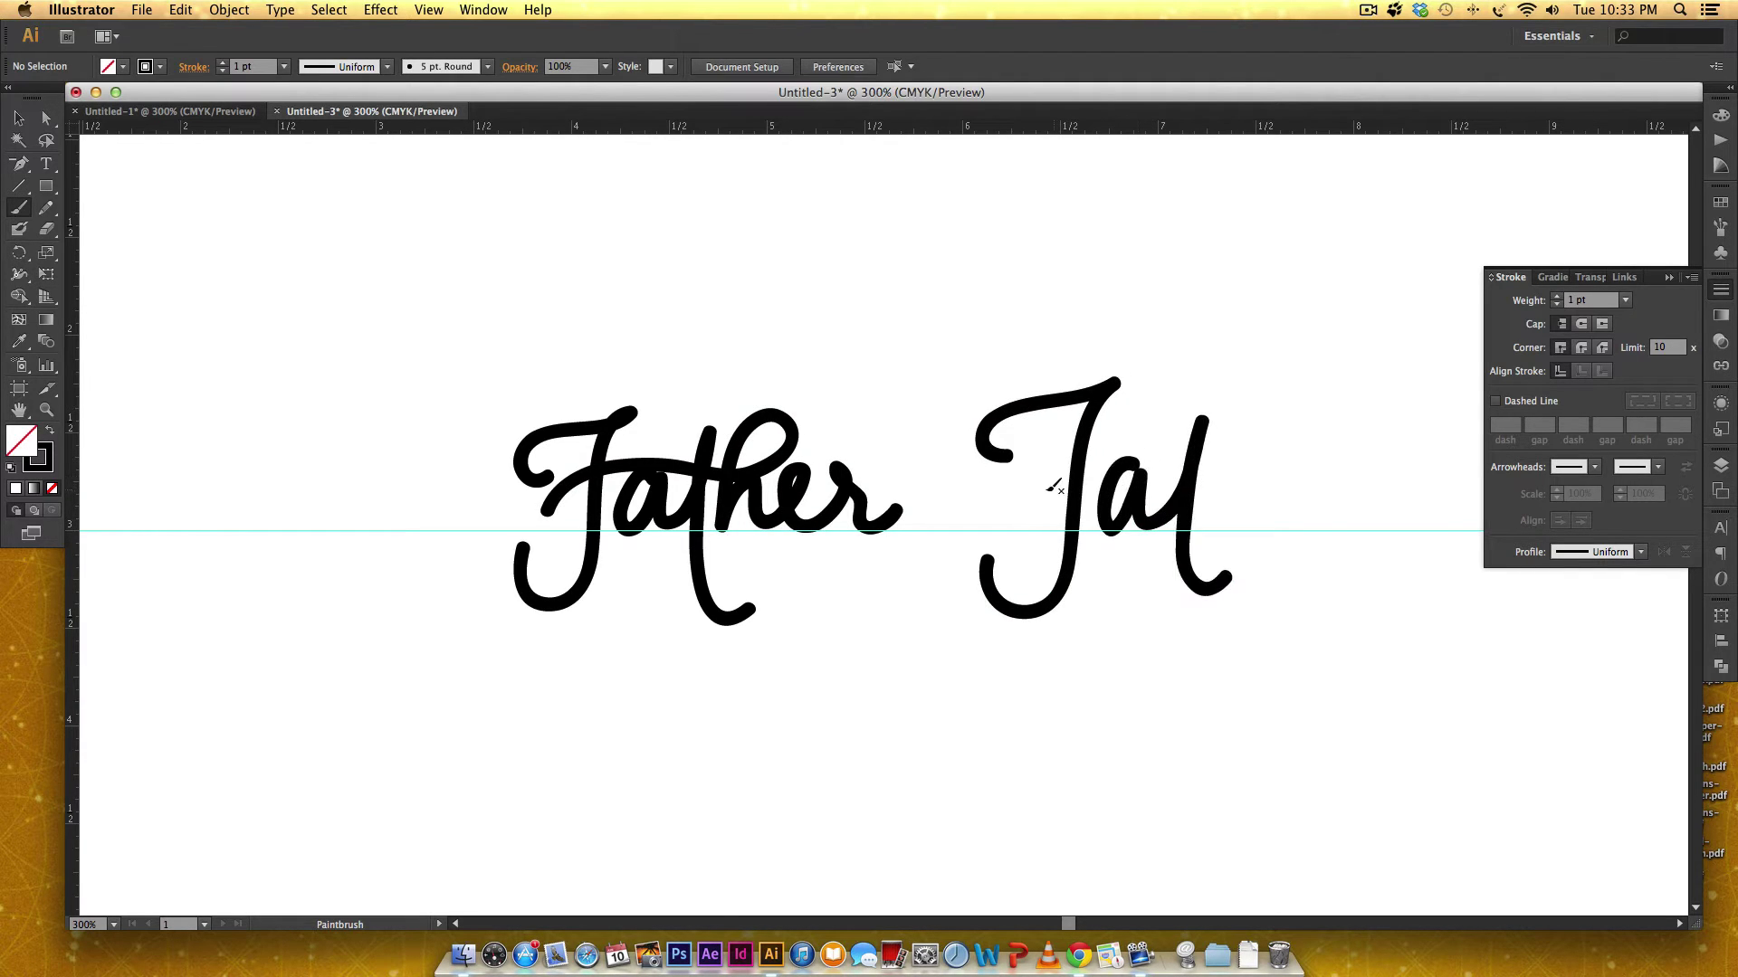
{"action": "mouse_move", "coordinate": [1032, 482]}
{"action": "left_mouse_down"}
{"action": "mouse_move", "coordinate": [1247, 401]}
{"action": "mouse_move", "coordinate": [1267, 498]}
{"action": "mouse_move", "coordinate": [1428, 518]}
{"action": "left_mouse_up"}
Zoom out and paint a third script Father left of the others
{"action": "left_click", "coordinate": [1720, 289]}
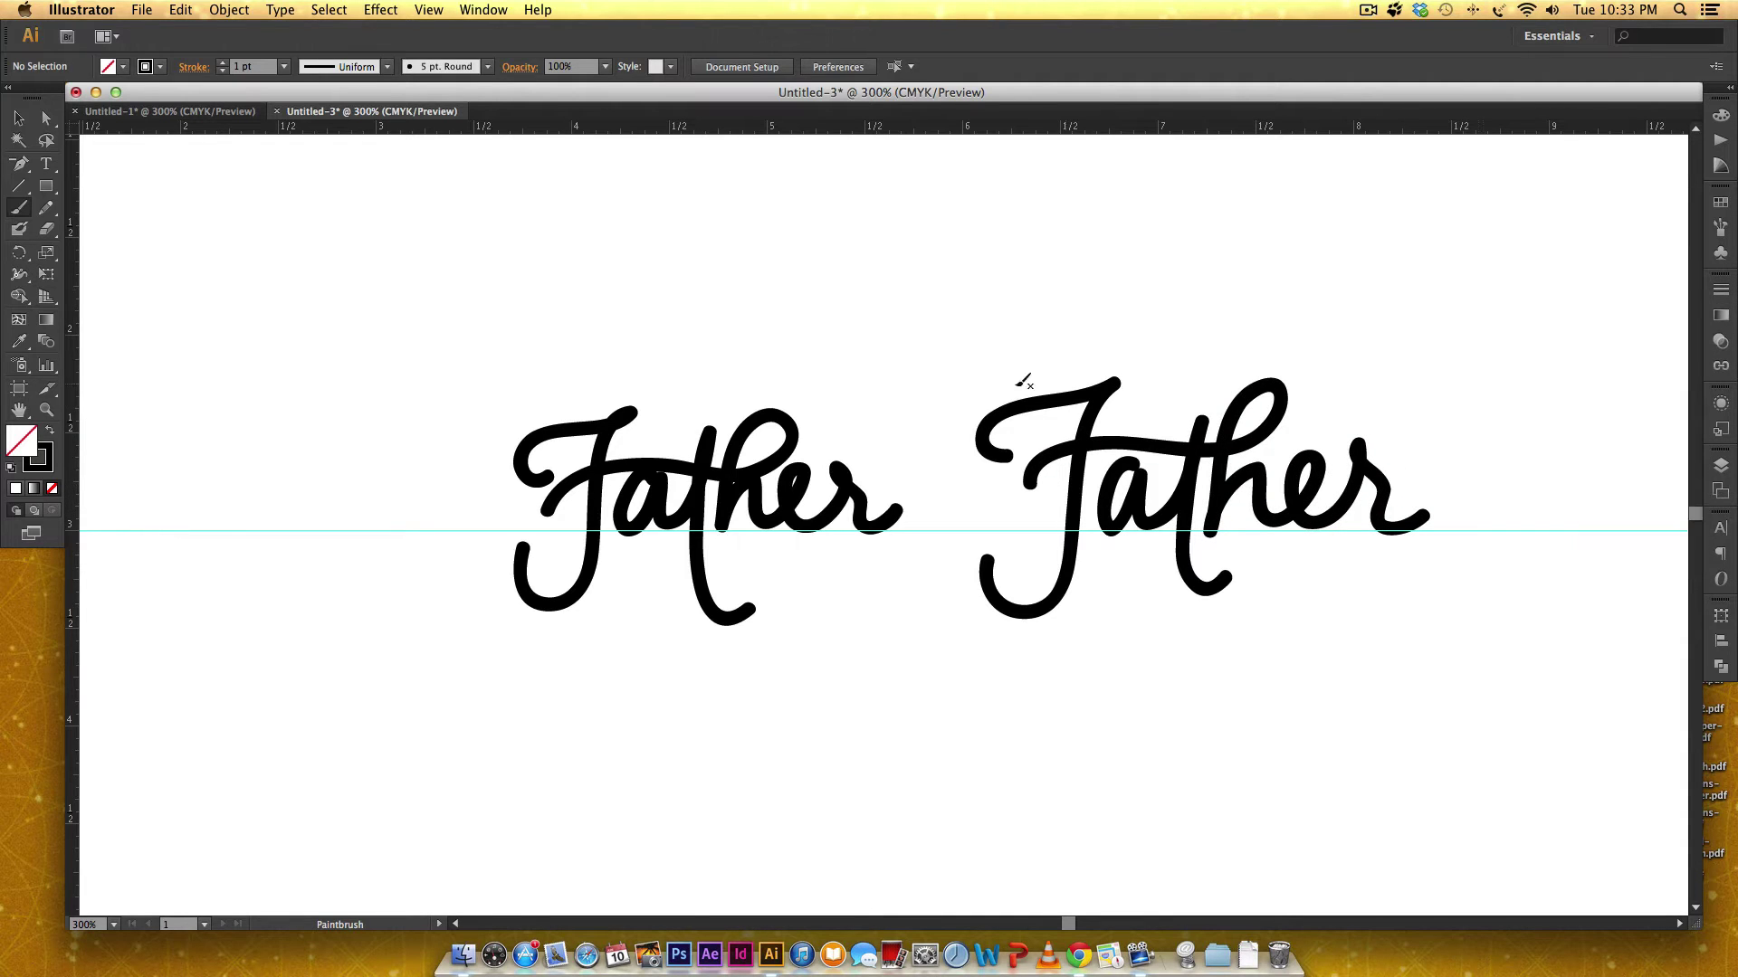
{"action": "key", "text": "super+minus"}
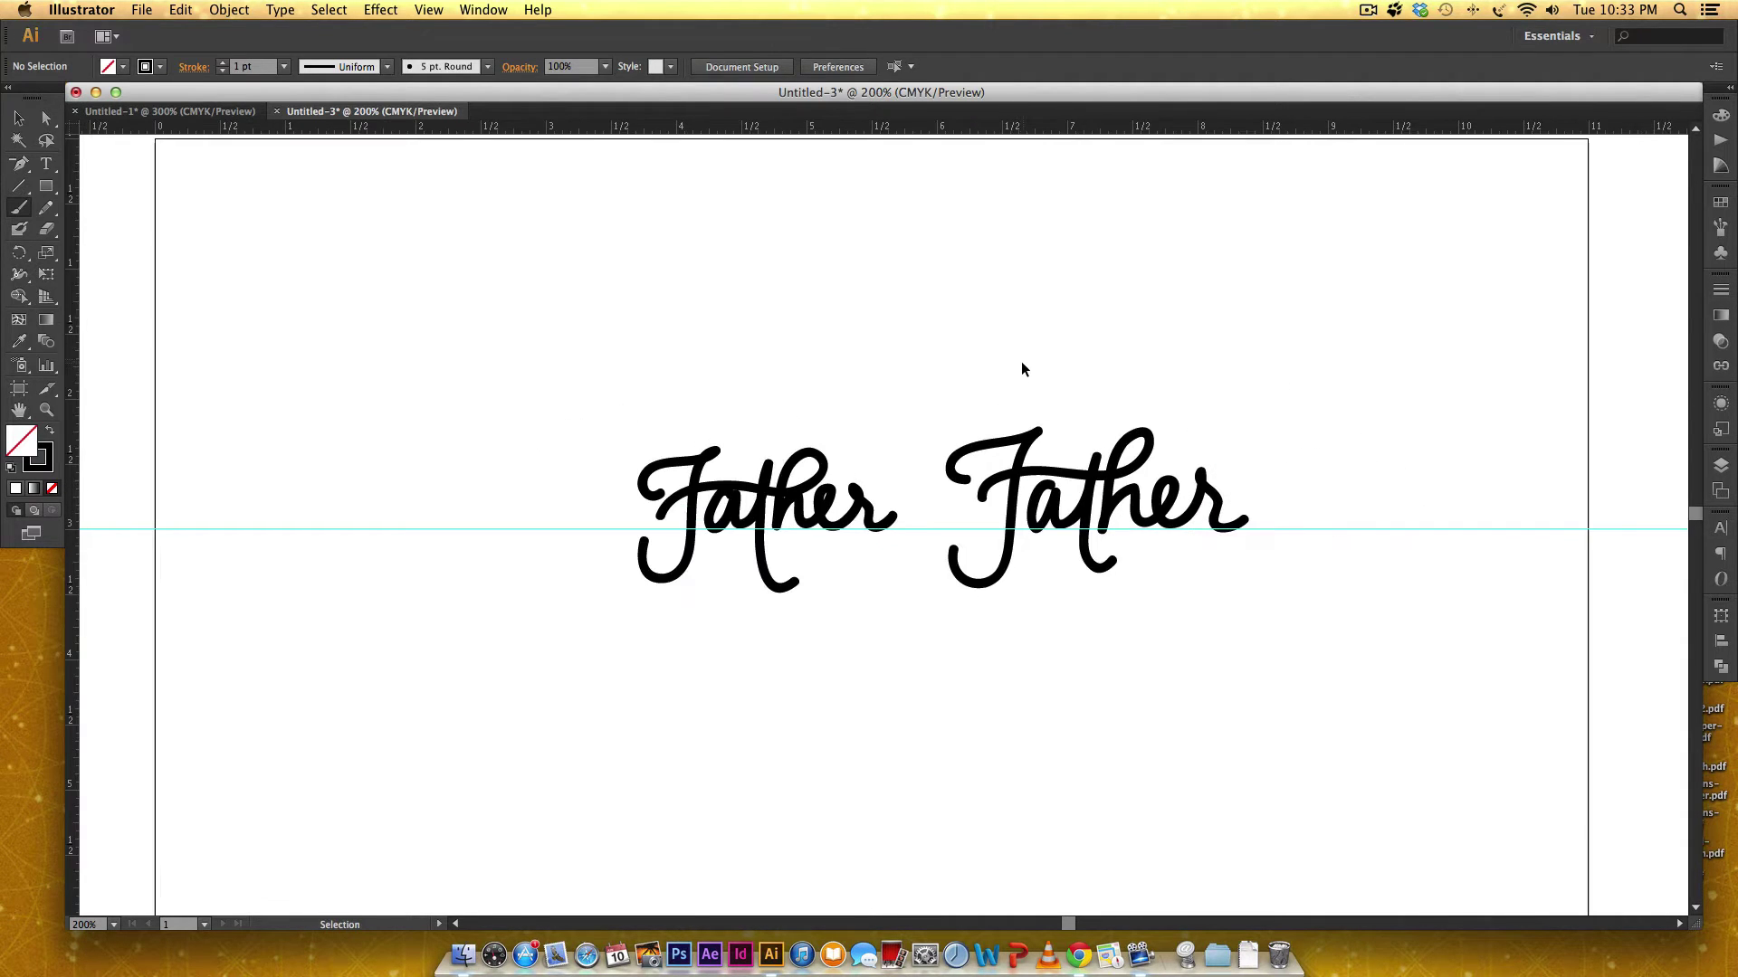
{"action": "left_click_drag", "start_coordinate": [577, 406], "coordinate": [881, 397]}
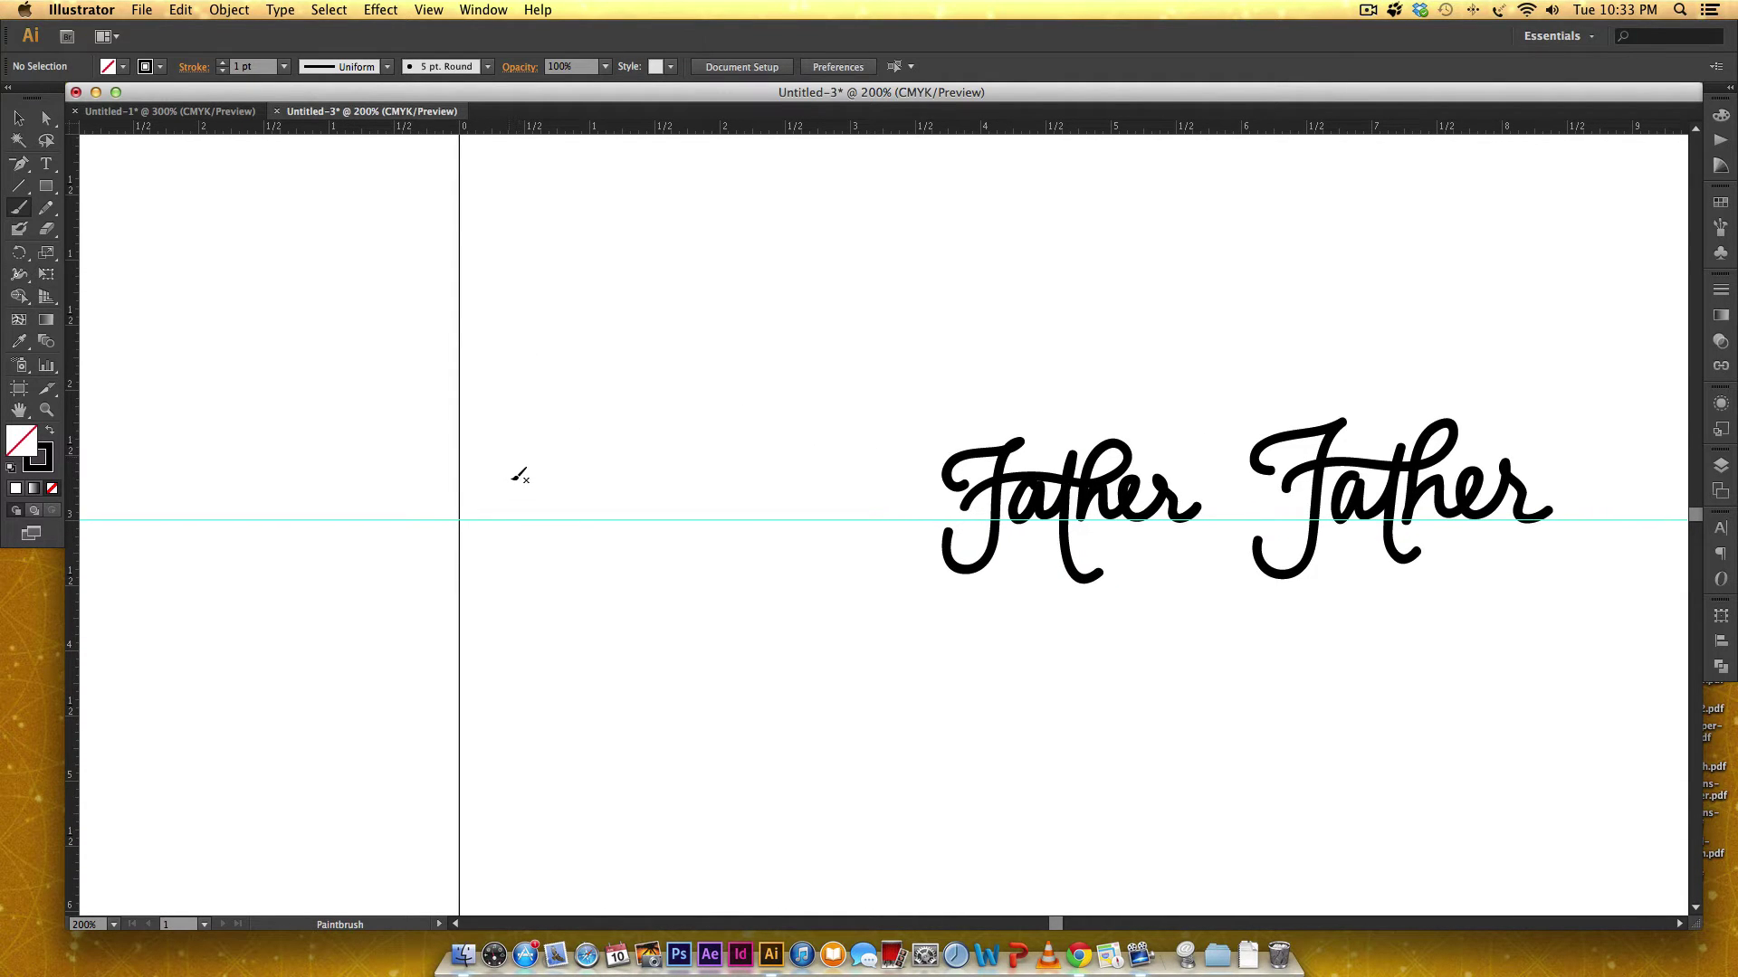
{"action": "mouse_move", "coordinate": [512, 478]}
{"action": "left_mouse_down"}
{"action": "mouse_move", "coordinate": [498, 461]}
{"action": "mouse_move", "coordinate": [578, 407]}
{"action": "mouse_move", "coordinate": [507, 570]}
{"action": "left_mouse_up"}
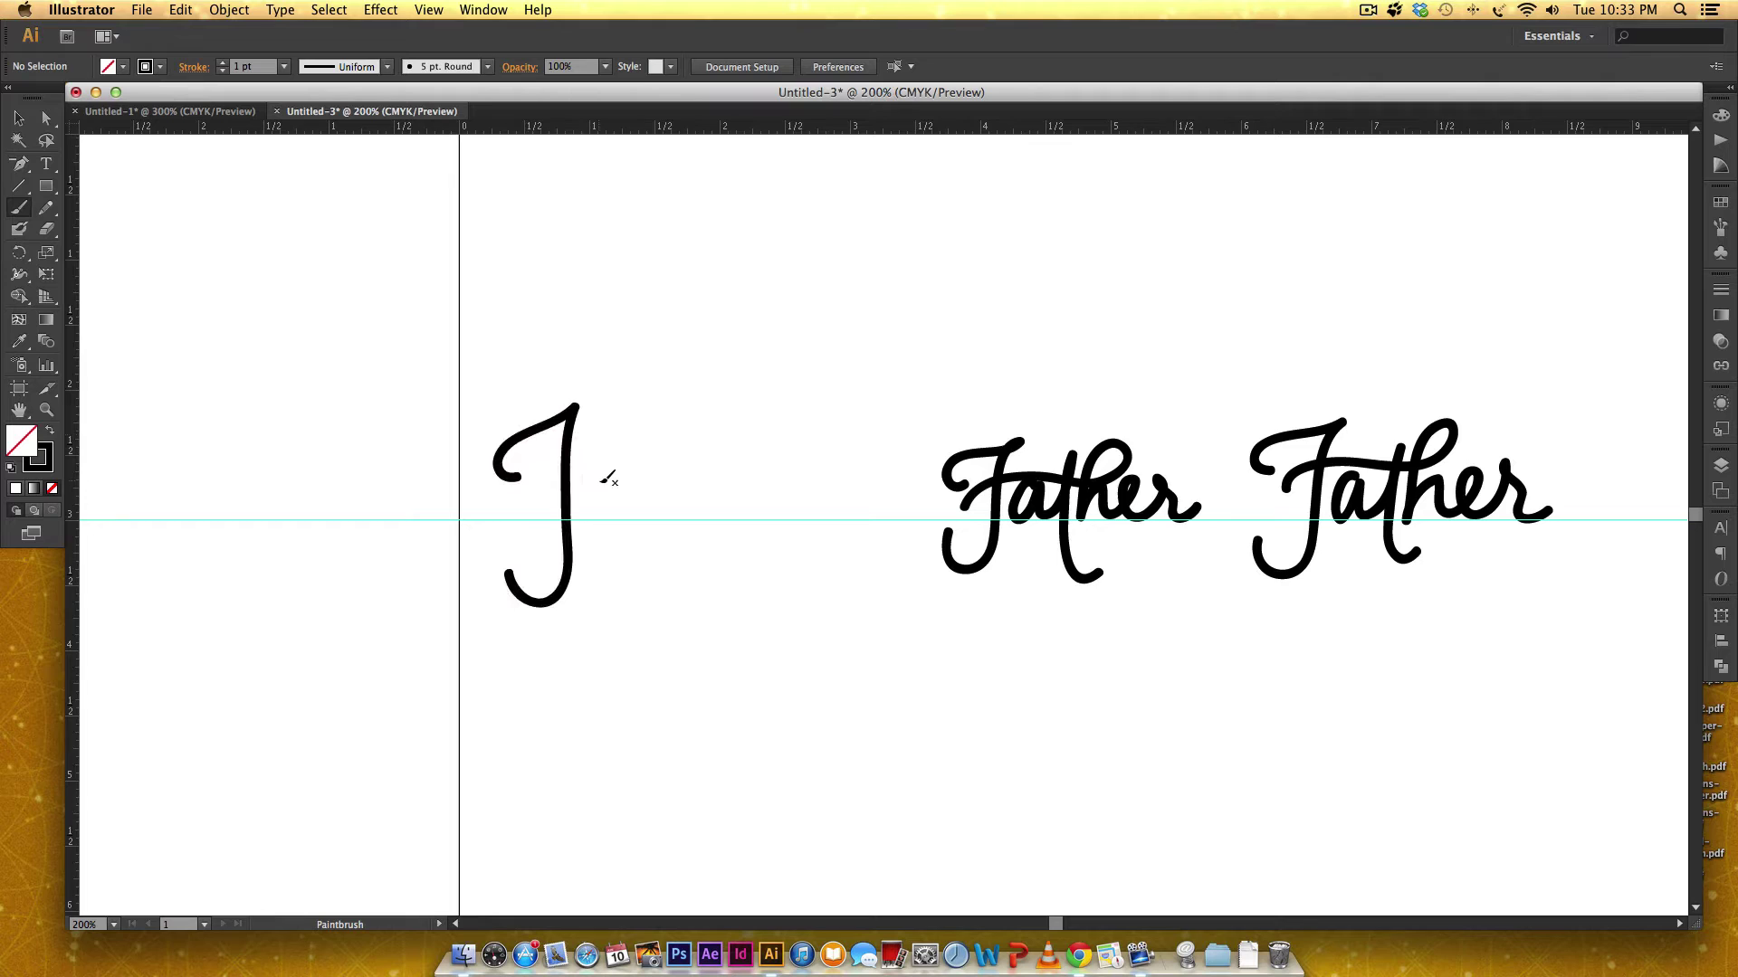
{"action": "left_click_drag", "start_coordinate": [607, 480], "coordinate": [631, 517]}
{"action": "left_click_drag", "start_coordinate": [665, 423], "coordinate": [699, 570]}
{"action": "mouse_move", "coordinate": [534, 500]}
{"action": "left_mouse_down"}
{"action": "mouse_move", "coordinate": [729, 409]}
{"action": "mouse_move", "coordinate": [831, 519]}
{"action": "left_mouse_up"}
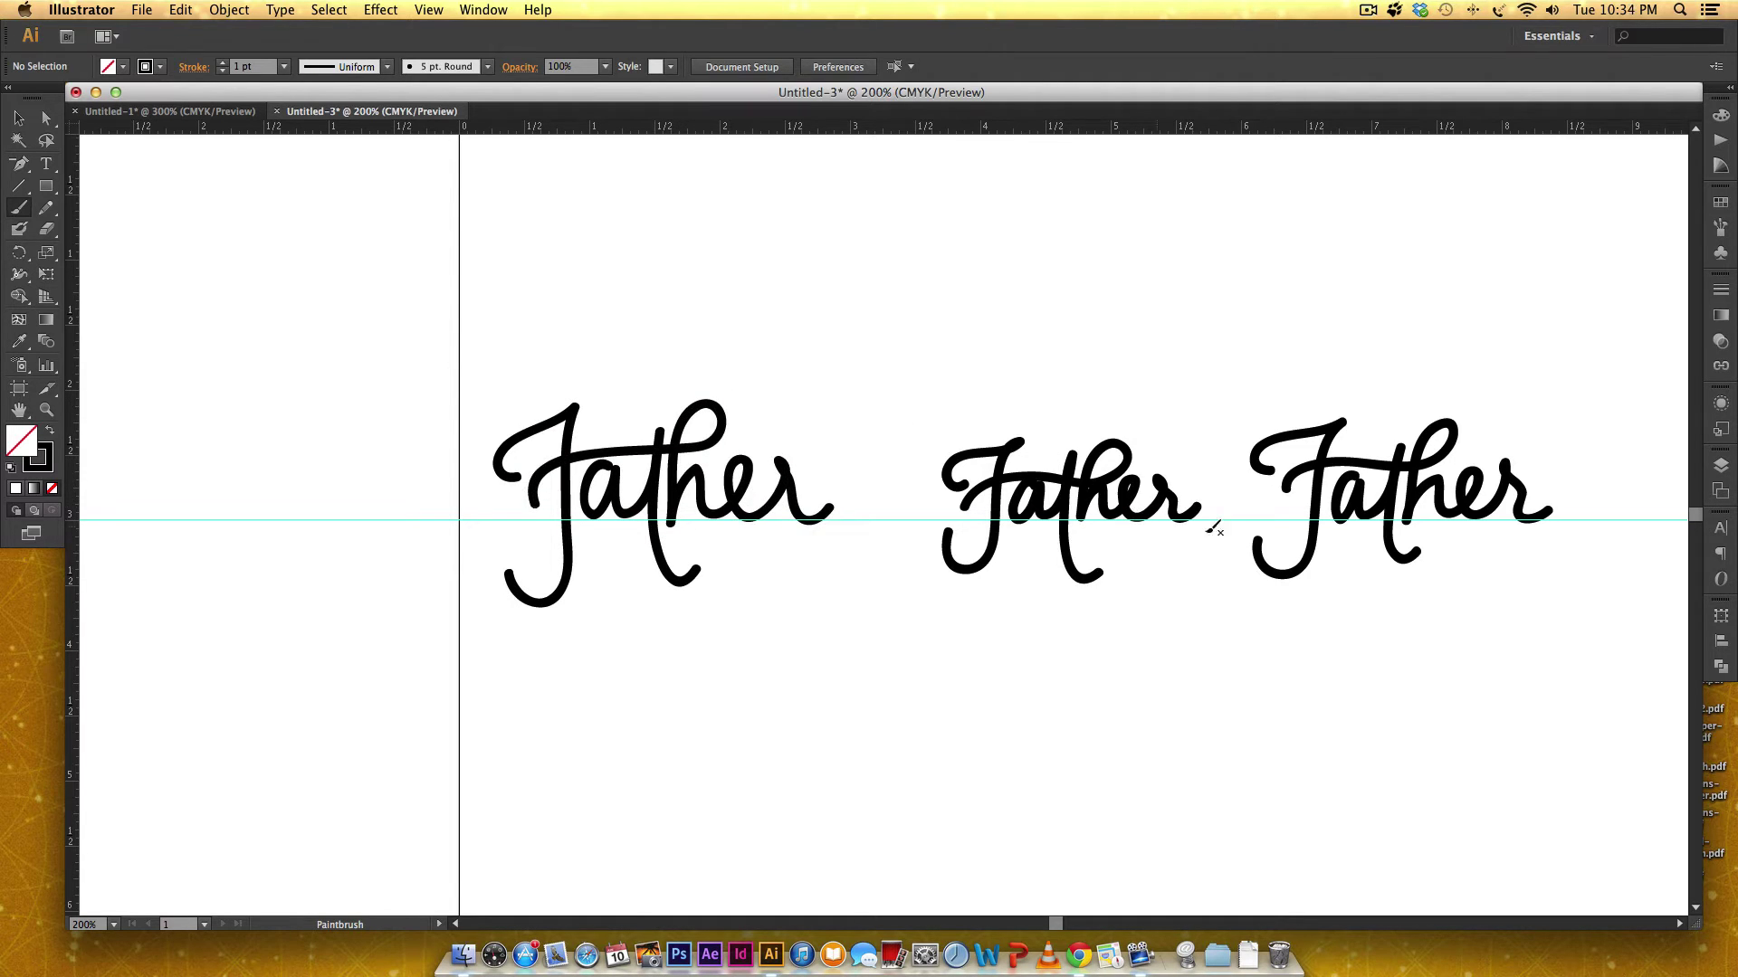
Paint two more script Father words further right on the page
{"action": "scroll", "coordinate": [801, 457], "scroll_direction": "right", "scroll_amount": 10}
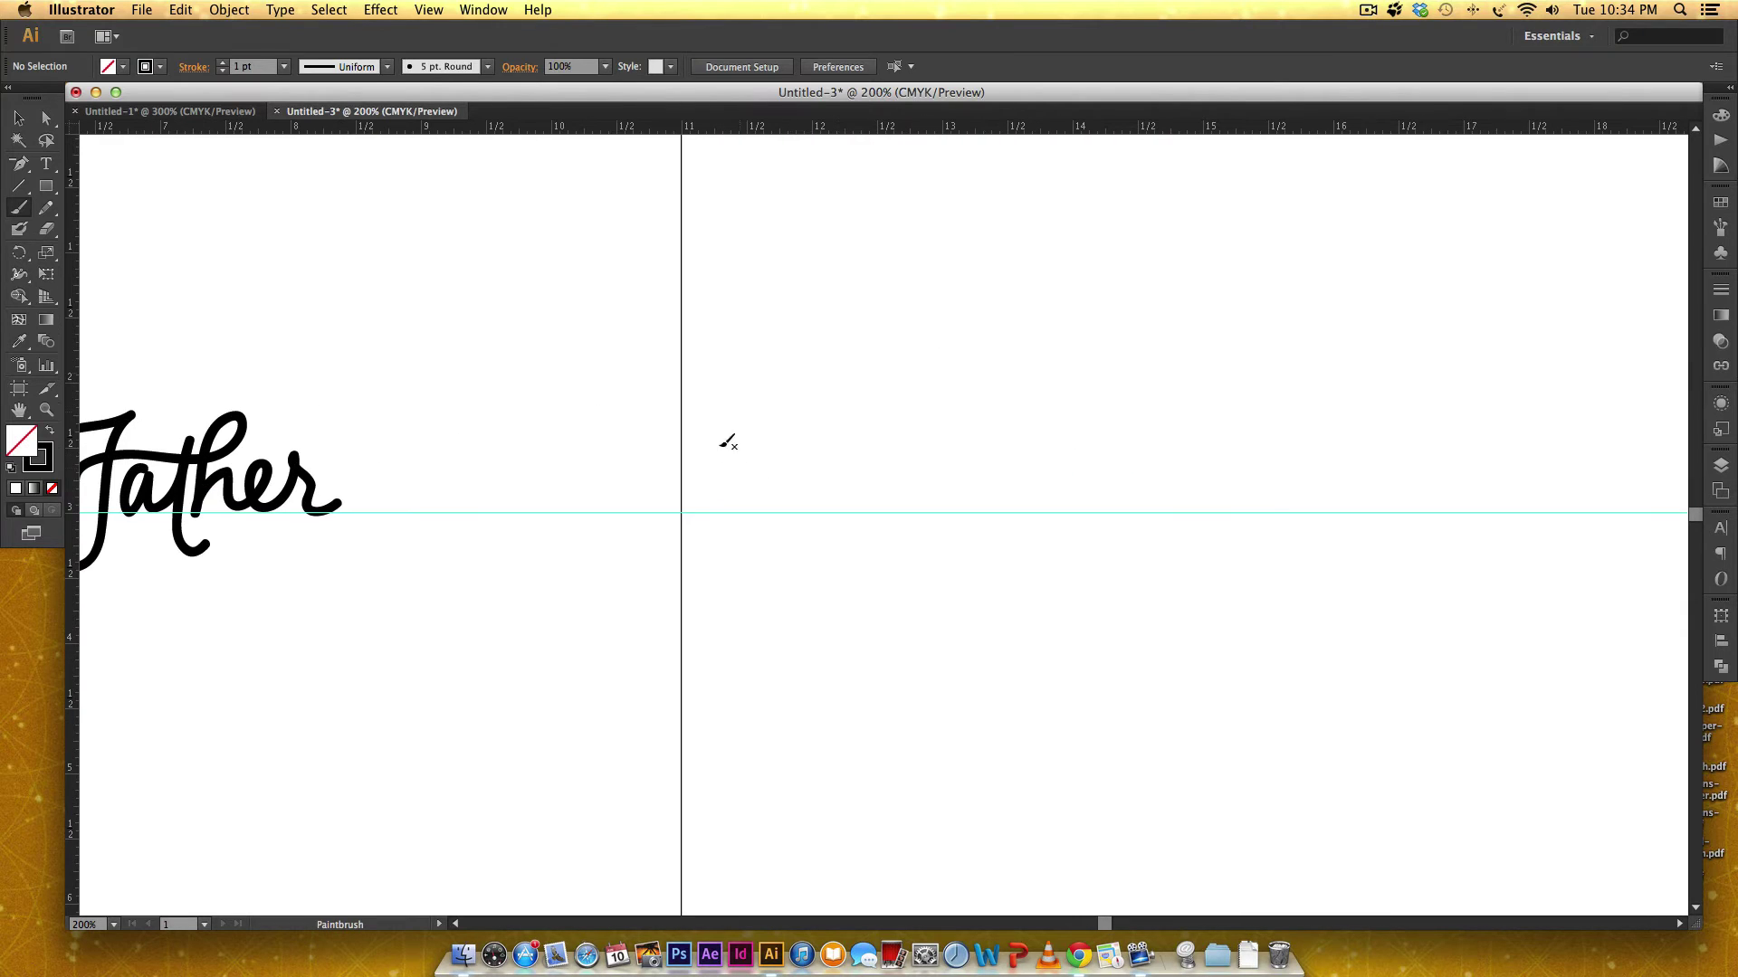
{"action": "left_click_drag", "start_coordinate": [809, 460], "coordinate": [770, 568]}
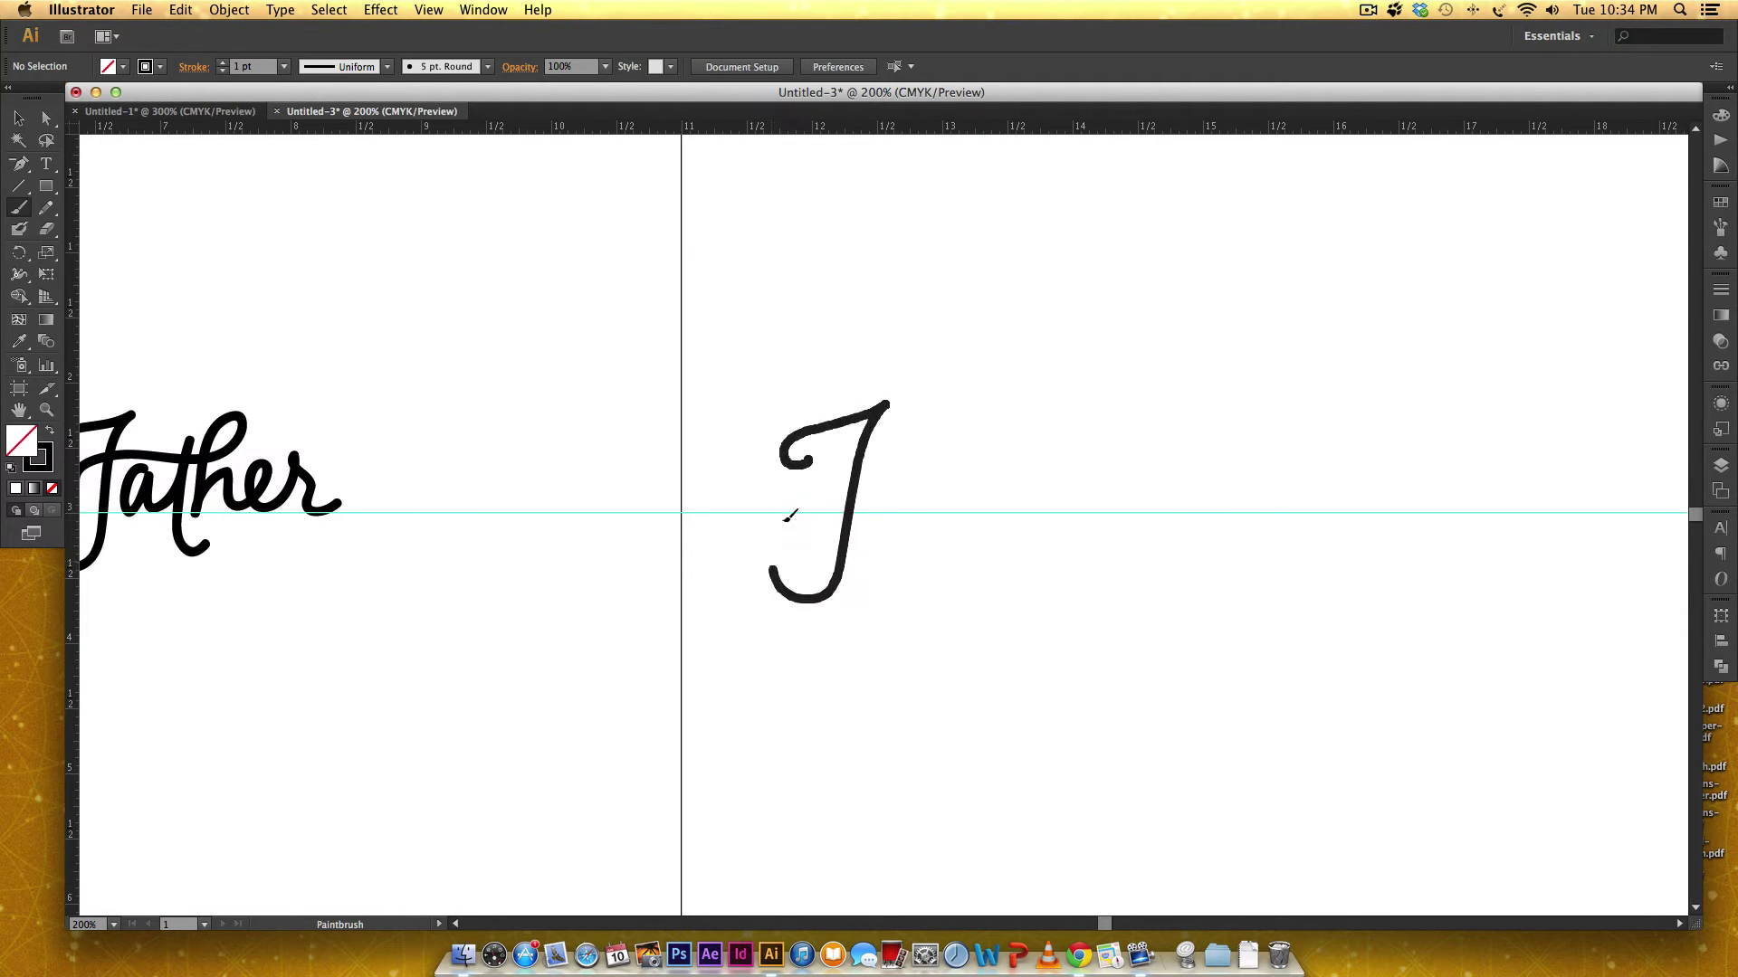
{"action": "left_click_drag", "start_coordinate": [903, 463], "coordinate": [967, 568]}
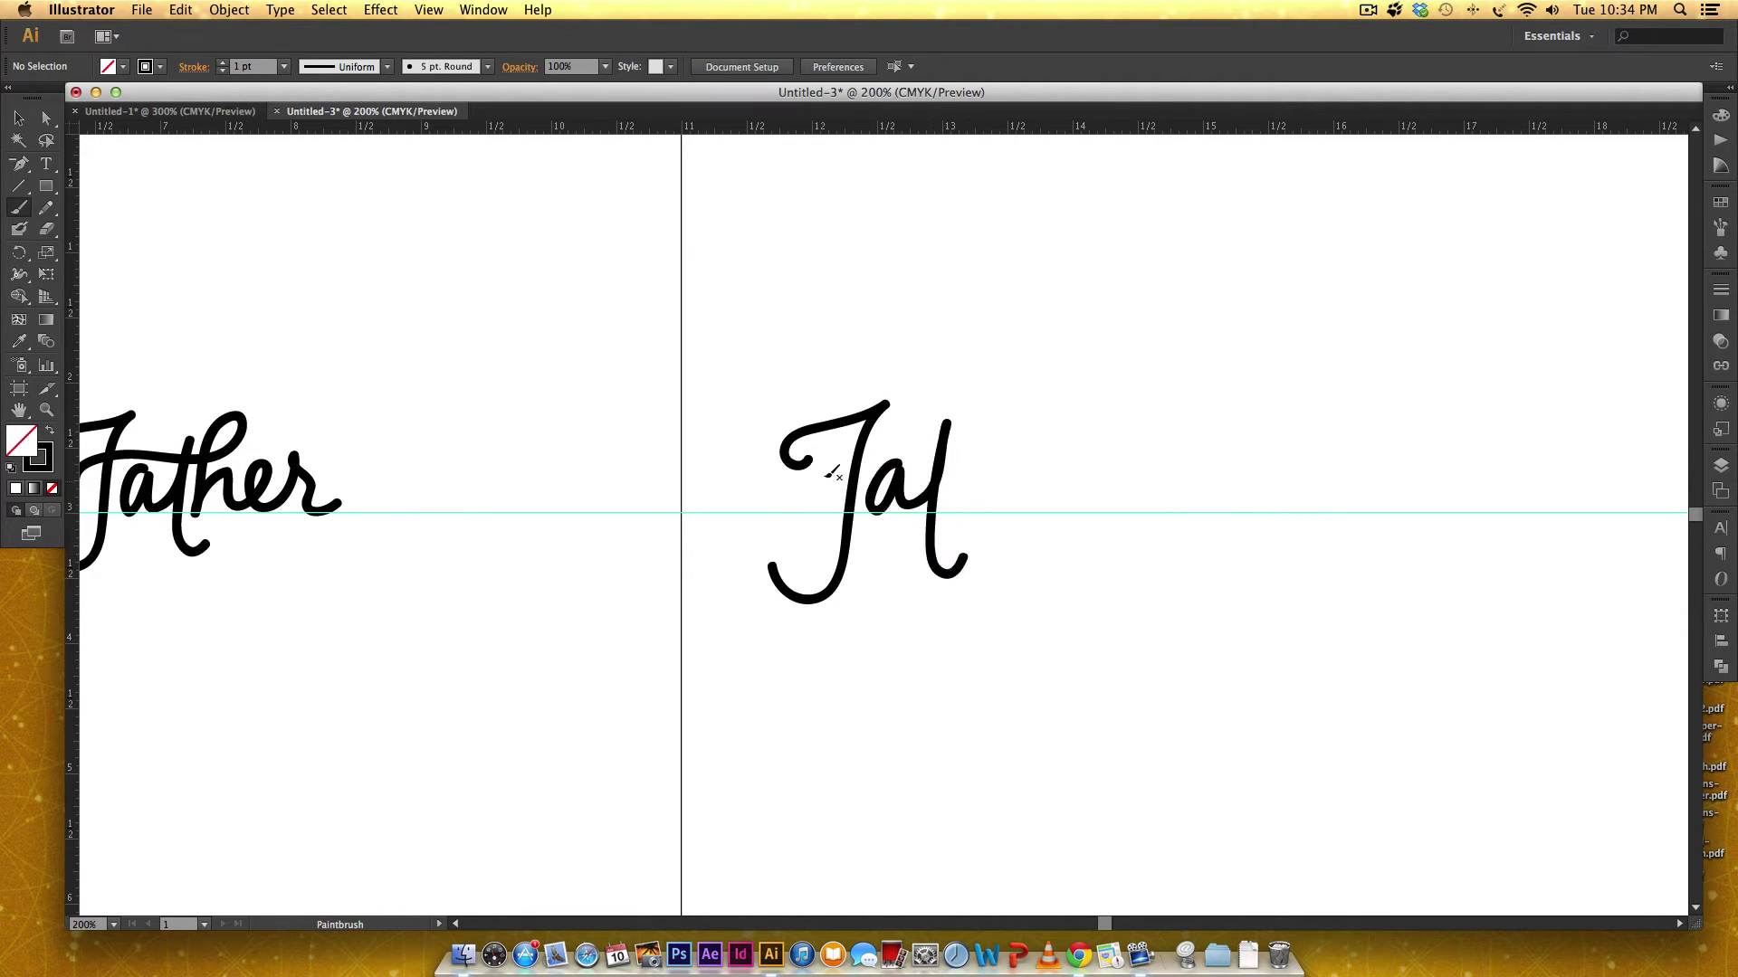
{"action": "left_click_drag", "start_coordinate": [819, 478], "coordinate": [925, 444]}
{"action": "mouse_move", "coordinate": [963, 449]}
{"action": "left_mouse_down"}
{"action": "mouse_move", "coordinate": [1003, 402]}
{"action": "mouse_move", "coordinate": [1014, 493]}
{"action": "mouse_move", "coordinate": [1068, 463]}
{"action": "mouse_move", "coordinate": [1120, 507]}
{"action": "left_mouse_up"}
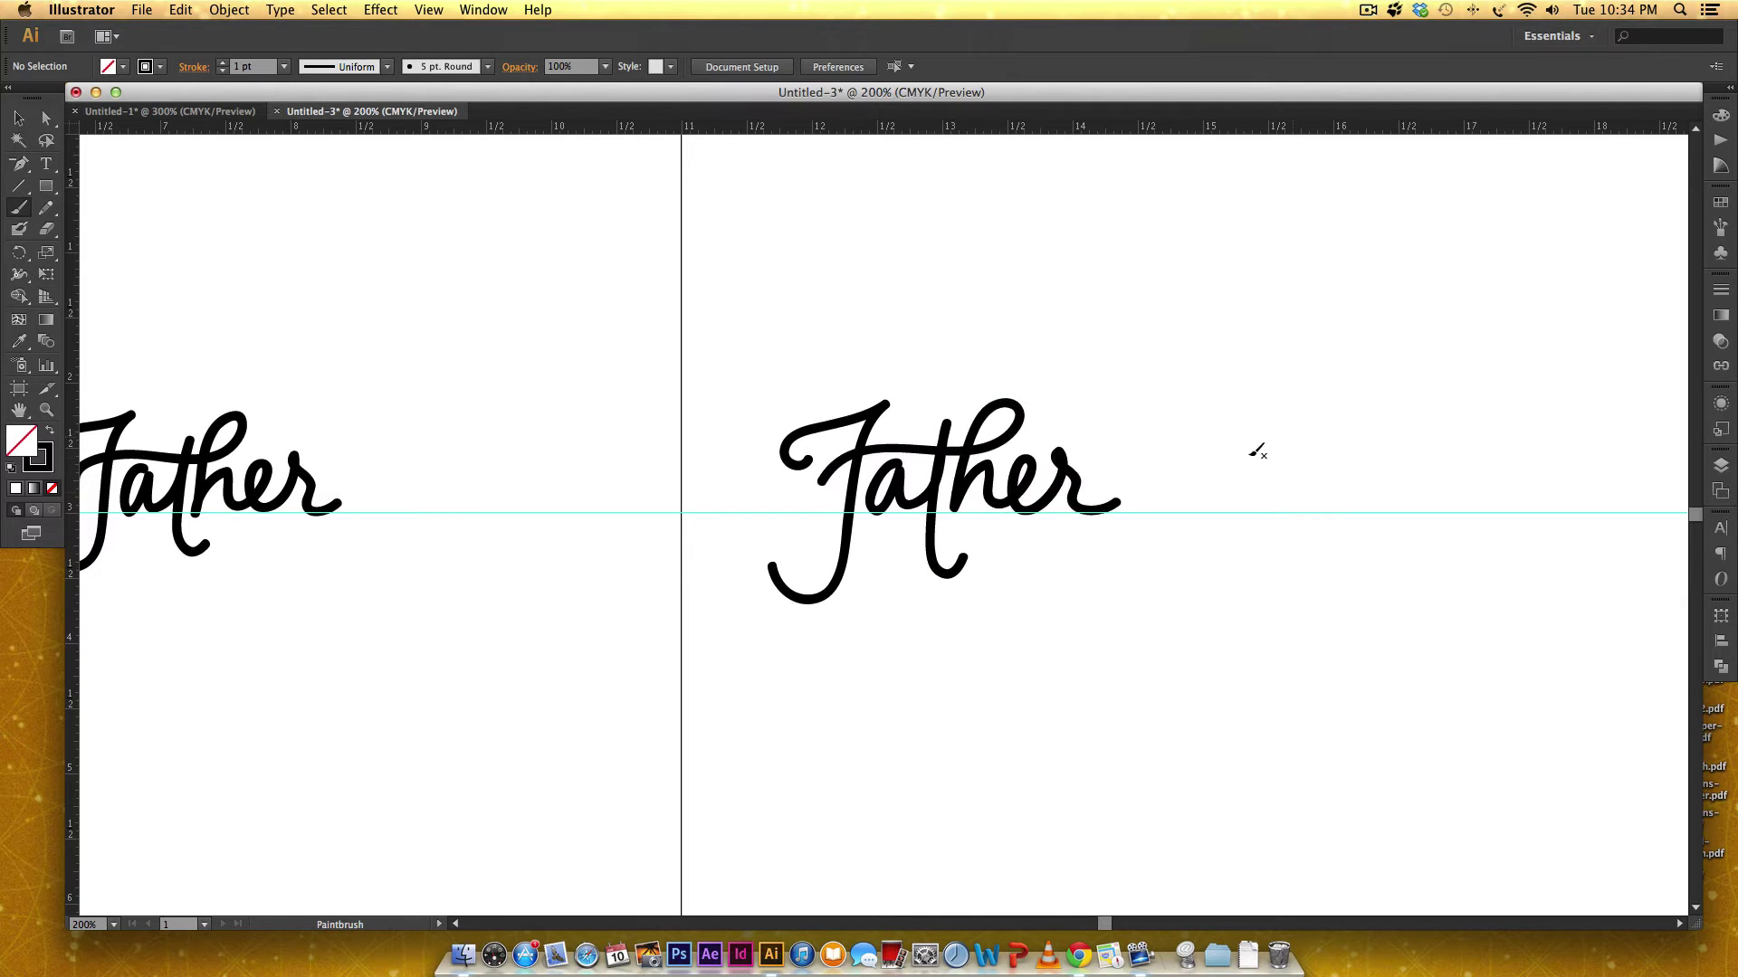
{"action": "left_click_drag", "start_coordinate": [1211, 472], "coordinate": [1166, 561]}
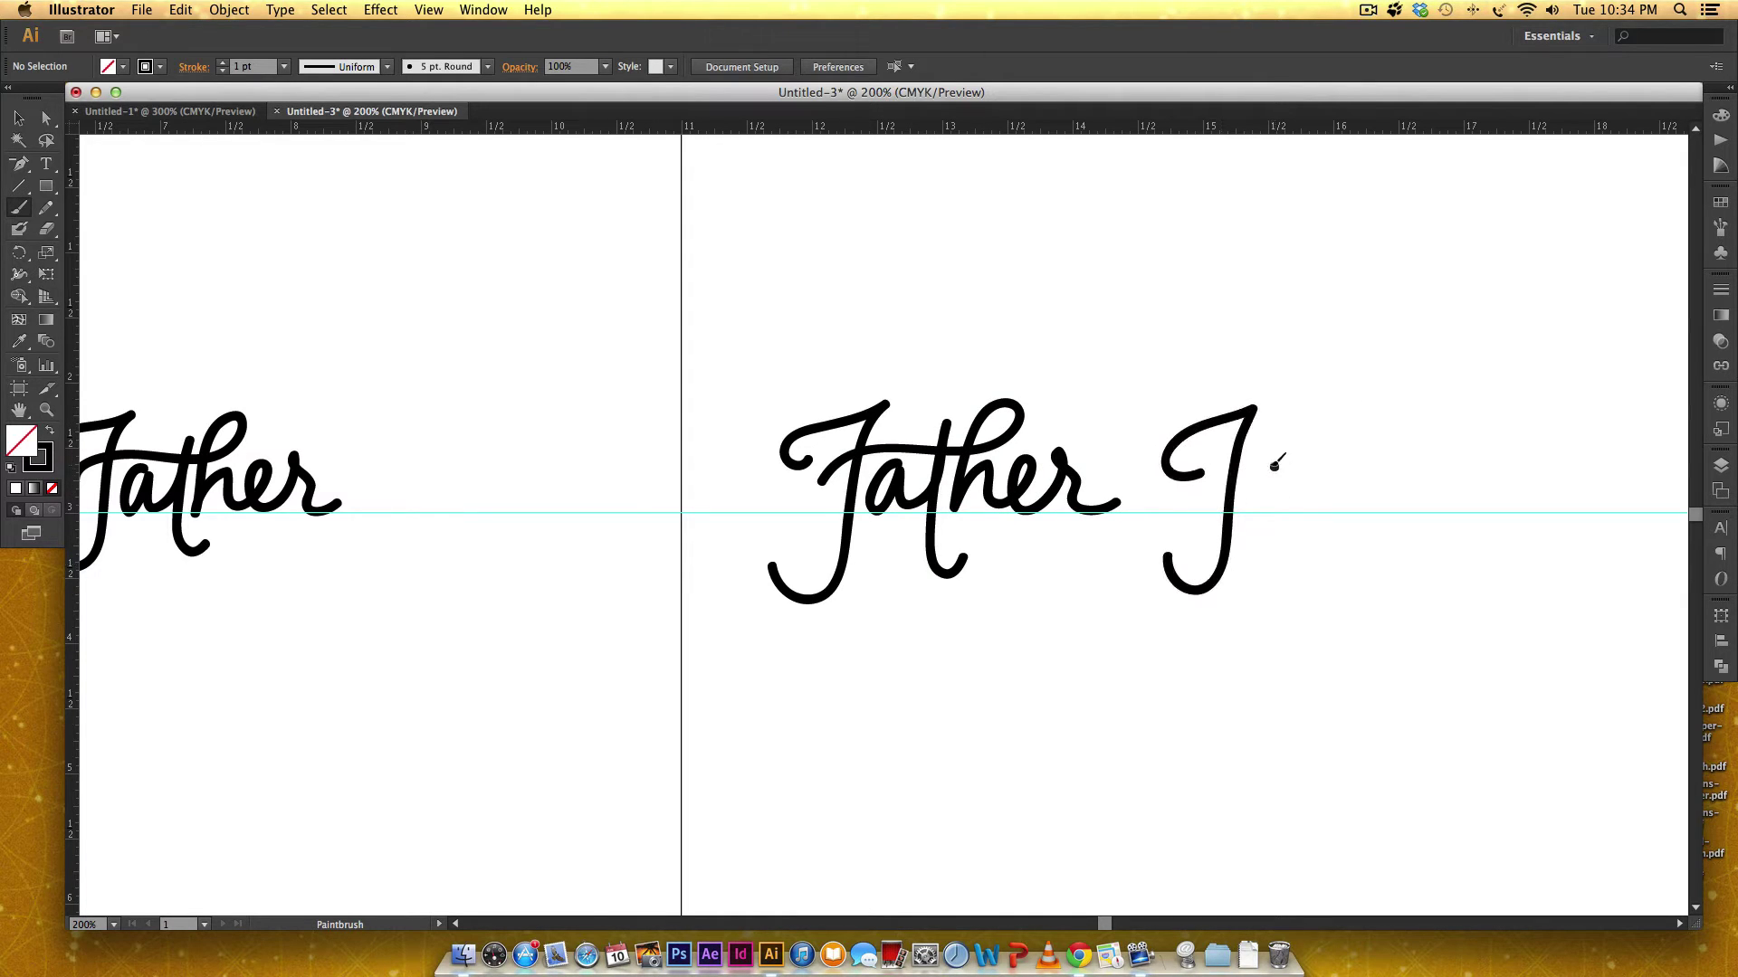
{"action": "mouse_move", "coordinate": [1275, 464]}
{"action": "left_mouse_down"}
{"action": "mouse_move", "coordinate": [1319, 434]}
{"action": "mouse_move", "coordinate": [1331, 523]}
{"action": "left_mouse_up"}
{"action": "mouse_move", "coordinate": [1190, 505]}
{"action": "left_mouse_down"}
{"action": "mouse_move", "coordinate": [1304, 453]}
{"action": "mouse_move", "coordinate": [1338, 504]}
{"action": "mouse_move", "coordinate": [1394, 480]}
{"action": "mouse_move", "coordinate": [1479, 486]}
{"action": "left_mouse_up"}
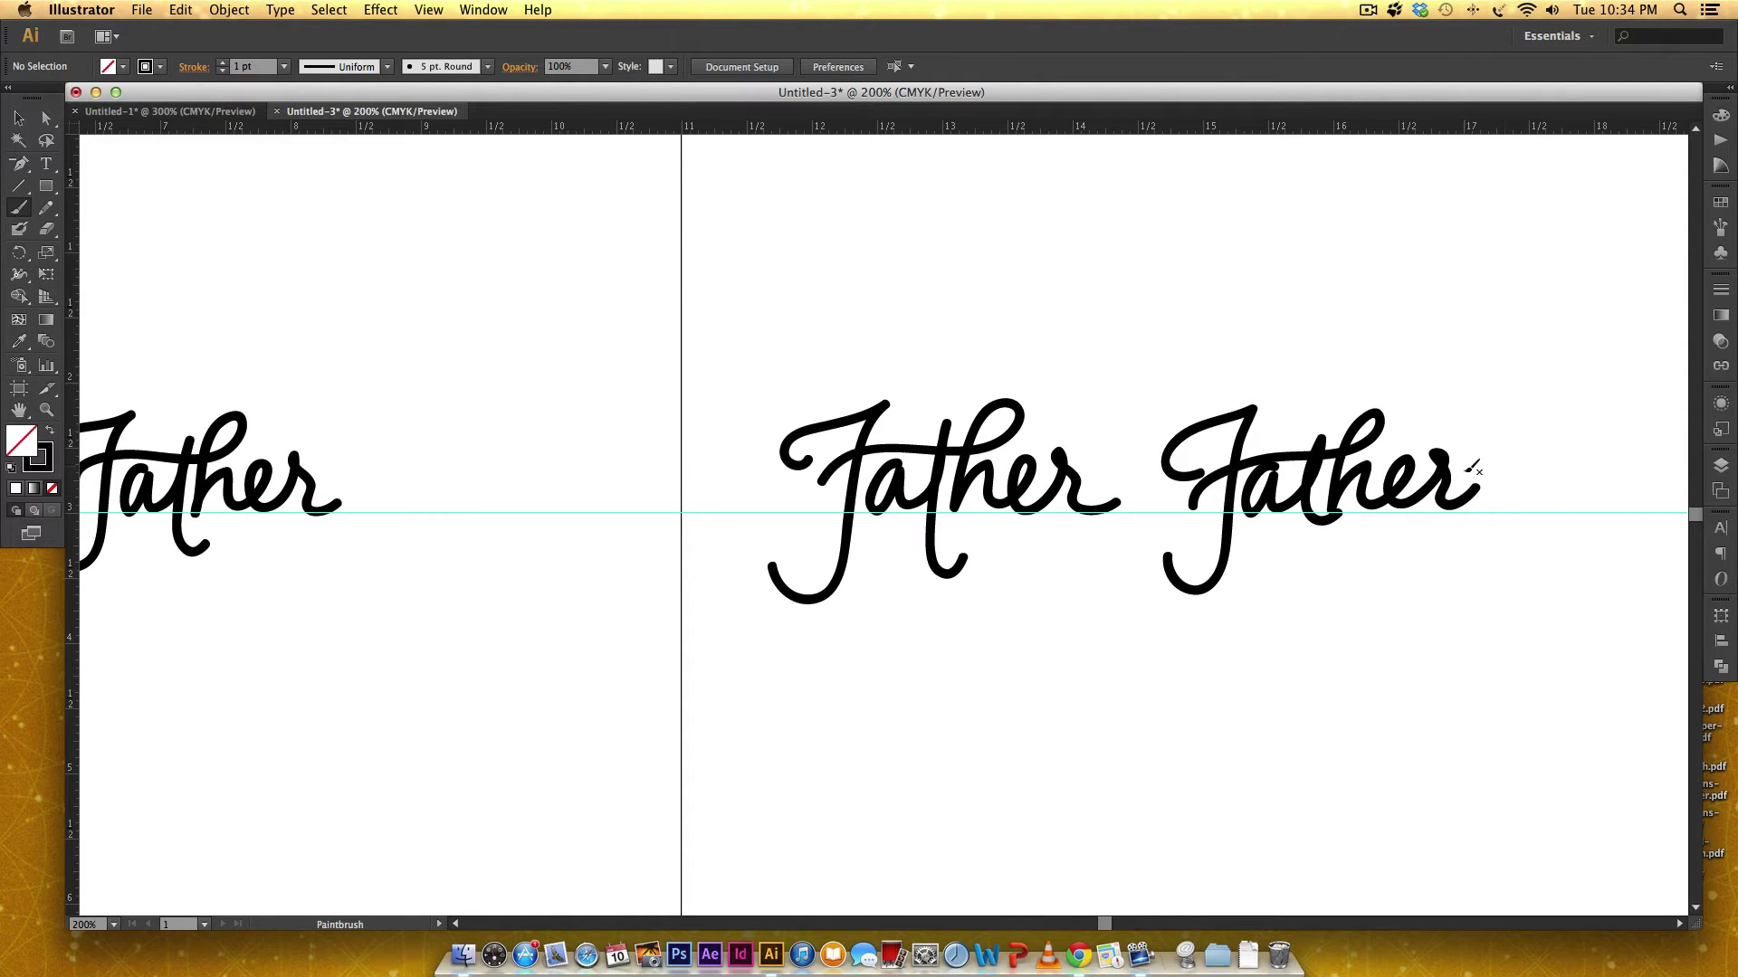
Pan along the artboard and delete the rightmost Father lettering
{"action": "key", "text": "space"}
{"action": "key", "text": "space"}
{"action": "left_click_drag", "start_coordinate": [416, 496], "coordinate": [950, 477]}
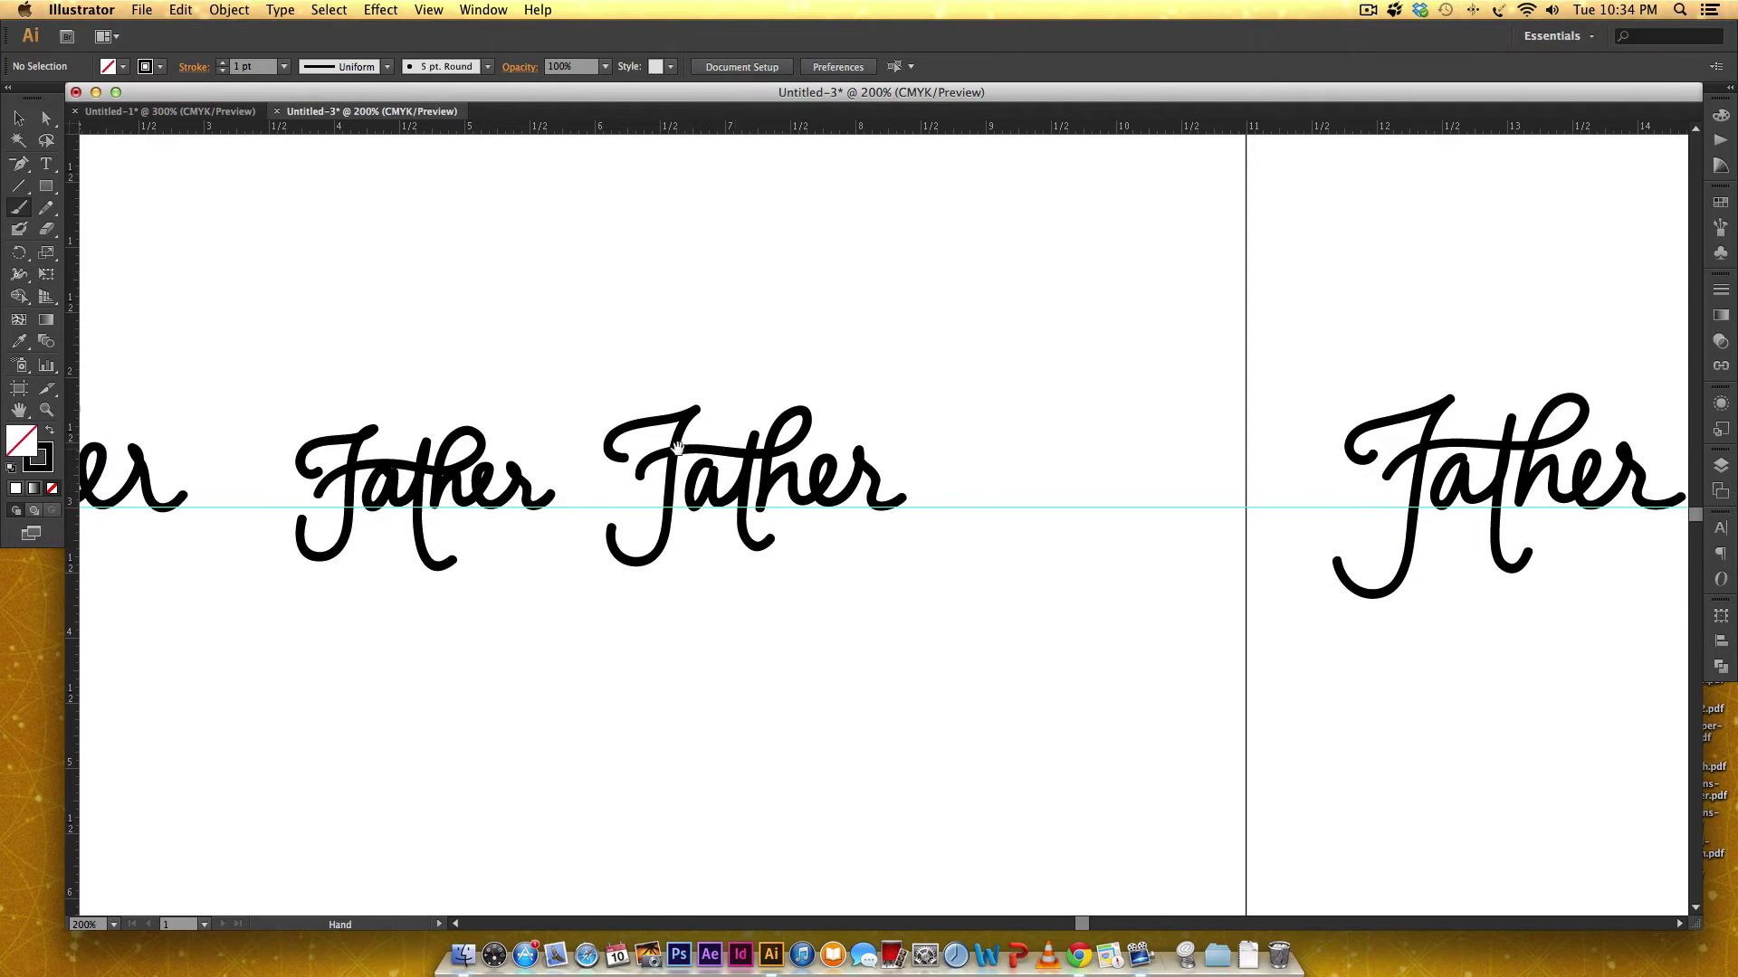
{"action": "left_click_drag", "start_coordinate": [677, 446], "coordinate": [1005, 456]}
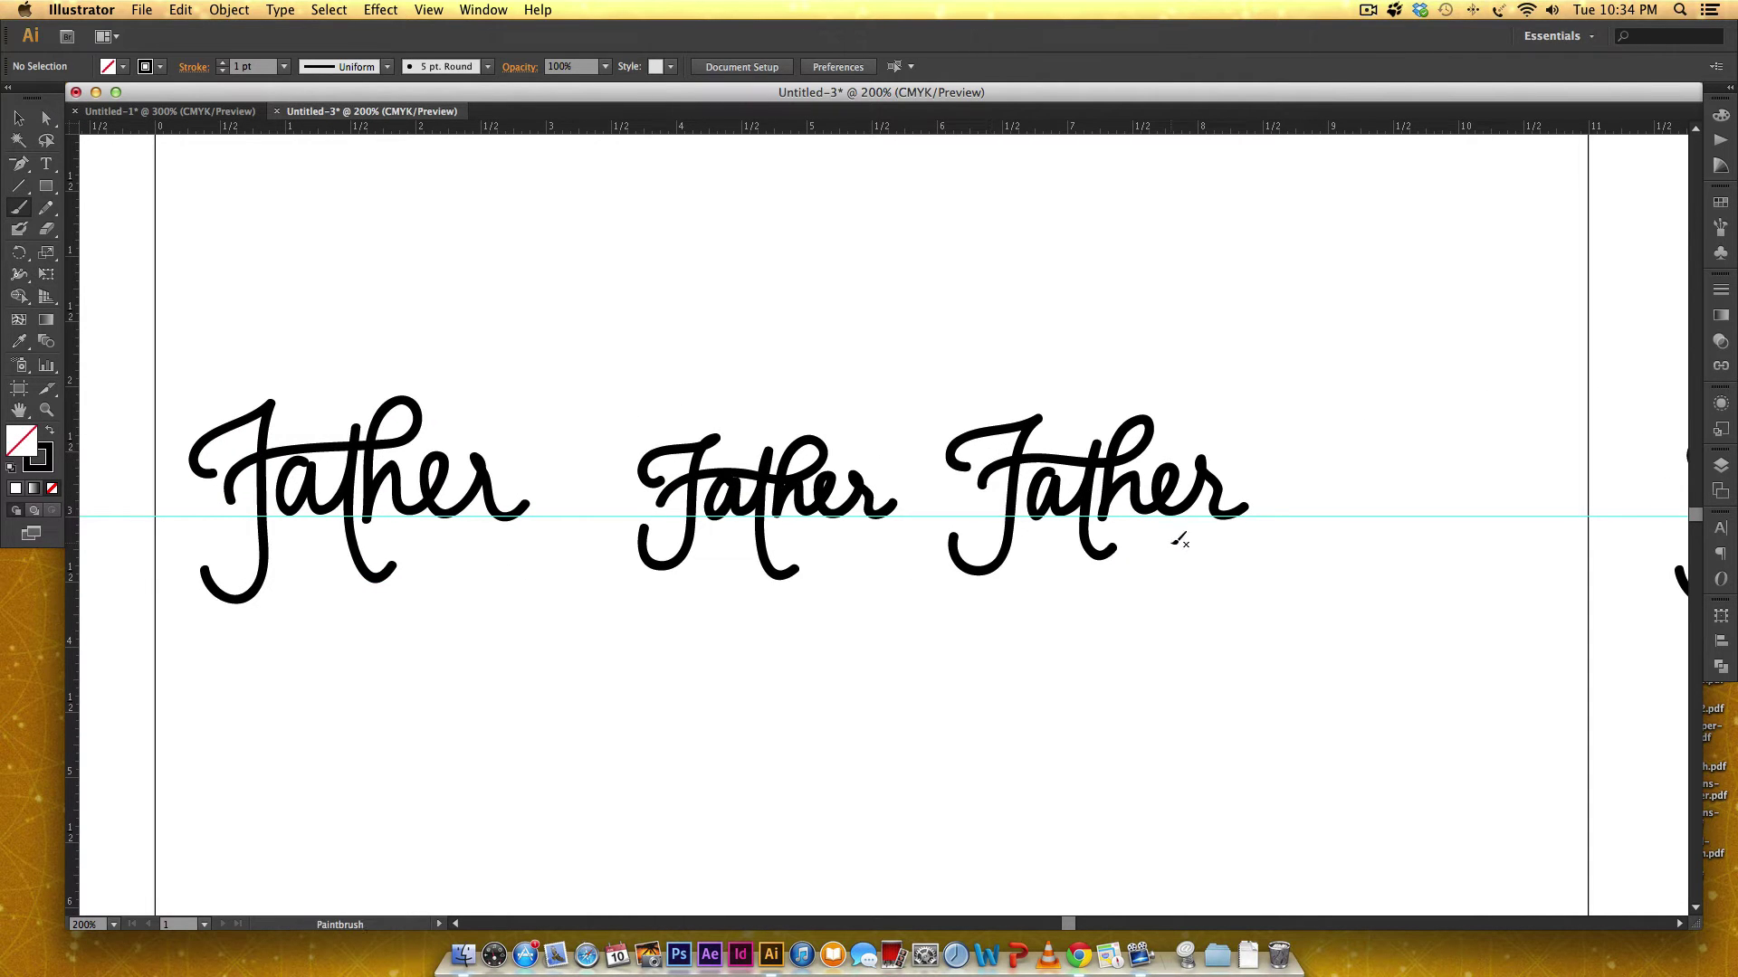
{"action": "scroll", "coordinate": [950, 488], "scroll_direction": "right", "scroll_amount": 5}
{"action": "scroll", "coordinate": [970, 493], "scroll_direction": "right", "scroll_amount": 5}
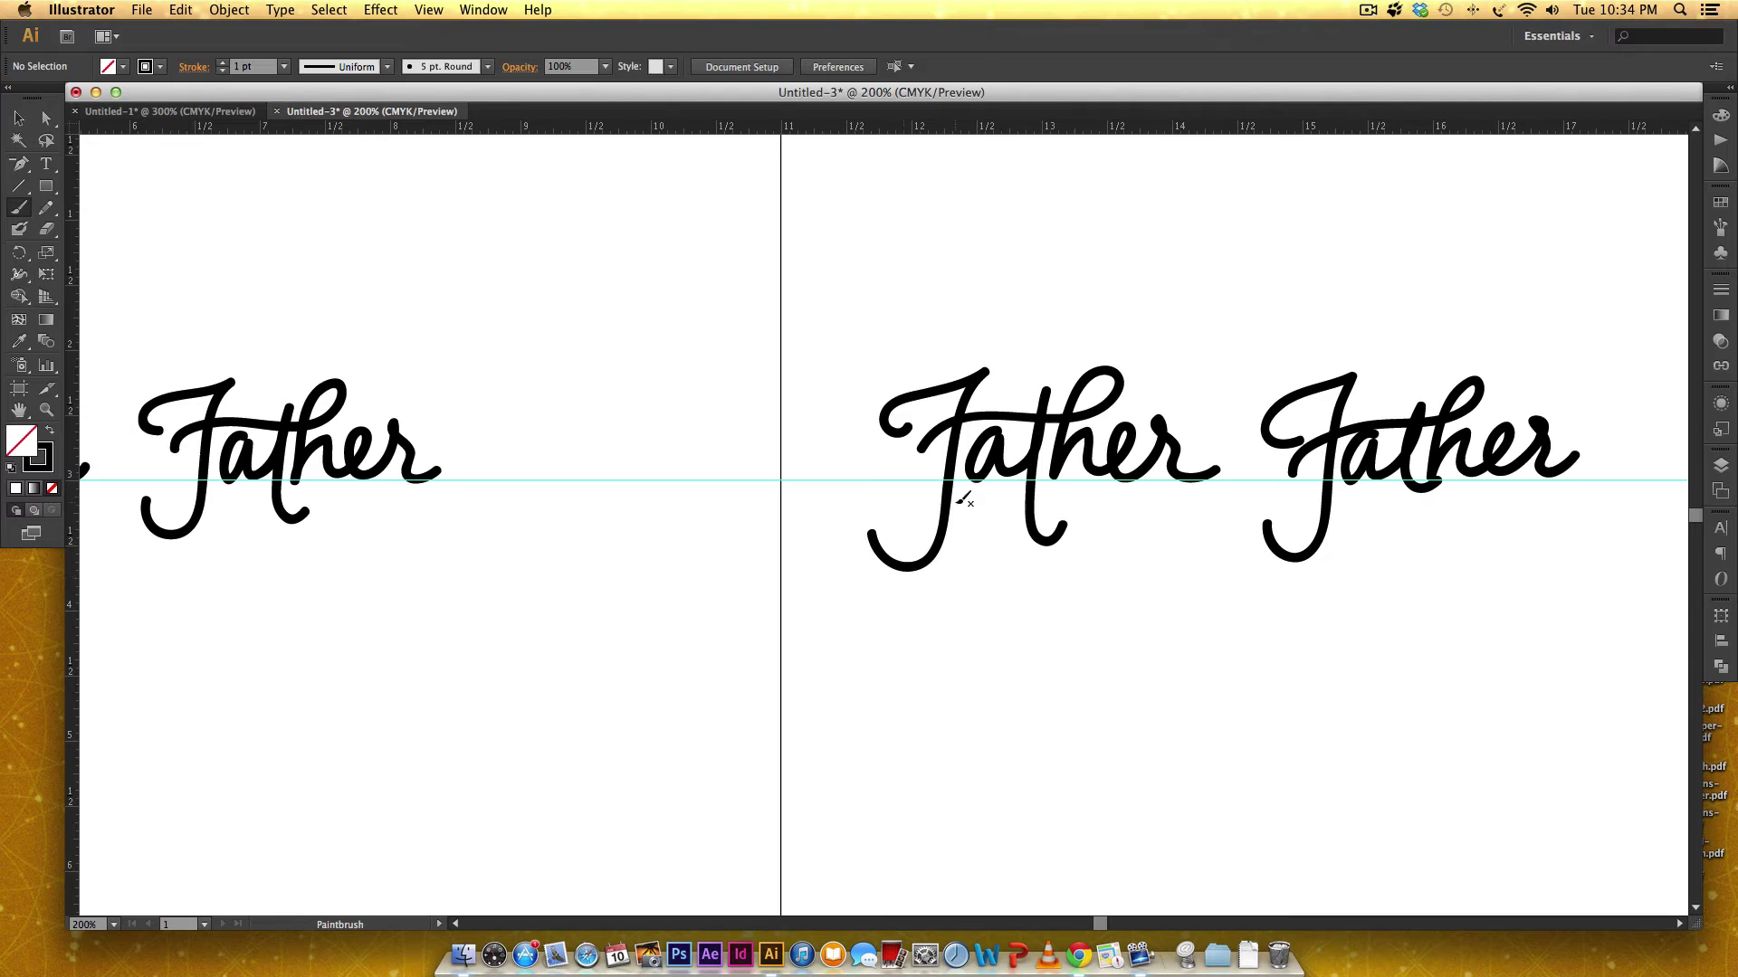
{"action": "key", "text": "v"}
{"action": "left_click_drag", "start_coordinate": [1340, 336], "coordinate": [1610, 574]}
{"action": "key", "text": "Delete"}
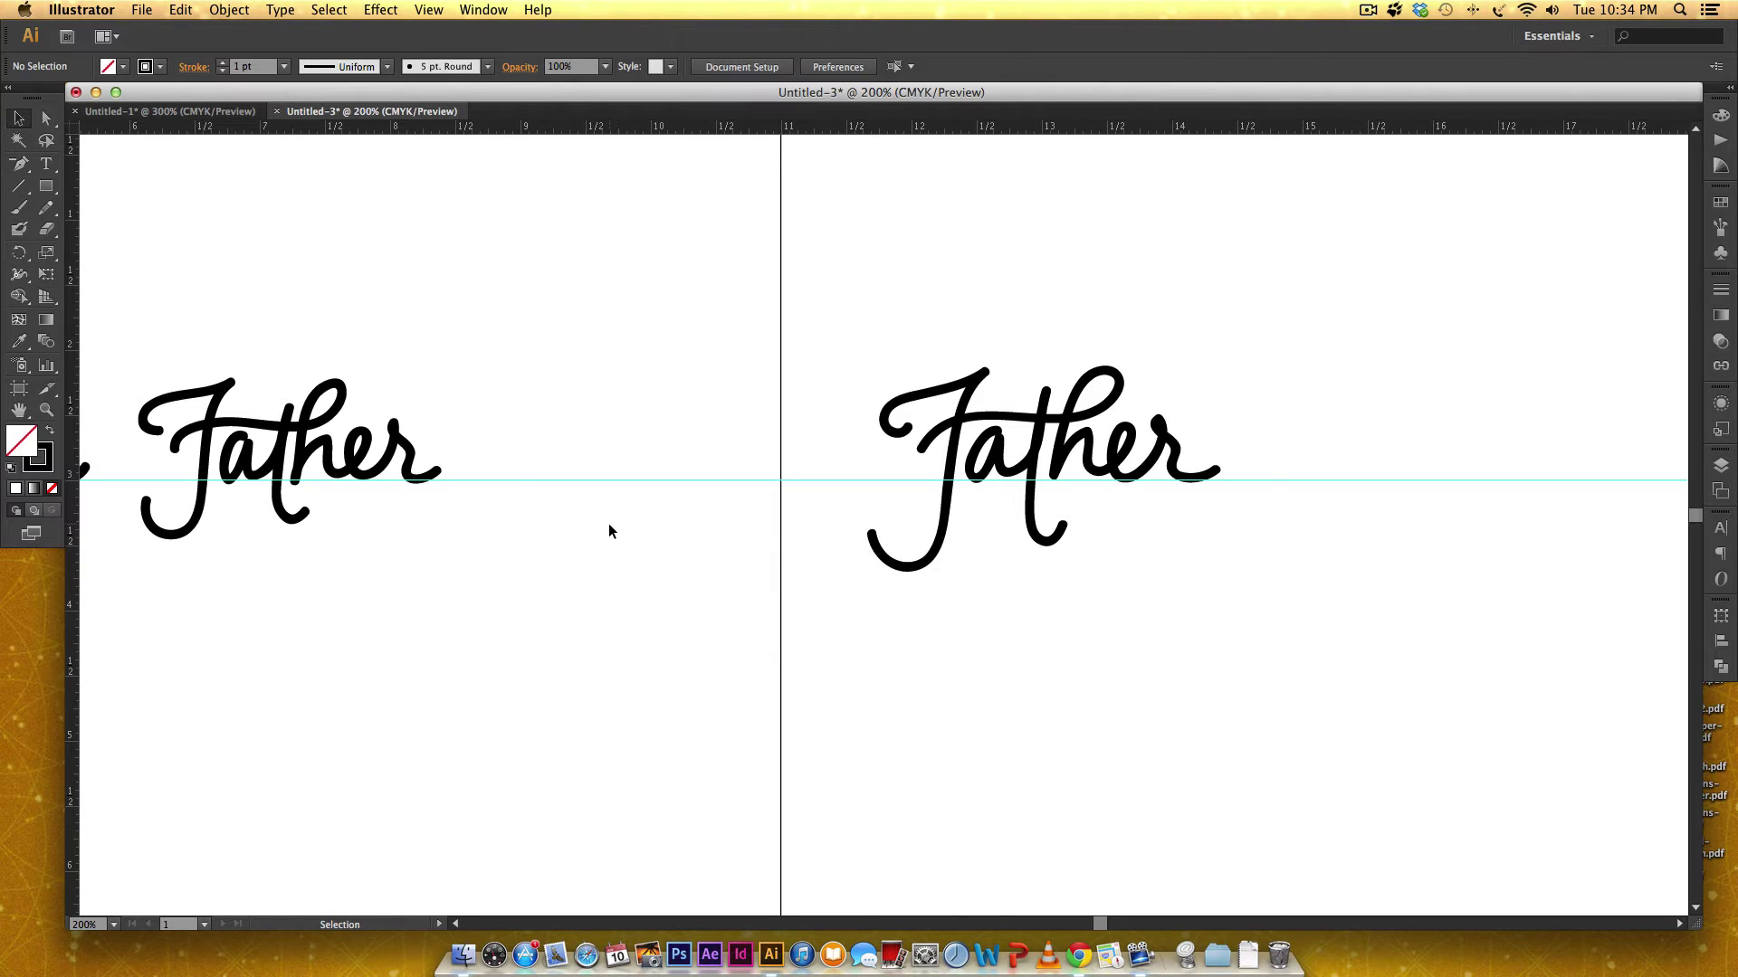
Marquee-select the three remaining extra Father versions and delete them
{"action": "scroll", "coordinate": [525, 589], "scroll_direction": "left", "scroll_amount": 5}
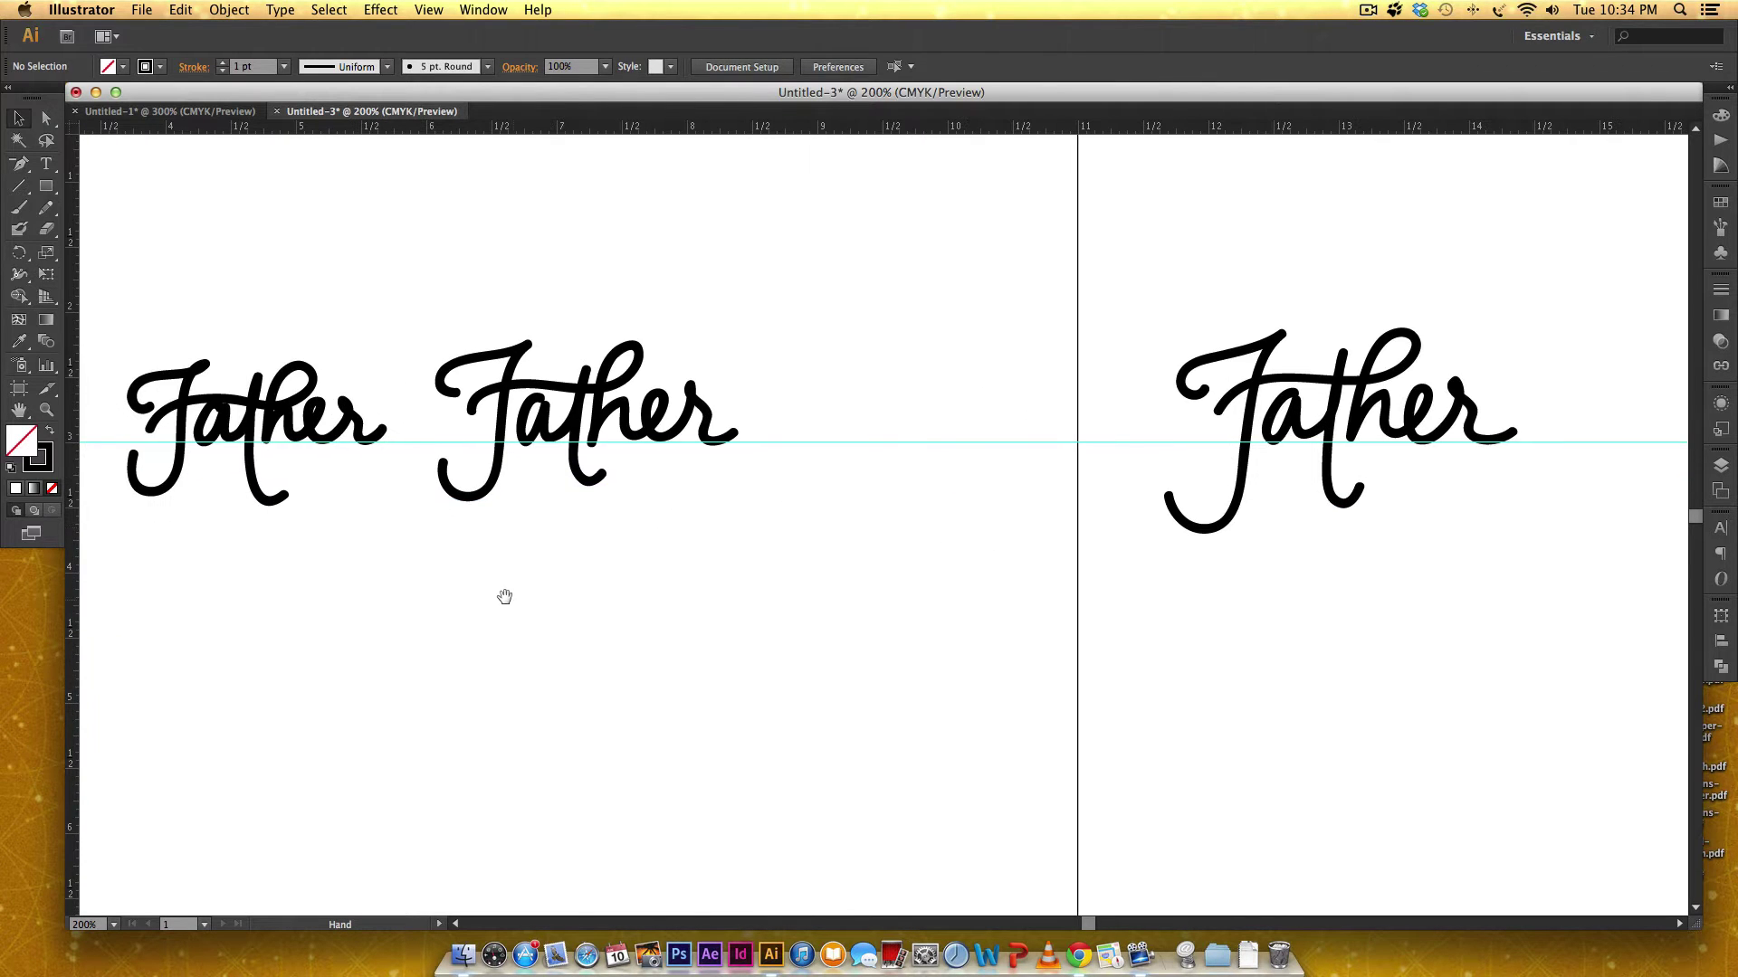
{"action": "left_click_drag", "start_coordinate": [505, 597], "coordinate": [667, 594]}
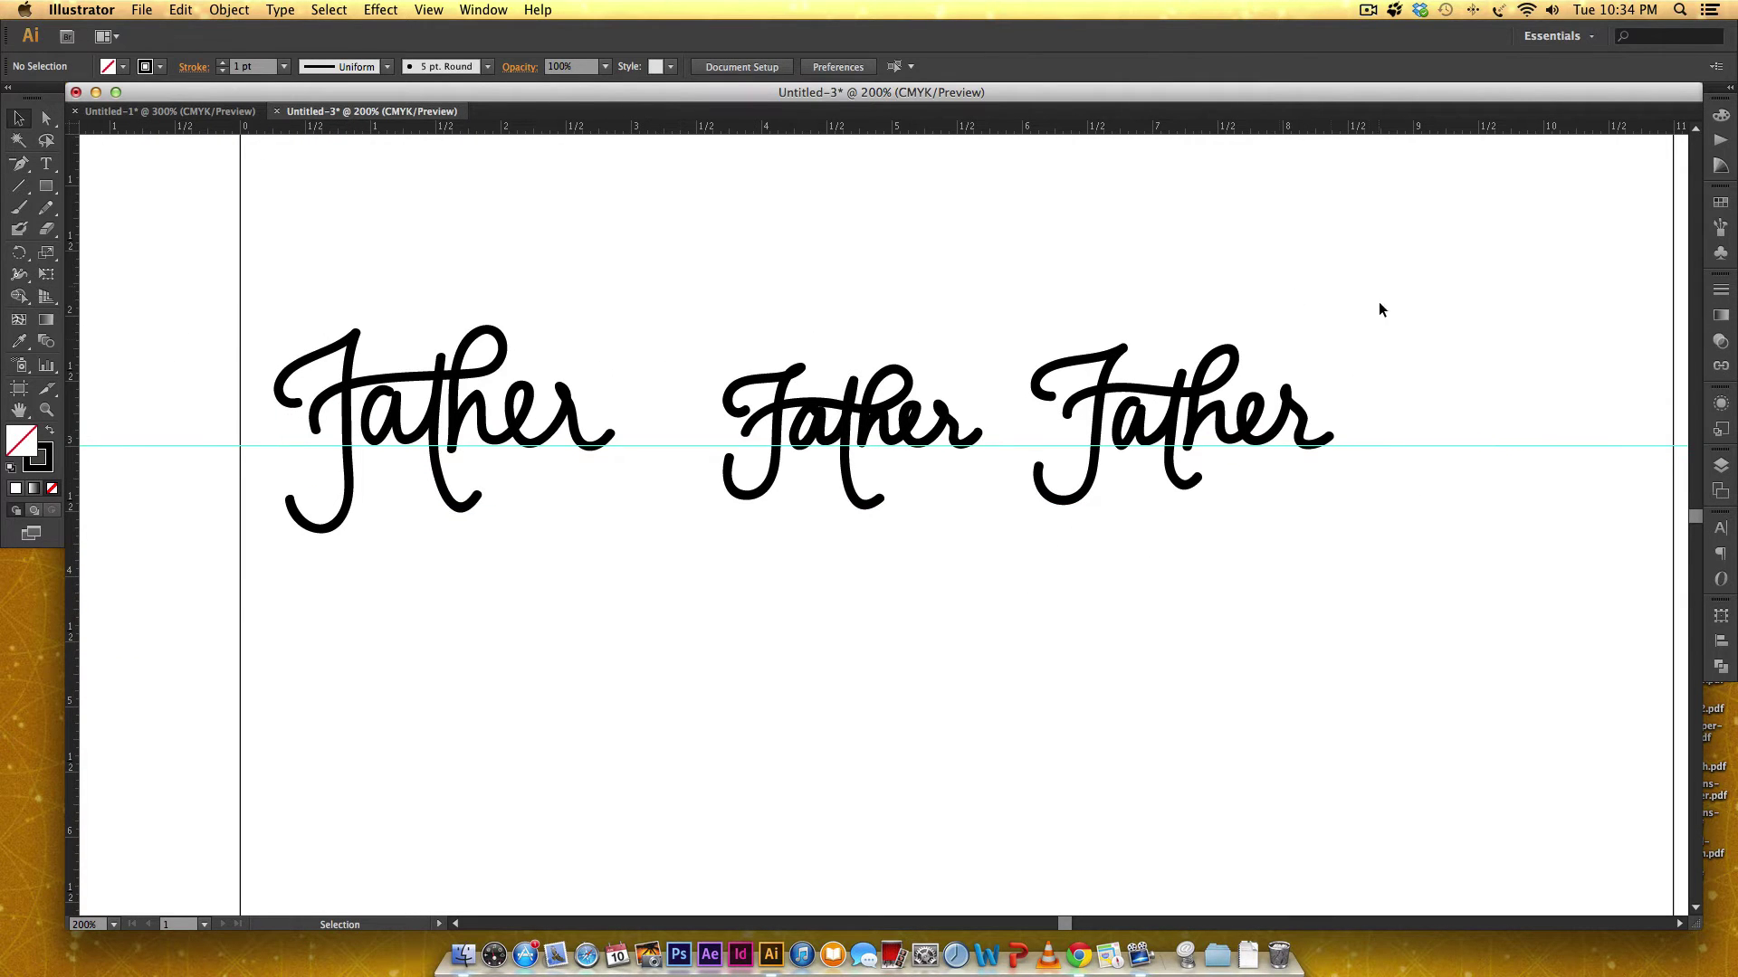
{"action": "left_click_drag", "start_coordinate": [1380, 286], "coordinate": [389, 568]}
{"action": "key", "text": "Delete"}
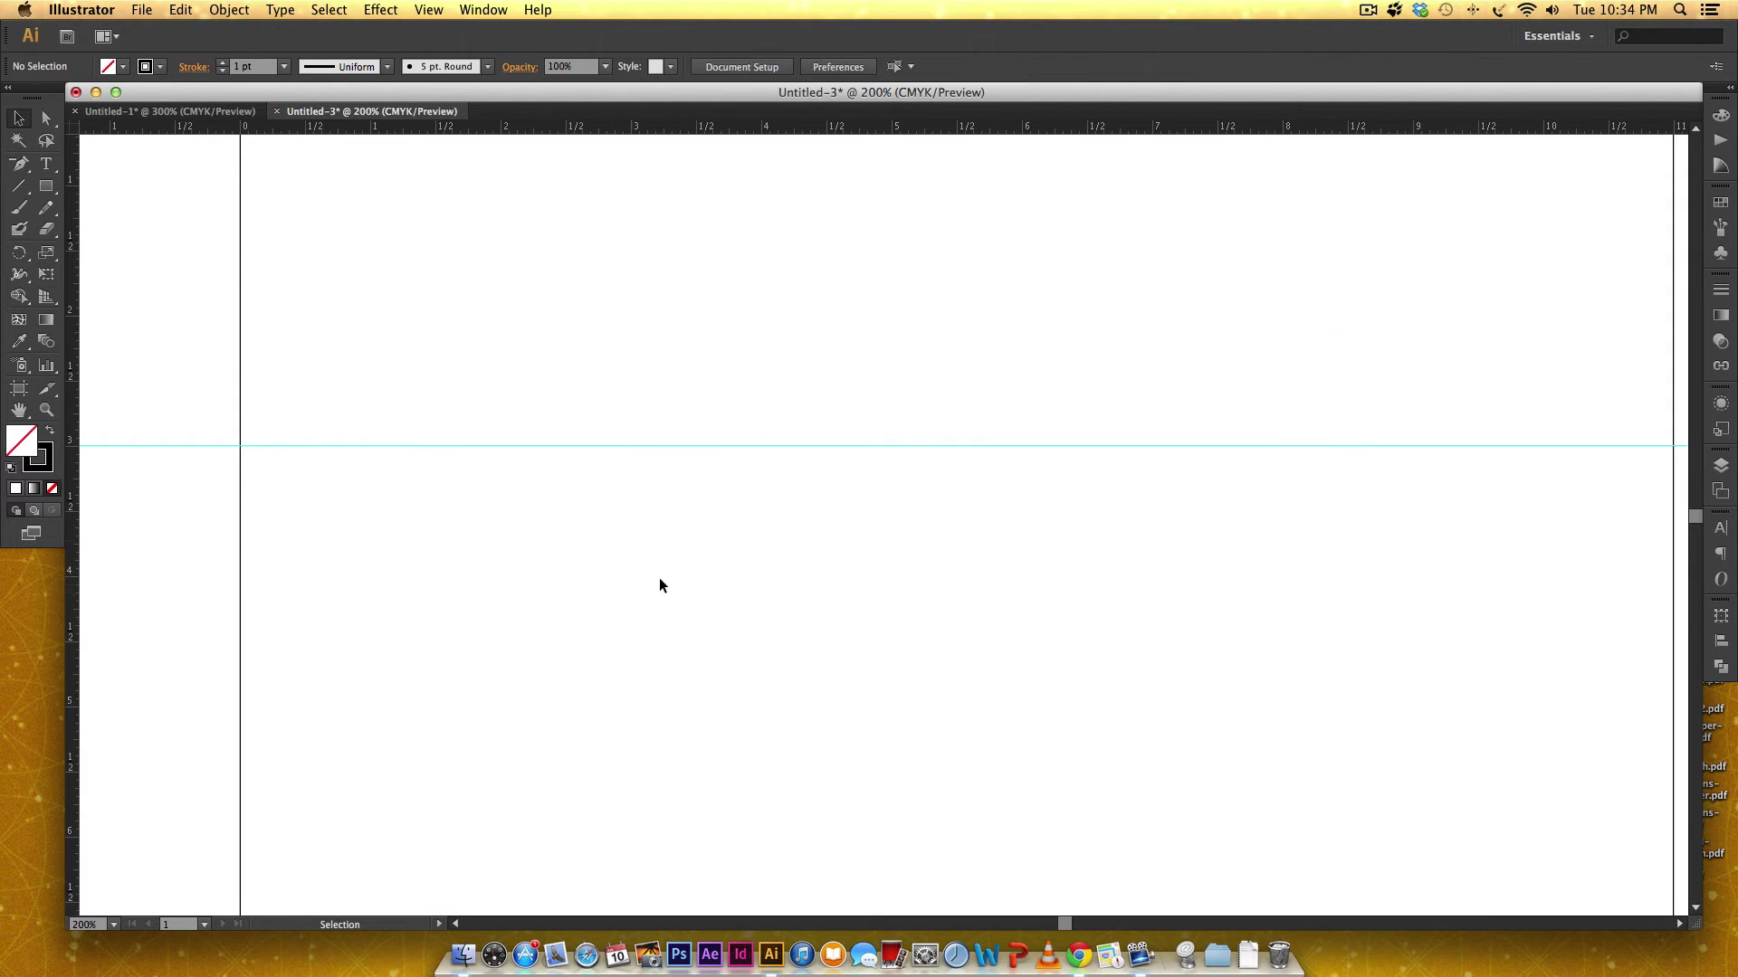
Select the remaining Father lettering and drag it further left on the page
{"action": "scroll", "coordinate": [659, 585], "scroll_direction": "right", "scroll_amount": 10}
{"action": "mouse_move", "coordinate": [917, 341]}
{"action": "left_mouse_down"}
{"action": "mouse_move", "coordinate": [992, 530]}
{"action": "mouse_move", "coordinate": [1405, 639]}
{"action": "left_mouse_up"}
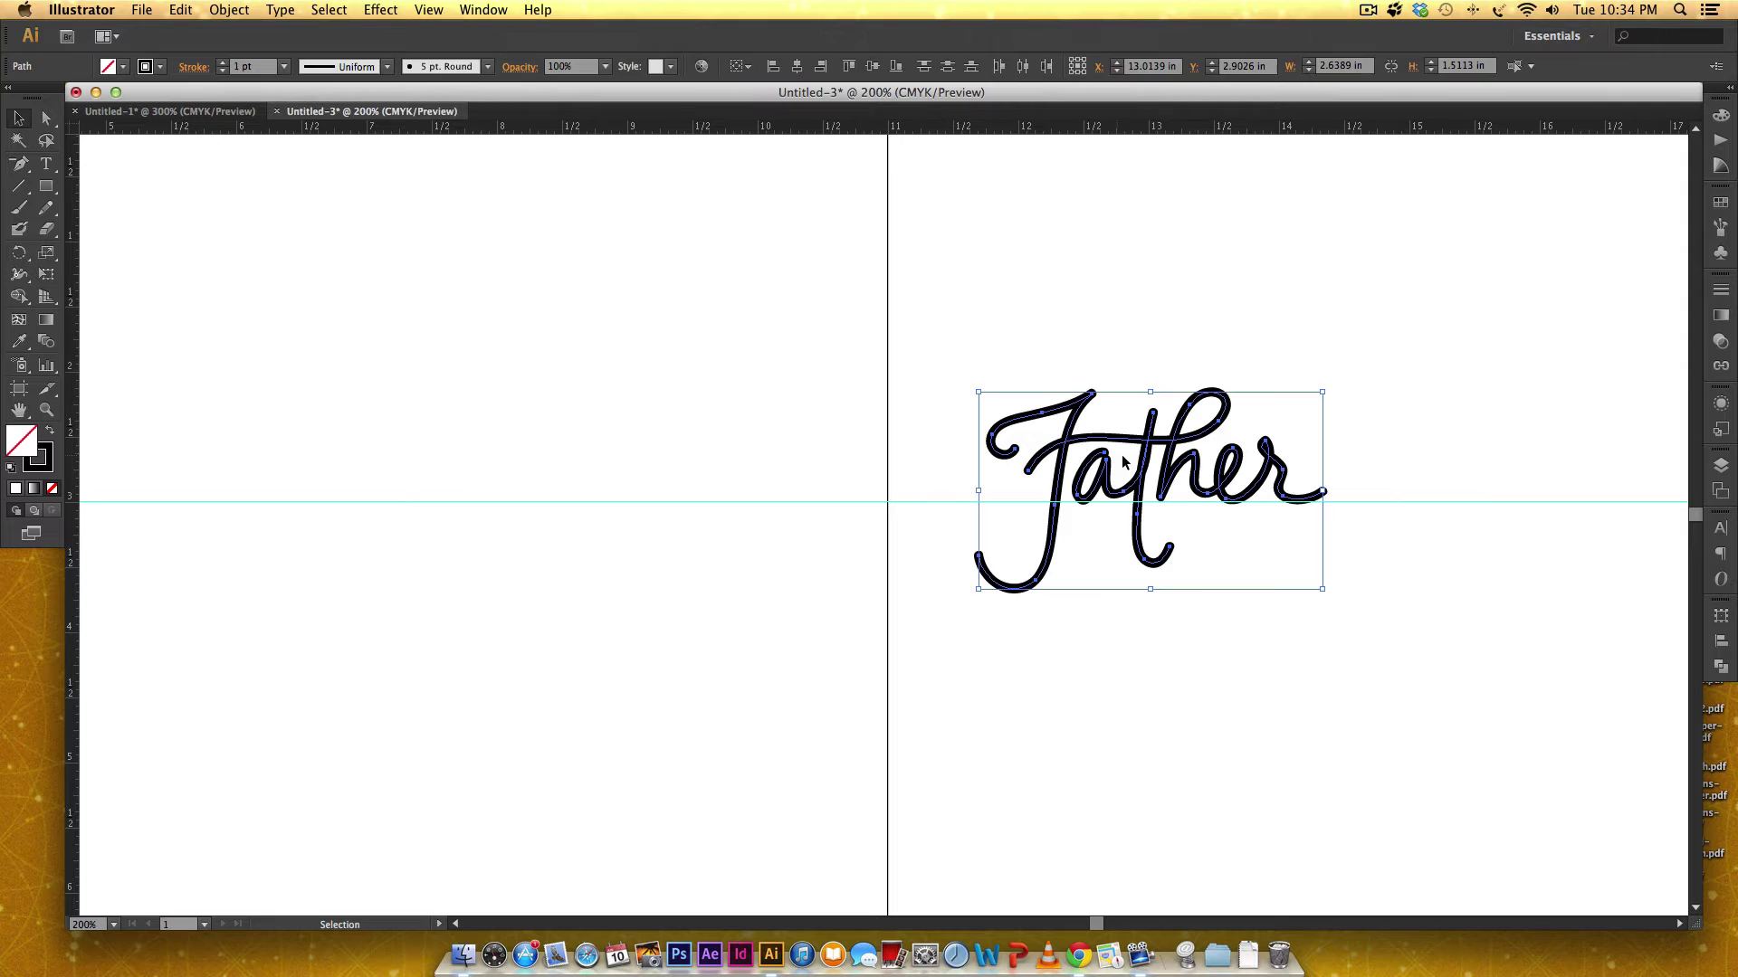
{"action": "left_click_drag", "start_coordinate": [1145, 460], "coordinate": [285, 455]}
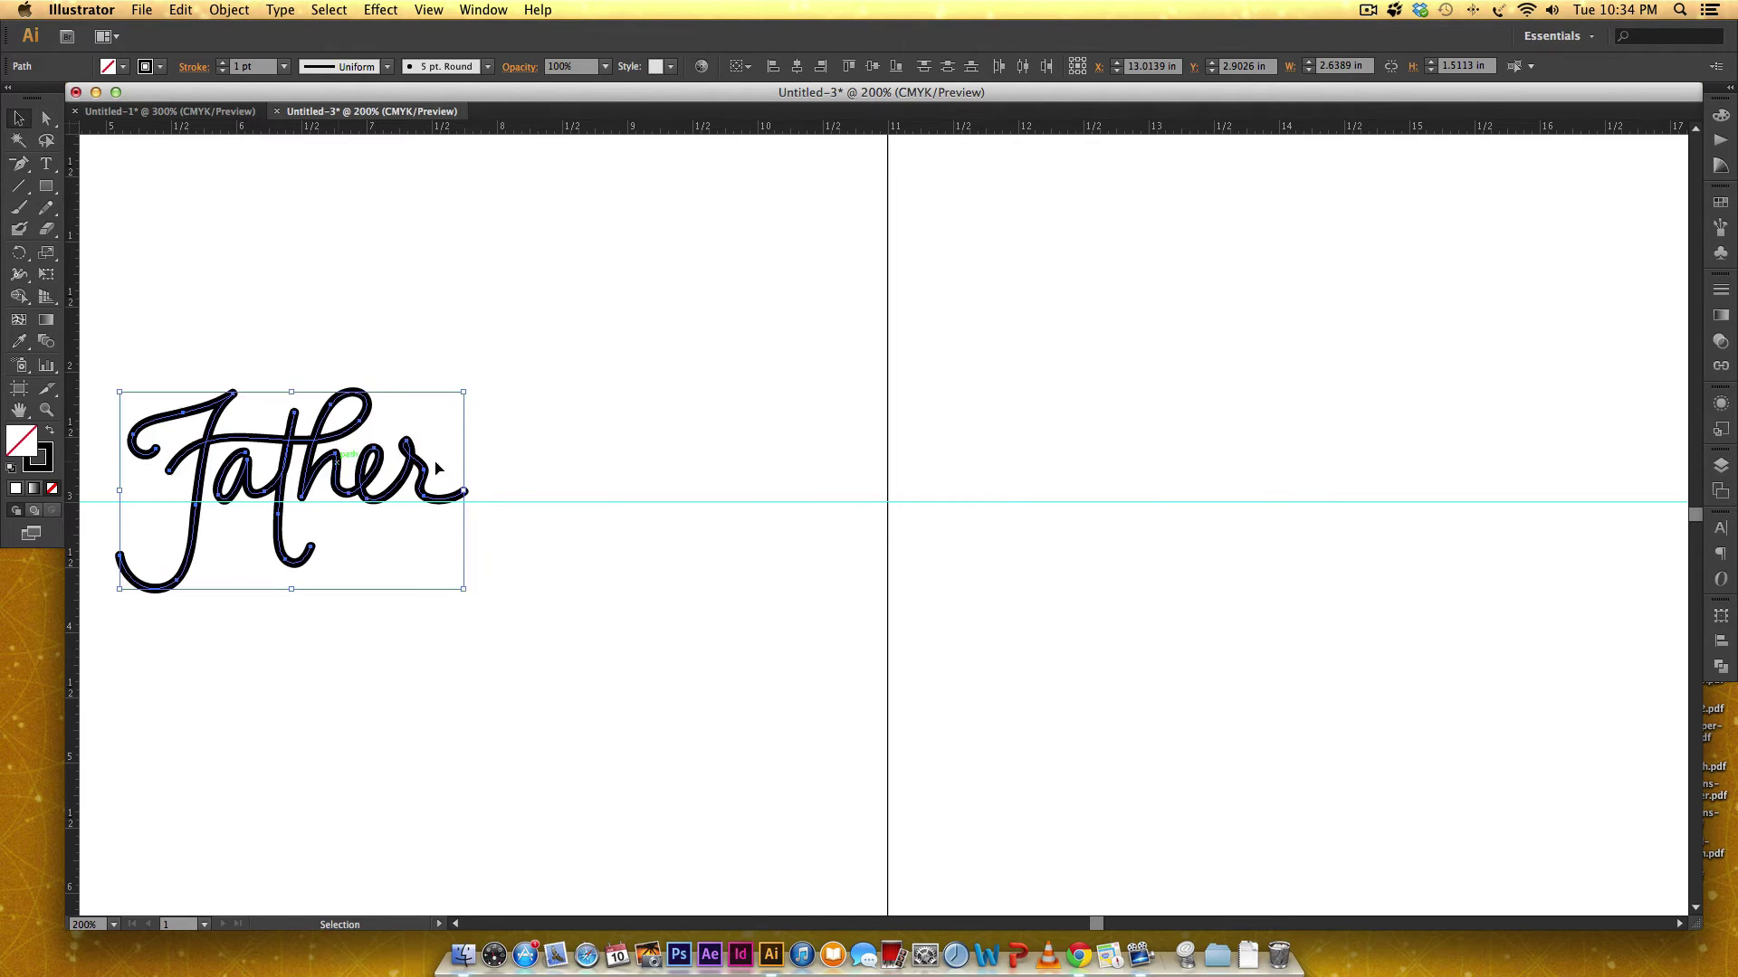
{"action": "left_click_drag", "start_coordinate": [422, 425], "coordinate": [1031, 421]}
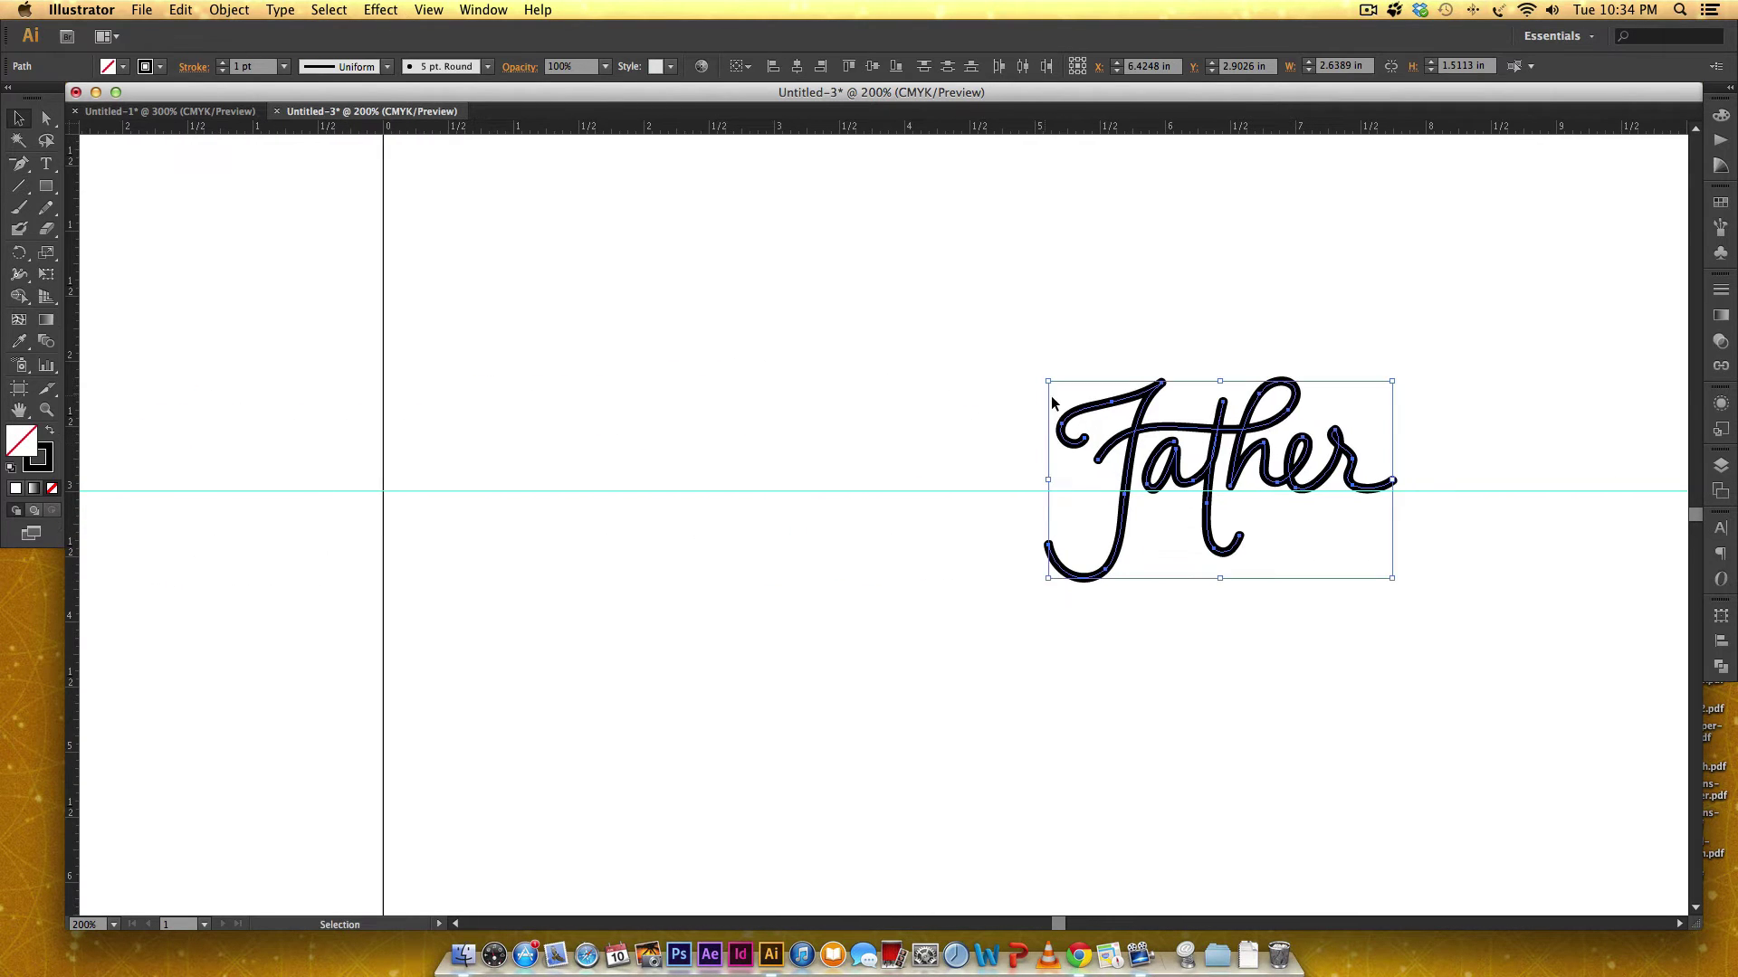
{"action": "scroll", "coordinate": [1052, 403], "scroll_direction": "right", "scroll_amount": 5}
{"action": "left_click_drag", "start_coordinate": [874, 409], "coordinate": [712, 409]}
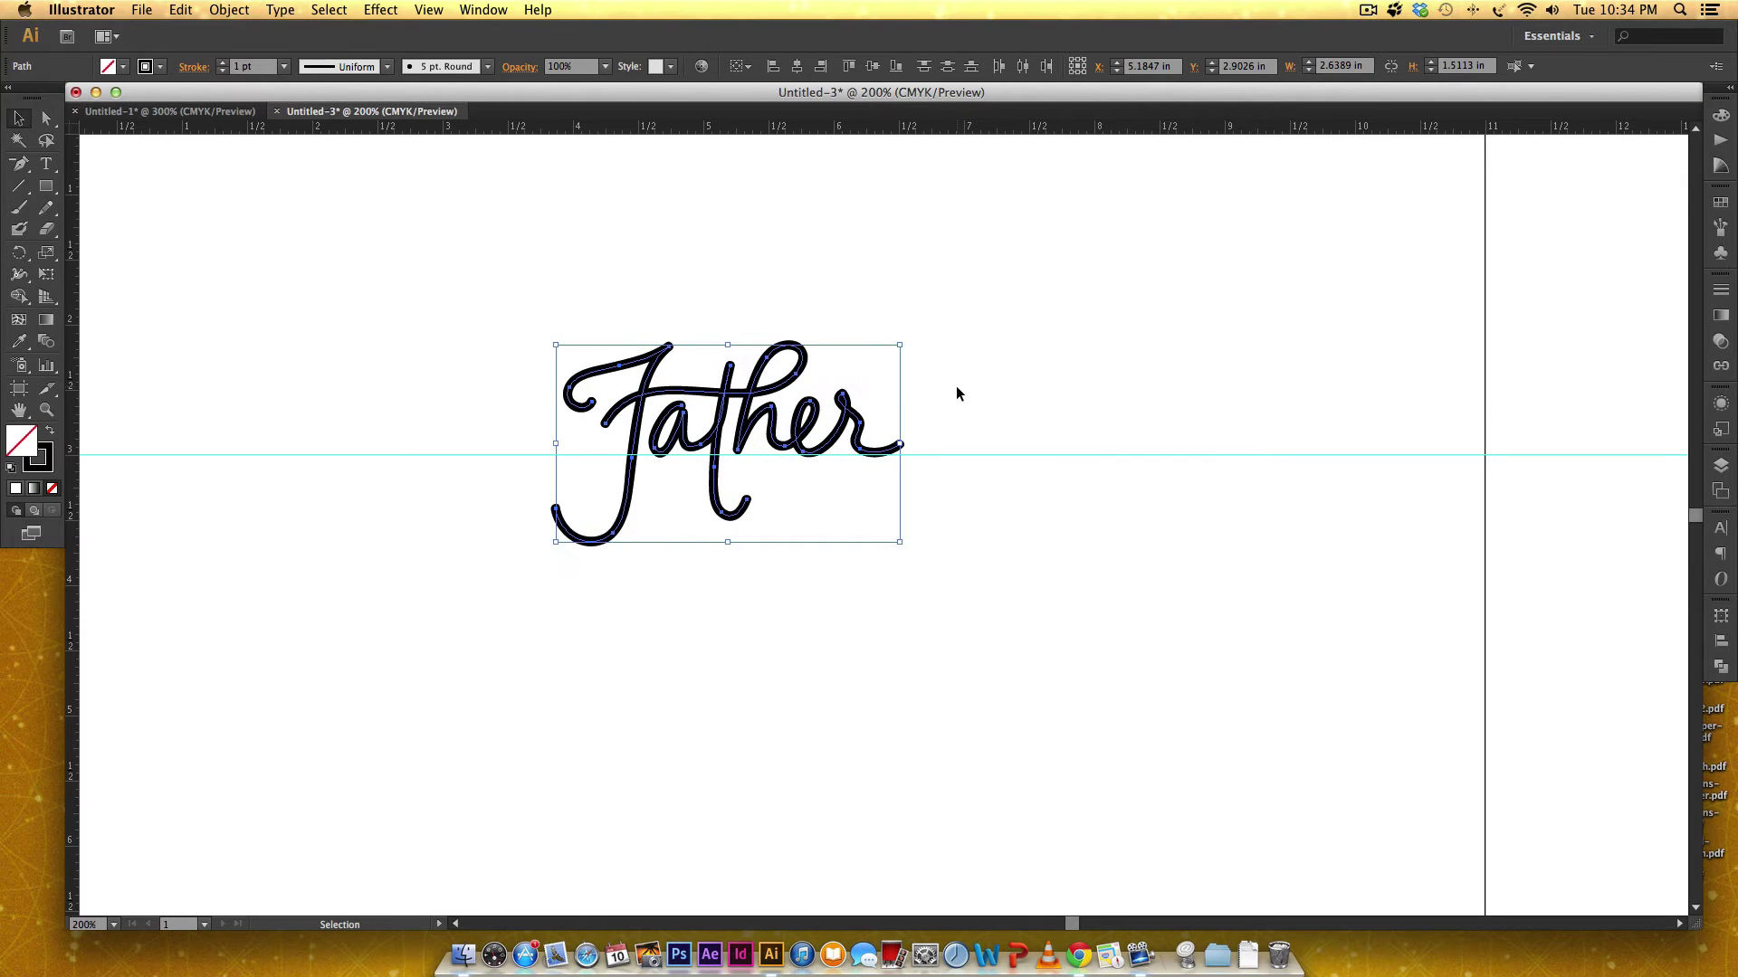
Zoom in and scroll the view up to the Father lettering
{"action": "key", "text": "super+equal"}
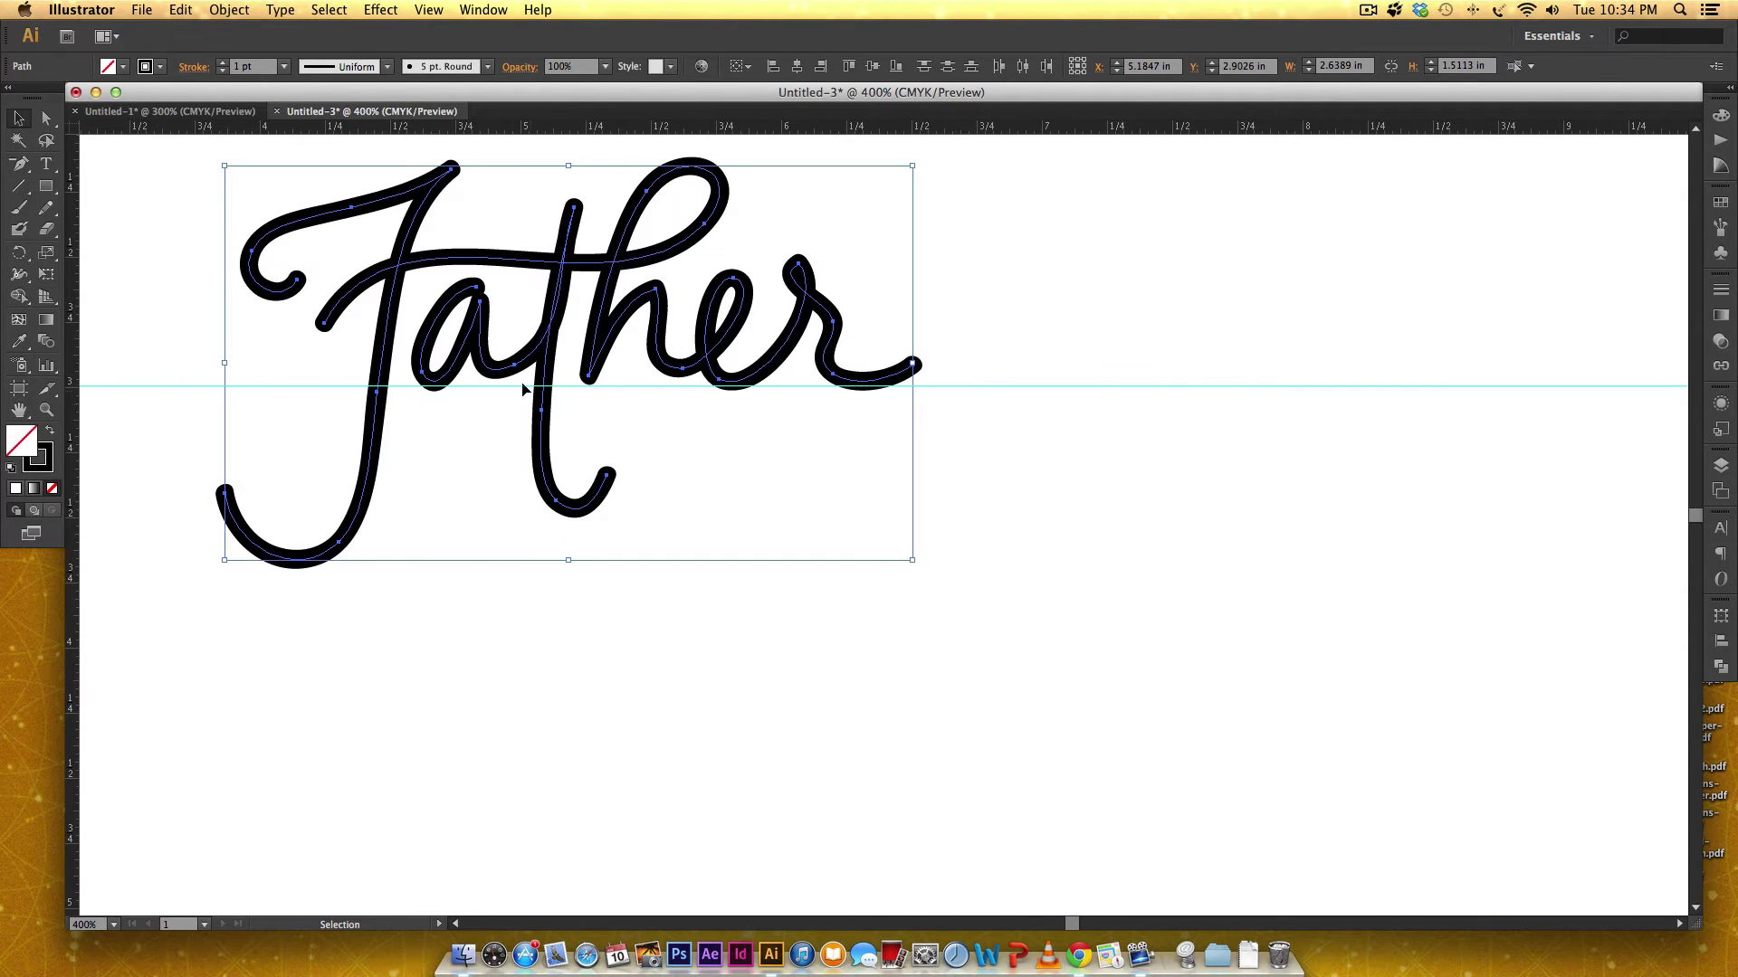
{"action": "scroll", "coordinate": [523, 389], "scroll_direction": "left", "scroll_amount": 5}
{"action": "scroll", "coordinate": [634, 408], "scroll_direction": "up", "scroll_amount": 1}
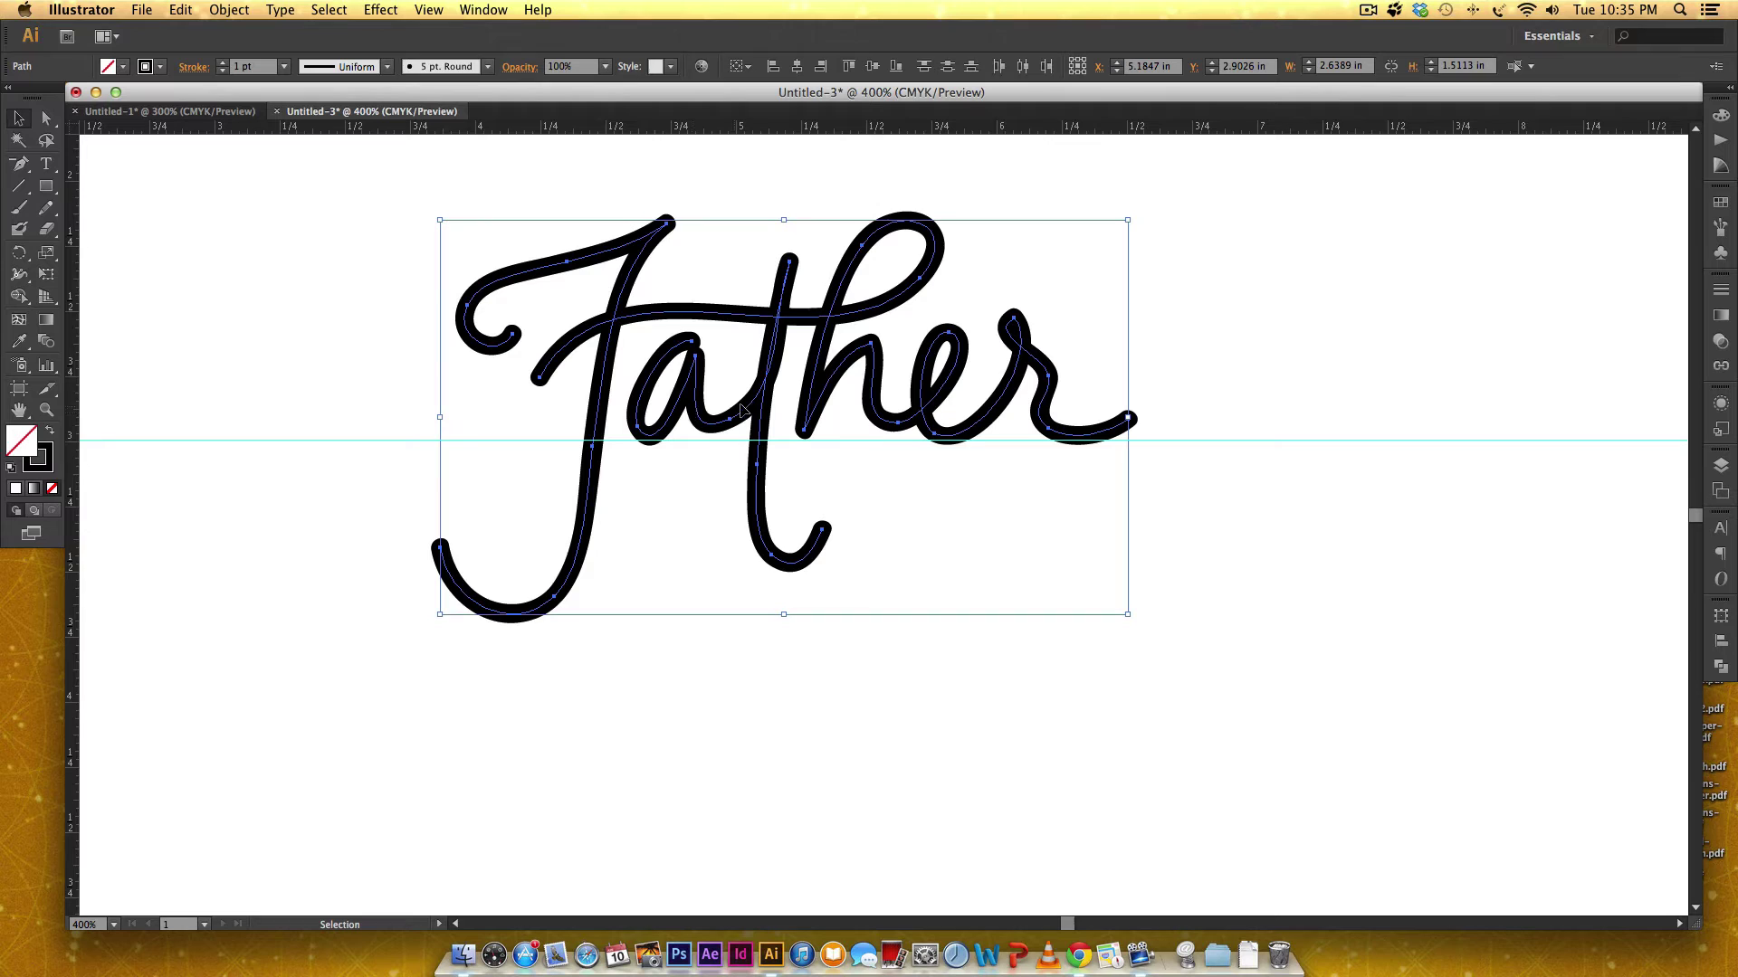
{"action": "scroll", "coordinate": [701, 307], "scroll_direction": "up", "scroll_amount": 1}
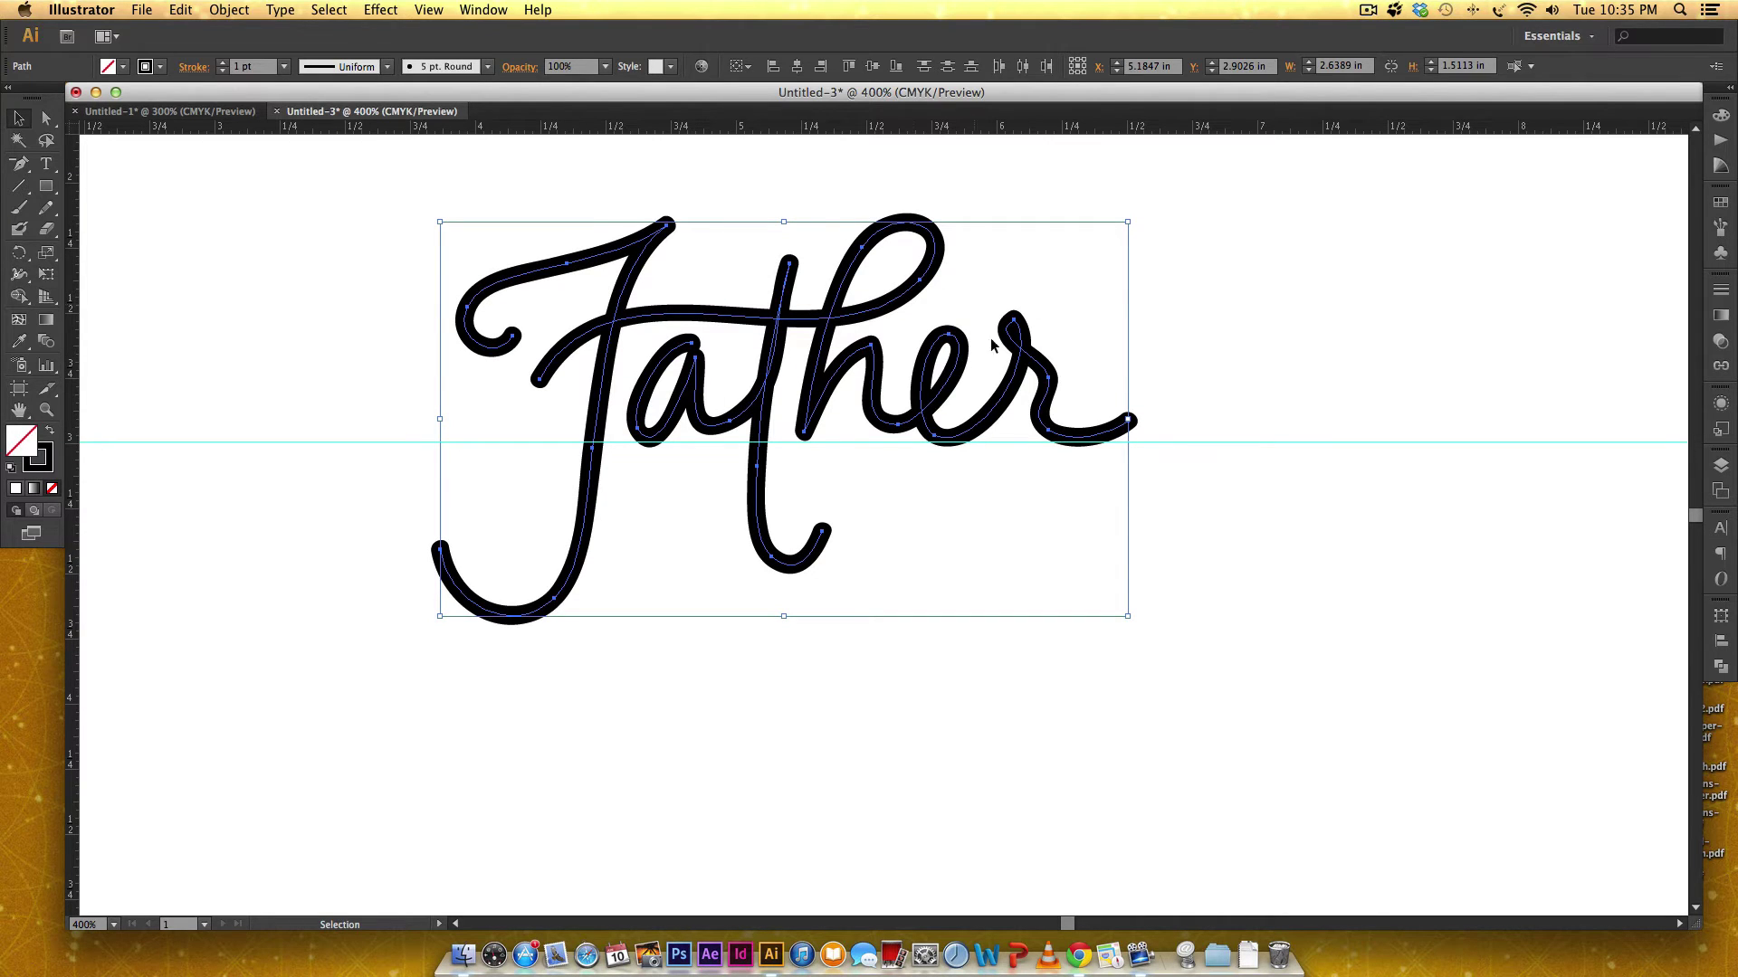
{"action": "scroll", "coordinate": [750, 602], "scroll_direction": "up", "scroll_amount": 1}
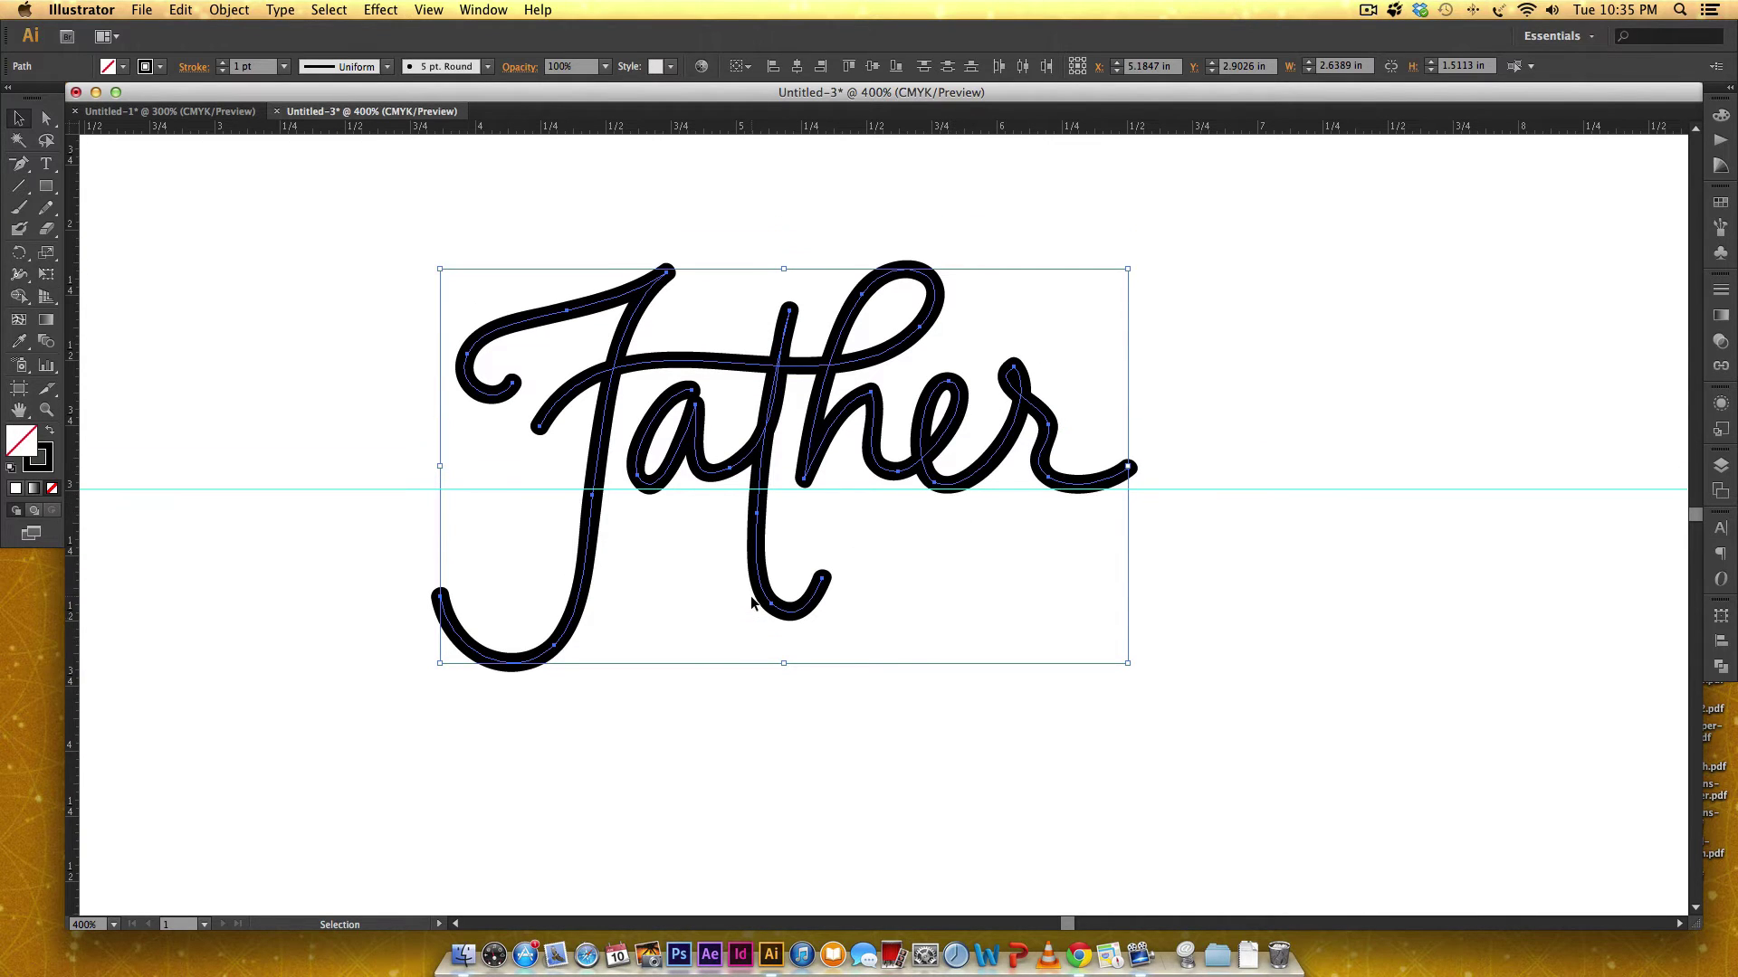
{"action": "scroll", "coordinate": [750, 602], "scroll_direction": "up", "scroll_amount": 1}
{"action": "scroll", "coordinate": [751, 605], "scroll_direction": "up", "scroll_amount": 3}
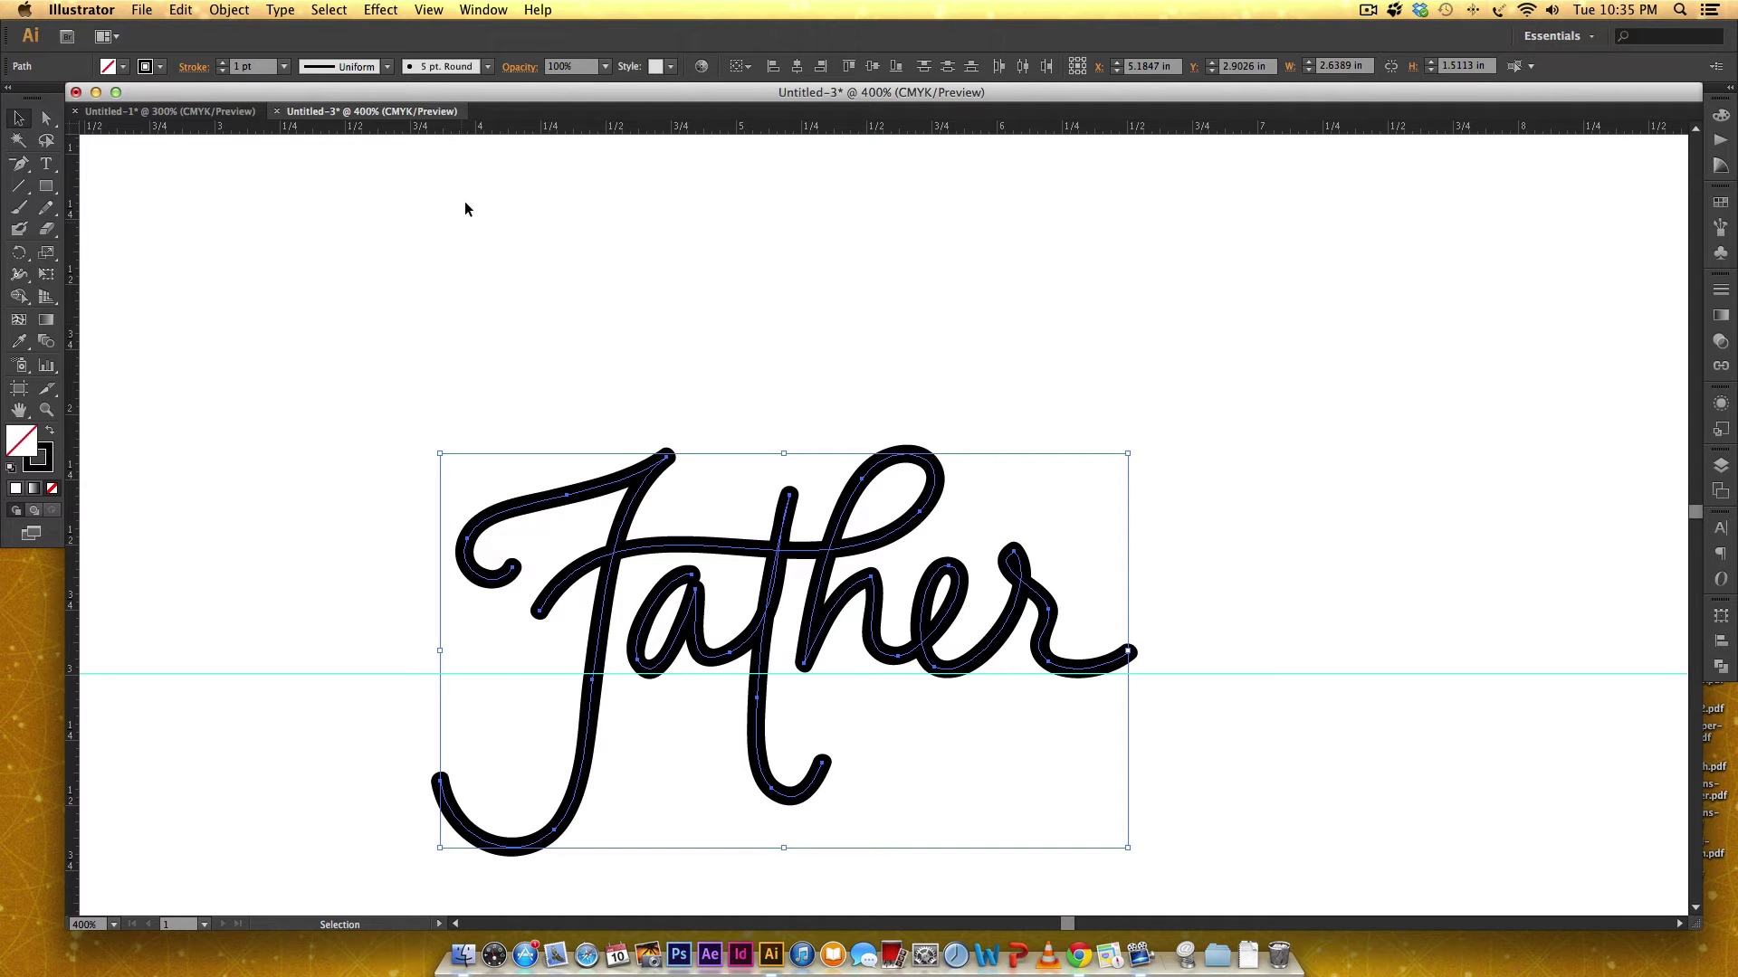
Recheck the 5 pt. Round brush settings, then zoom in and deselect Father
{"action": "left_click", "coordinate": [487, 66]}
{"action": "double_click", "coordinate": [328, 107]}
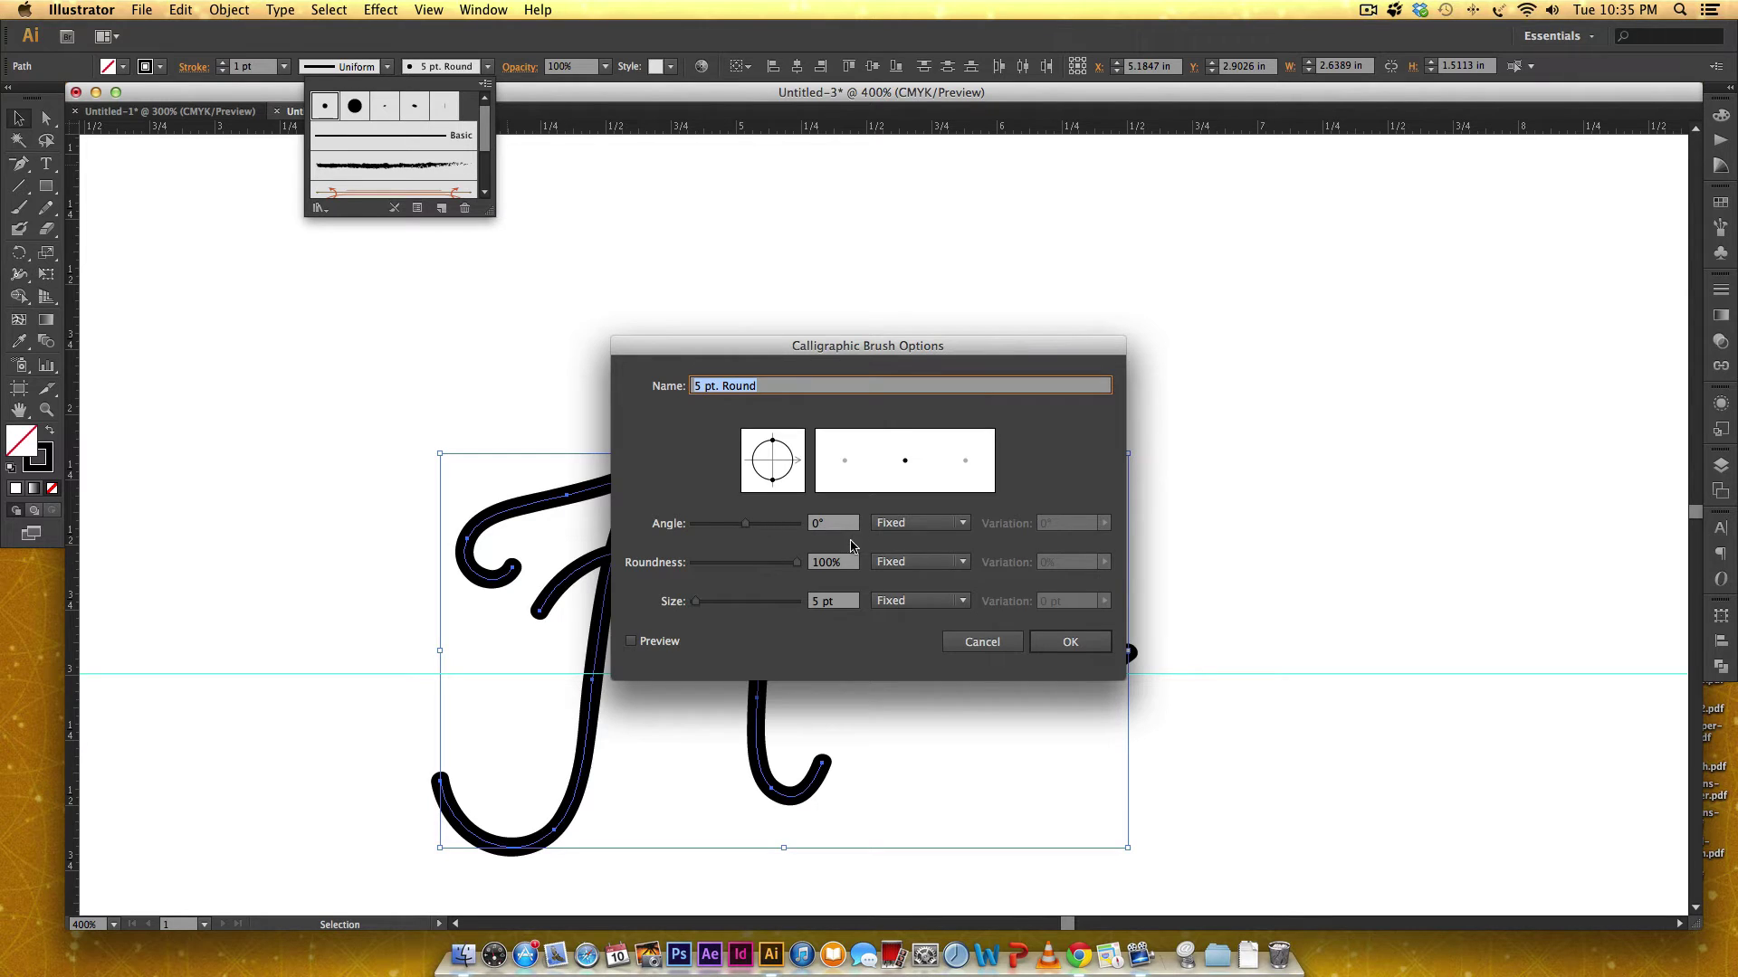
{"action": "left_click", "coordinate": [982, 642]}
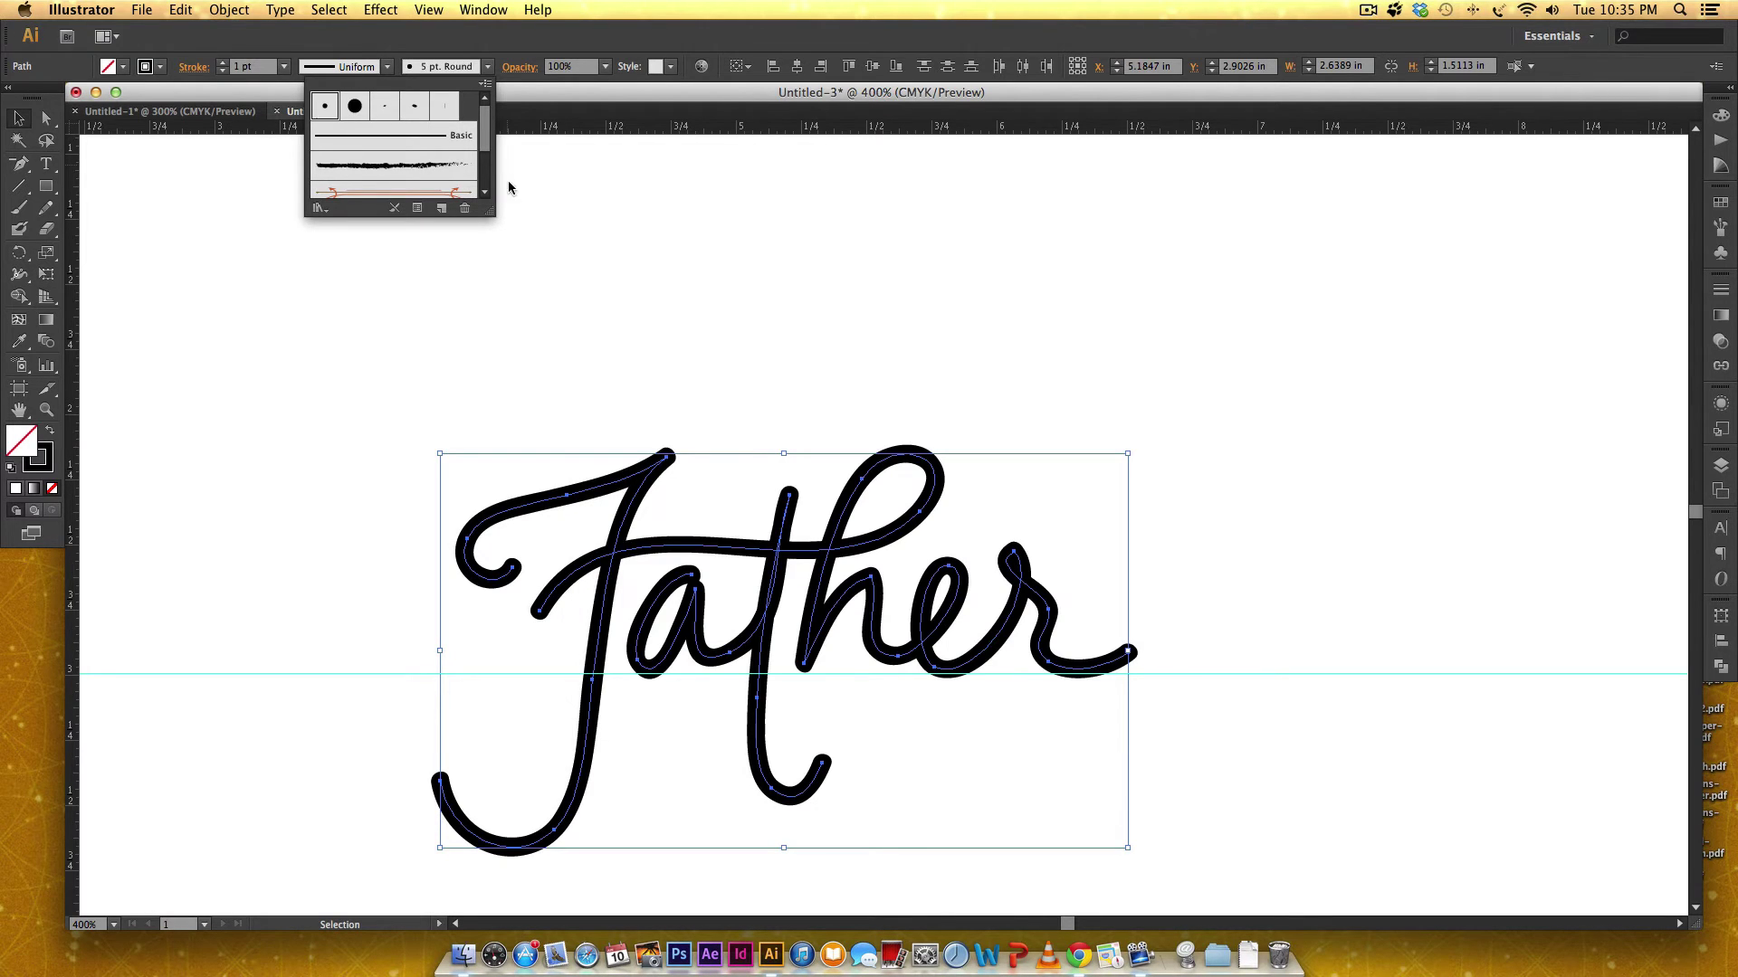
{"action": "left_click", "coordinate": [615, 250]}
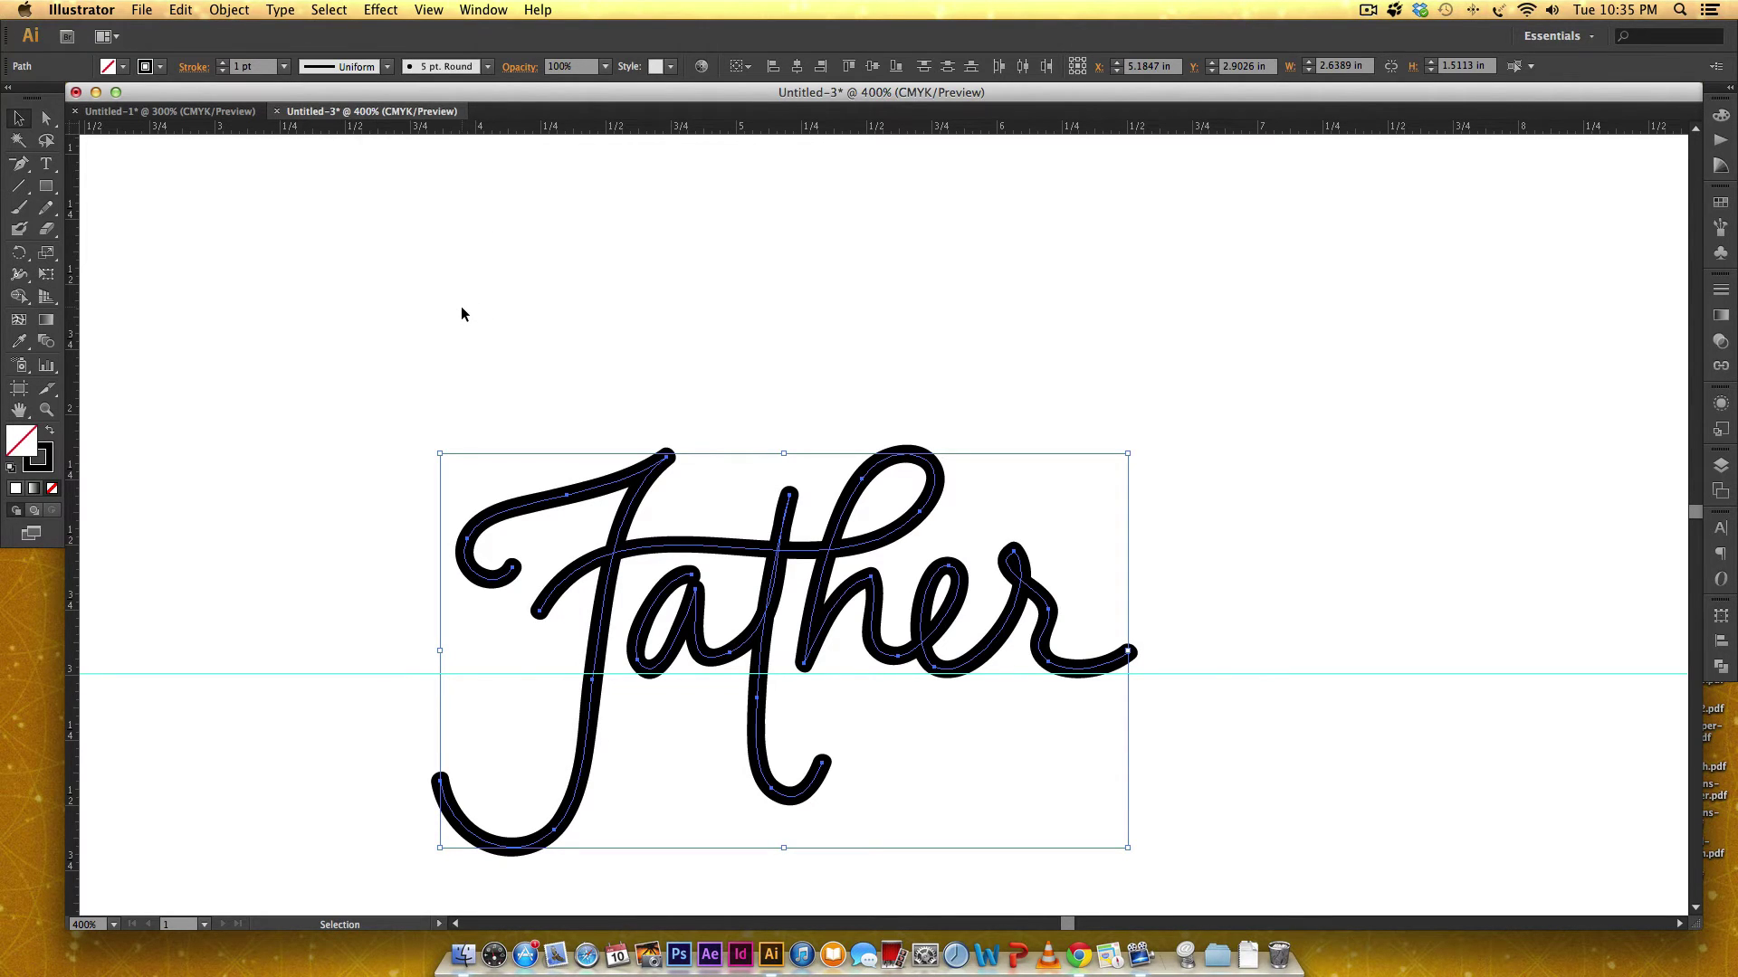
{"action": "key", "text": "super+equal"}
{"action": "scroll", "coordinate": [859, 380], "scroll_direction": "up", "scroll_amount": 2}
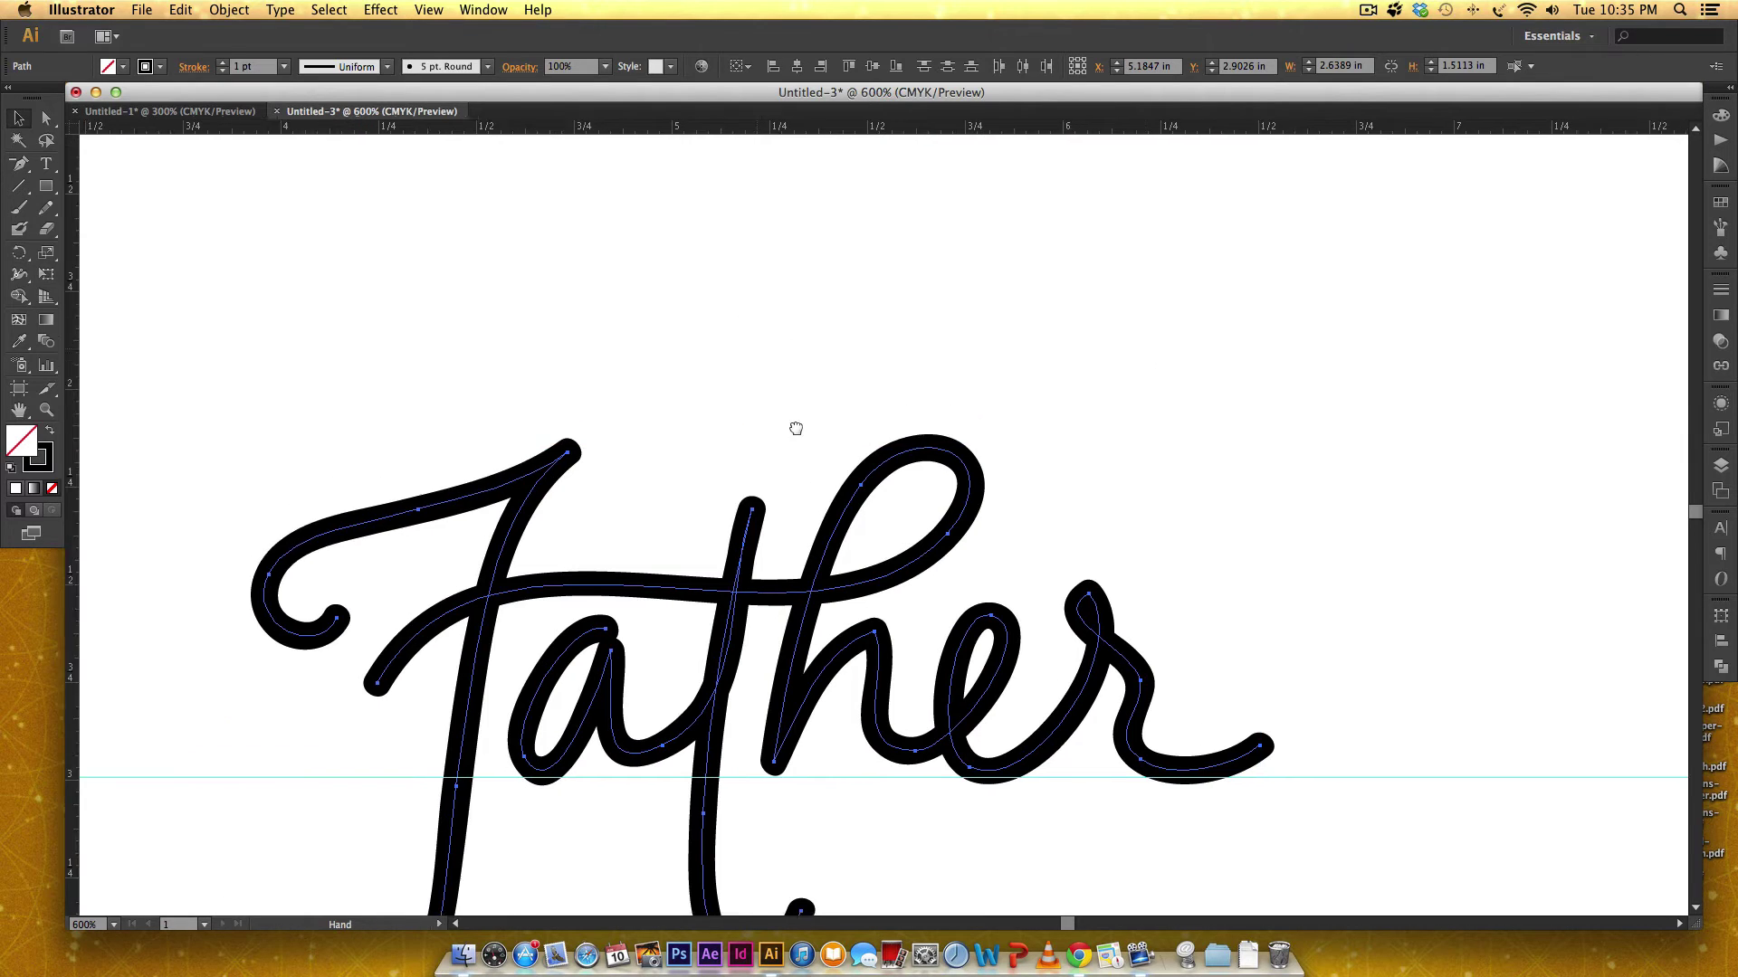
{"action": "scroll", "coordinate": [797, 426], "scroll_direction": "up", "scroll_amount": 3}
{"action": "scroll", "coordinate": [796, 425], "scroll_direction": "left", "scroll_amount": 3}
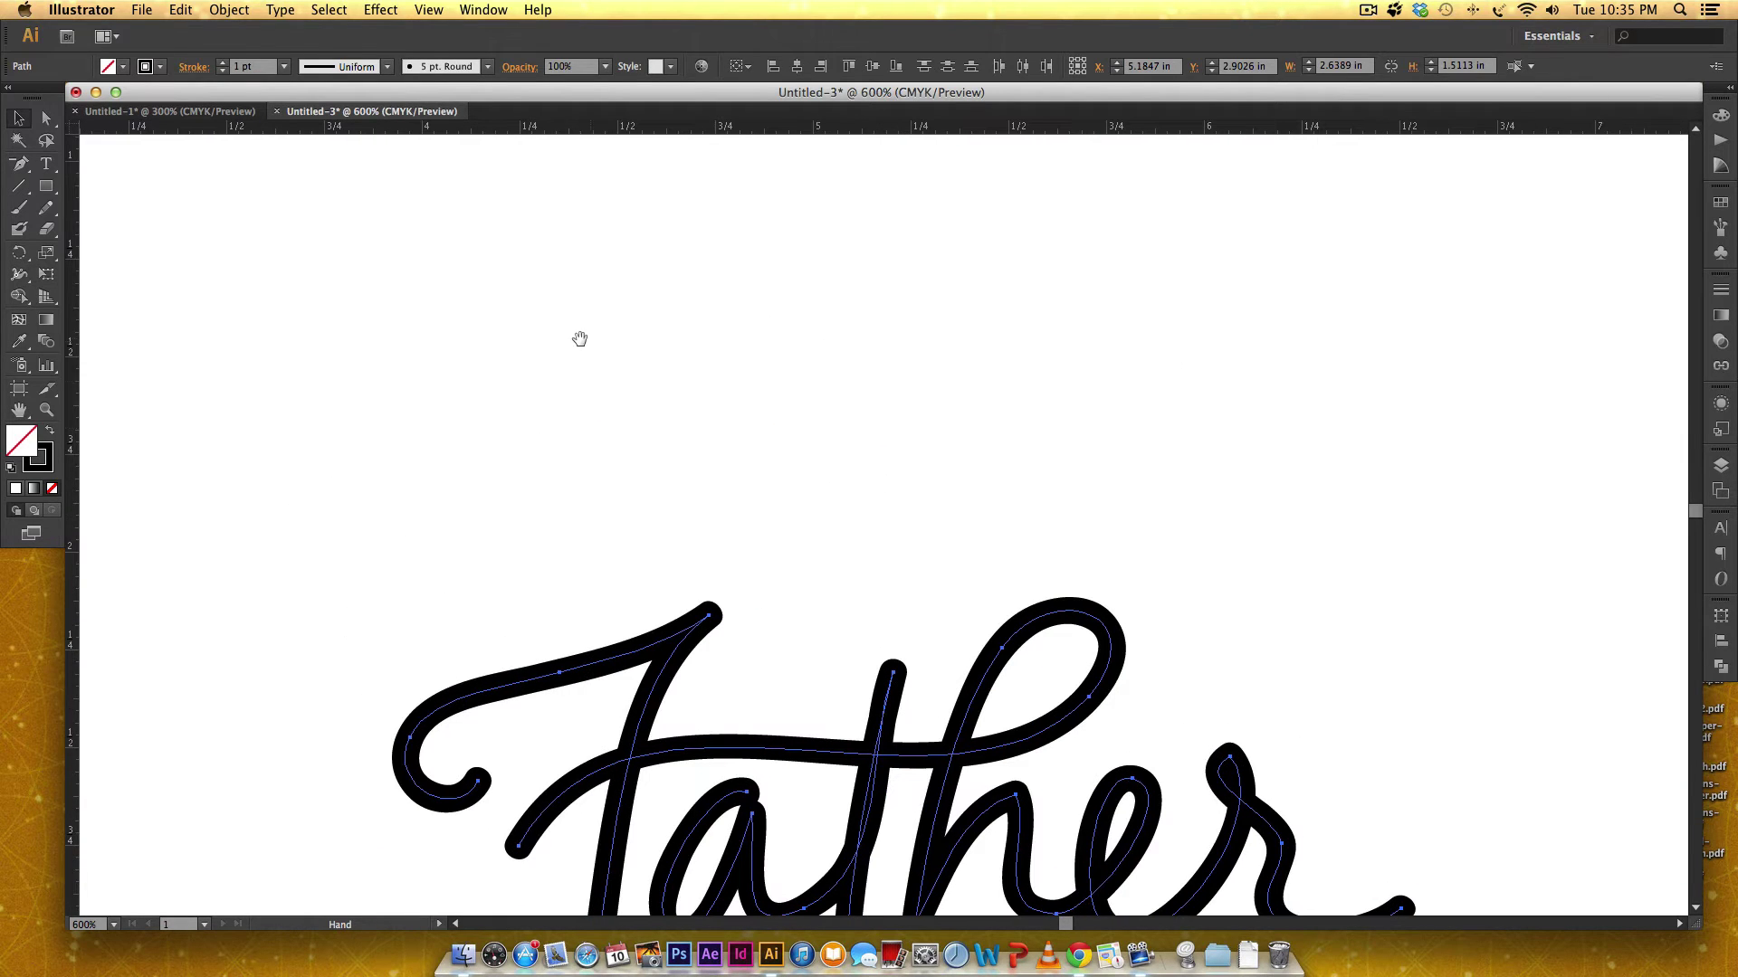
{"action": "left_click", "coordinate": [613, 369]}
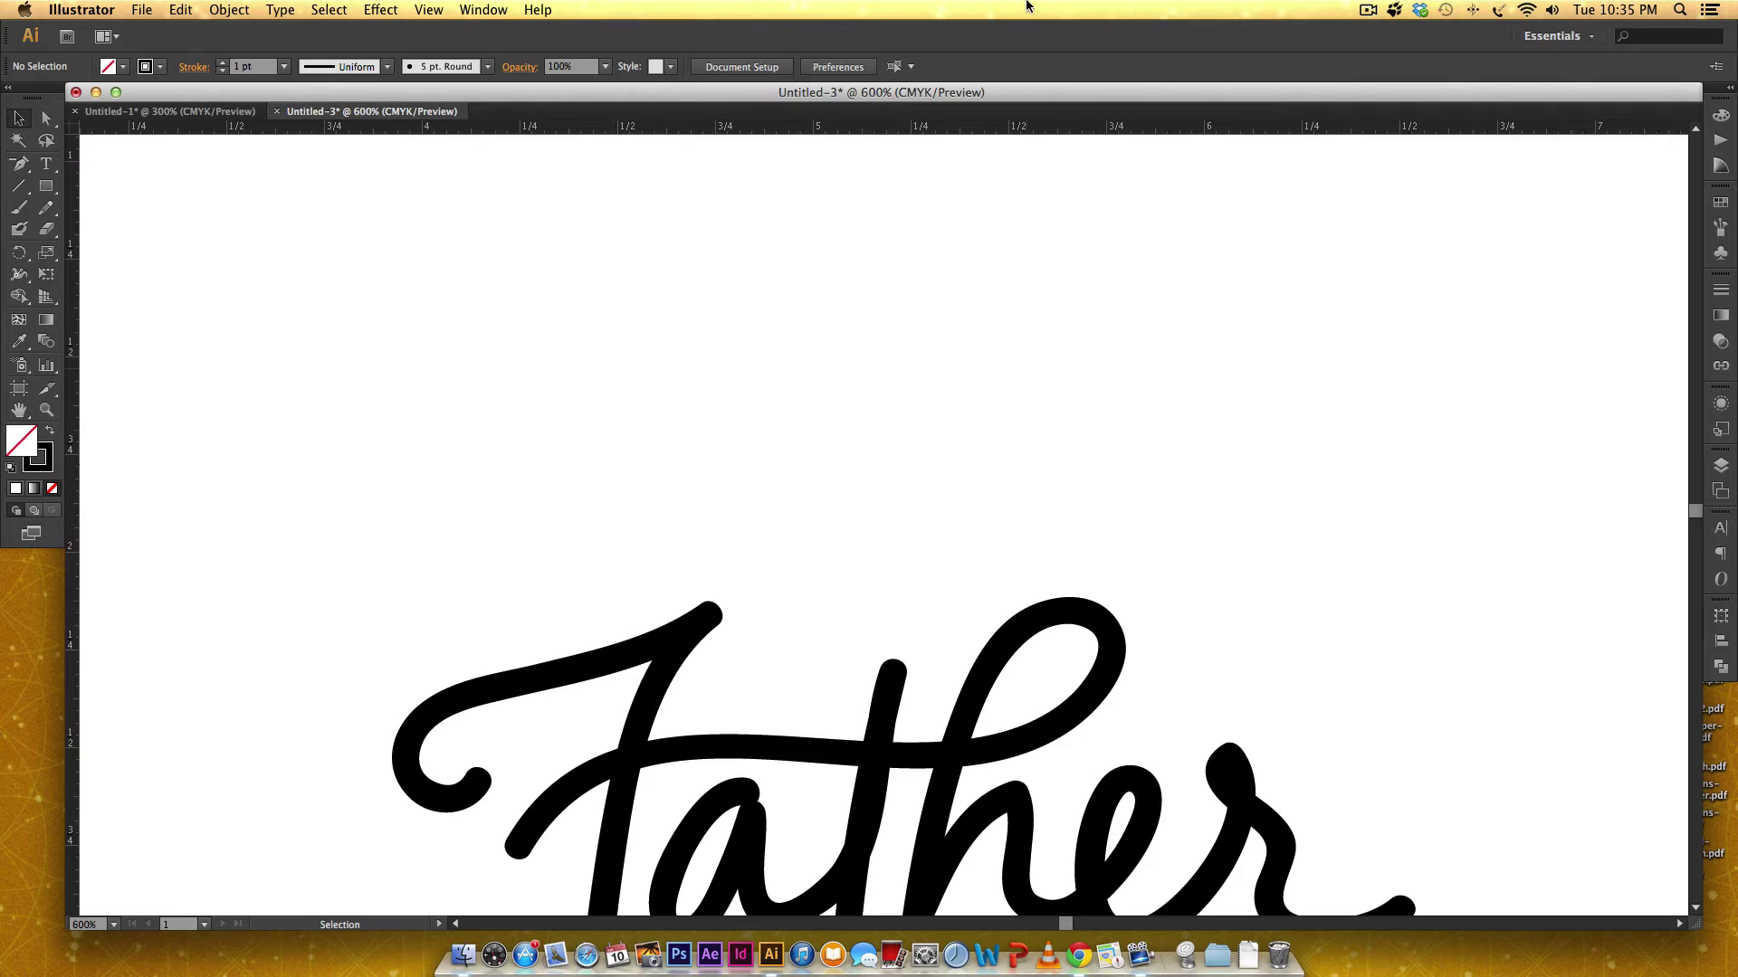
Paint a looped cursive e above Father and duplicate it beside the original
{"action": "key", "text": "b"}
{"action": "mouse_move", "coordinate": [426, 383]}
{"action": "left_mouse_down"}
{"action": "mouse_move", "coordinate": [549, 378]}
{"action": "mouse_move", "coordinate": [605, 411]}
{"action": "left_mouse_up"}
{"action": "key", "text": "v"}
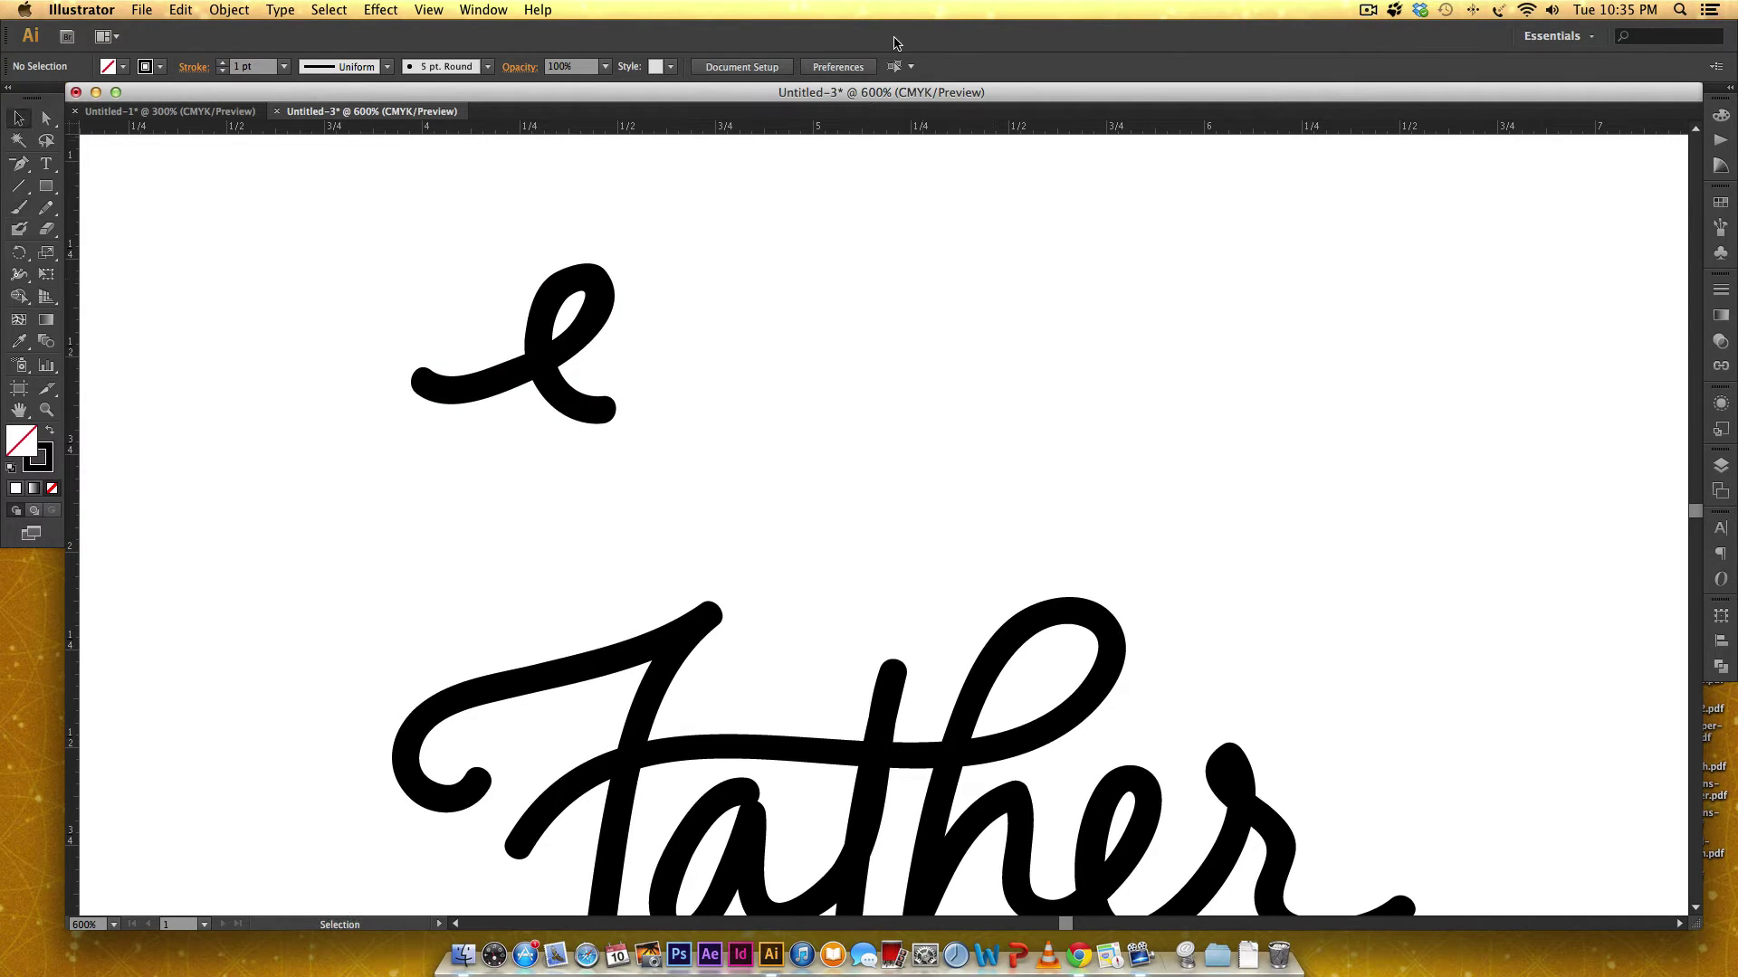
{"action": "left_click_drag", "start_coordinate": [601, 330], "coordinate": [818, 330]}
Restyle the e copy as a plain 5 pt stroke with round caps and joins
{"action": "left_click", "coordinate": [1720, 290]}
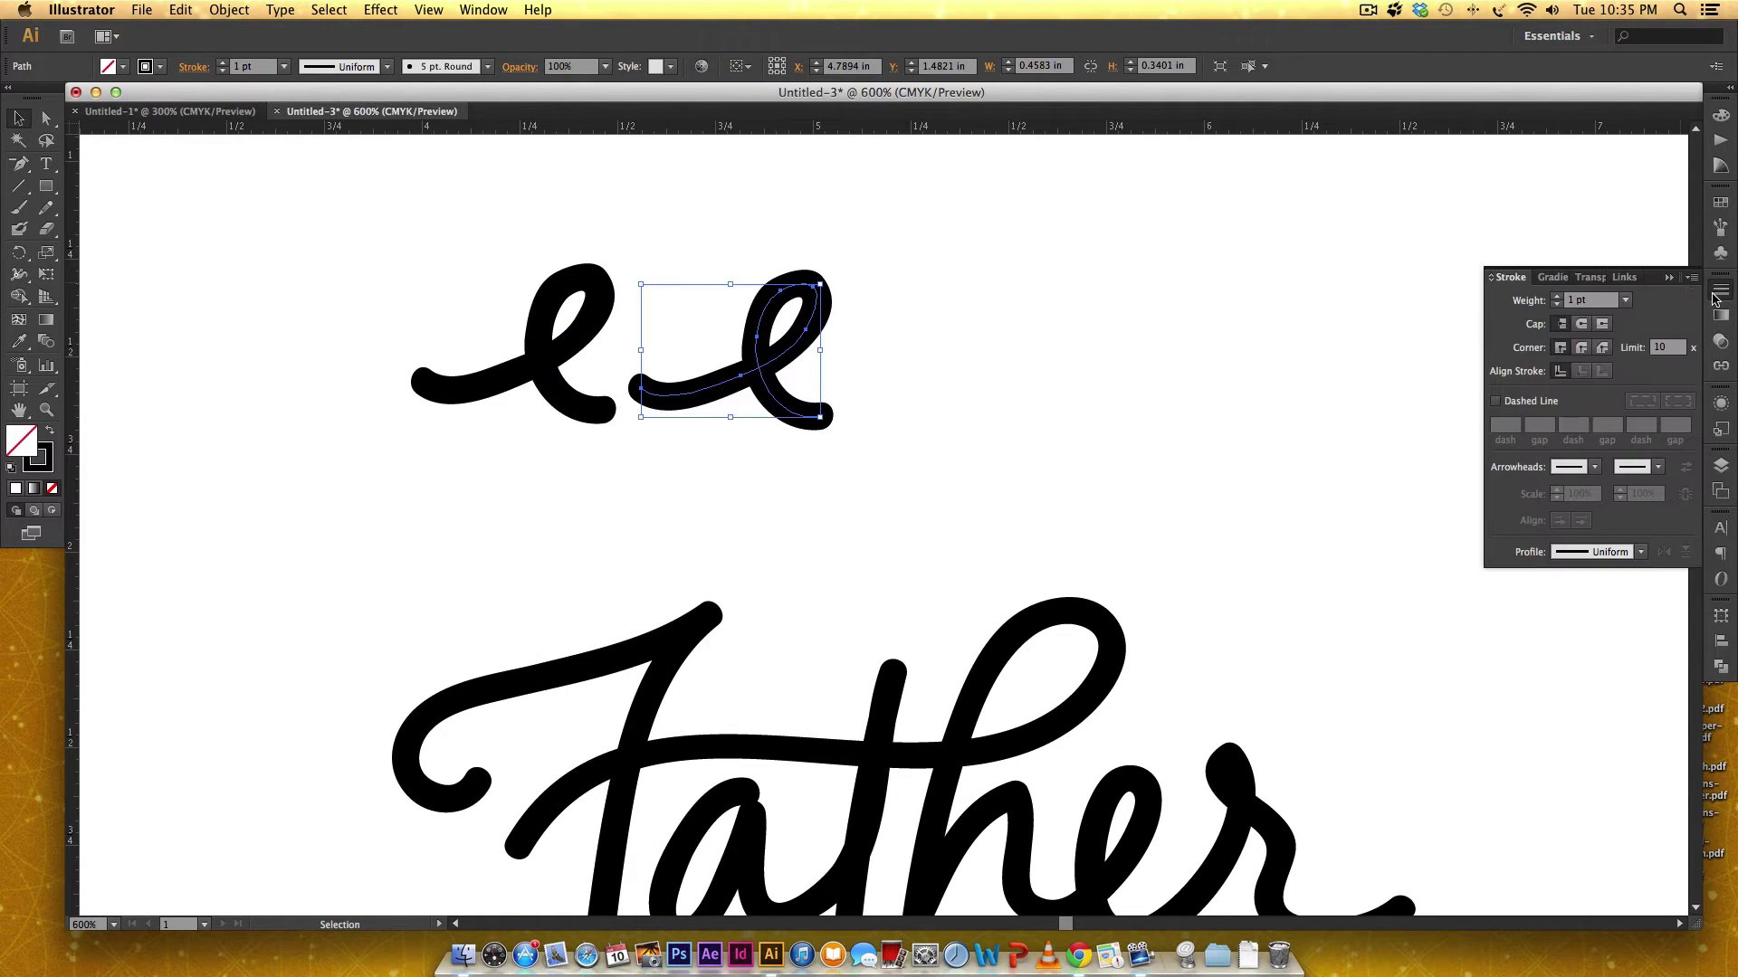
{"action": "left_click", "coordinate": [441, 70]}
{"action": "left_click", "coordinate": [403, 145]}
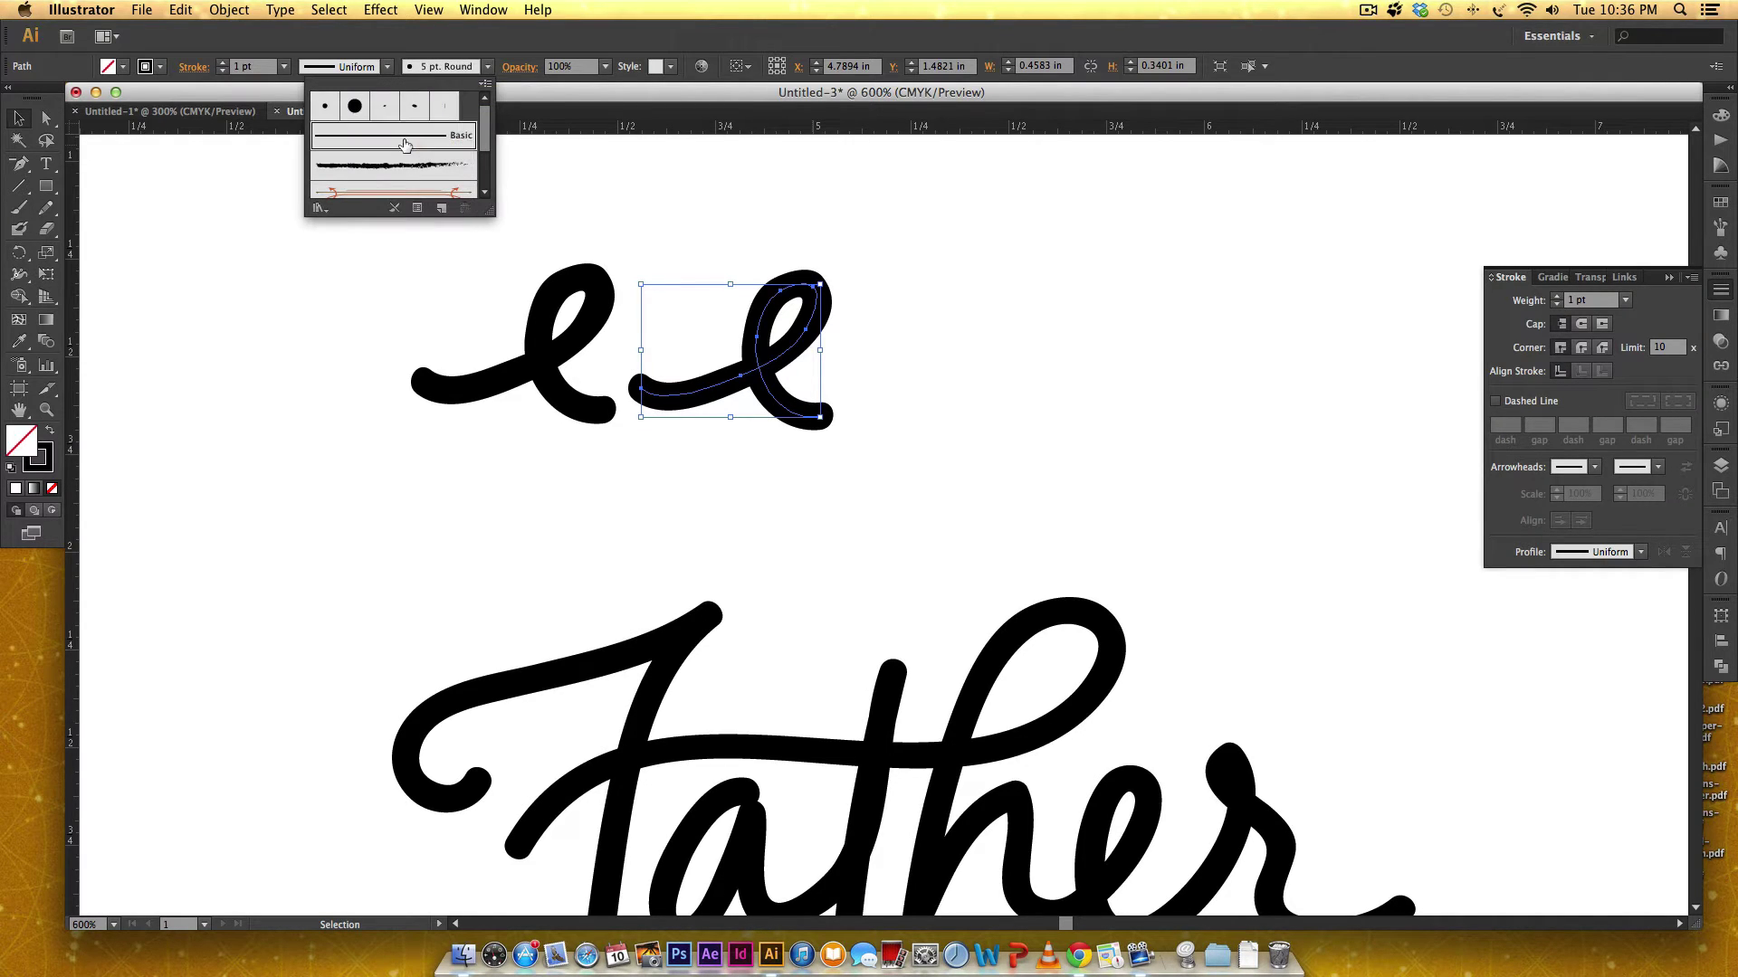
{"action": "left_click", "coordinate": [1582, 327]}
{"action": "left_click", "coordinate": [1582, 325]}
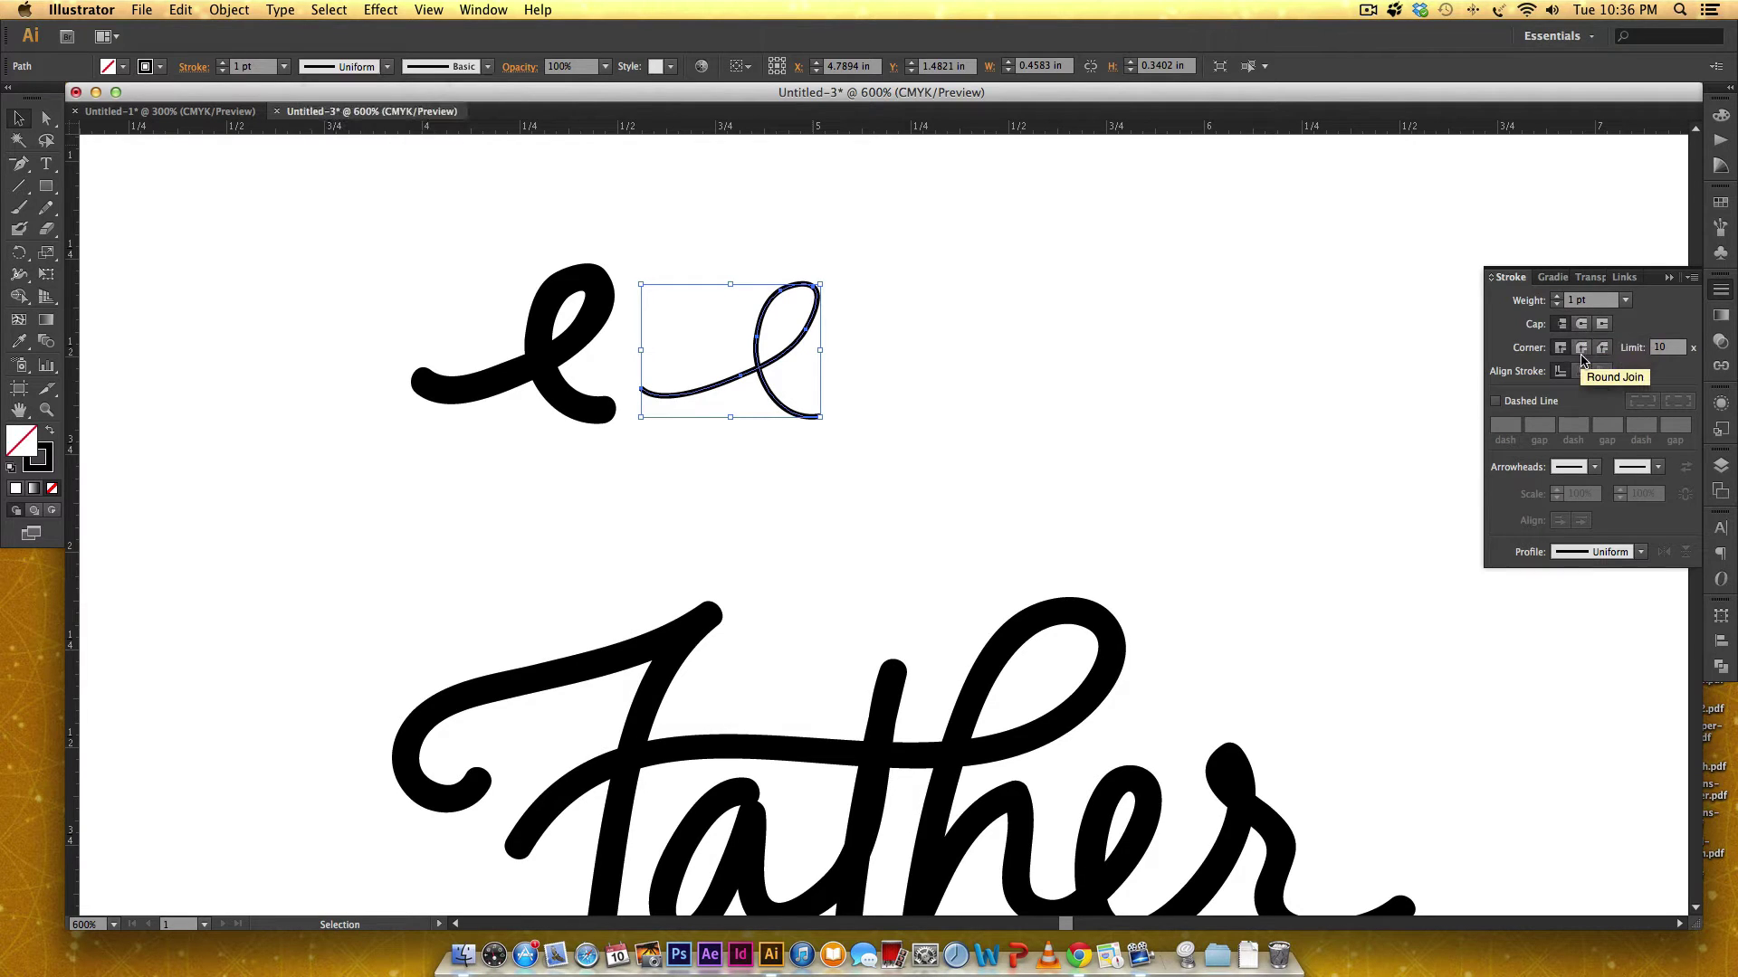
{"action": "left_click", "coordinate": [1582, 348]}
{"action": "left_click", "coordinate": [1556, 299]}
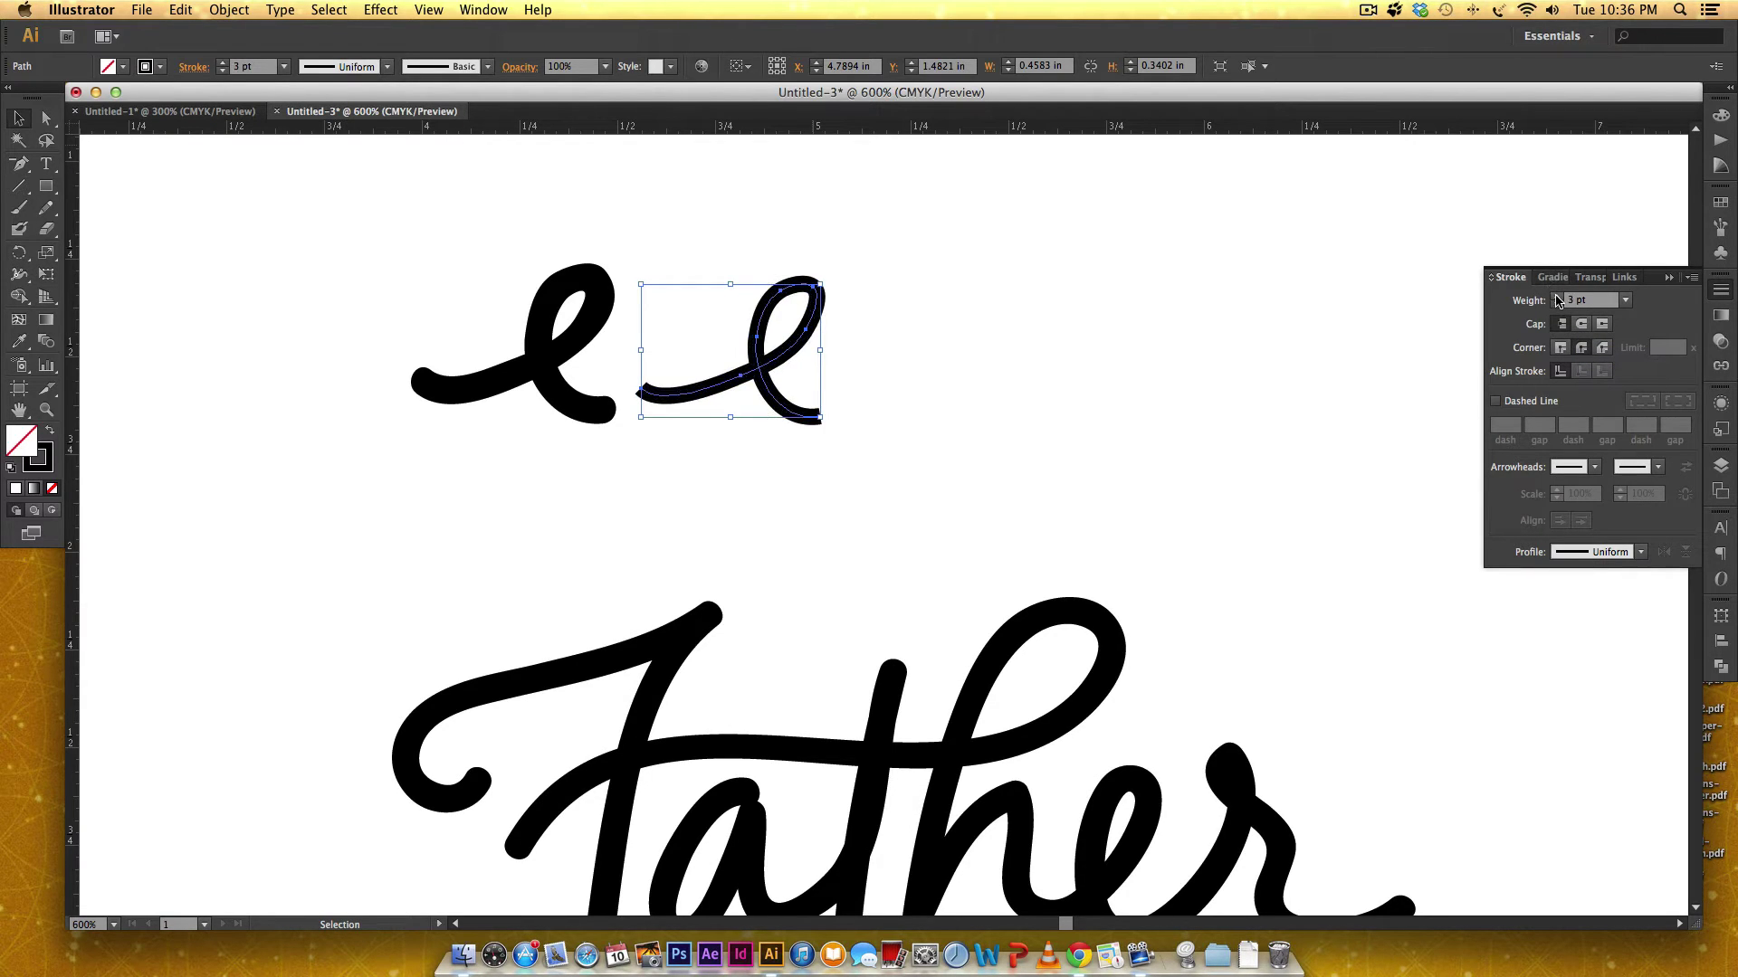
{"action": "left_click", "coordinate": [1557, 298]}
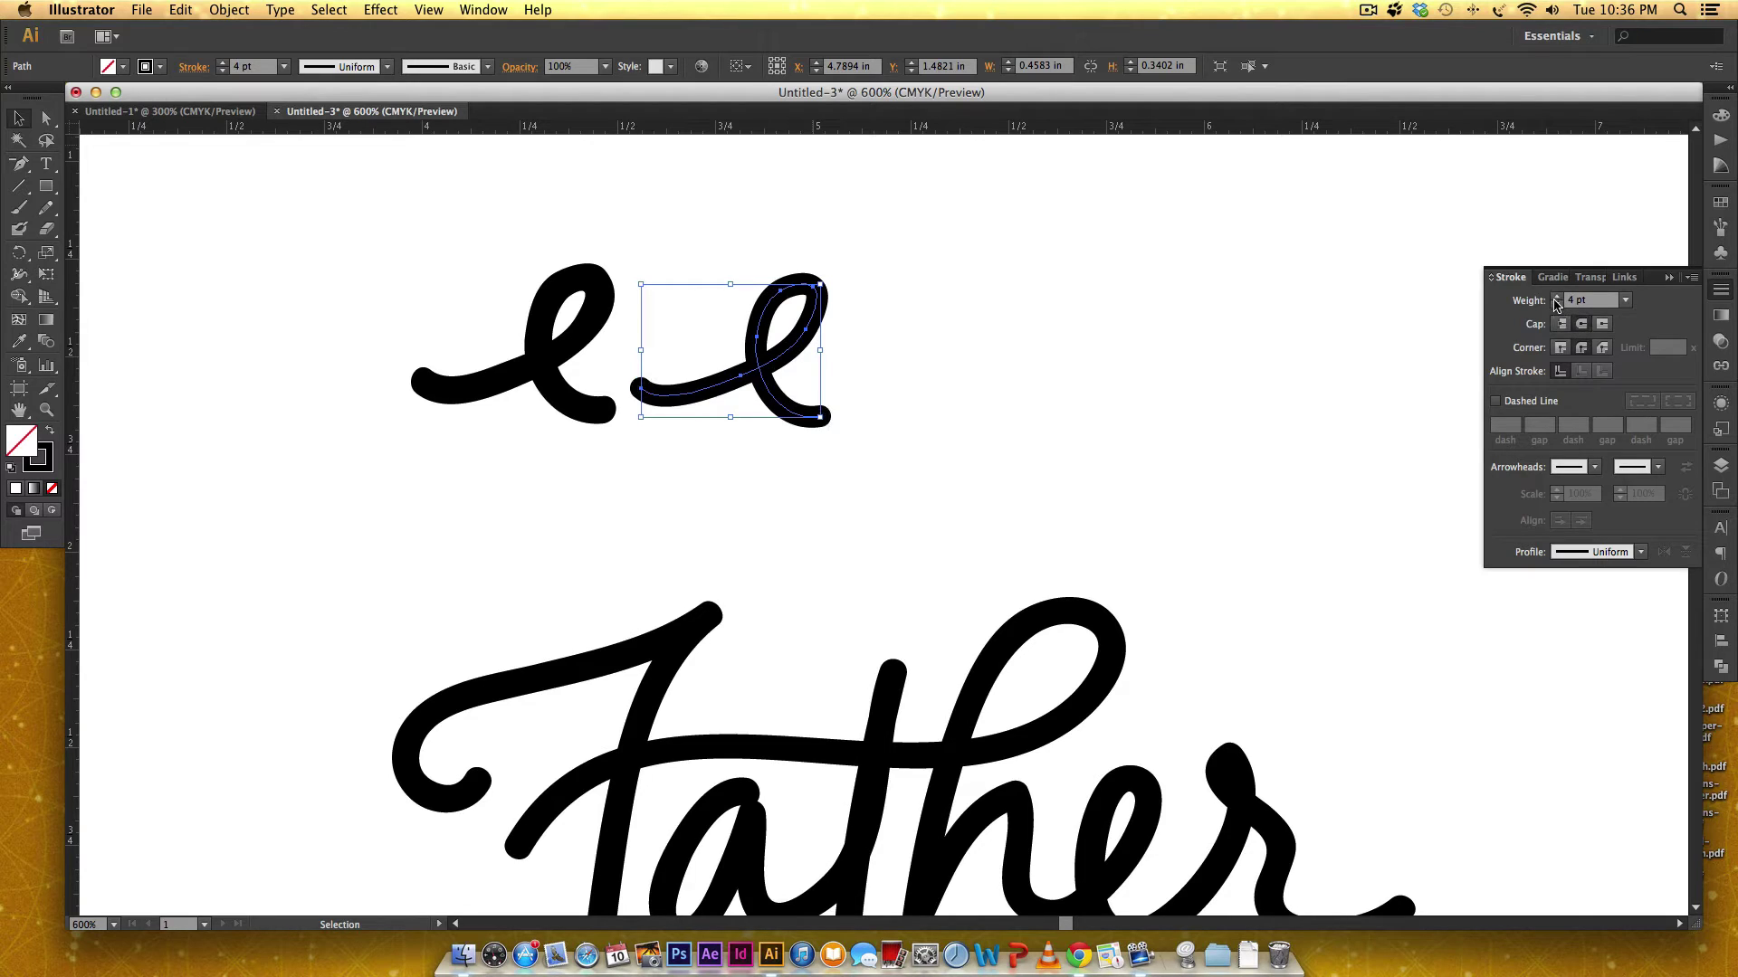
{"action": "left_click", "coordinate": [1555, 297]}
{"action": "left_click", "coordinate": [667, 262]}
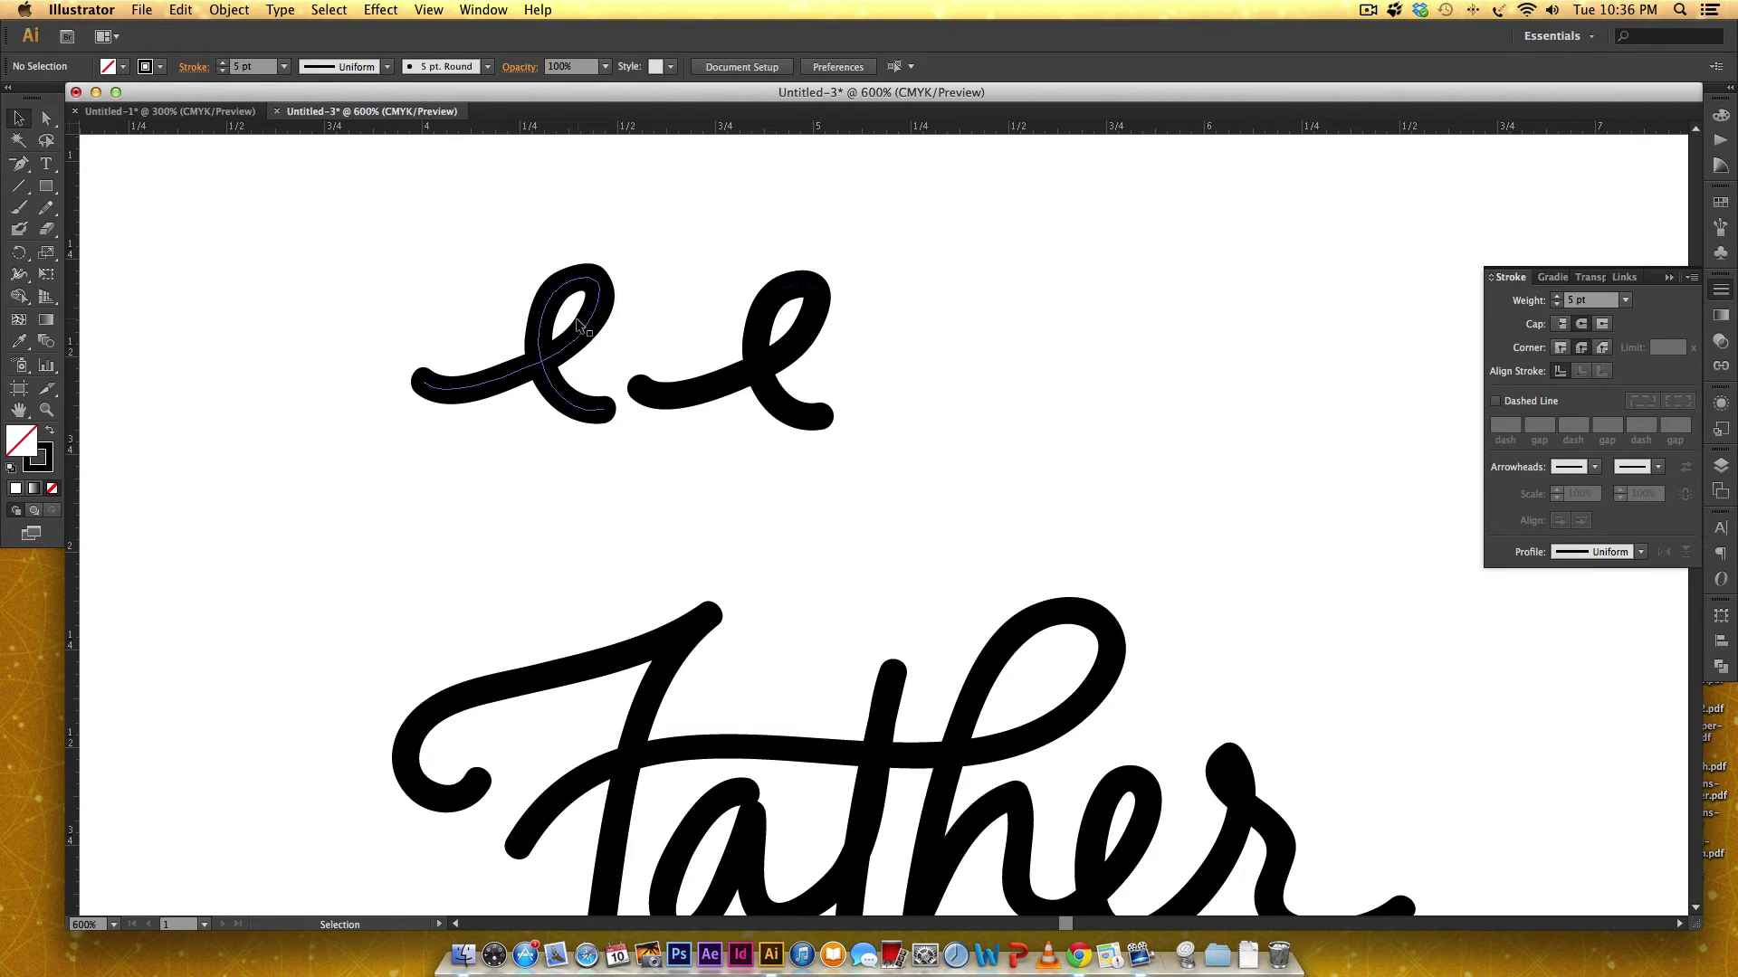
Zoom in to inspect the two practice e strokes, then zoom out and select both
{"action": "key", "text": "super+equal"}
{"action": "key", "text": "super+equal"}
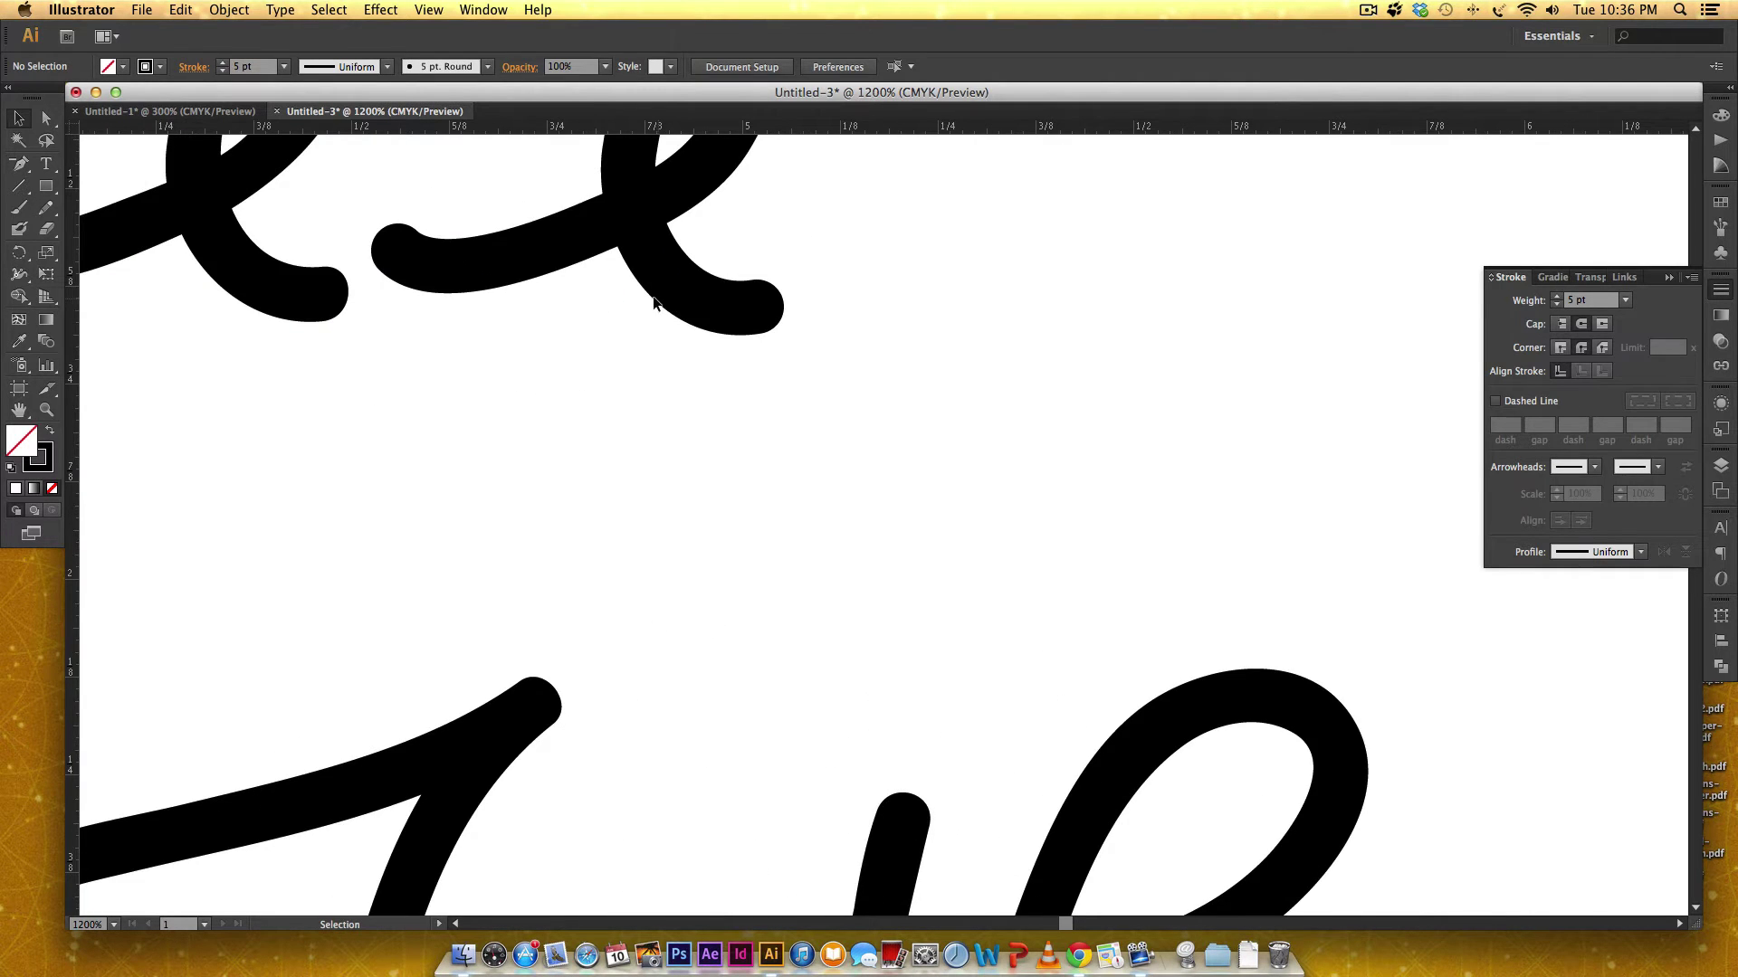
{"action": "left_click_drag", "start_coordinate": [596, 301], "coordinate": [962, 546]}
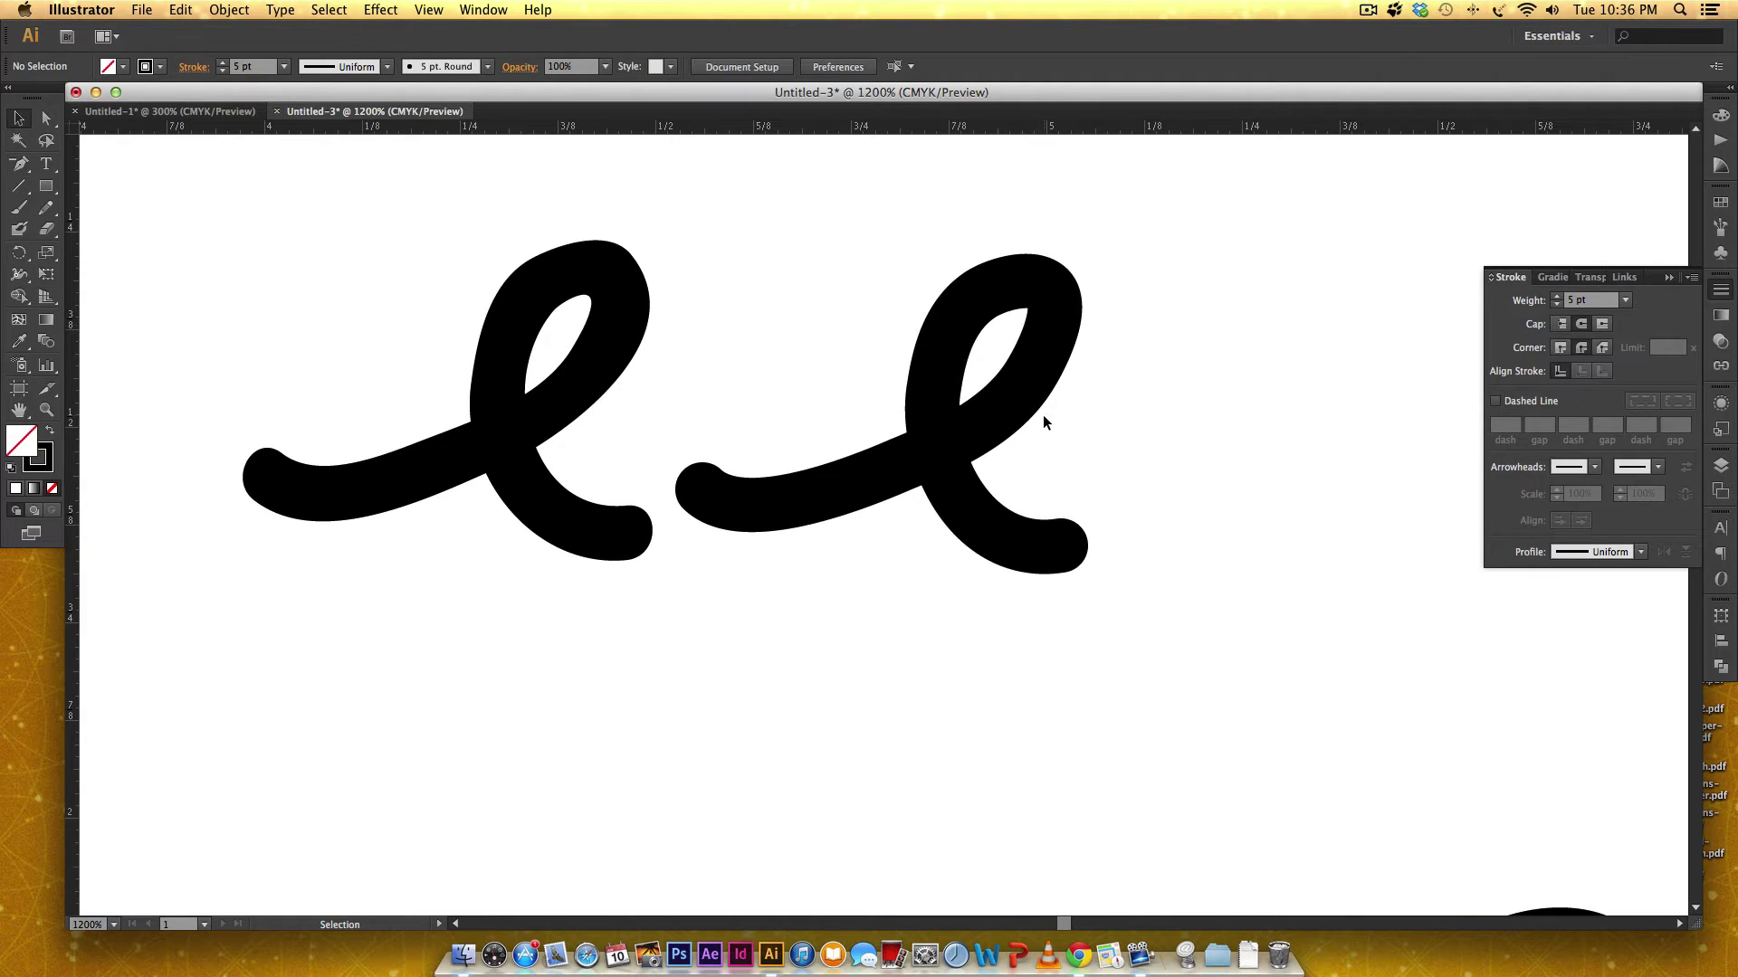
{"action": "key", "text": "ctrl+minus"}
{"action": "key", "text": "ctrl+minus"}
{"action": "key", "text": "ctrl+minus"}
{"action": "left_click_drag", "start_coordinate": [677, 422], "coordinate": [1012, 536]}
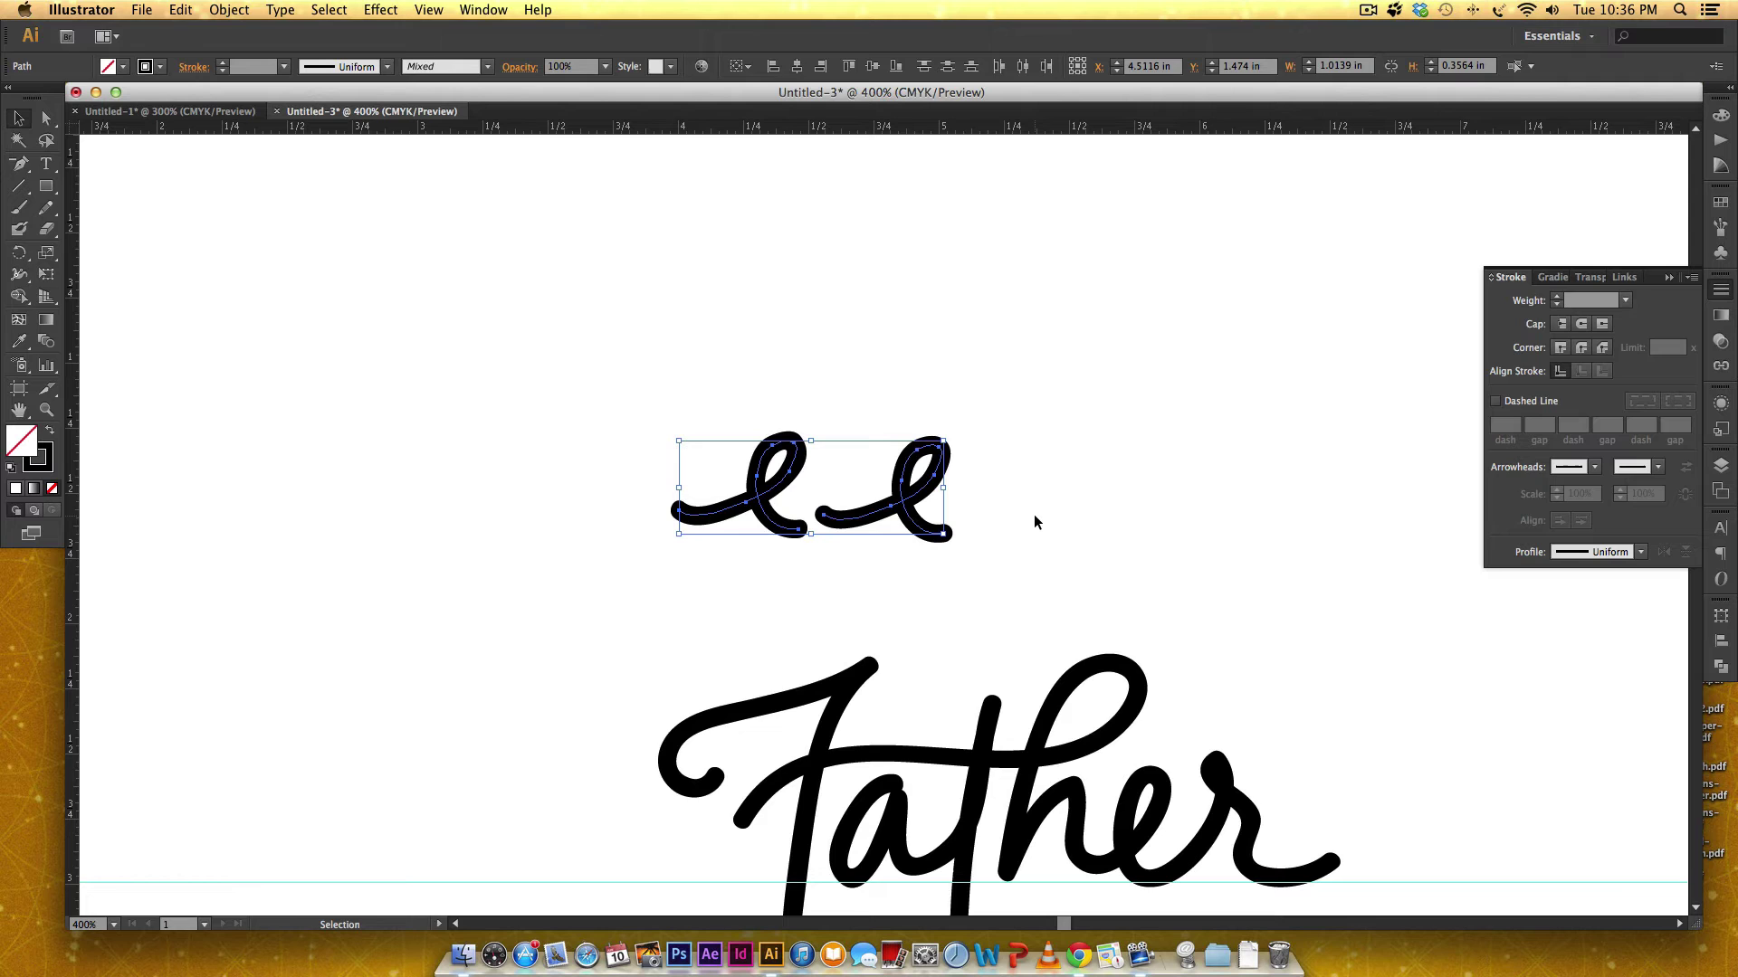
Delete the two practice e strokes and select the whole Father lettering
{"action": "key", "text": "Delete"}
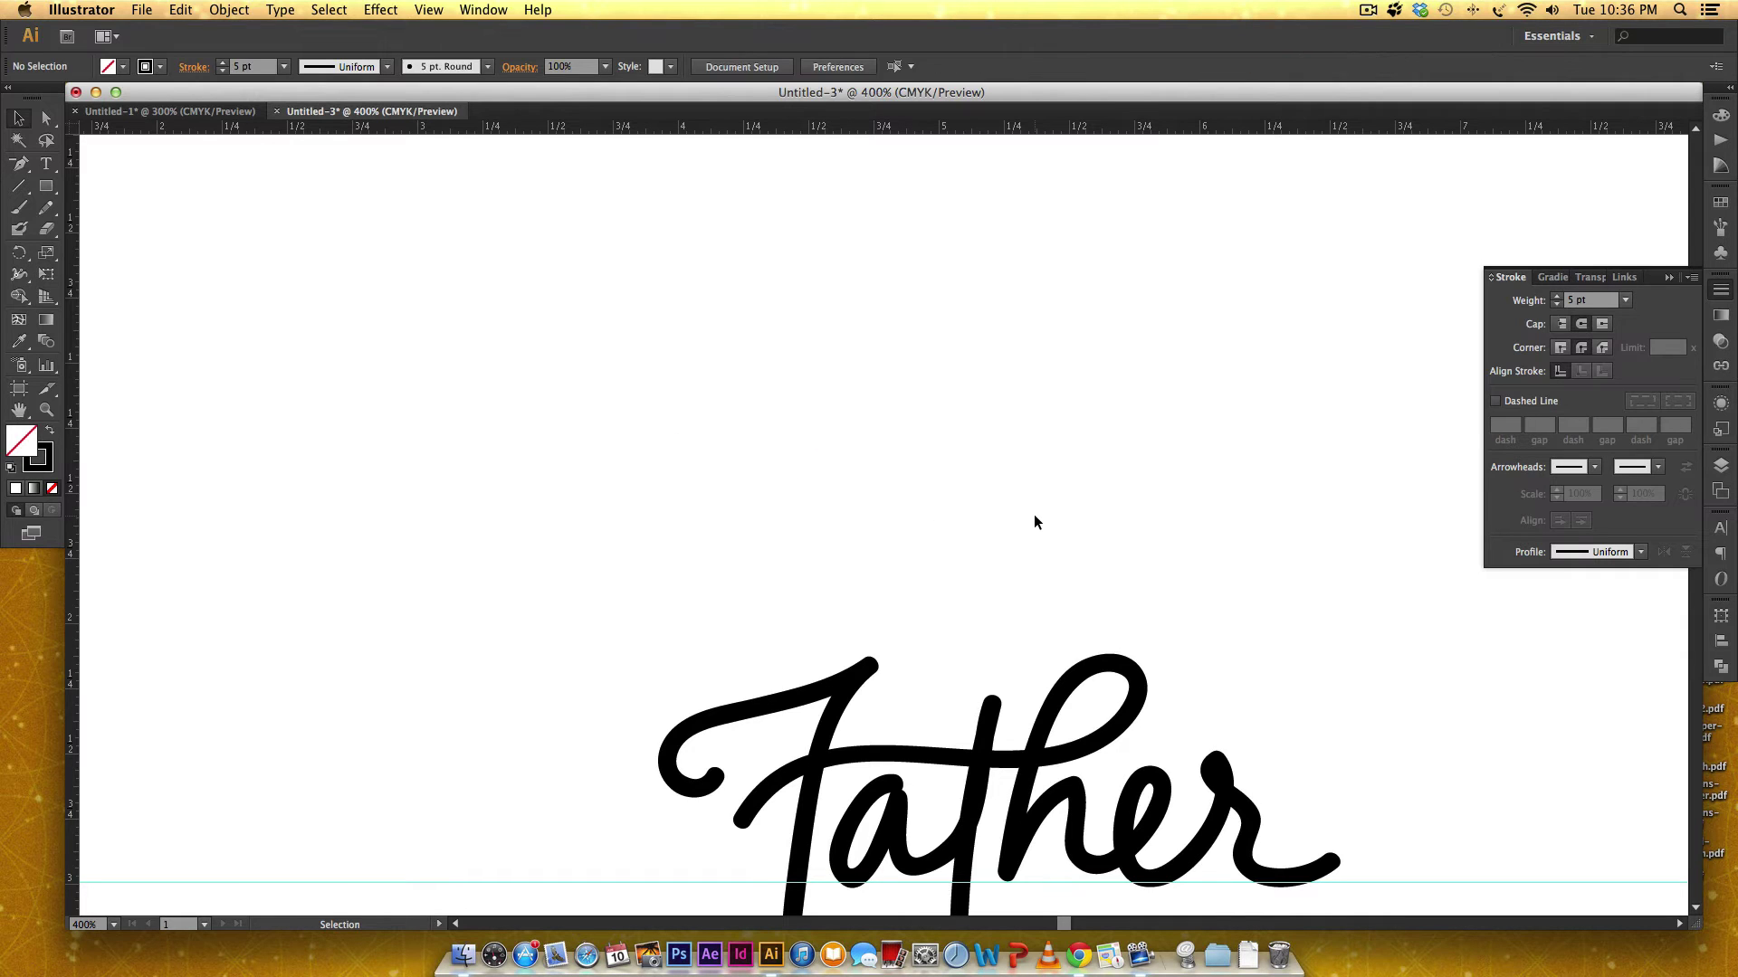
{"action": "scroll", "coordinate": [930, 440], "scroll_direction": "down", "scroll_amount": 3}
{"action": "scroll", "coordinate": [918, 429], "scroll_direction": "down", "scroll_amount": 2}
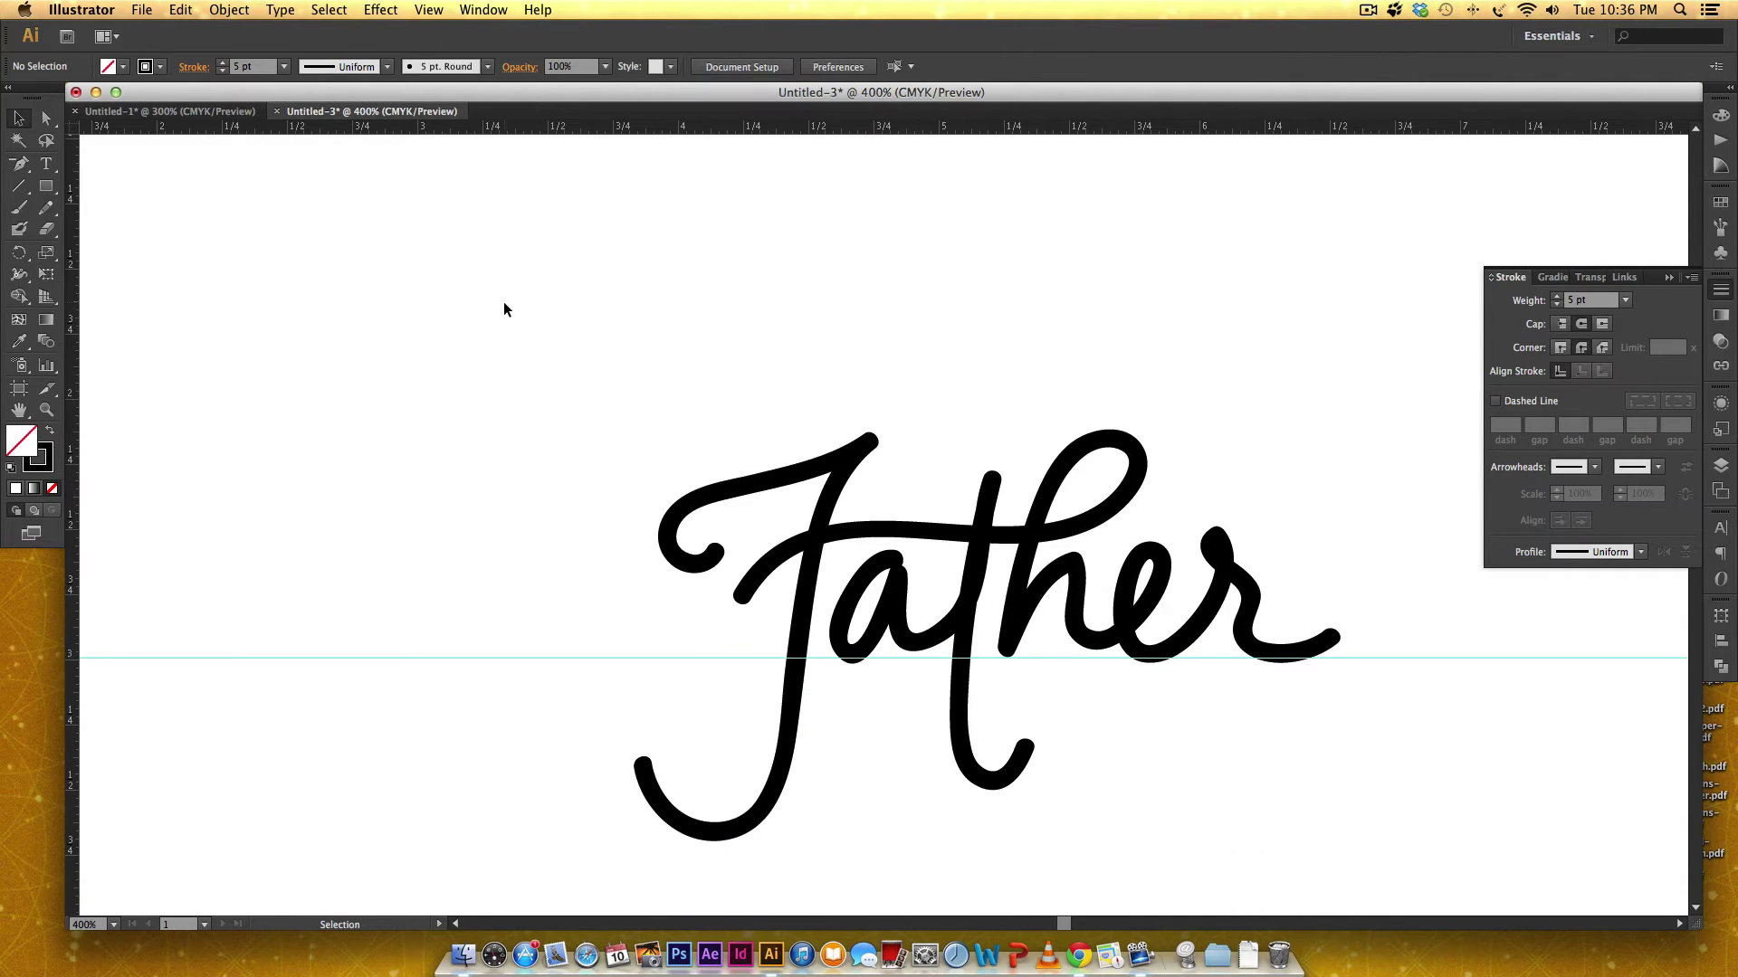
{"action": "left_click_drag", "start_coordinate": [579, 288], "coordinate": [1357, 846]}
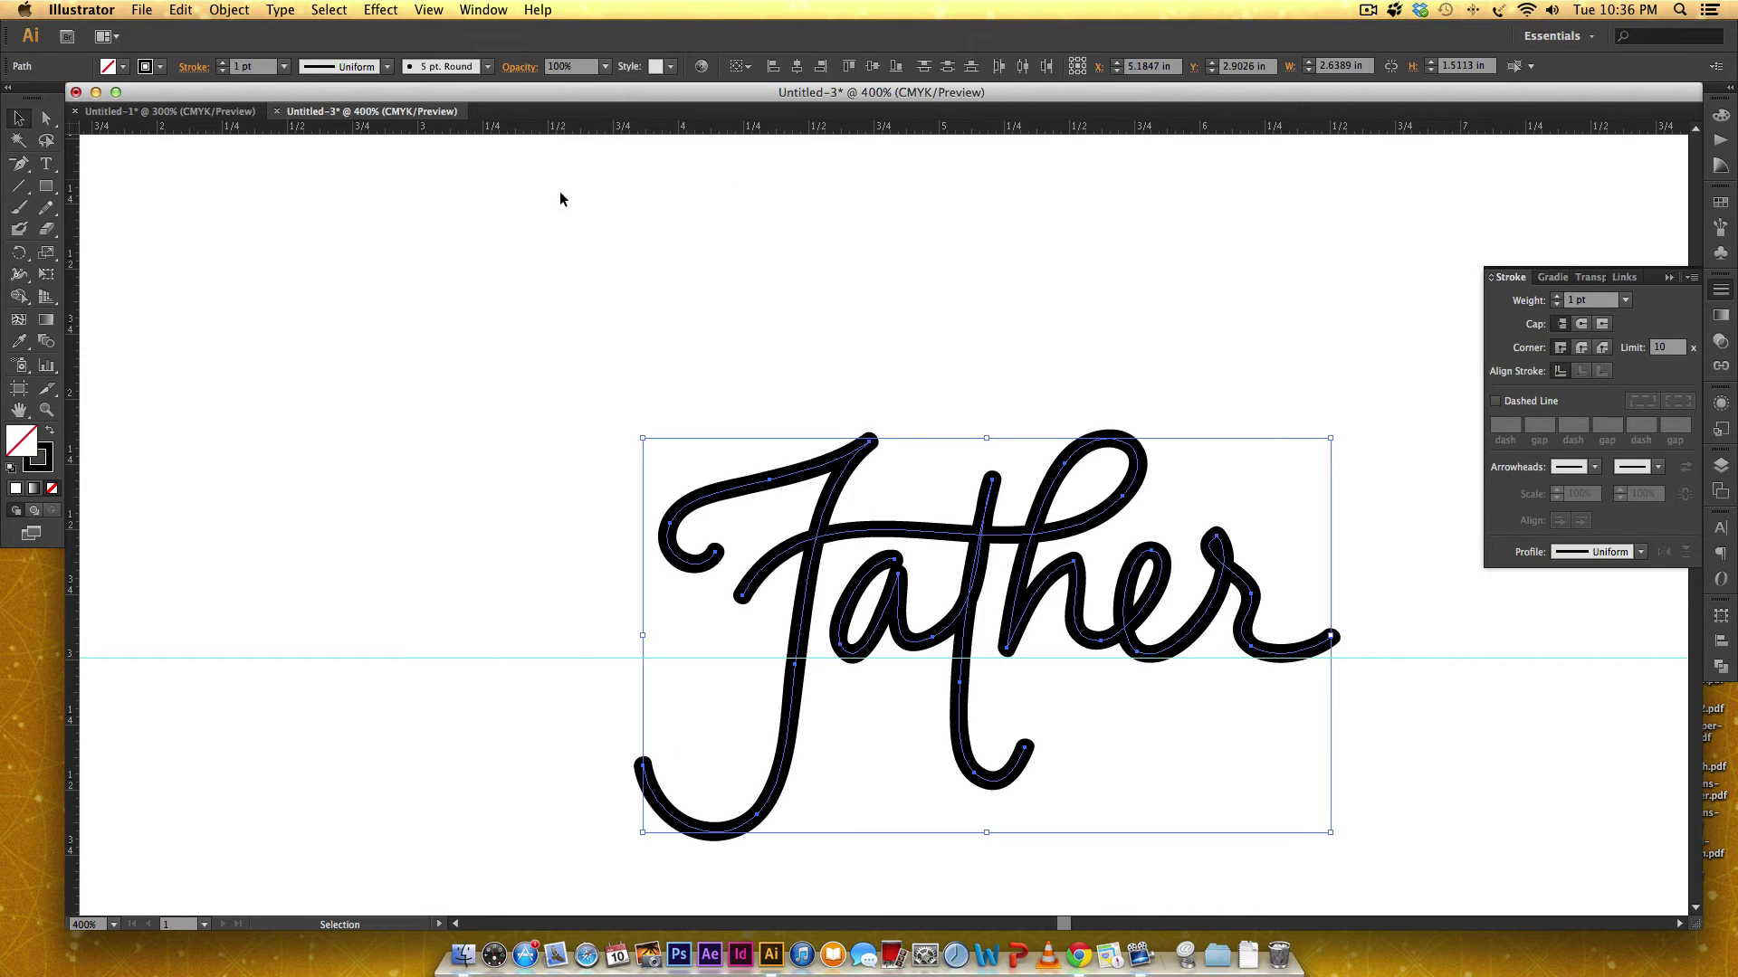
Give Father a basic 5 pt stroke with round caps and round joins
{"action": "left_click", "coordinate": [486, 67]}
{"action": "left_click", "coordinate": [429, 137]}
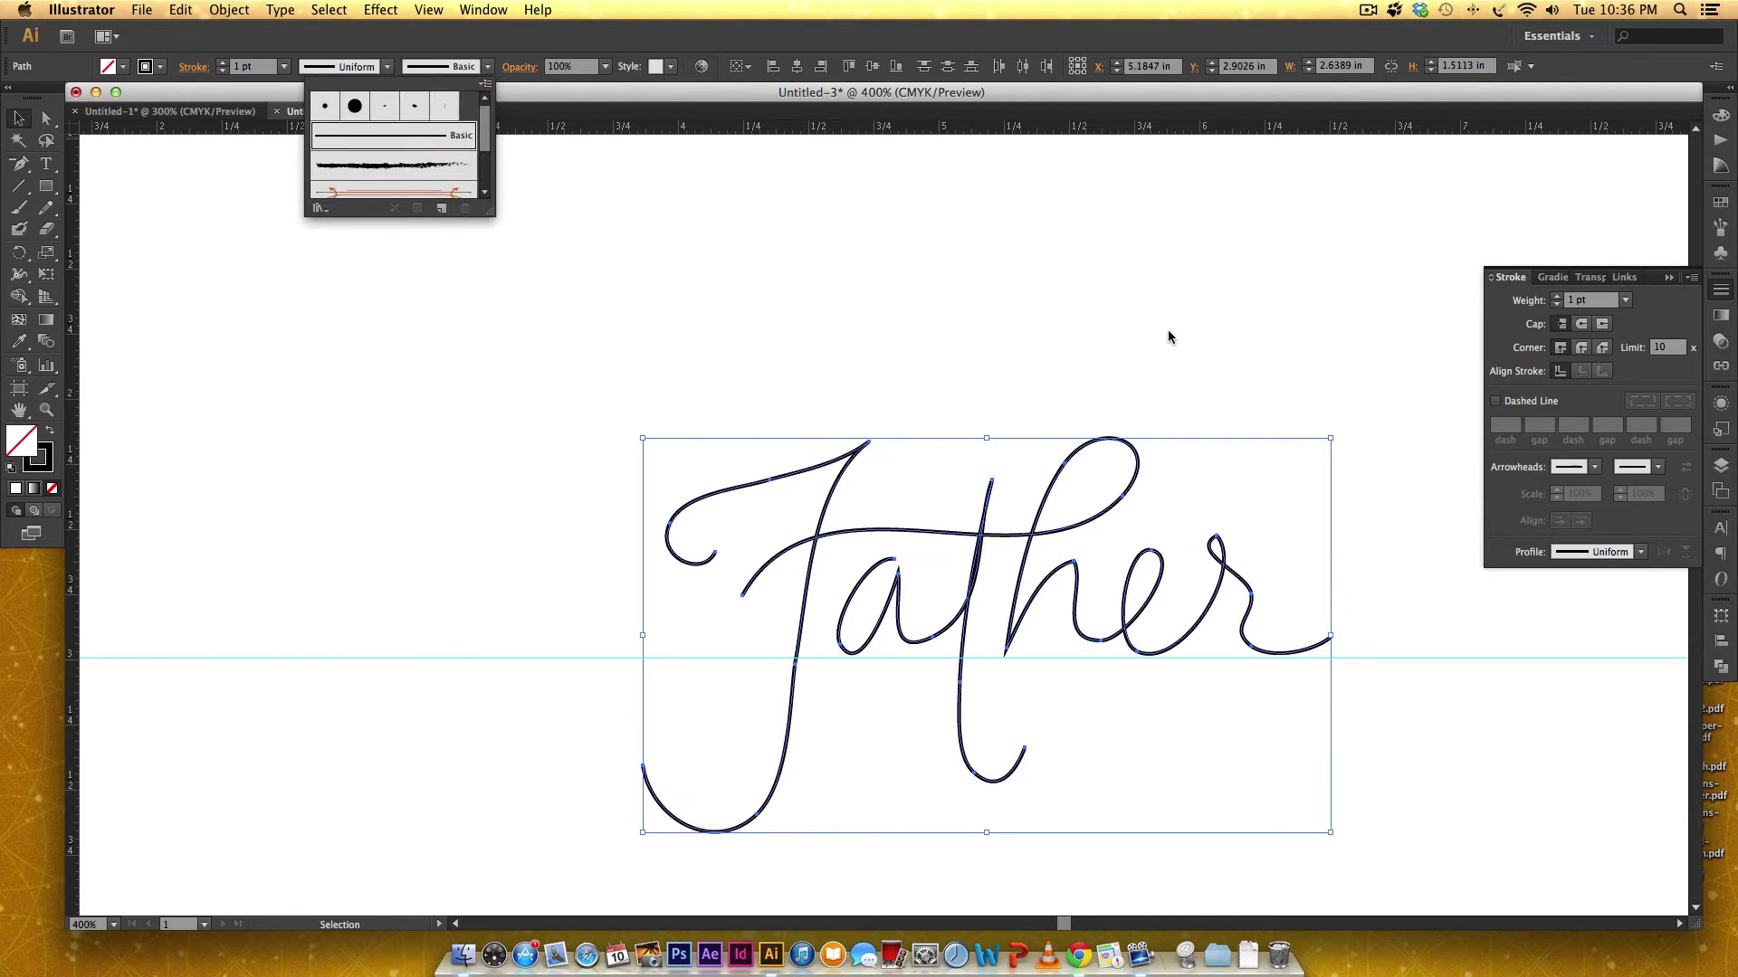
{"action": "left_click", "coordinate": [1582, 333]}
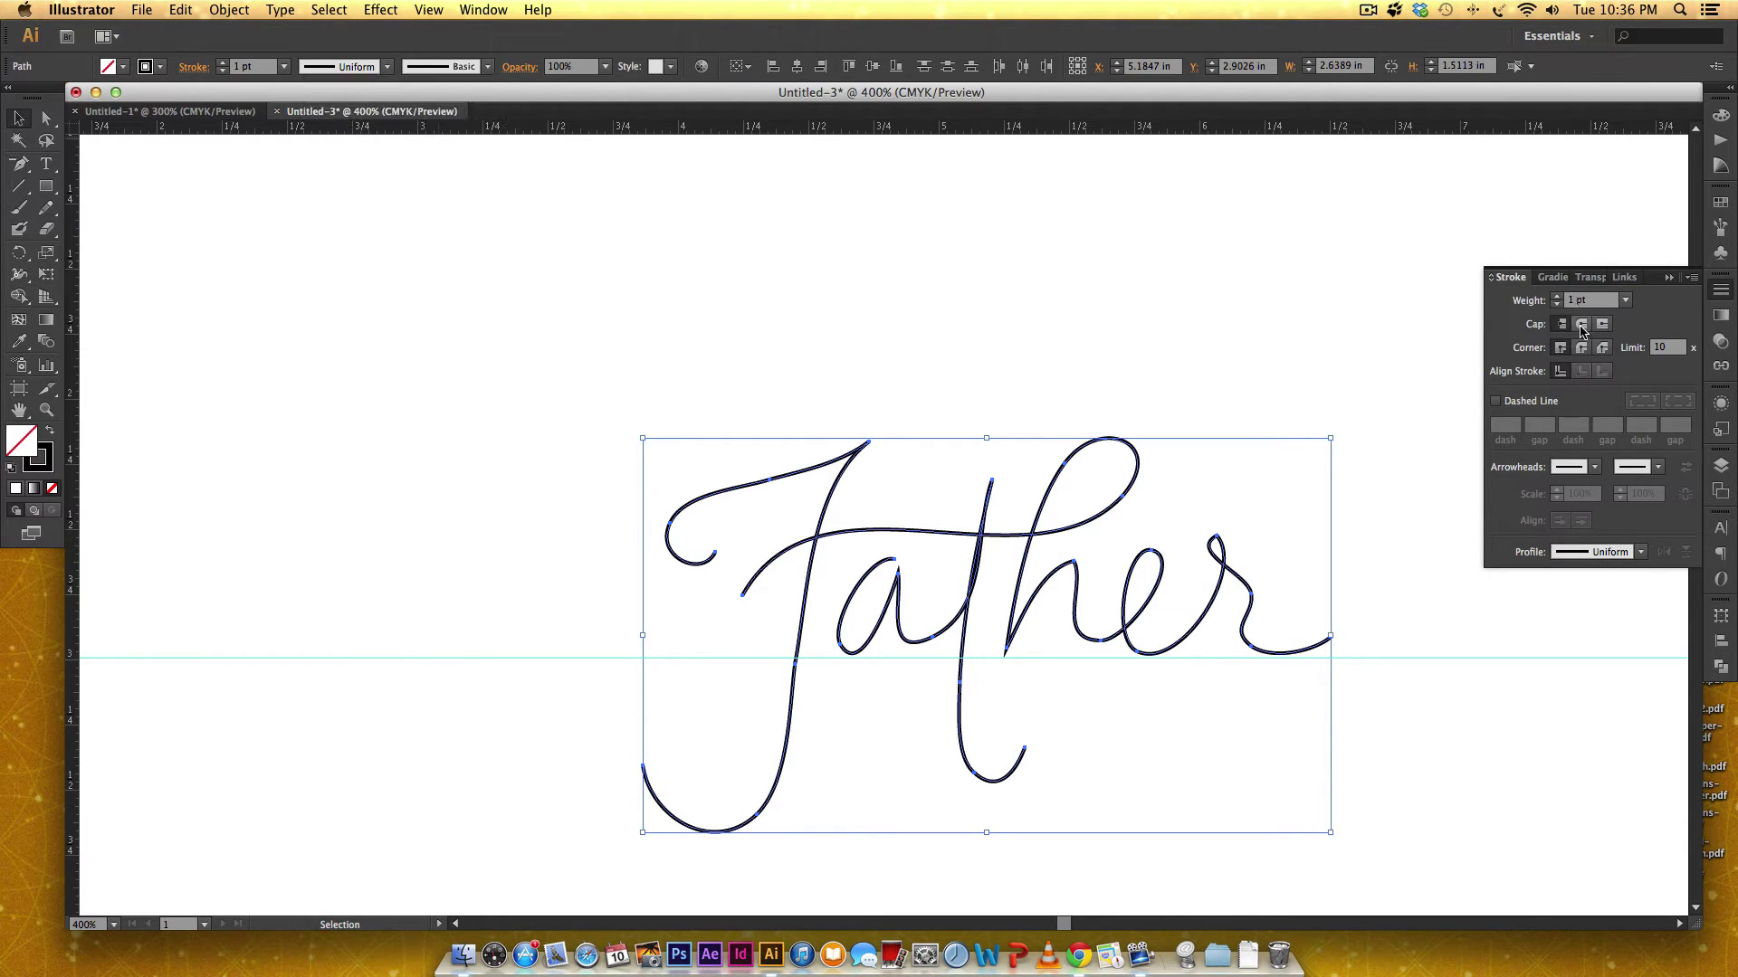
{"action": "left_click", "coordinate": [1582, 349]}
{"action": "left_click", "coordinate": [1556, 297]}
{"action": "left_click", "coordinate": [1555, 297]}
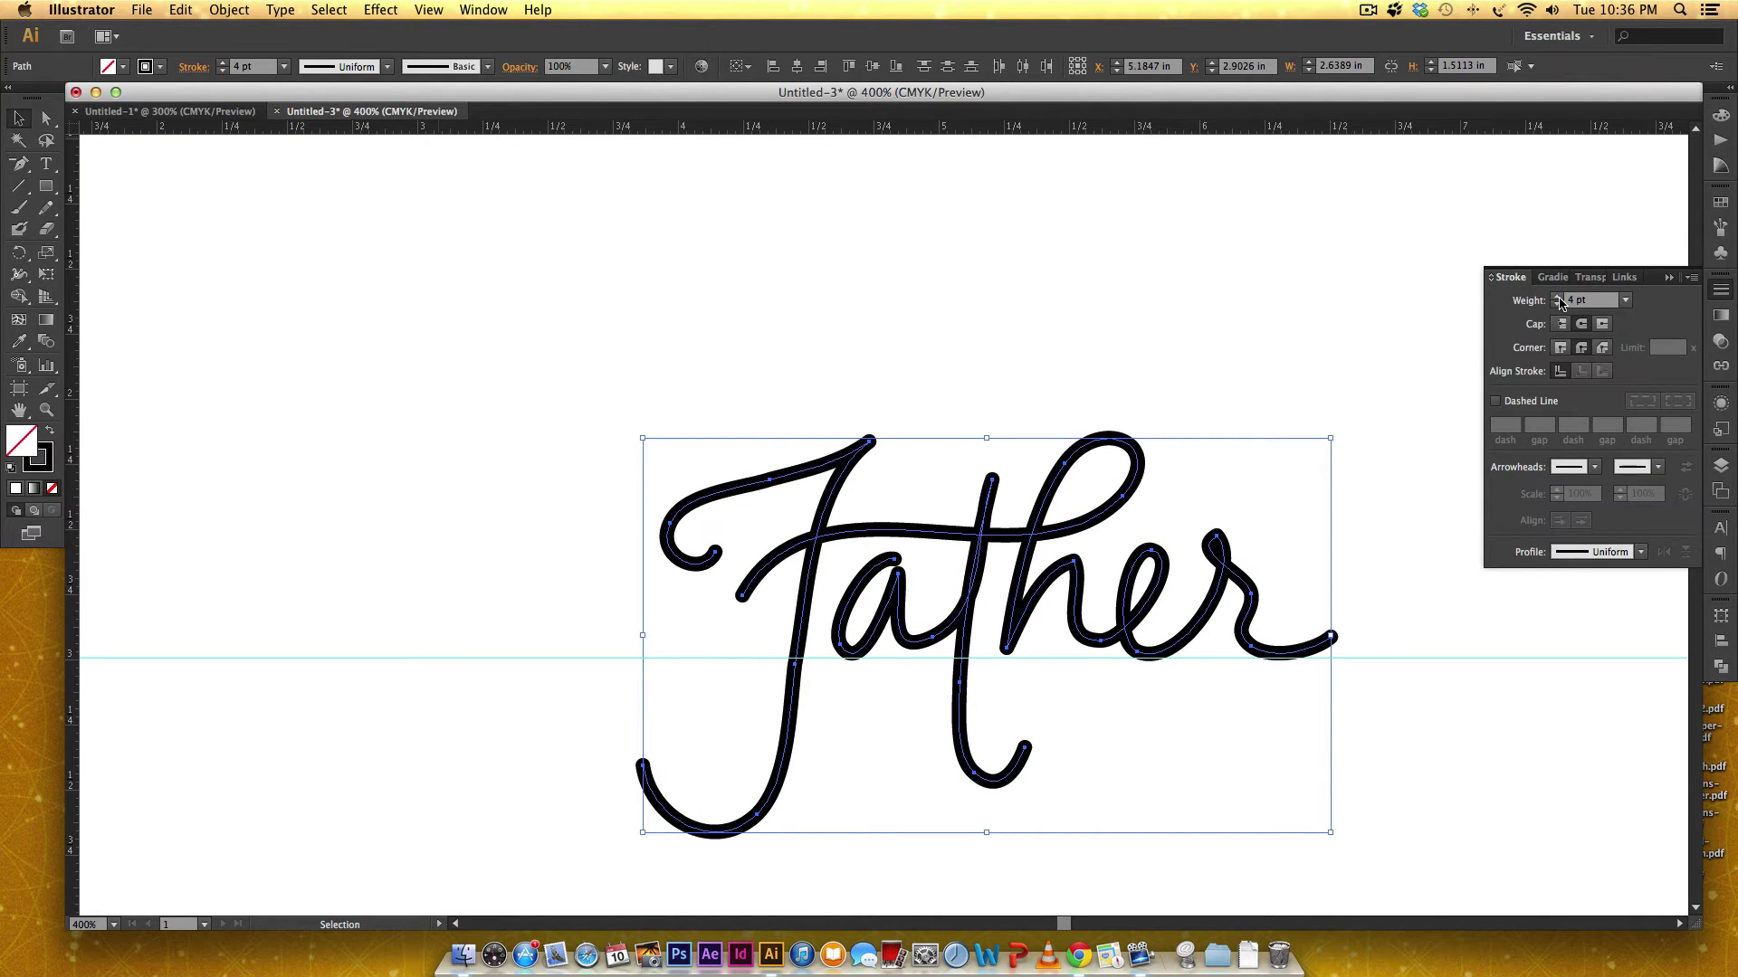
{"action": "left_click", "coordinate": [1556, 297]}
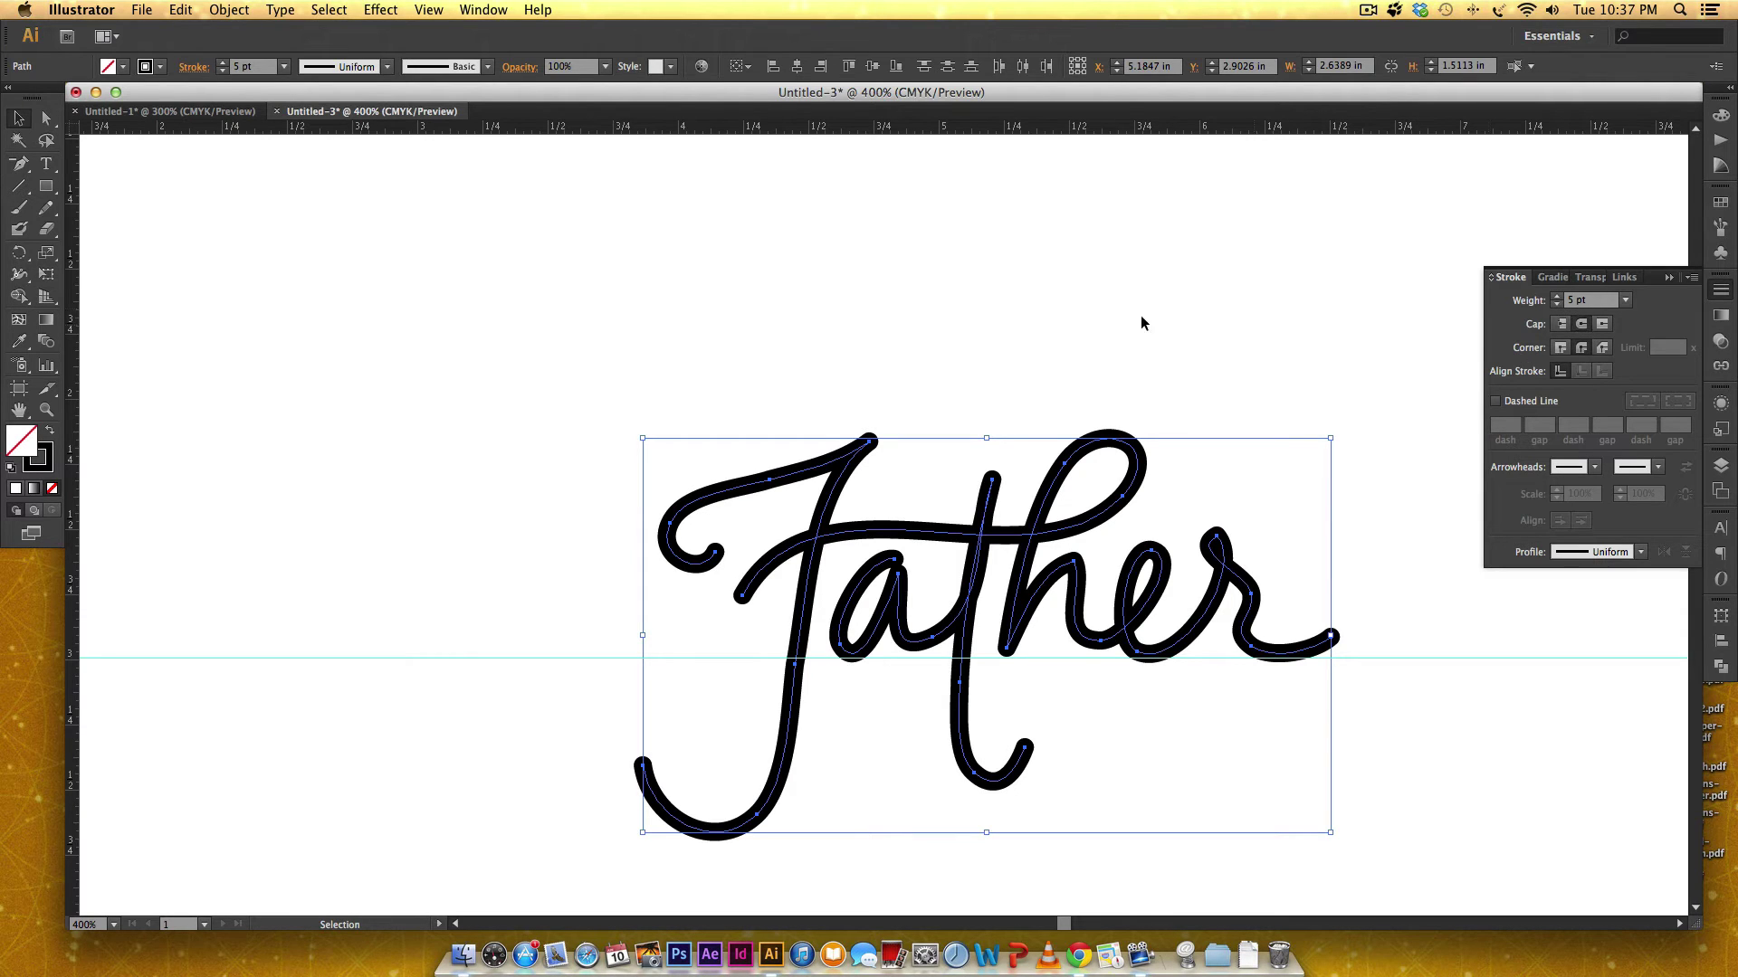
Zoom in, select only the F's long descending stroke, and switch to Direct Selection
{"action": "key", "text": "ctrl+plus"}
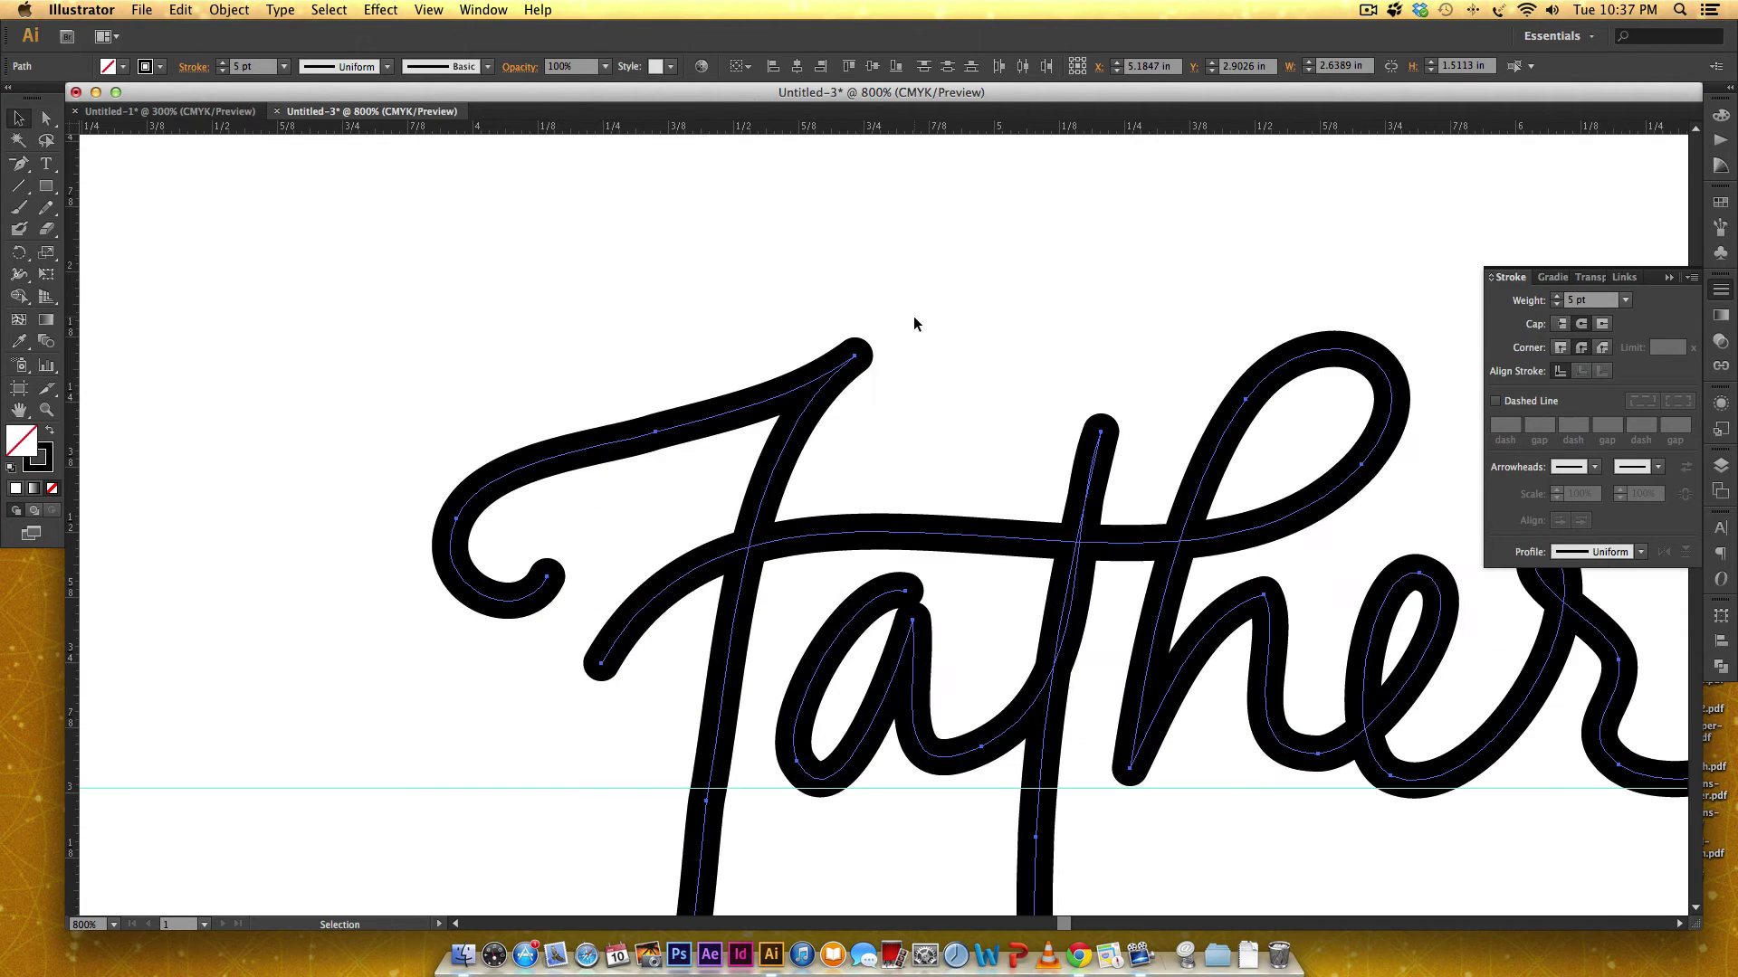
{"action": "left_click_drag", "start_coordinate": [970, 543], "coordinate": [770, 337]}
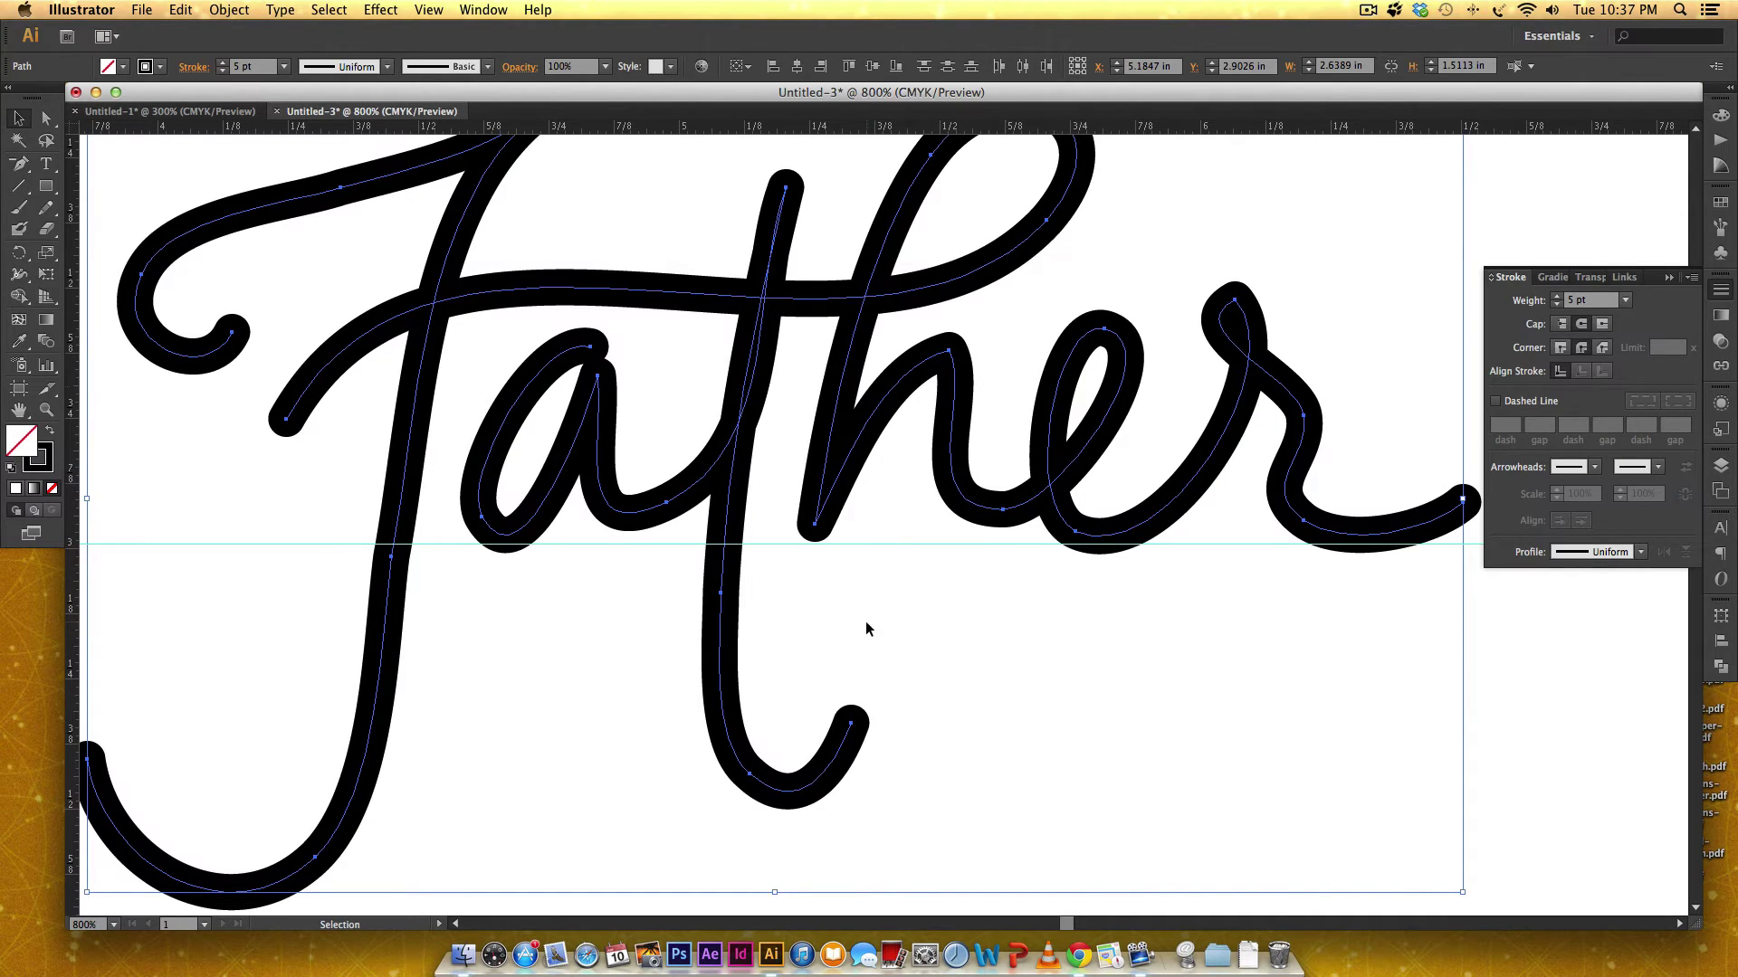
{"action": "key", "text": "super+minus"}
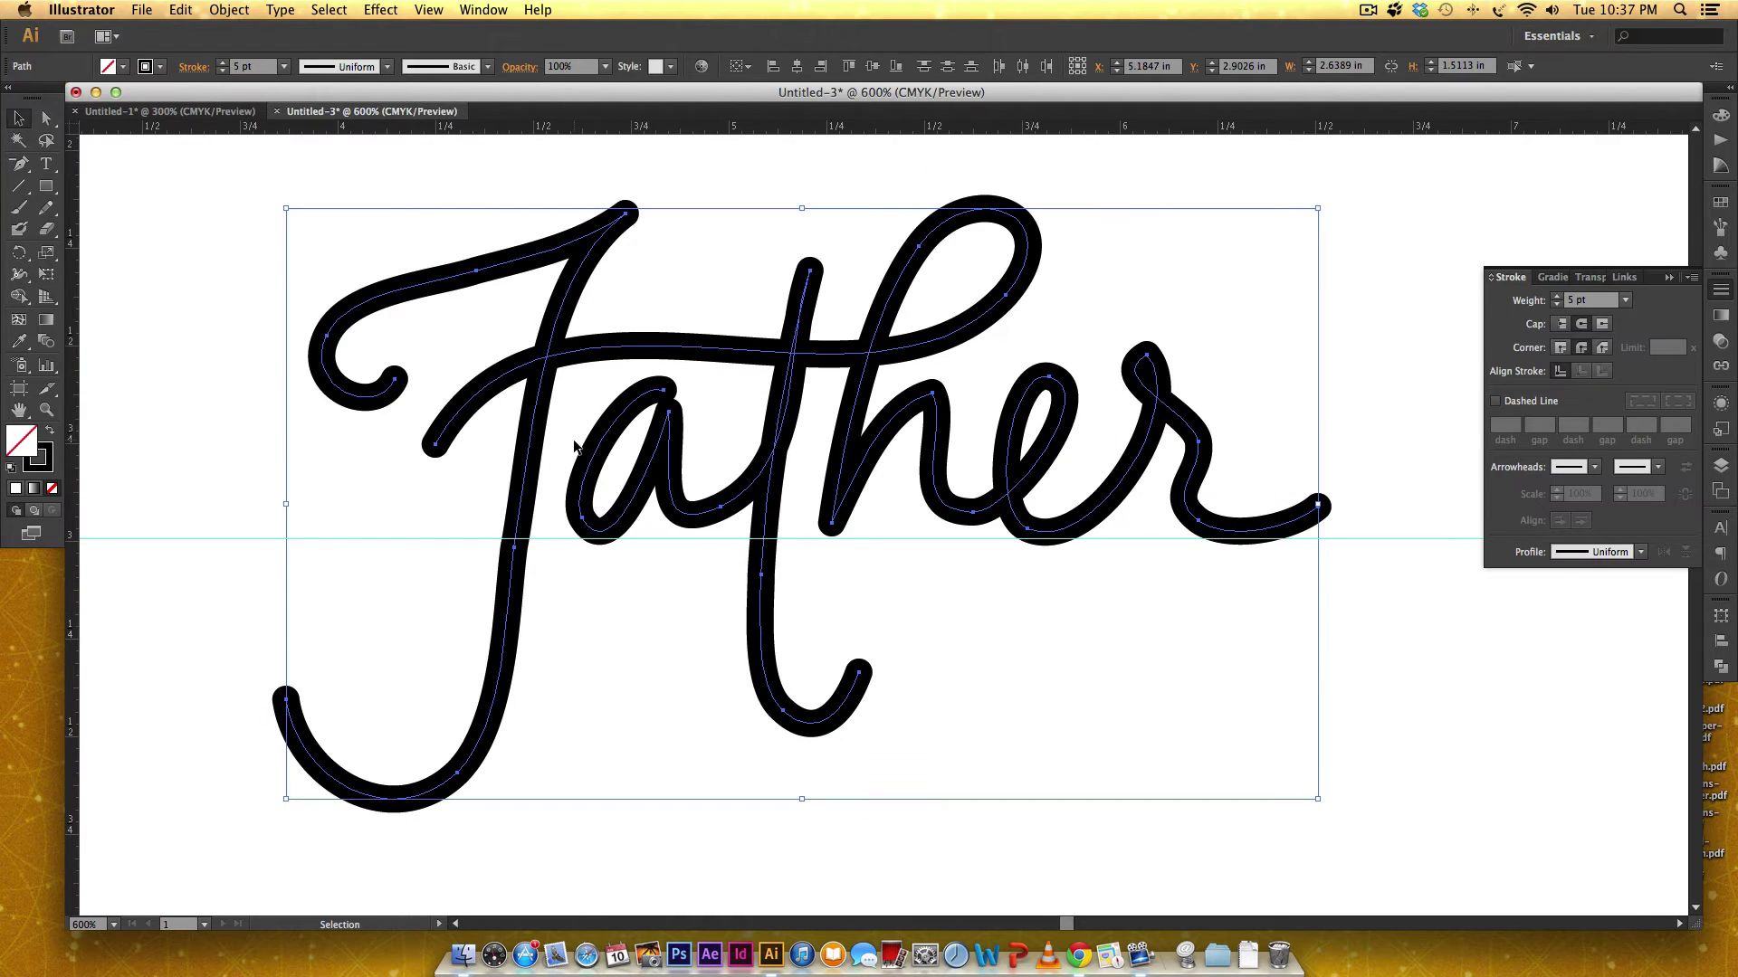
{"action": "left_click", "coordinate": [225, 320]}
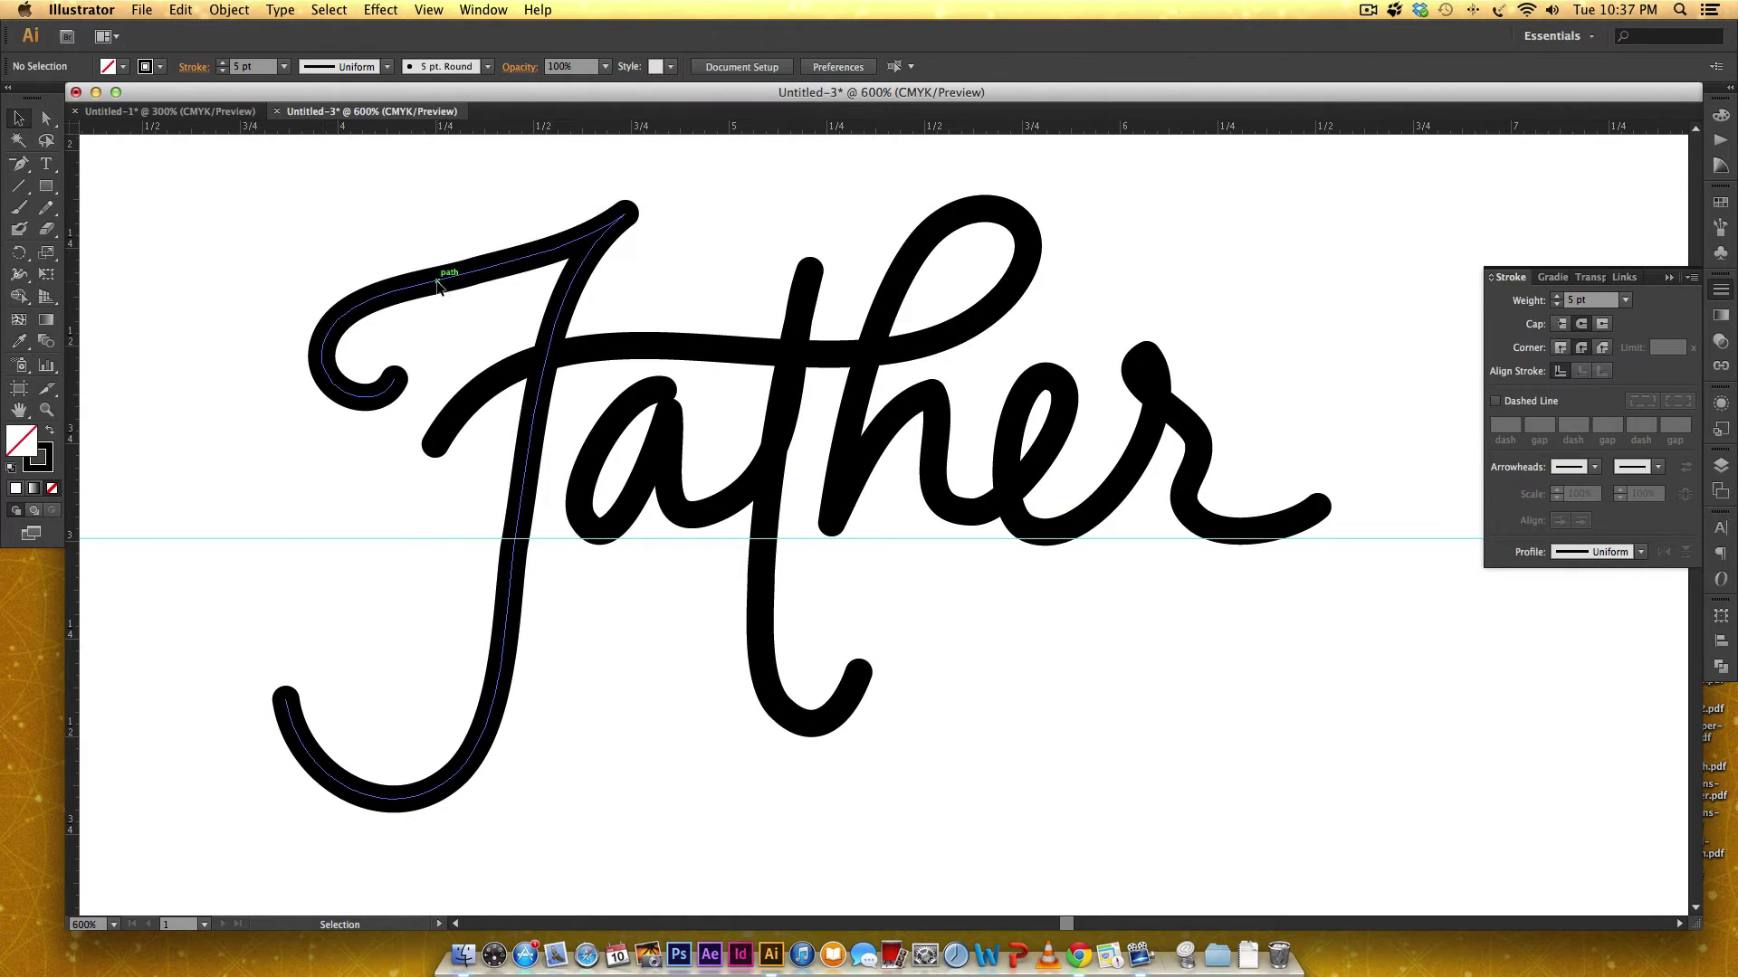
{"action": "left_click", "coordinate": [468, 255]}
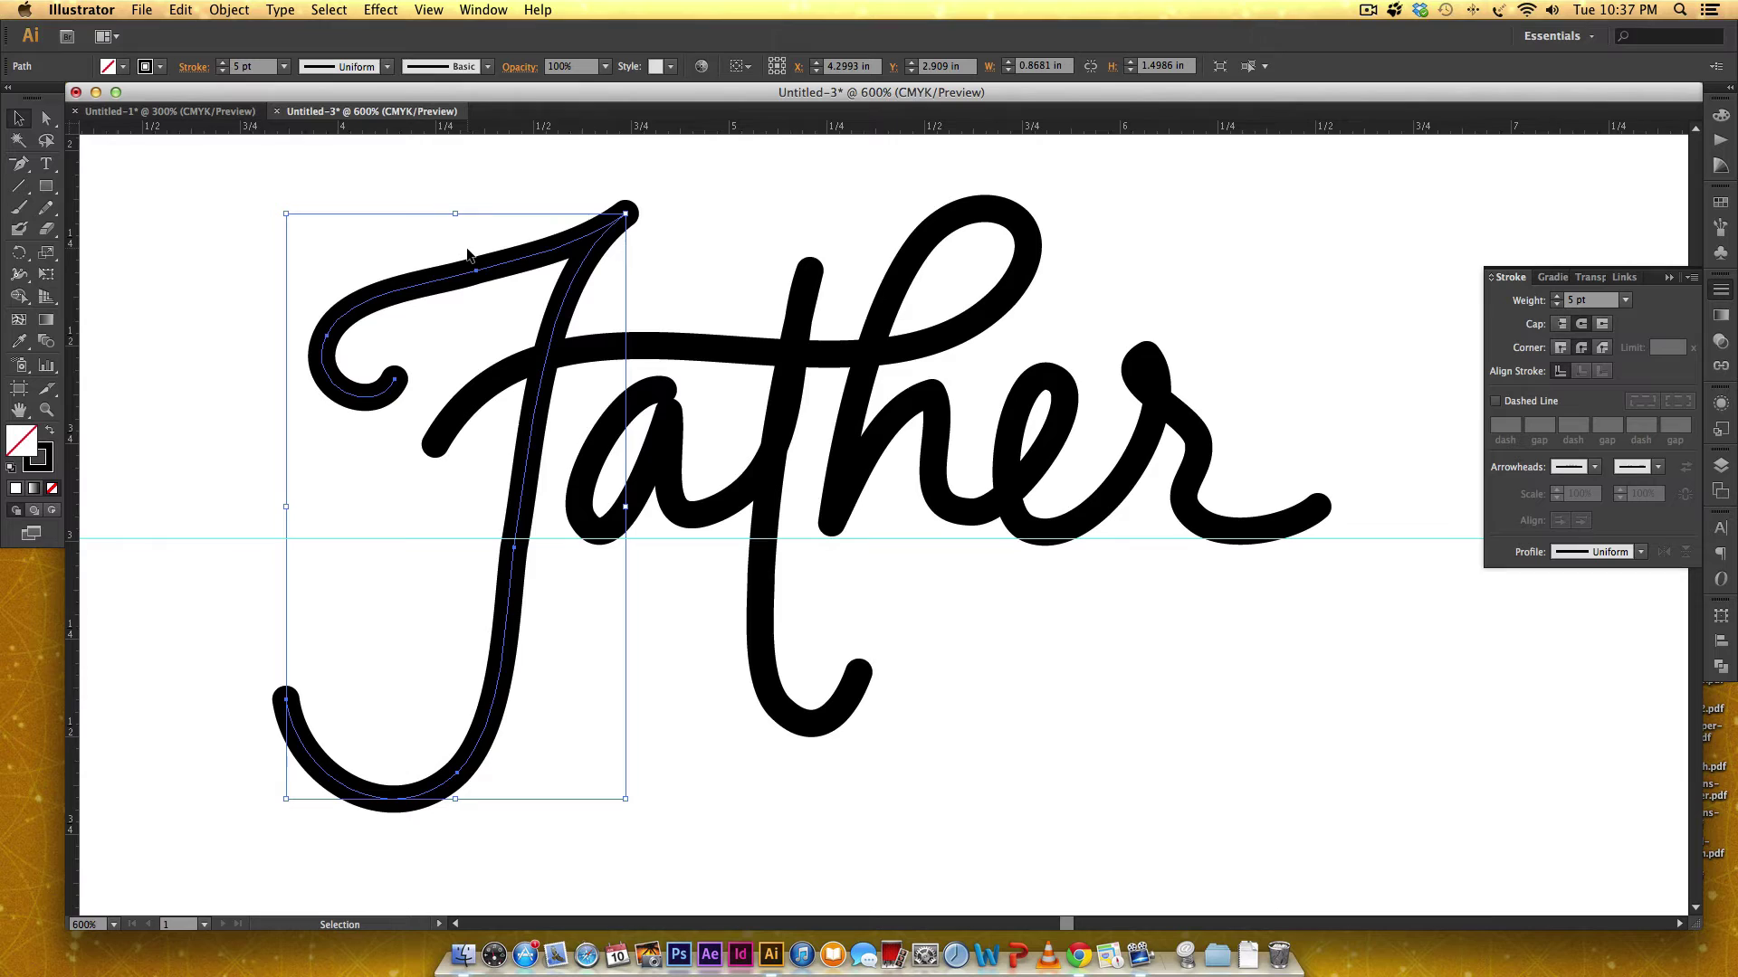
{"action": "scroll", "coordinate": [266, 330], "scroll_direction": "up", "scroll_amount": 1}
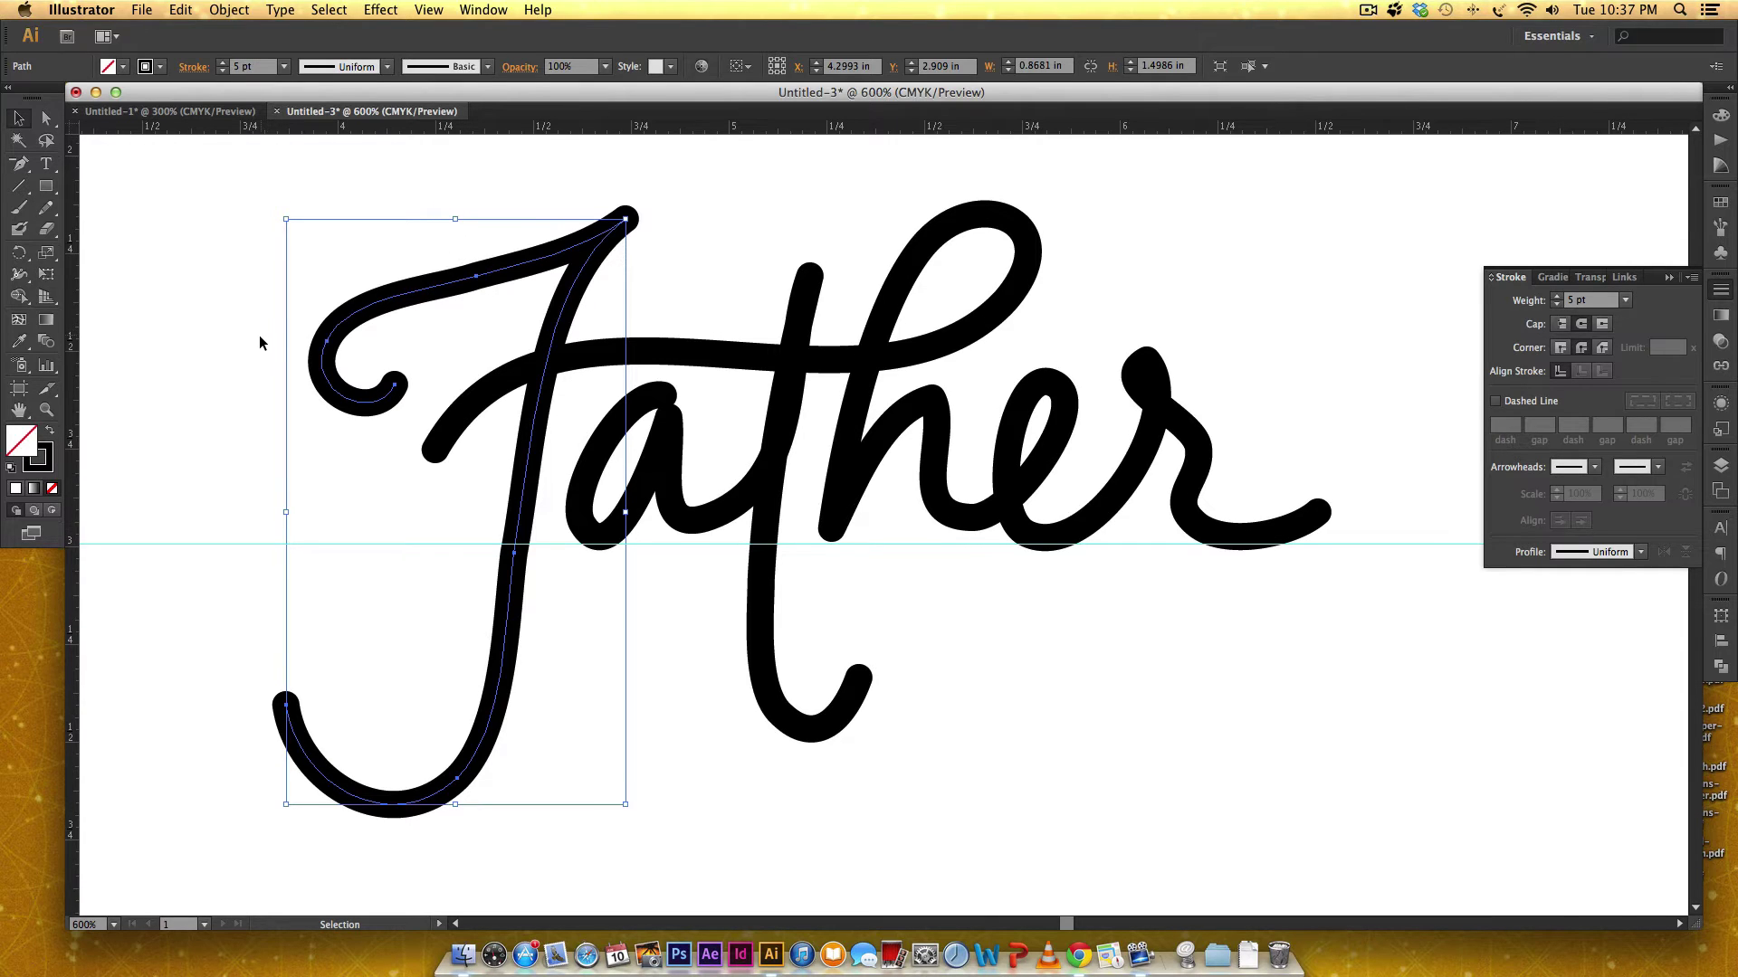
{"action": "scroll", "coordinate": [259, 340], "scroll_direction": "up", "scroll_amount": 1}
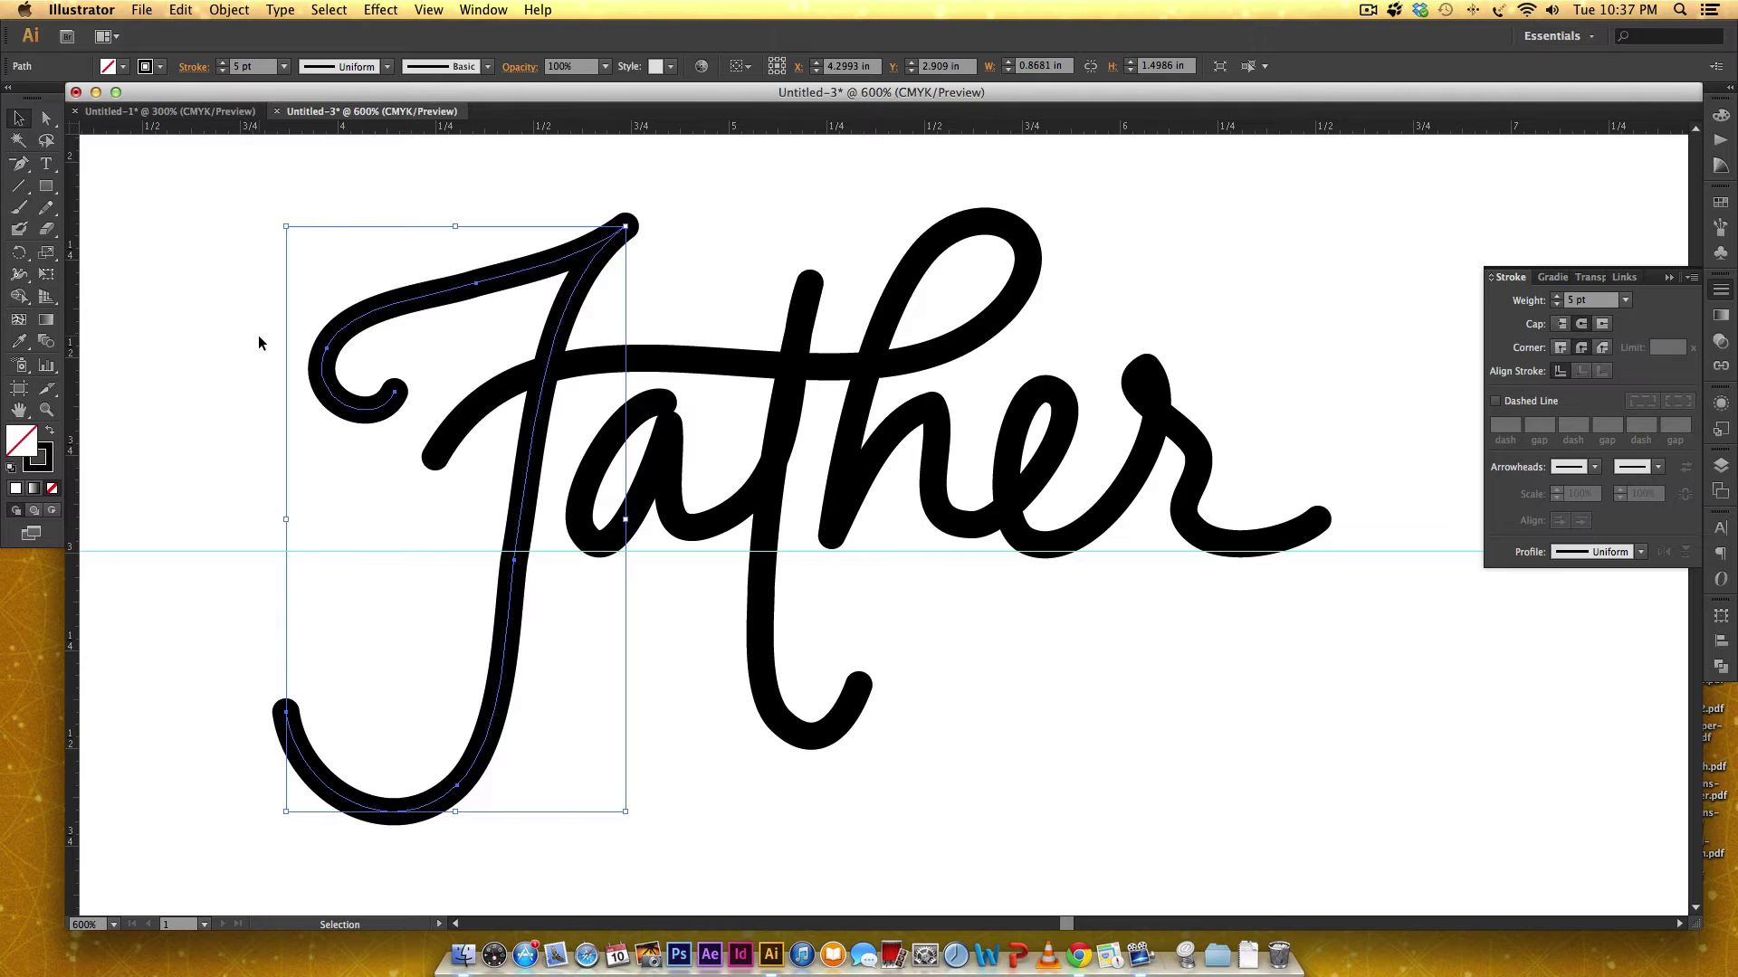
{"action": "key", "text": "a"}
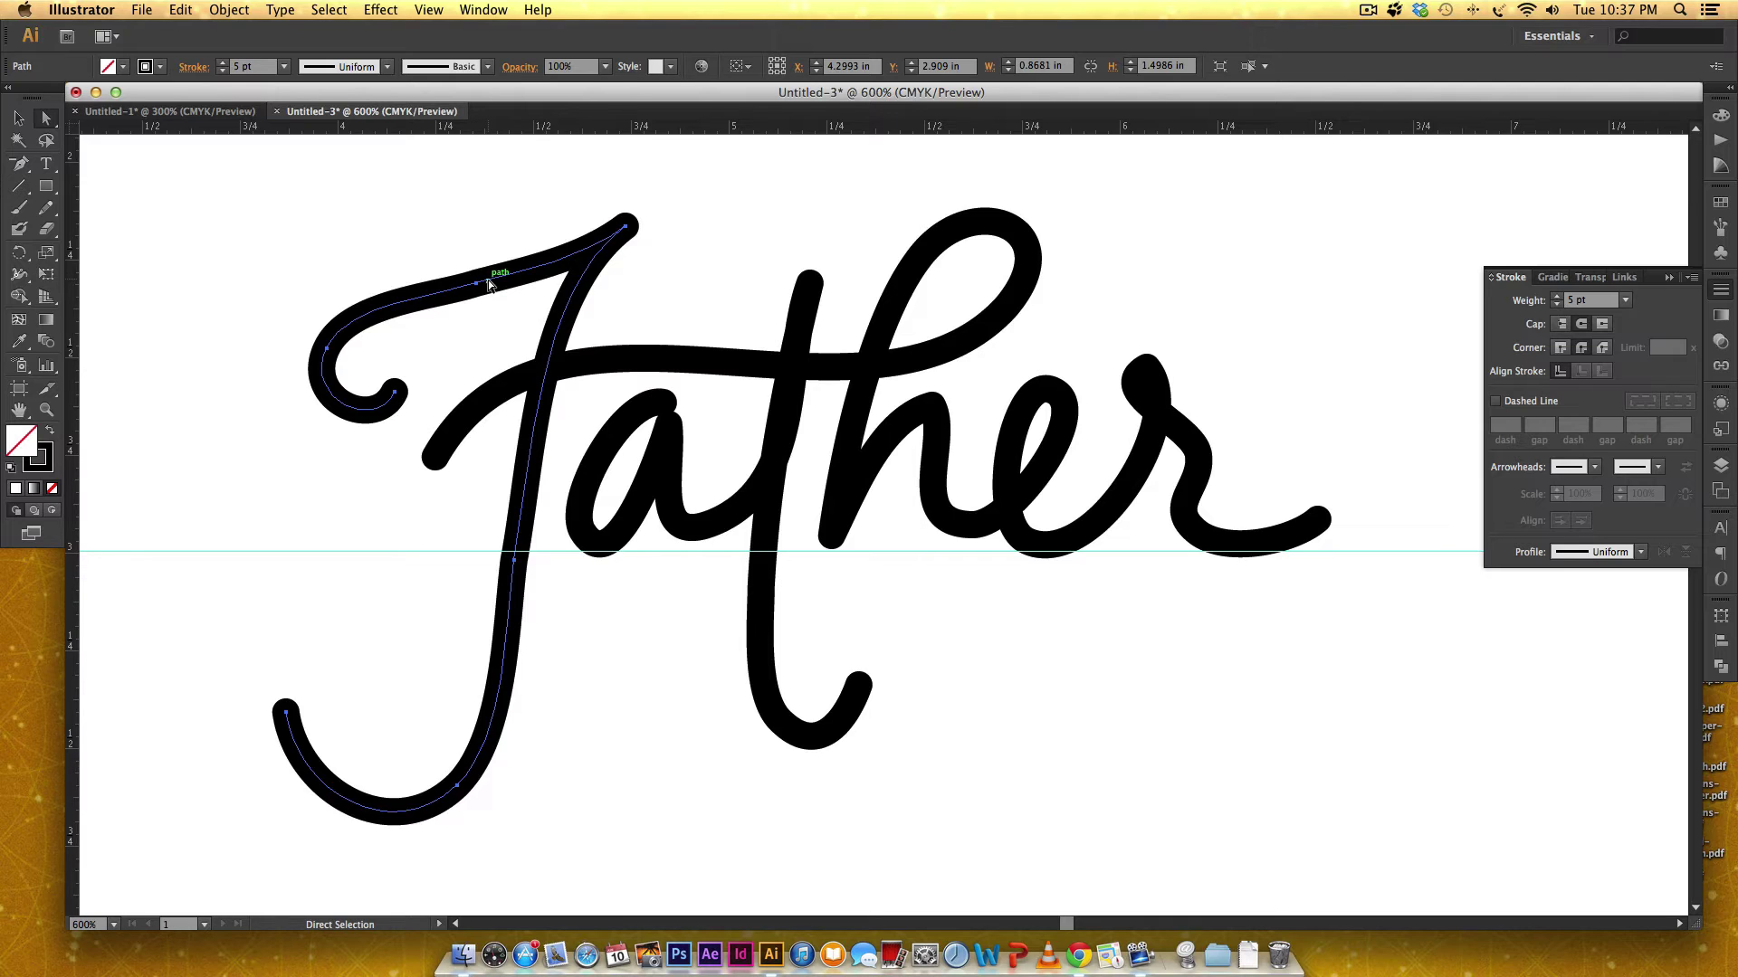
Delete an extra anchor on the F's top stroke and reshape its top curve
{"action": "key", "text": "p"}
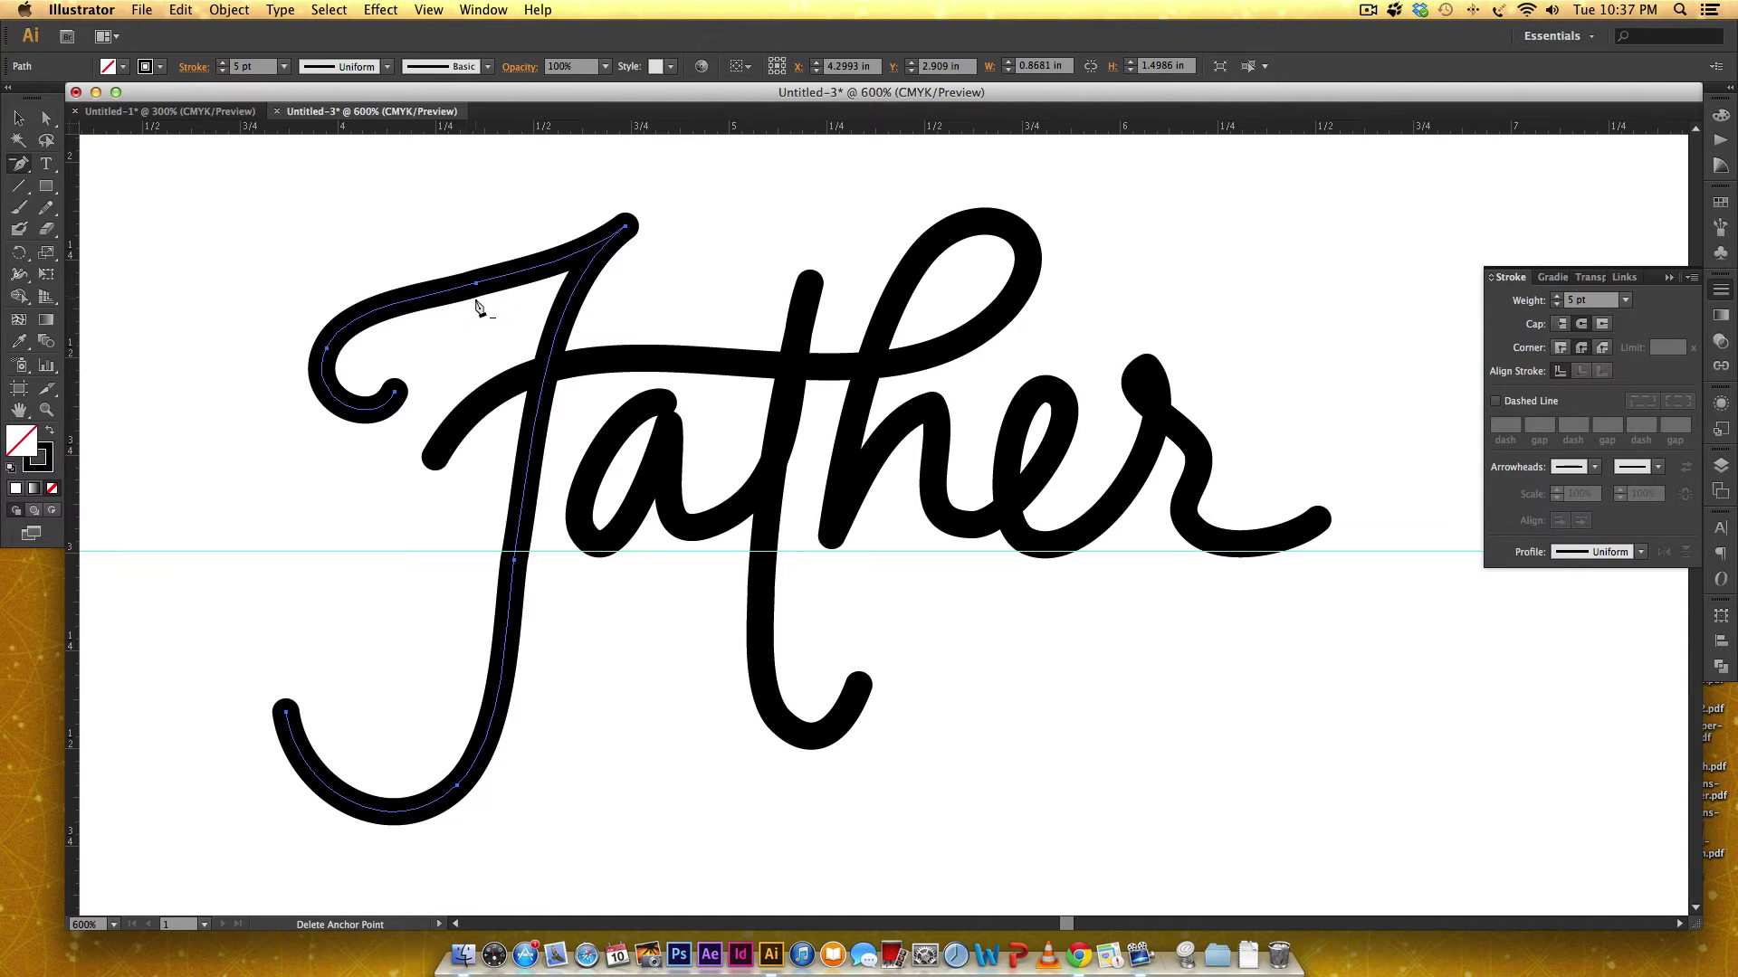
{"action": "left_click", "coordinate": [476, 284]}
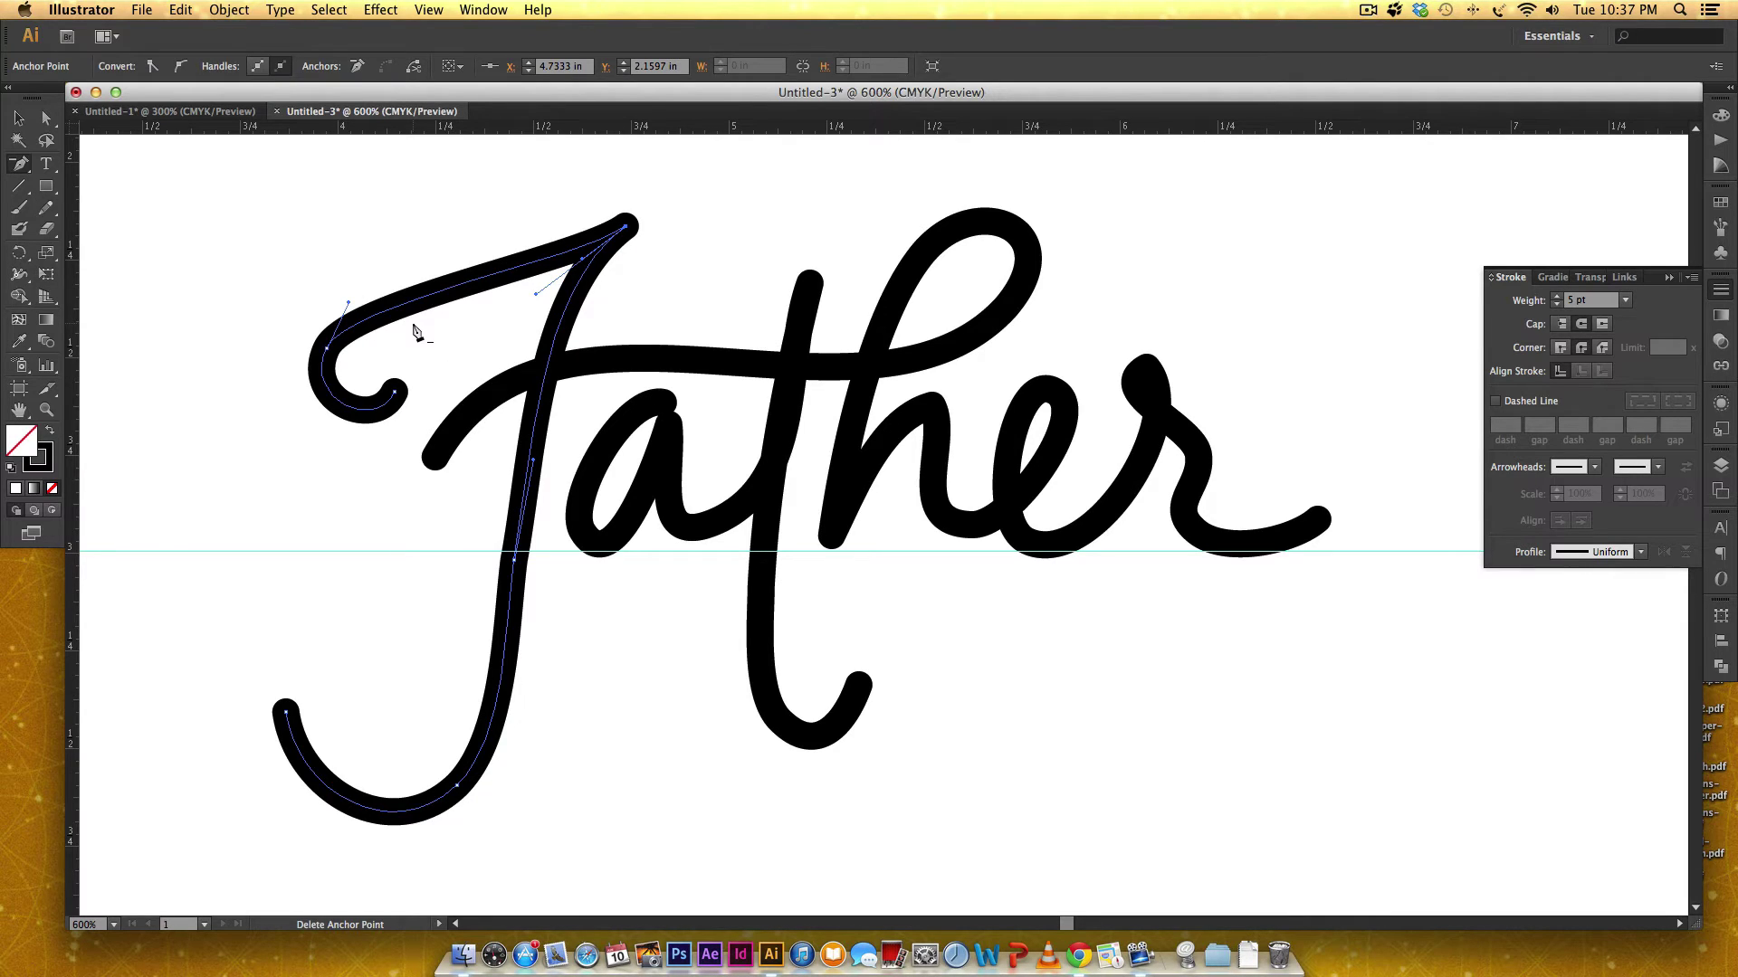
{"action": "key", "text": "a"}
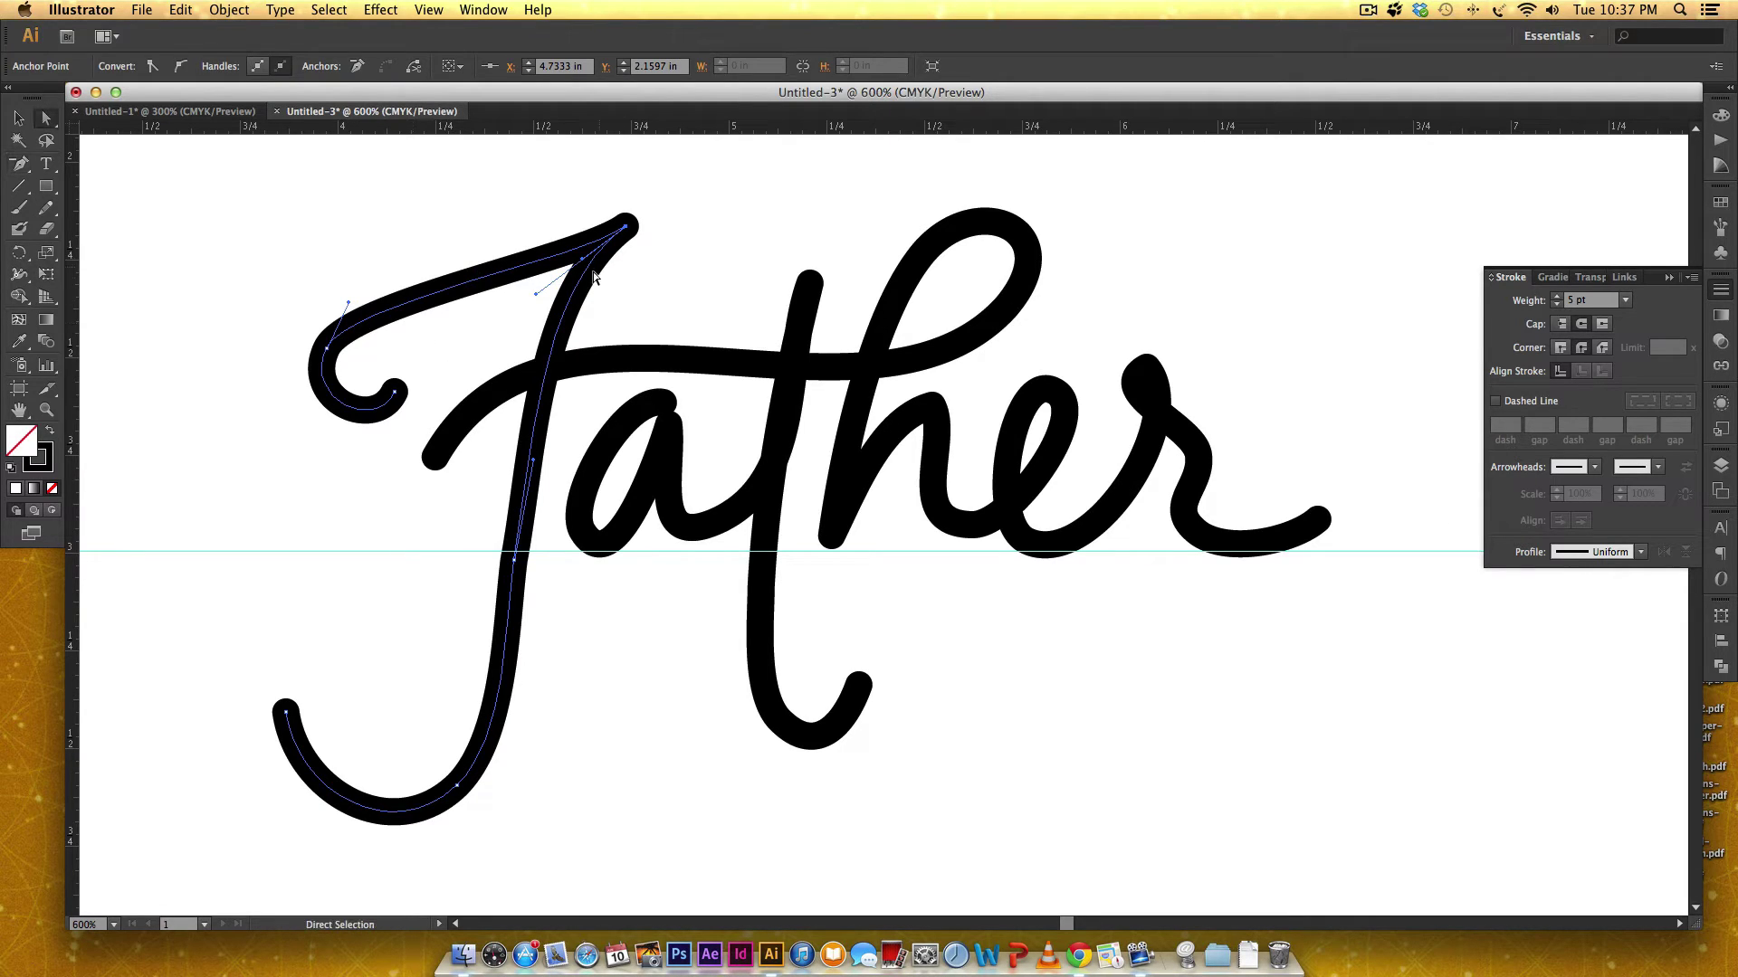
{"action": "left_click_drag", "start_coordinate": [536, 293], "coordinate": [529, 314]}
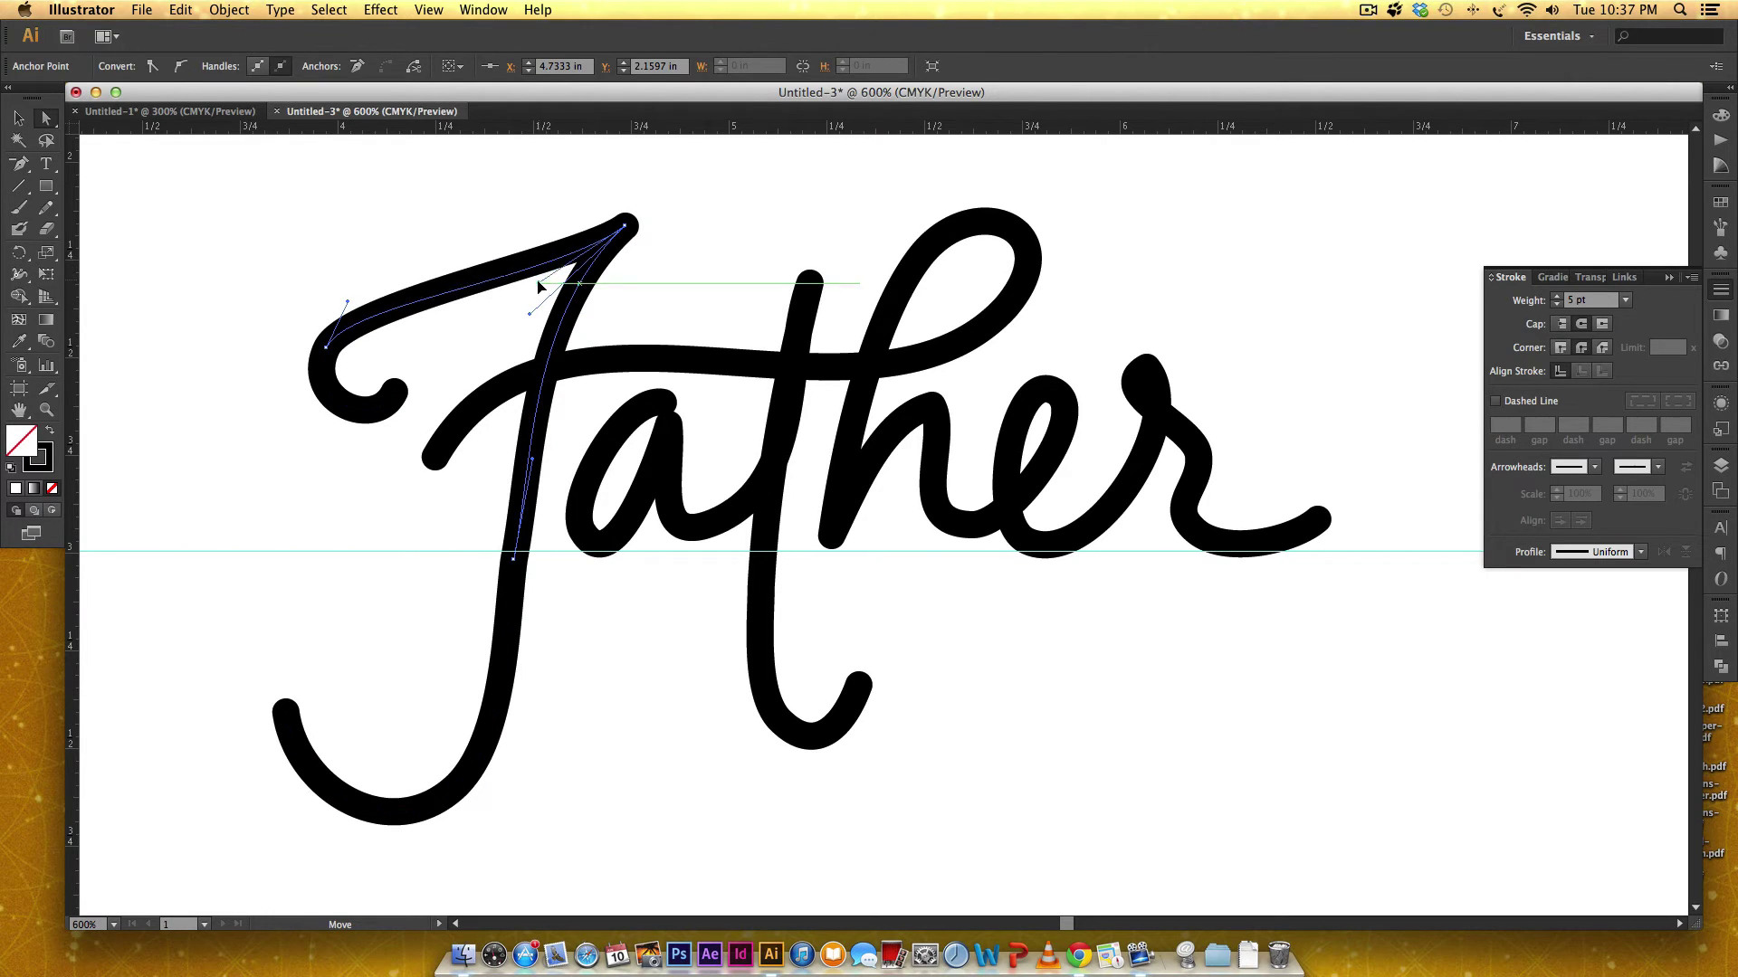
{"action": "left_click", "coordinate": [350, 297]}
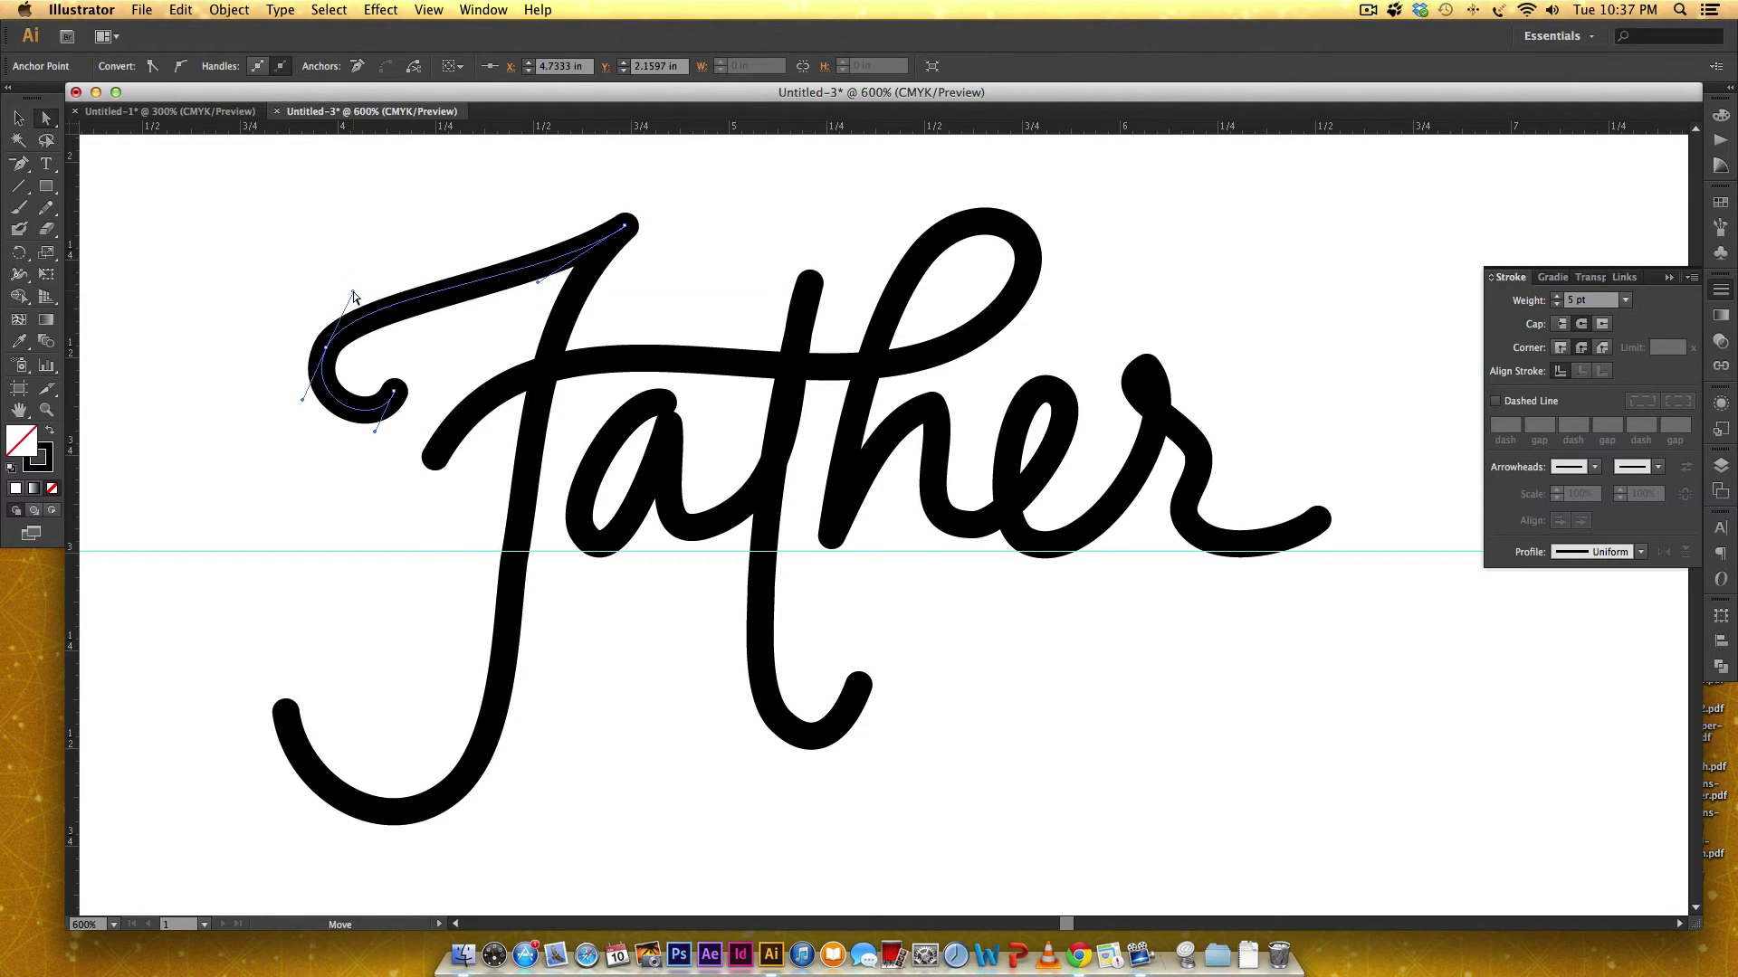
{"action": "left_click", "coordinate": [556, 292]}
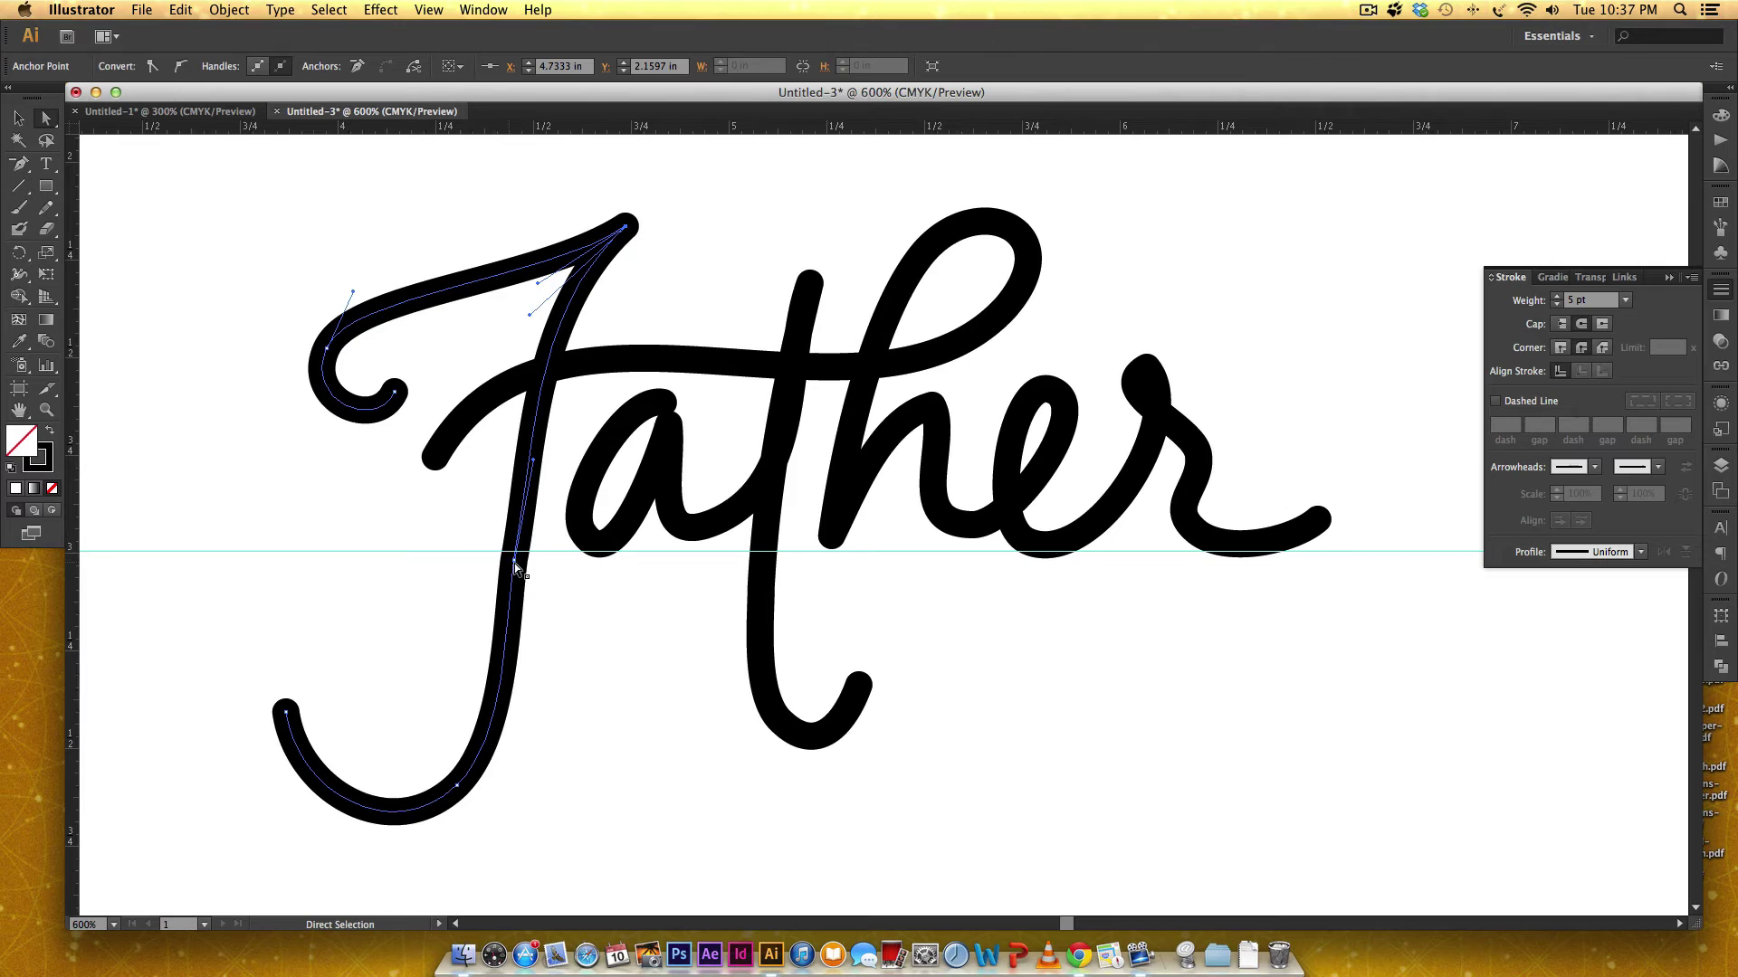
Delete the extra stem anchor and smooth the F stroke's lower curve and handles
{"action": "key", "text": "minus"}
{"action": "left_click", "coordinate": [516, 561]}
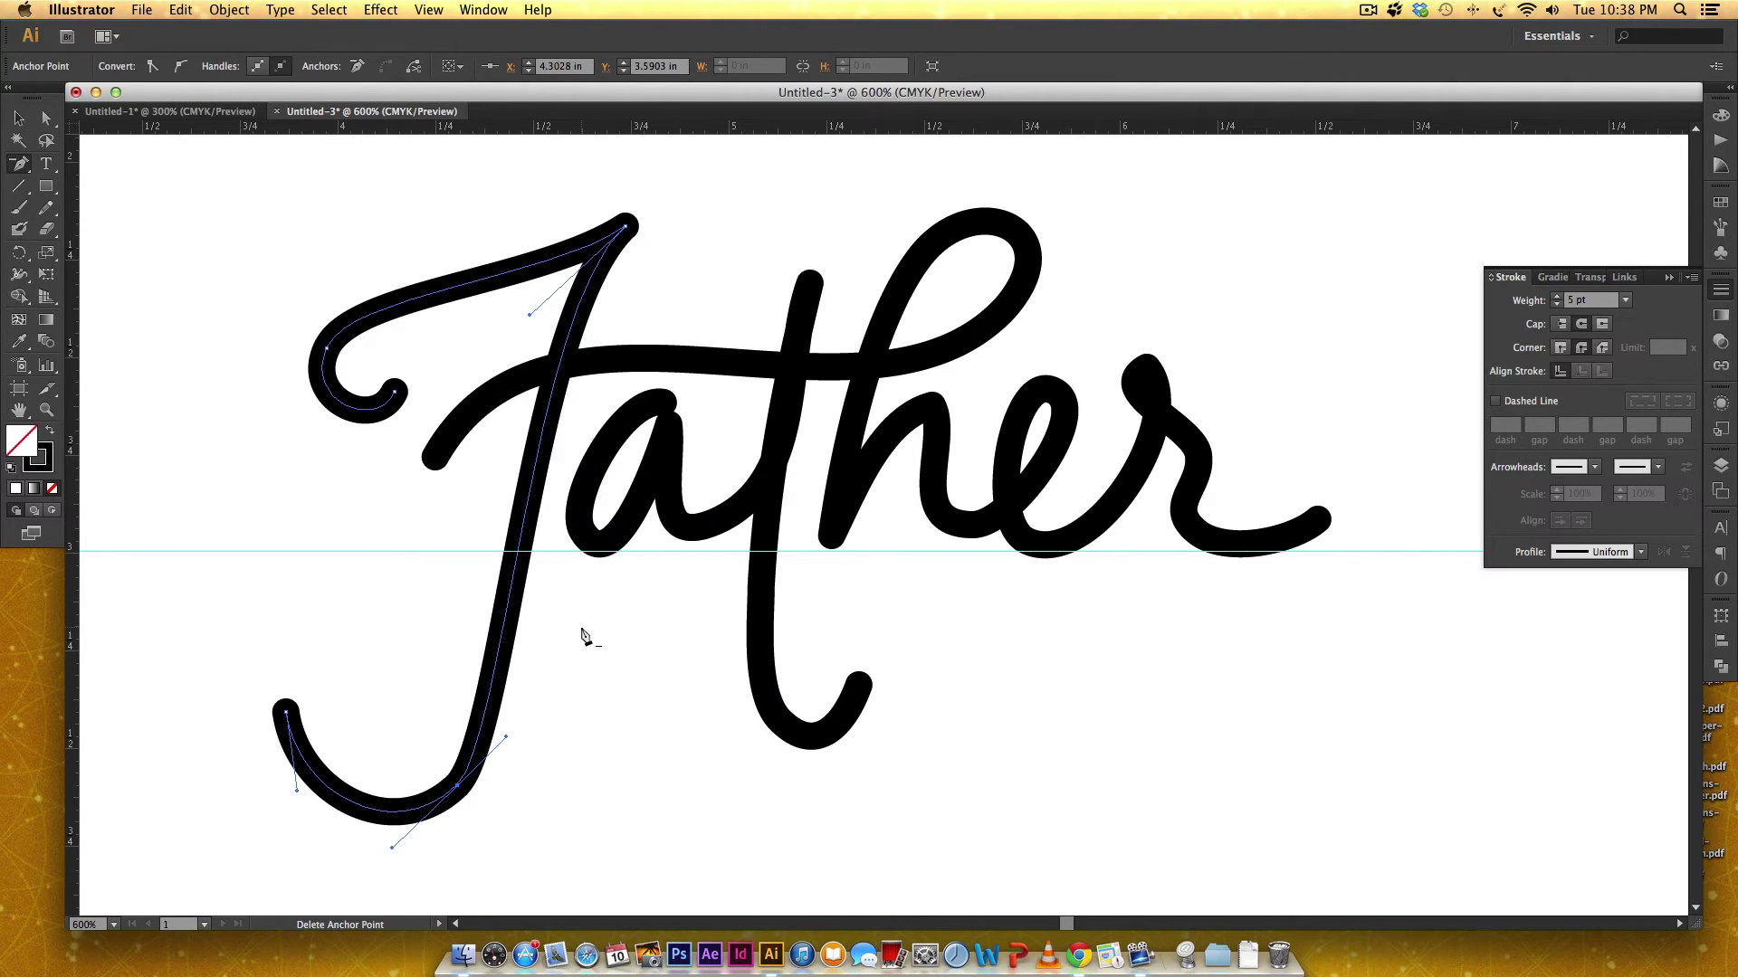
{"action": "key", "text": "a"}
{"action": "left_click_drag", "start_coordinate": [392, 852], "coordinate": [368, 860]}
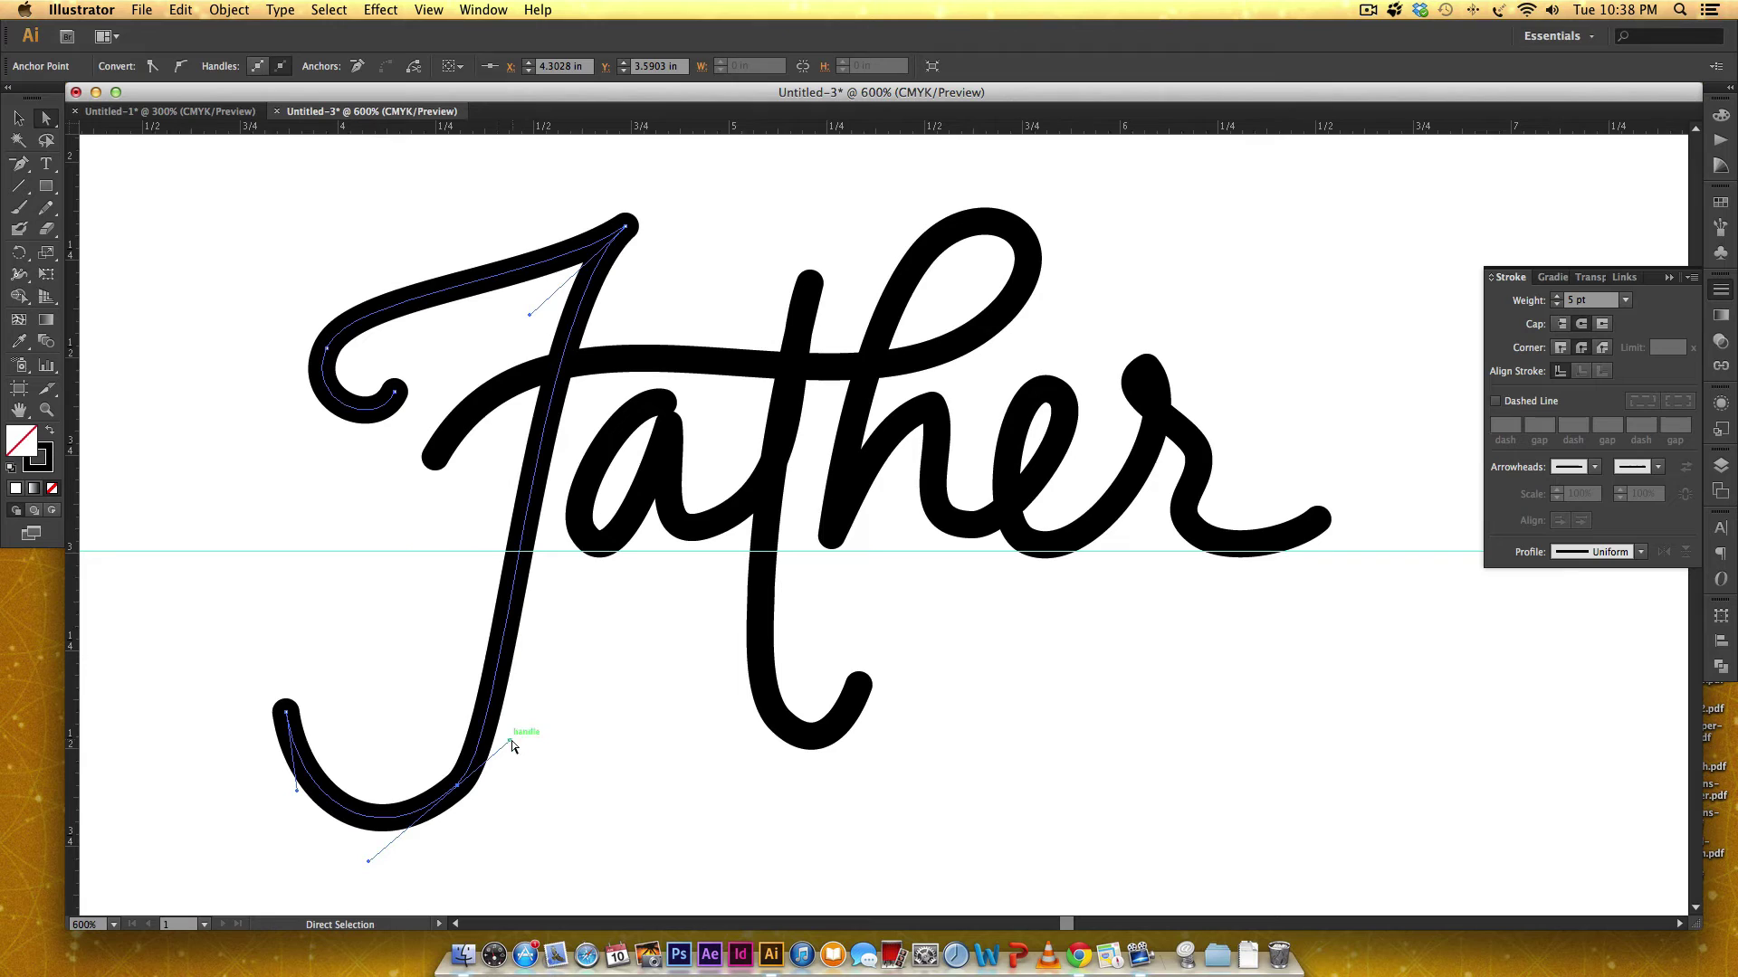
{"action": "left_click_drag", "start_coordinate": [512, 734], "coordinate": [522, 724]}
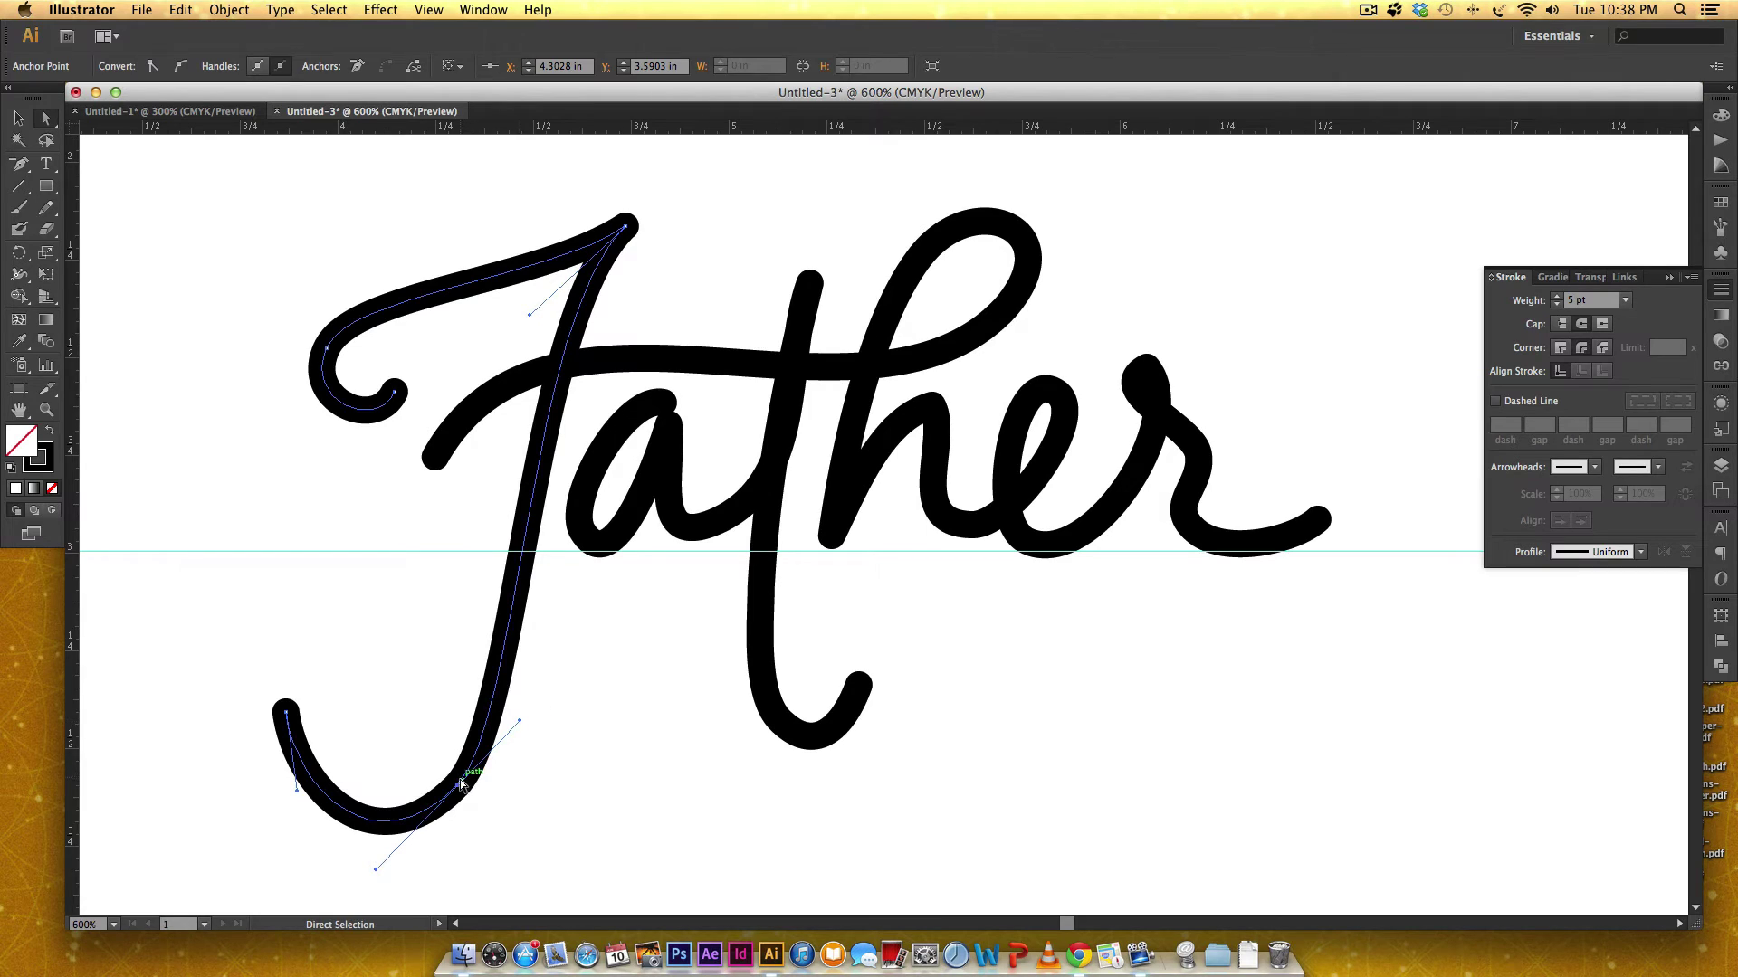
{"action": "left_click_drag", "start_coordinate": [456, 787], "coordinate": [445, 780]}
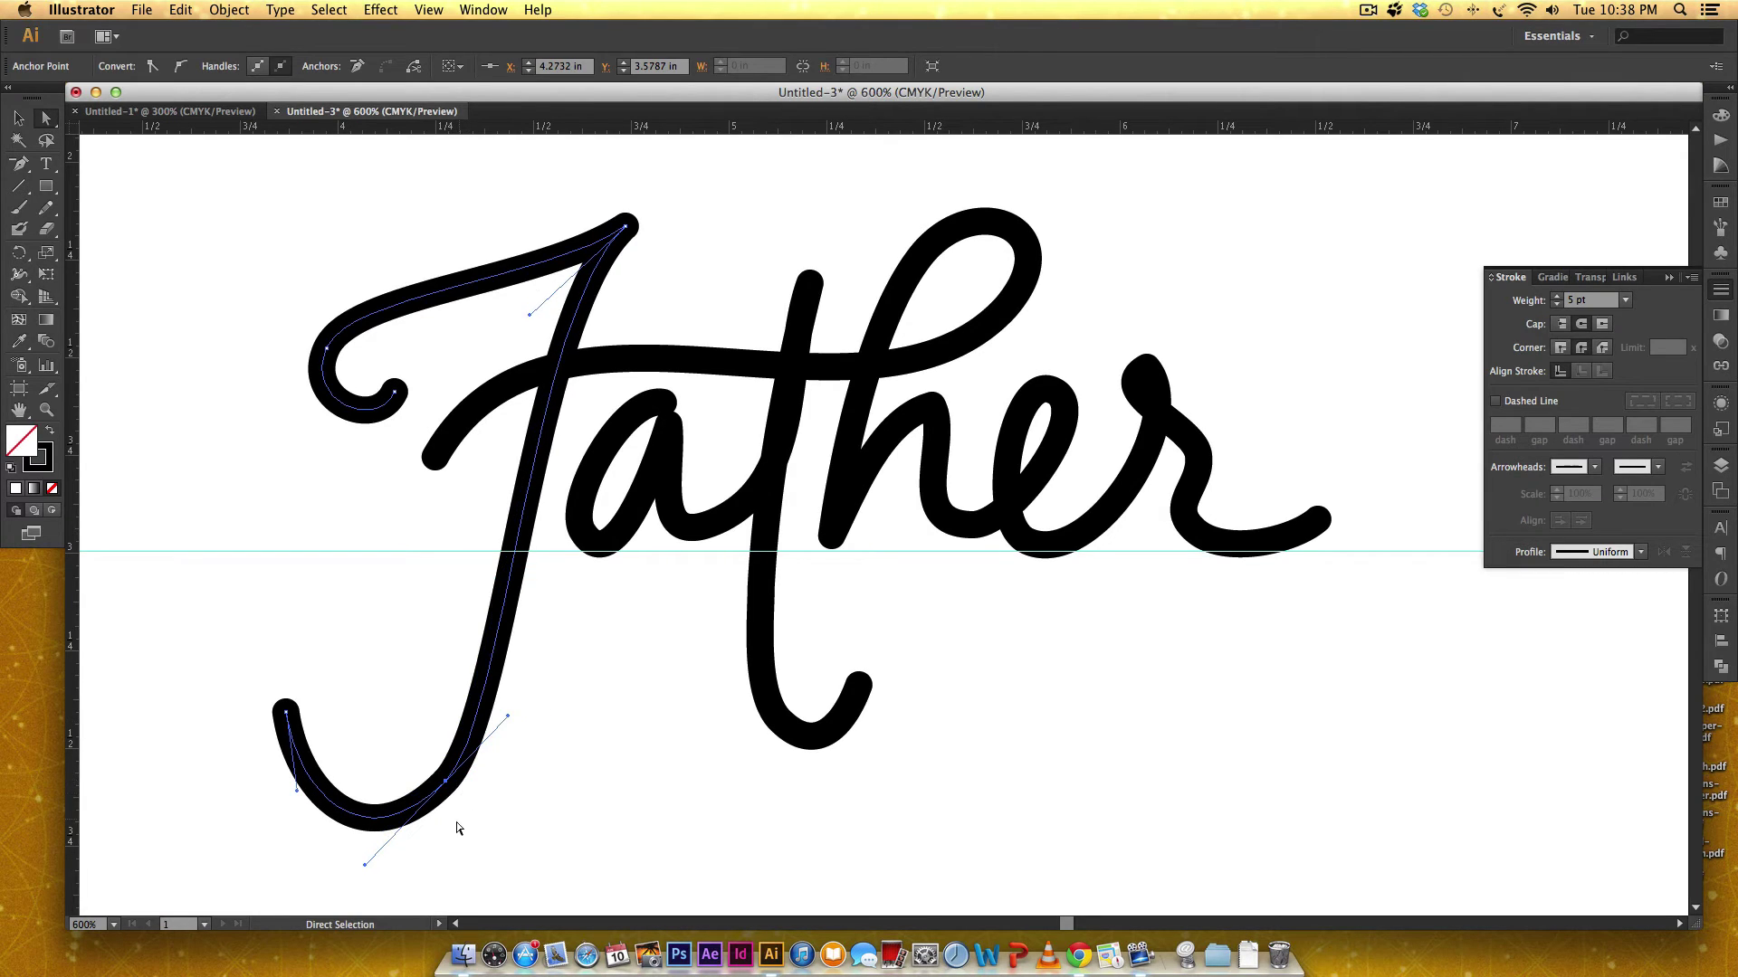
{"action": "left_click_drag", "start_coordinate": [507, 720], "coordinate": [524, 703]}
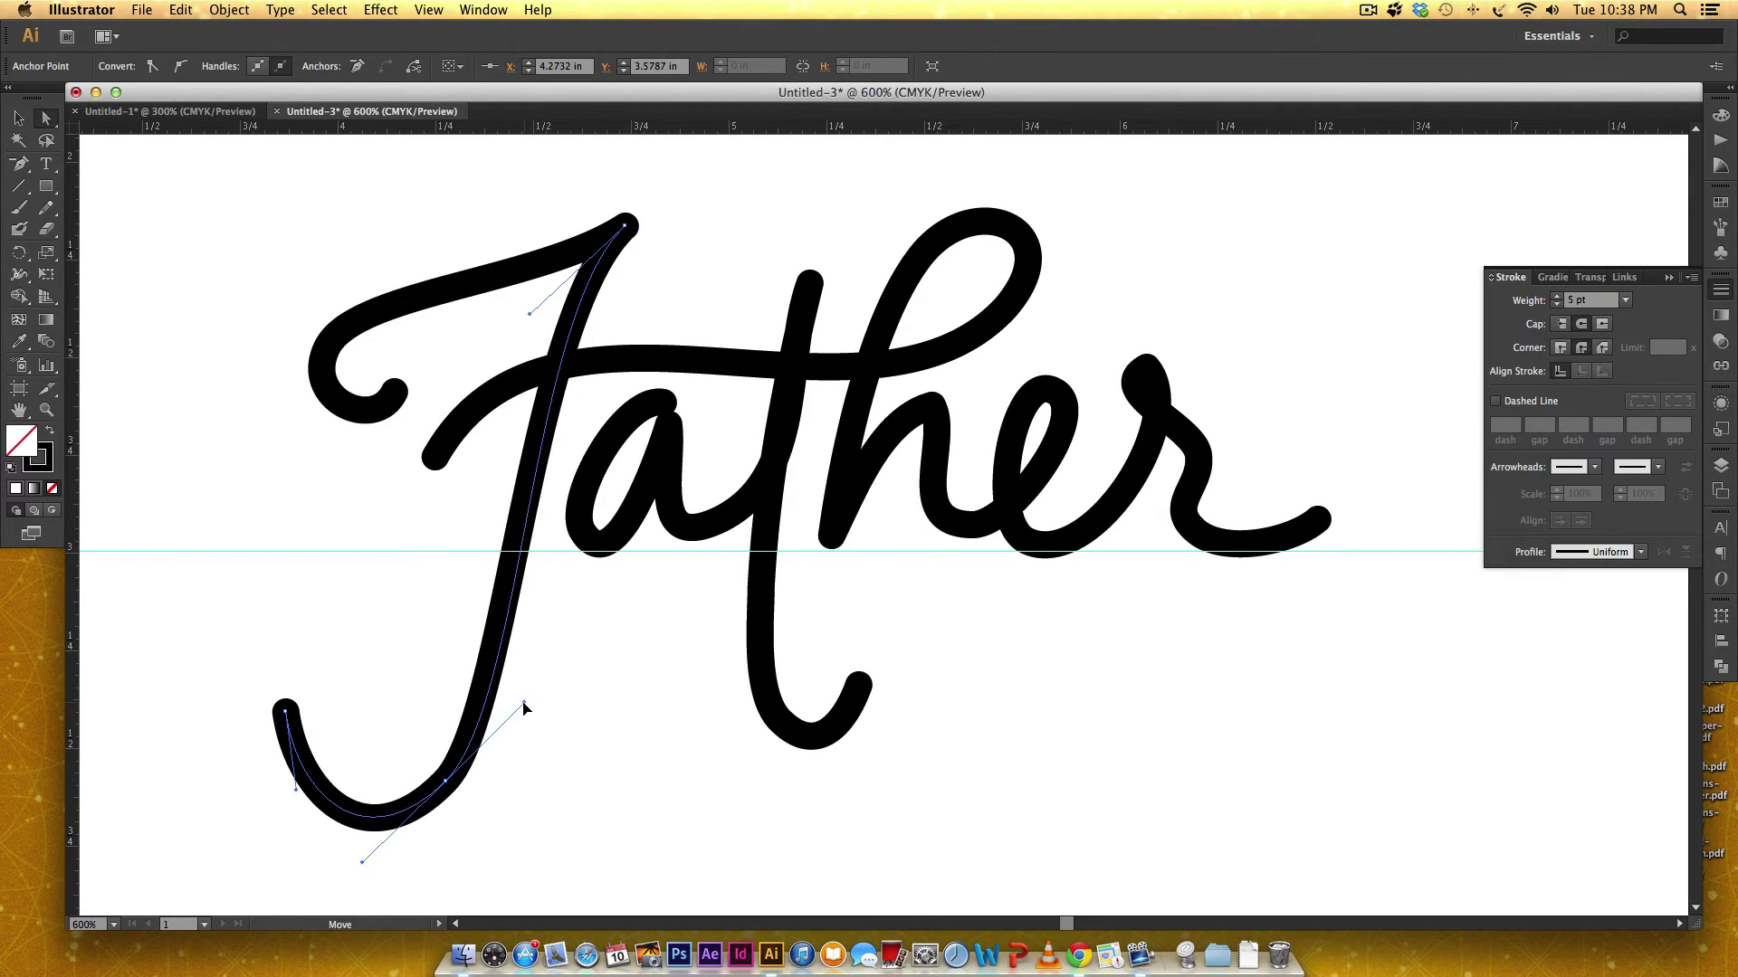
{"action": "left_click_drag", "start_coordinate": [531, 315], "coordinate": [505, 335]}
Marquee-select the descender's lower path and nudge it two steps up and two right
{"action": "left_click", "coordinate": [593, 745]}
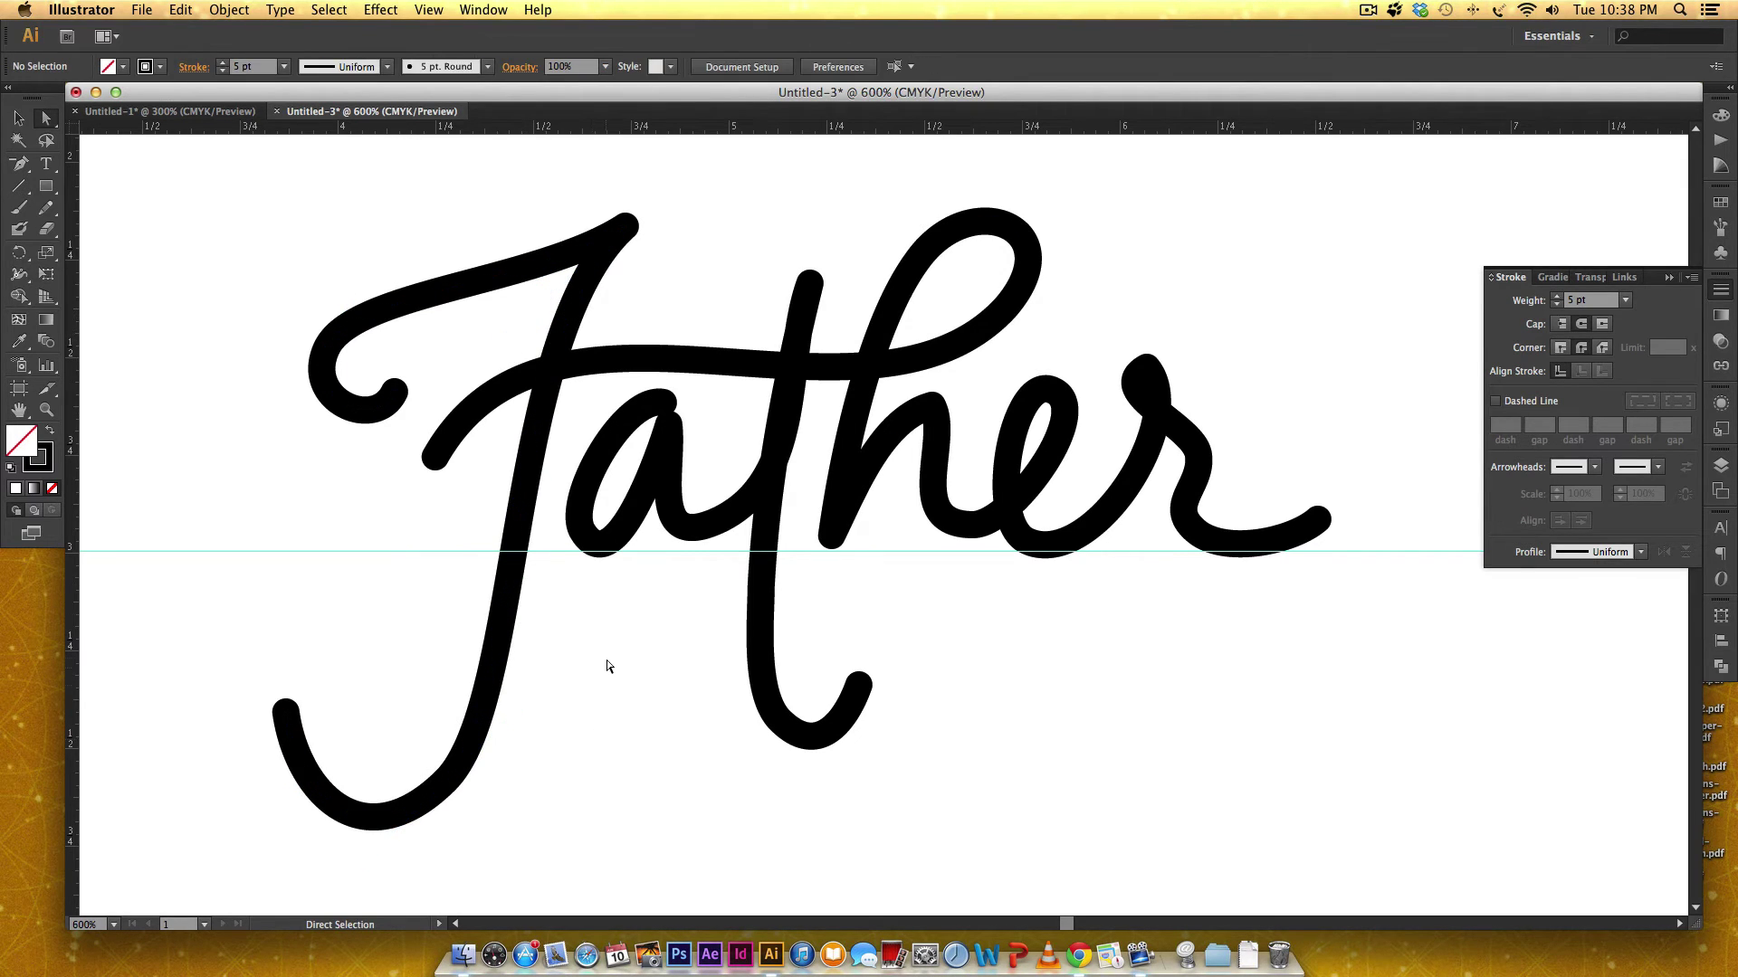
{"action": "scroll", "coordinate": [516, 568], "scroll_direction": "down", "scroll_amount": 1}
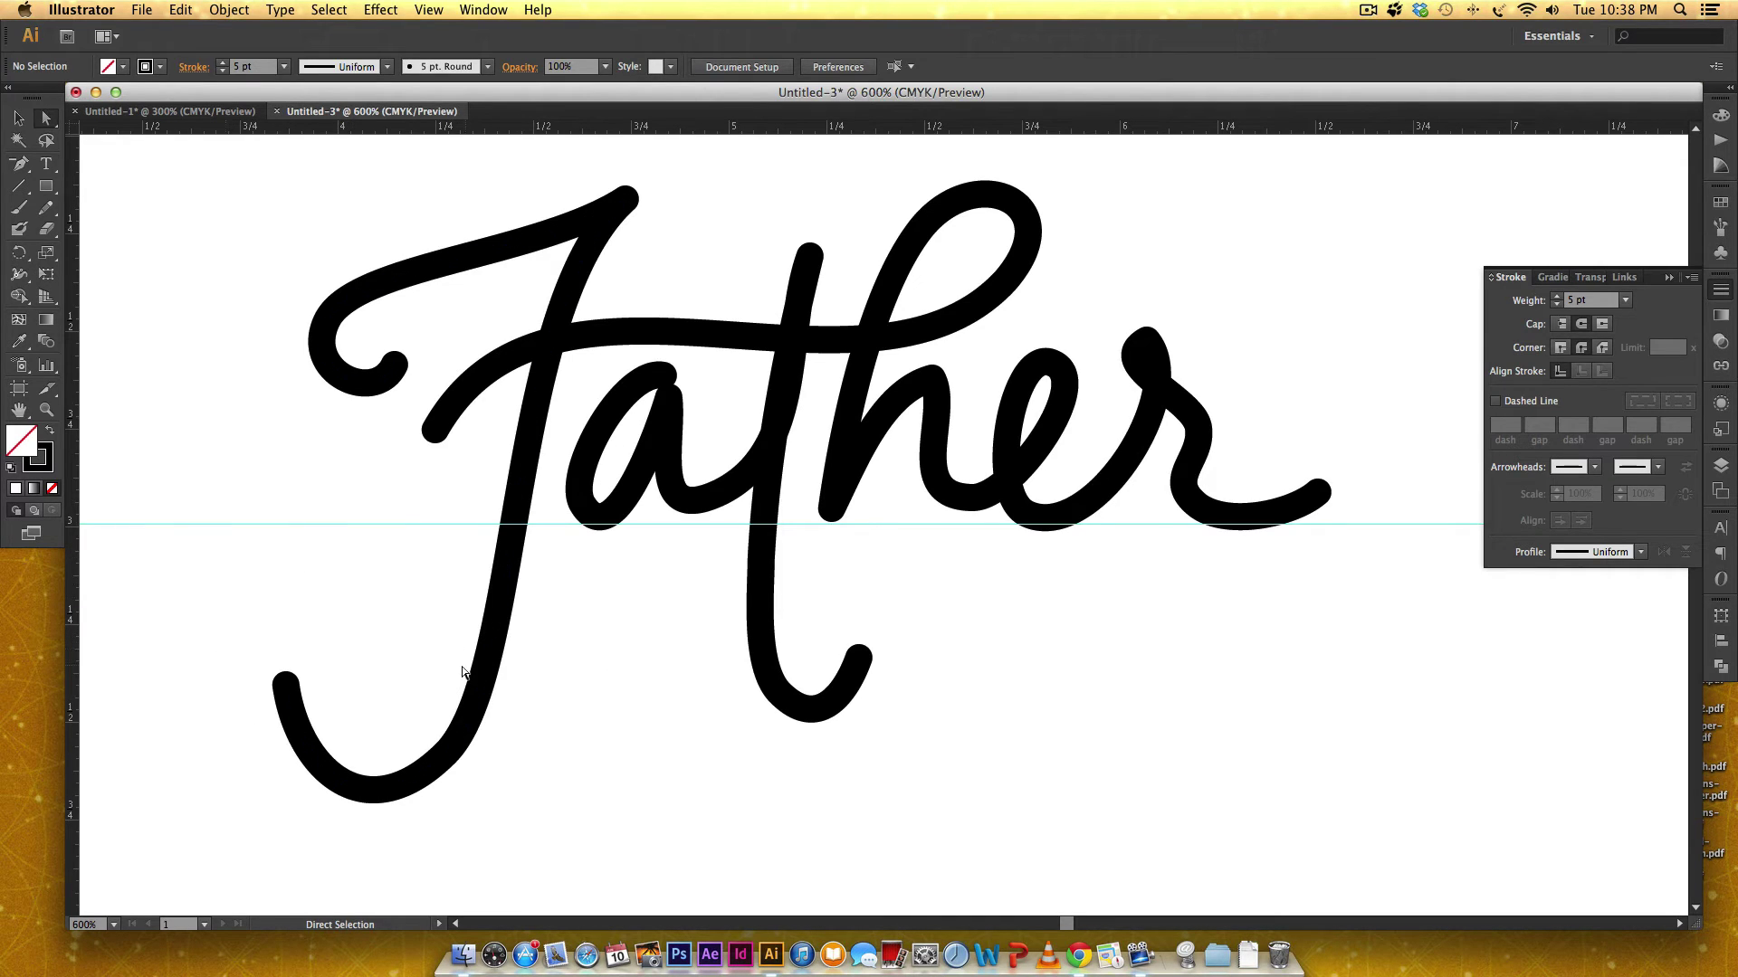
{"action": "left_click_drag", "start_coordinate": [226, 563], "coordinate": [220, 671]}
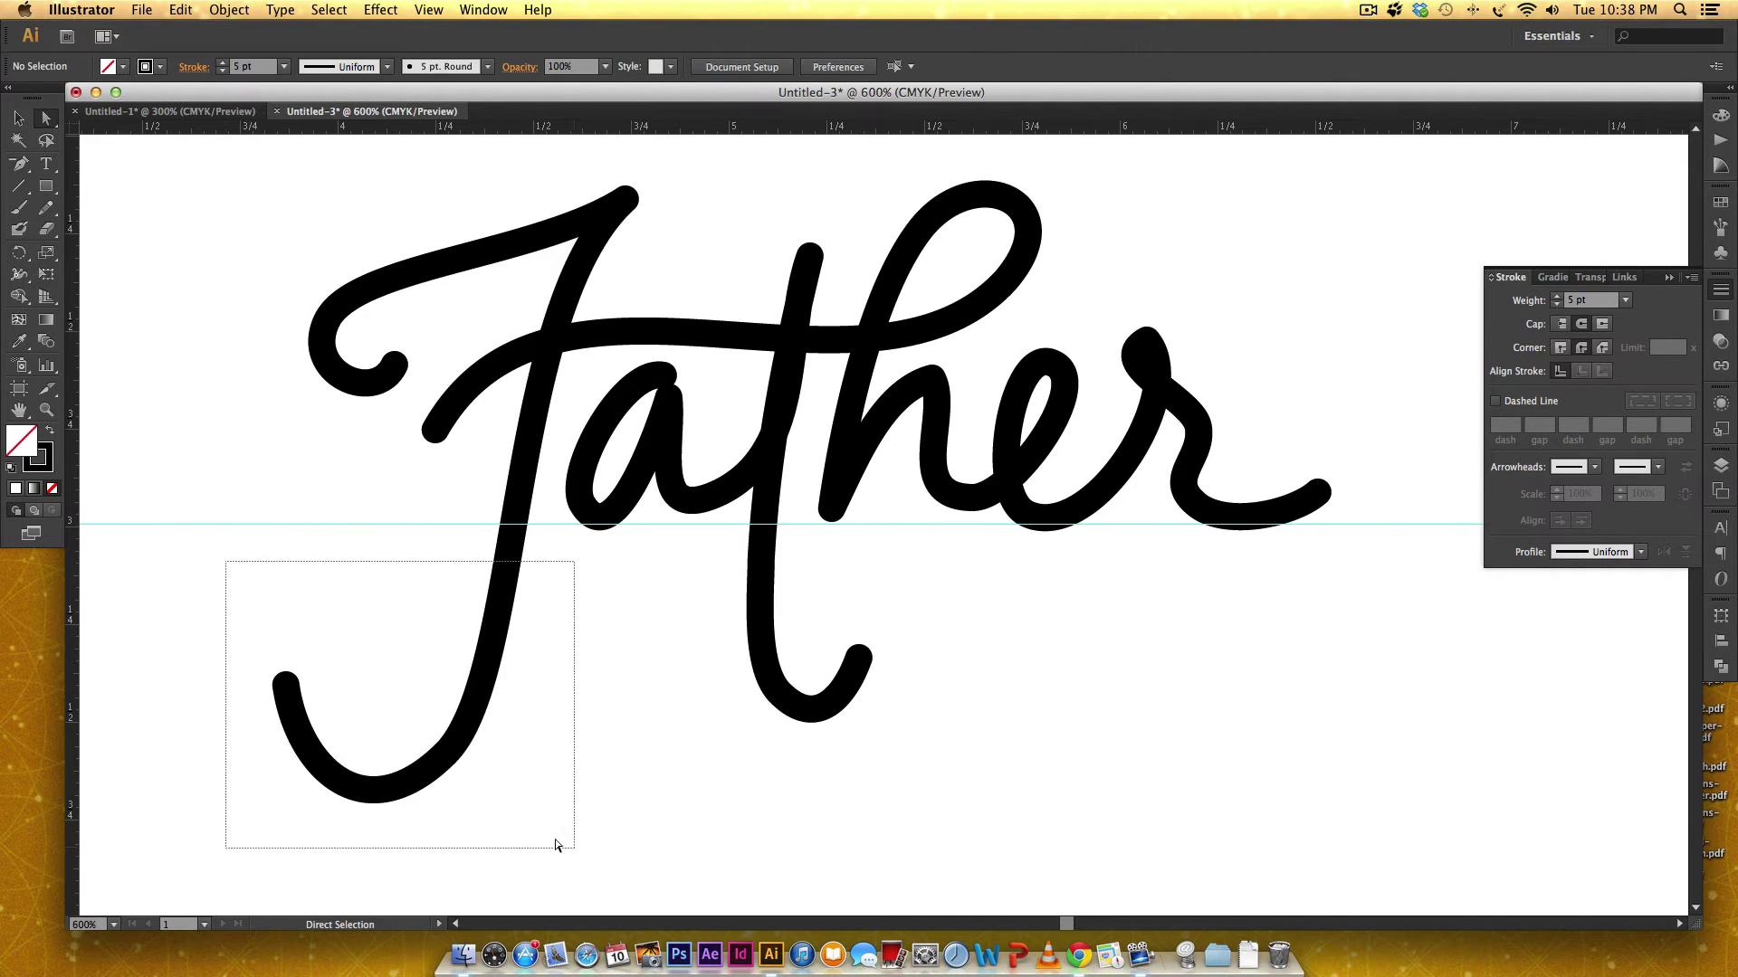
{"action": "left_click_drag", "start_coordinate": [188, 551], "coordinate": [630, 869]}
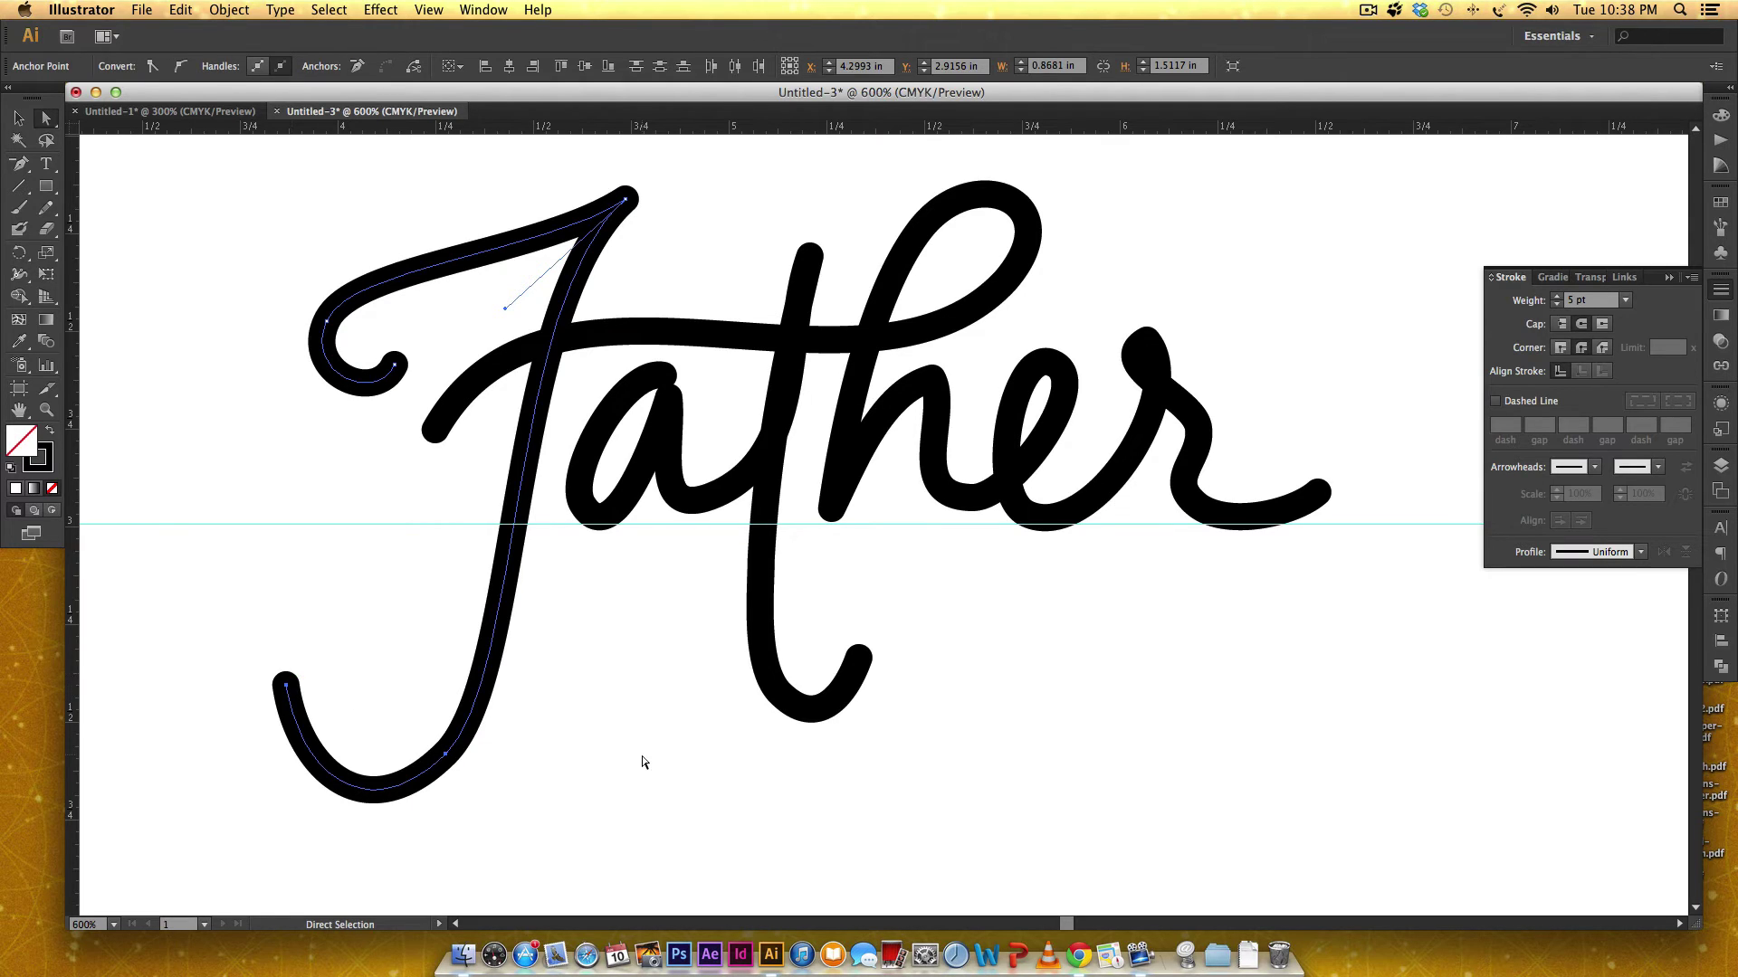
{"action": "key", "text": "Up"}
{"action": "key", "text": "Up"}
{"action": "key", "text": "Up"}
{"action": "key", "text": "Up"}
{"action": "key", "text": "Up"}
{"action": "key", "text": "Up"}
{"action": "key", "text": "Up"}
{"action": "key", "text": "Up"}
{"action": "key", "text": "Up"}
{"action": "key", "text": "Up"}
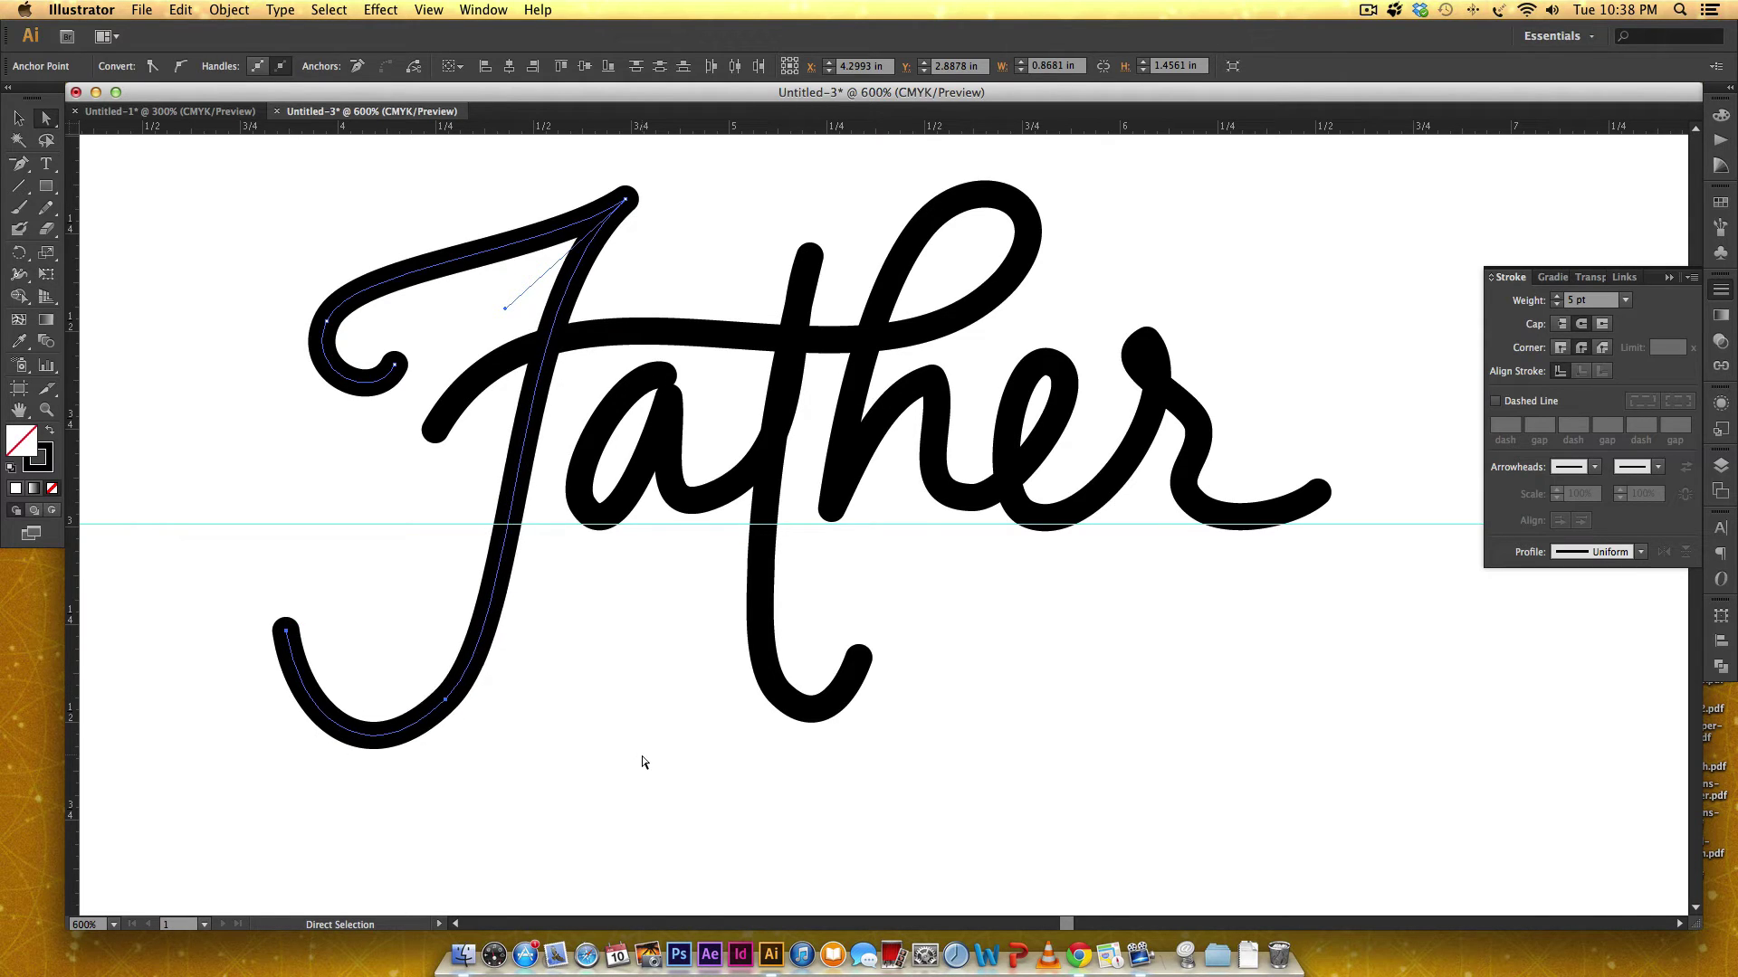
{"action": "key", "text": "Up"}
{"action": "key", "text": "Up"}
{"action": "key", "text": "Up"}
{"action": "key", "text": "Right"}
{"action": "key", "text": "Right"}
{"action": "key", "text": "Right"}
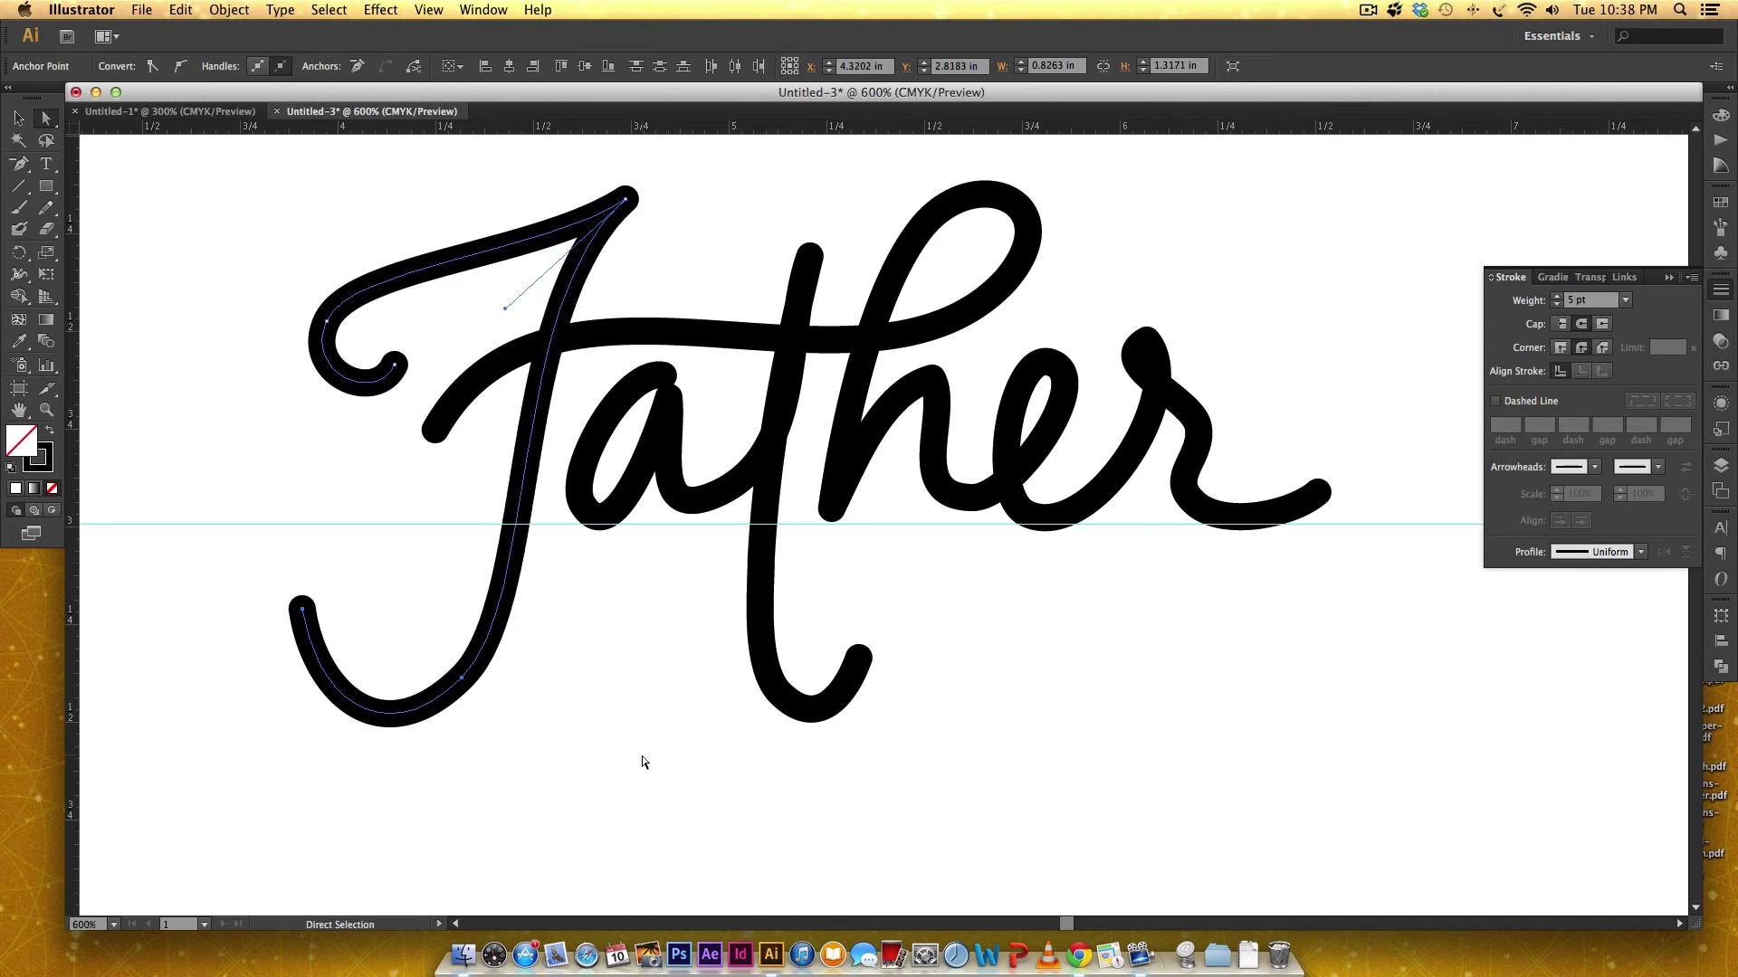
{"action": "key", "text": "Right"}
Drag the bottom anchor's handles to tighten the descender's lower curve
{"action": "left_click", "coordinate": [643, 763]}
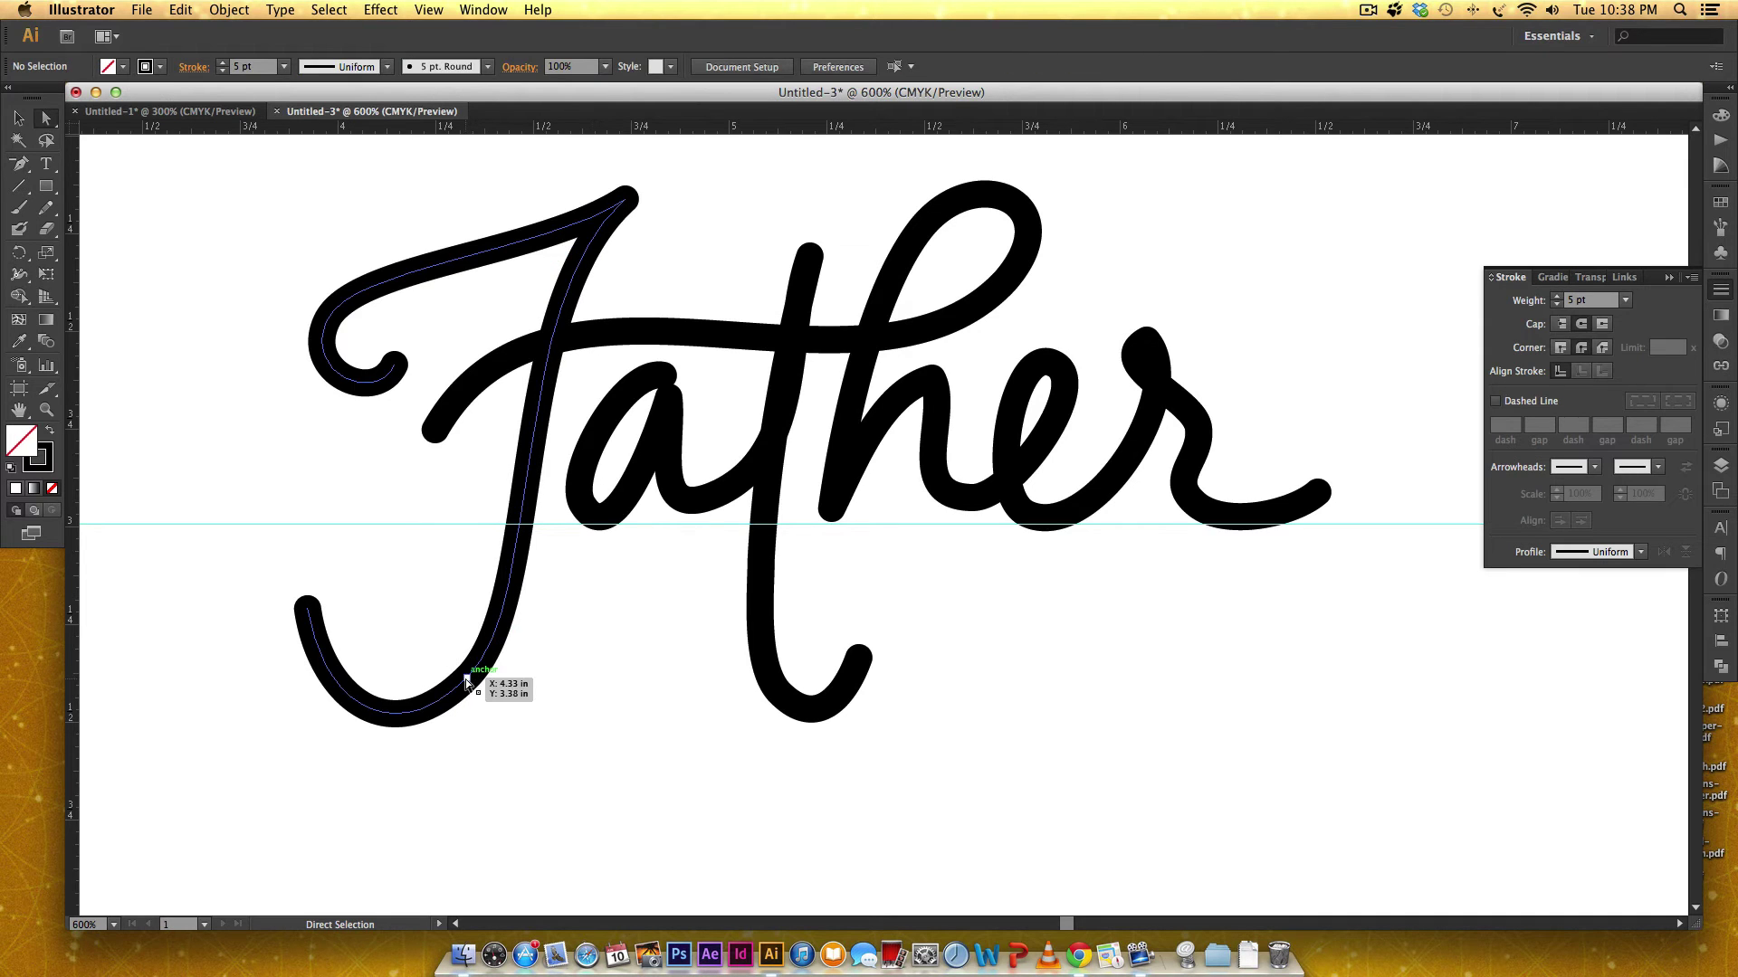
{"action": "left_click", "coordinate": [466, 678]}
{"action": "left_click_drag", "start_coordinate": [385, 767], "coordinate": [388, 782]}
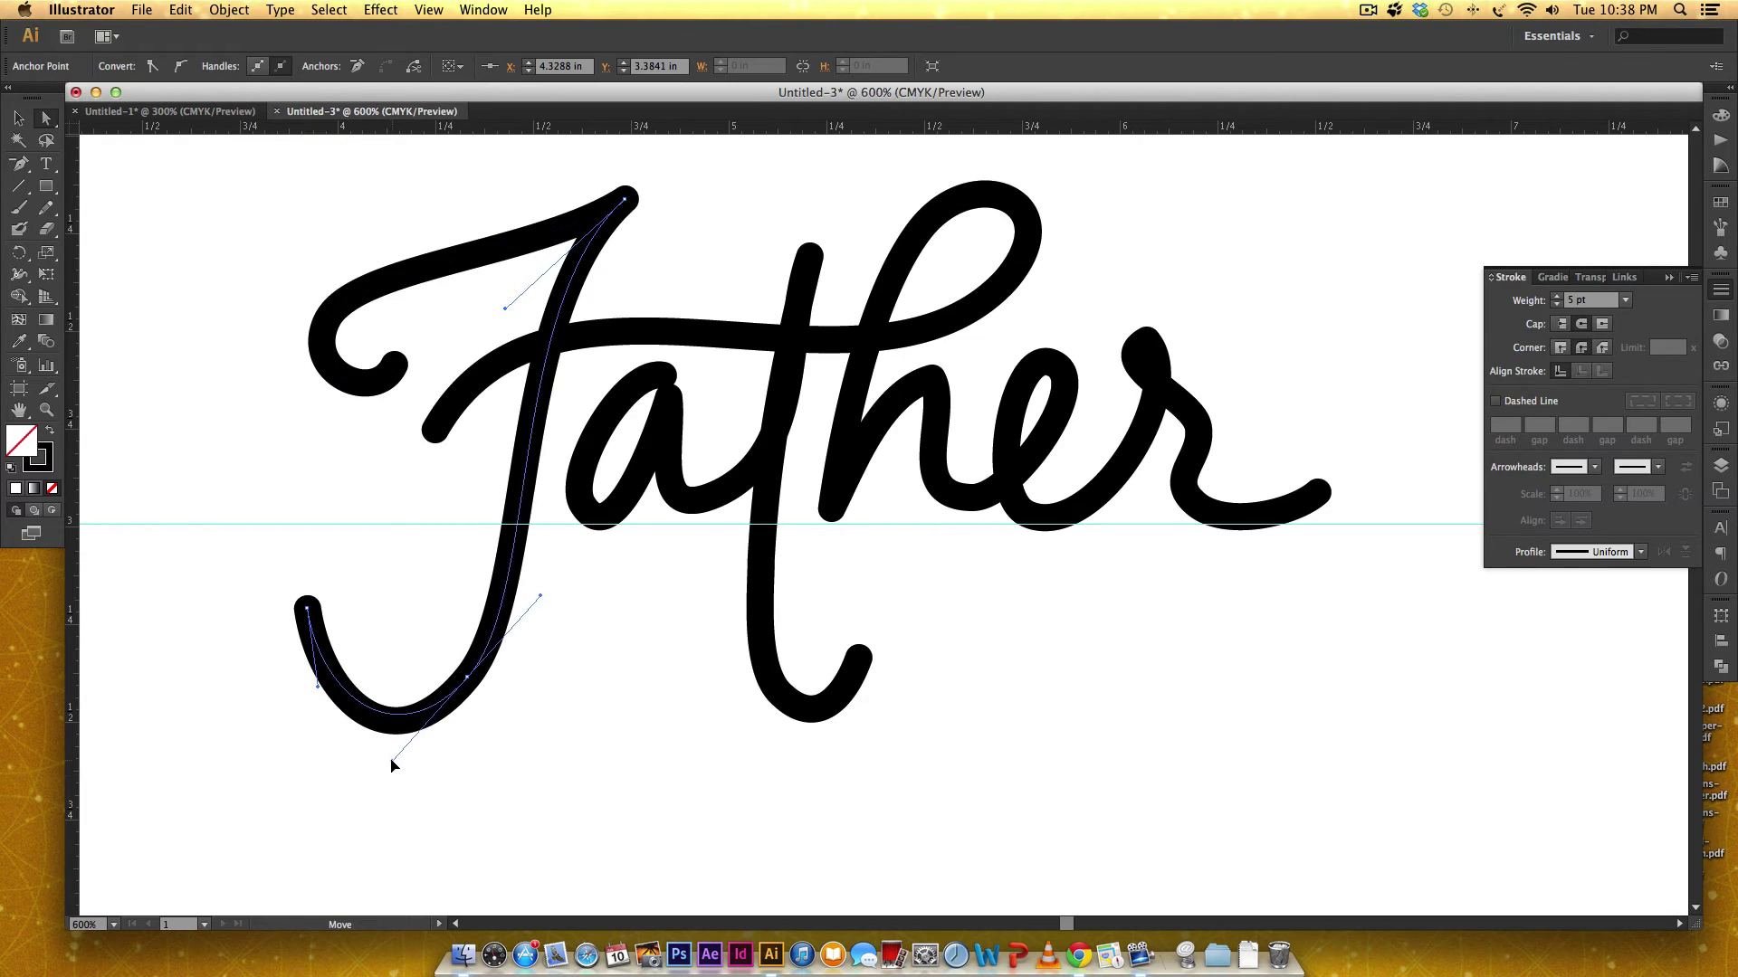
{"action": "left_click_drag", "start_coordinate": [388, 780], "coordinate": [387, 750]}
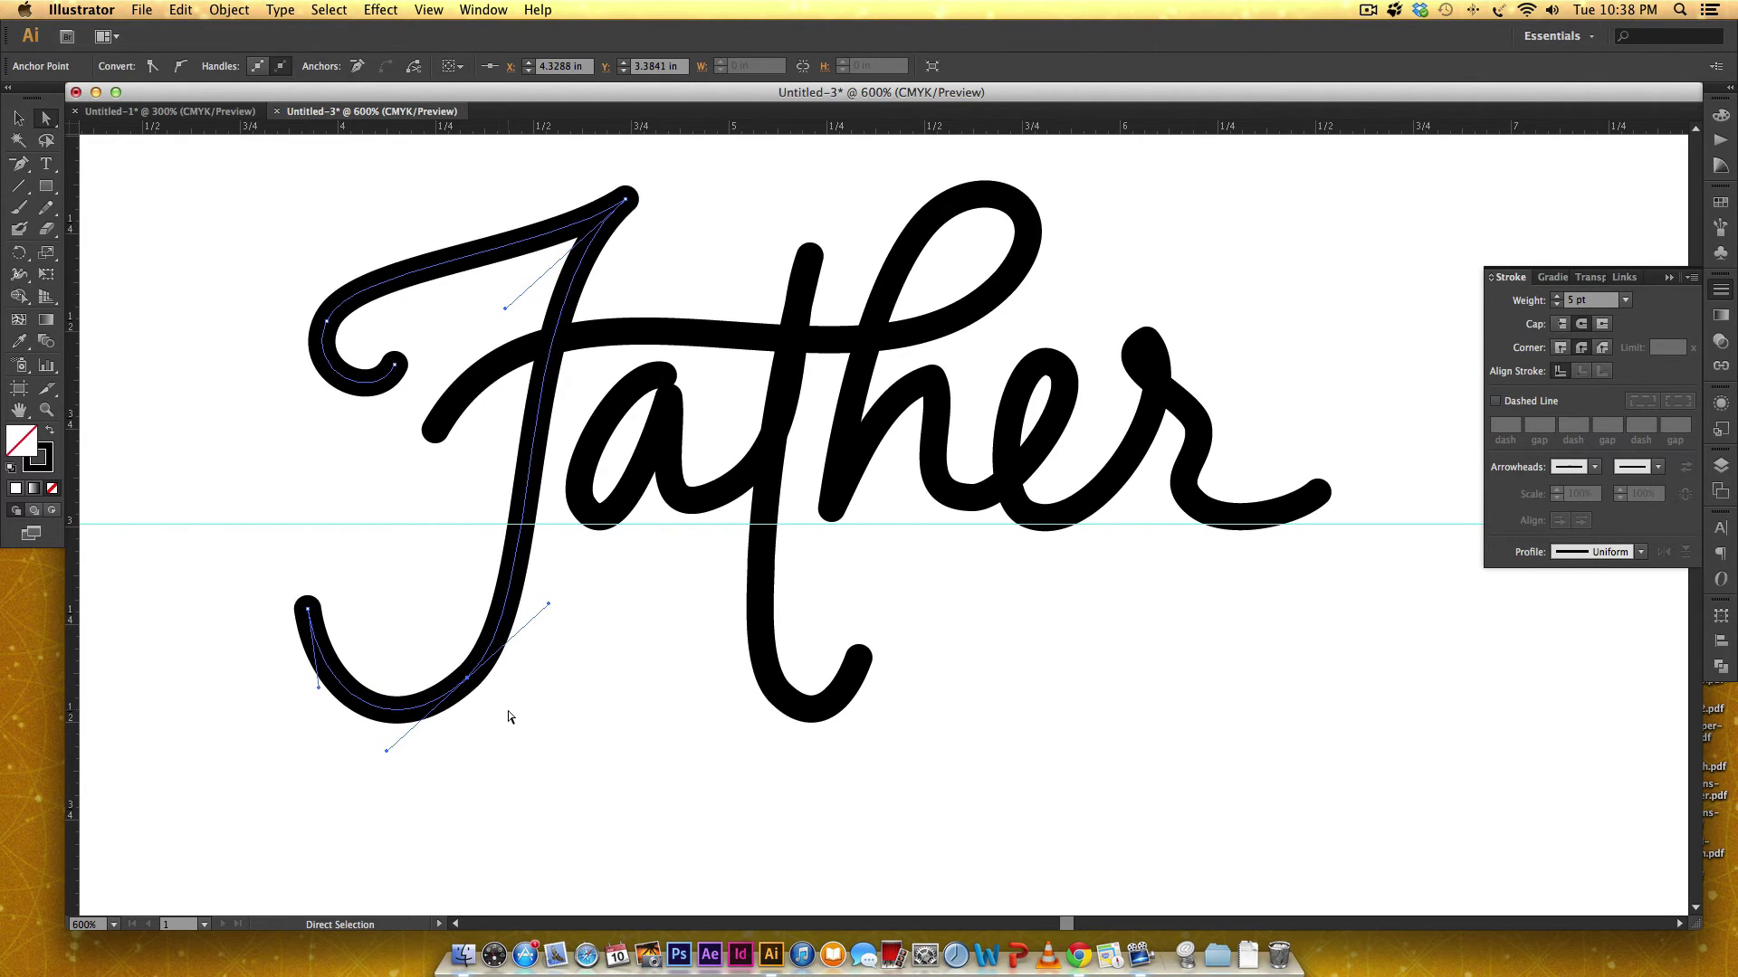
Delete the descender's bottom anchor and stretch the remaining handles into one smooth sweep
{"action": "key", "text": "p"}
{"action": "left_click", "coordinate": [466, 678]}
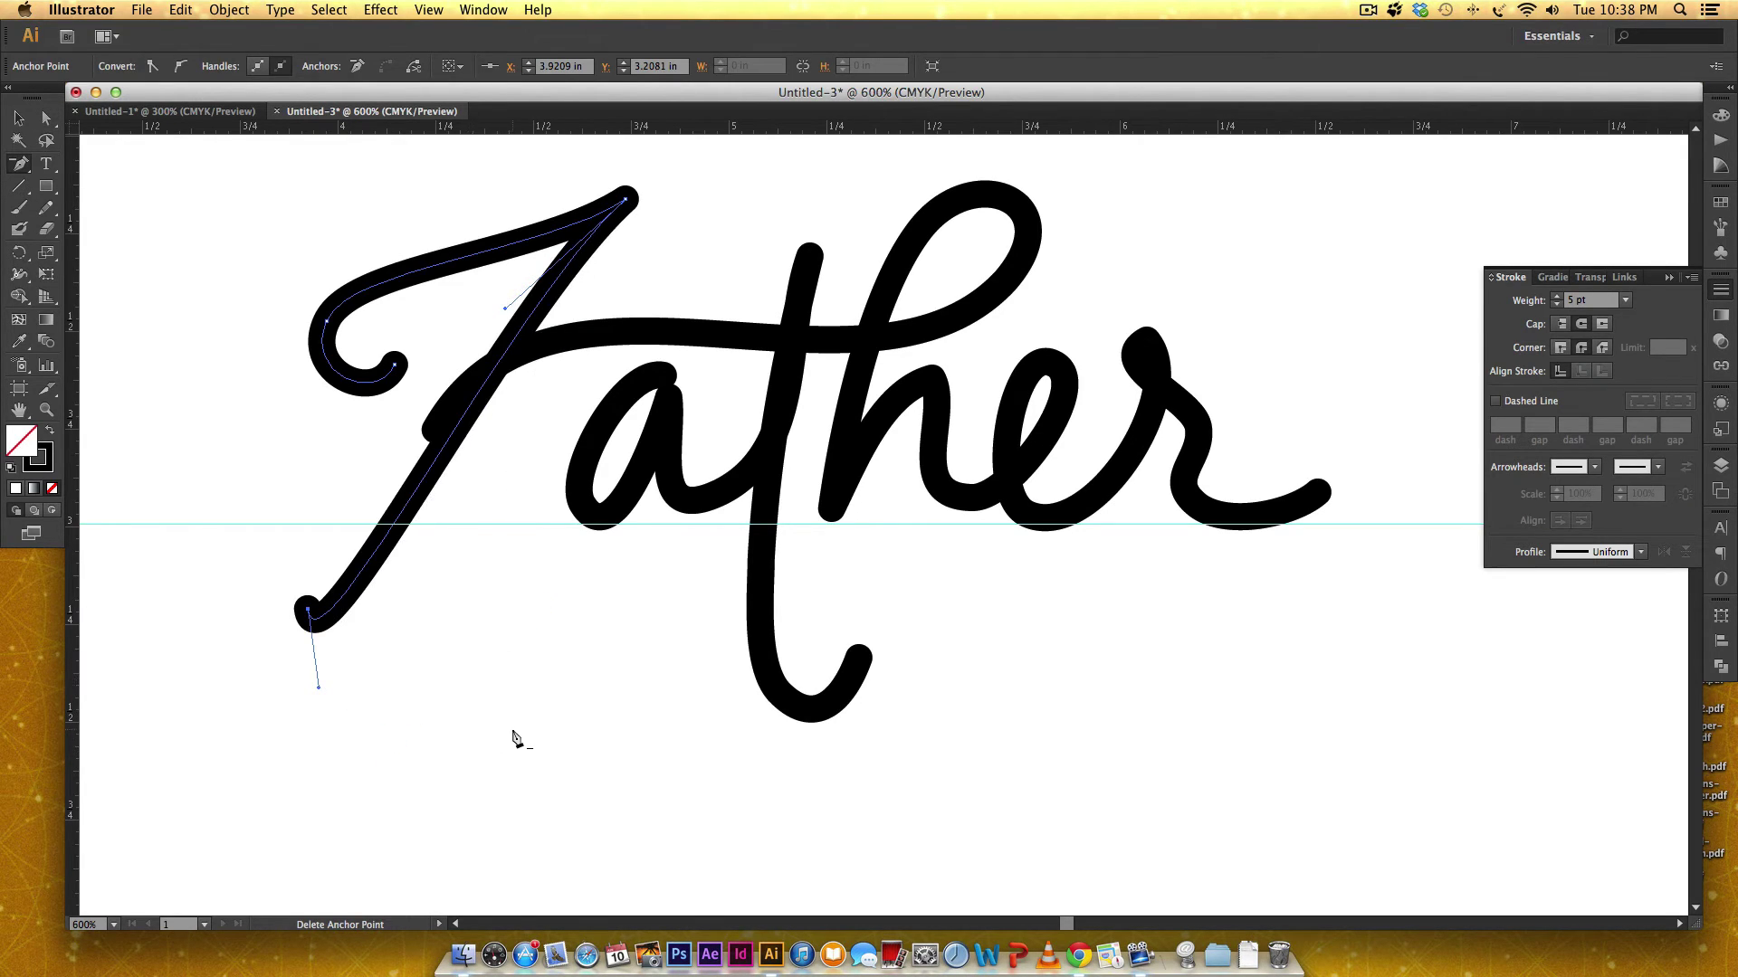
{"action": "key", "text": "a"}
{"action": "mouse_move", "coordinate": [317, 687]}
{"action": "left_mouse_down"}
{"action": "mouse_move", "coordinate": [435, 864]}
{"action": "mouse_move", "coordinate": [504, 885]}
{"action": "left_mouse_up"}
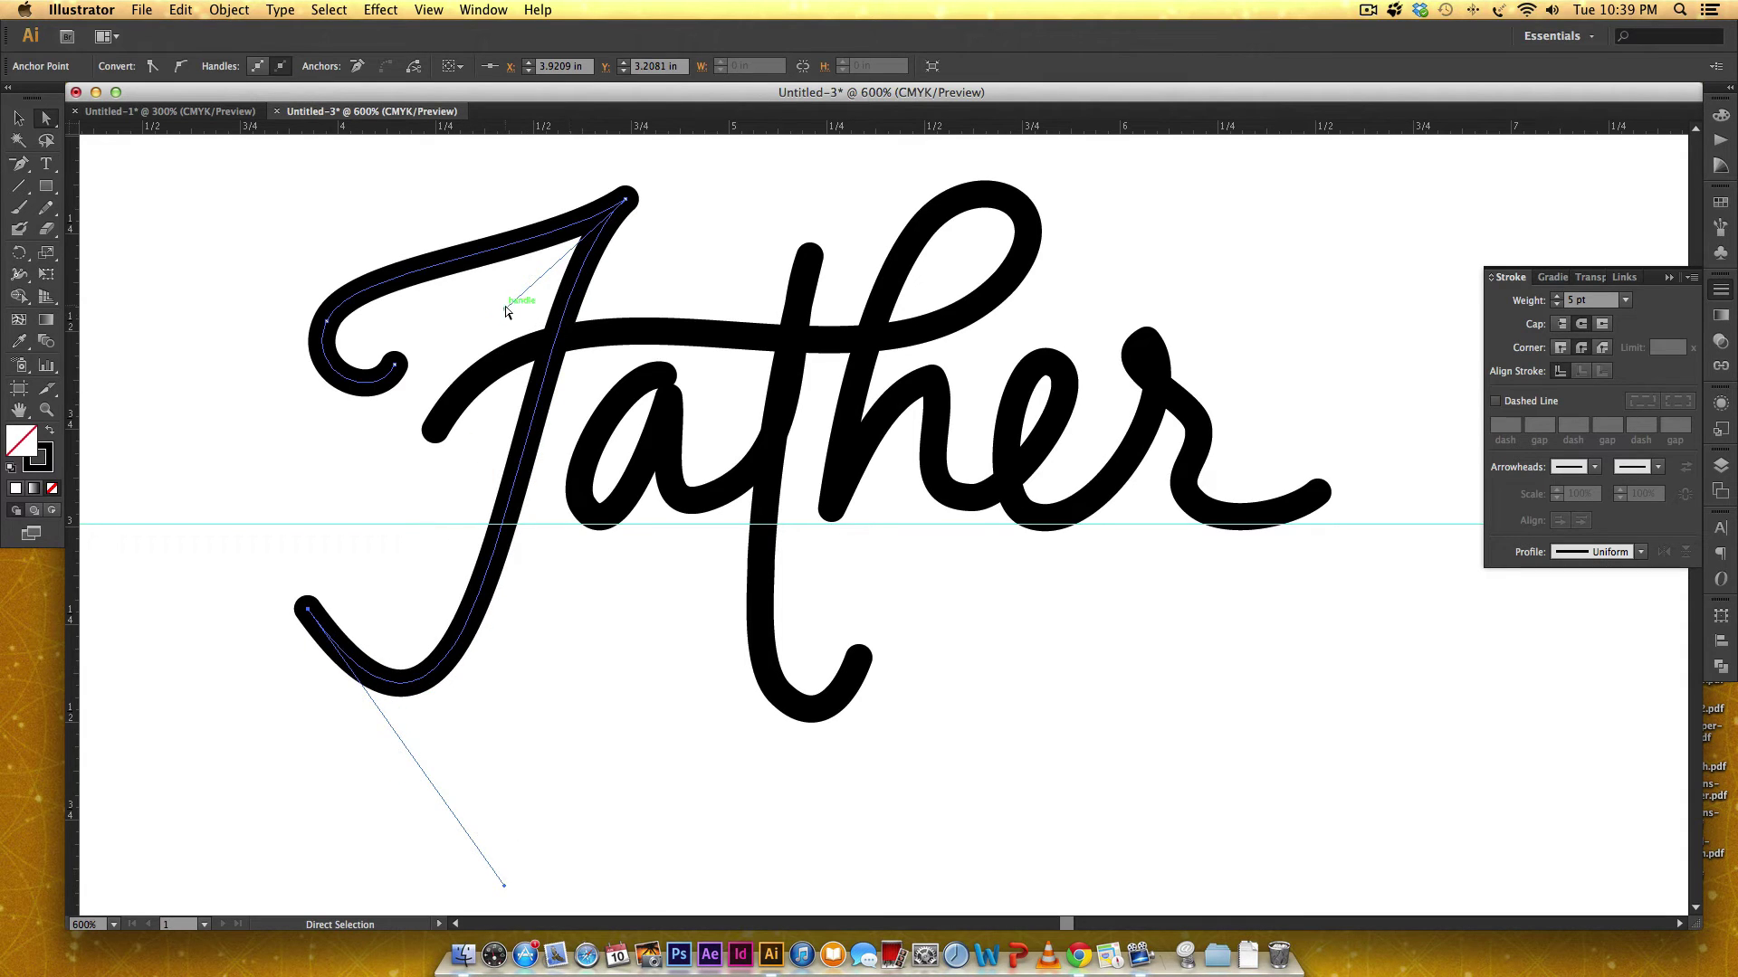
{"action": "left_click_drag", "start_coordinate": [505, 307], "coordinate": [465, 338]}
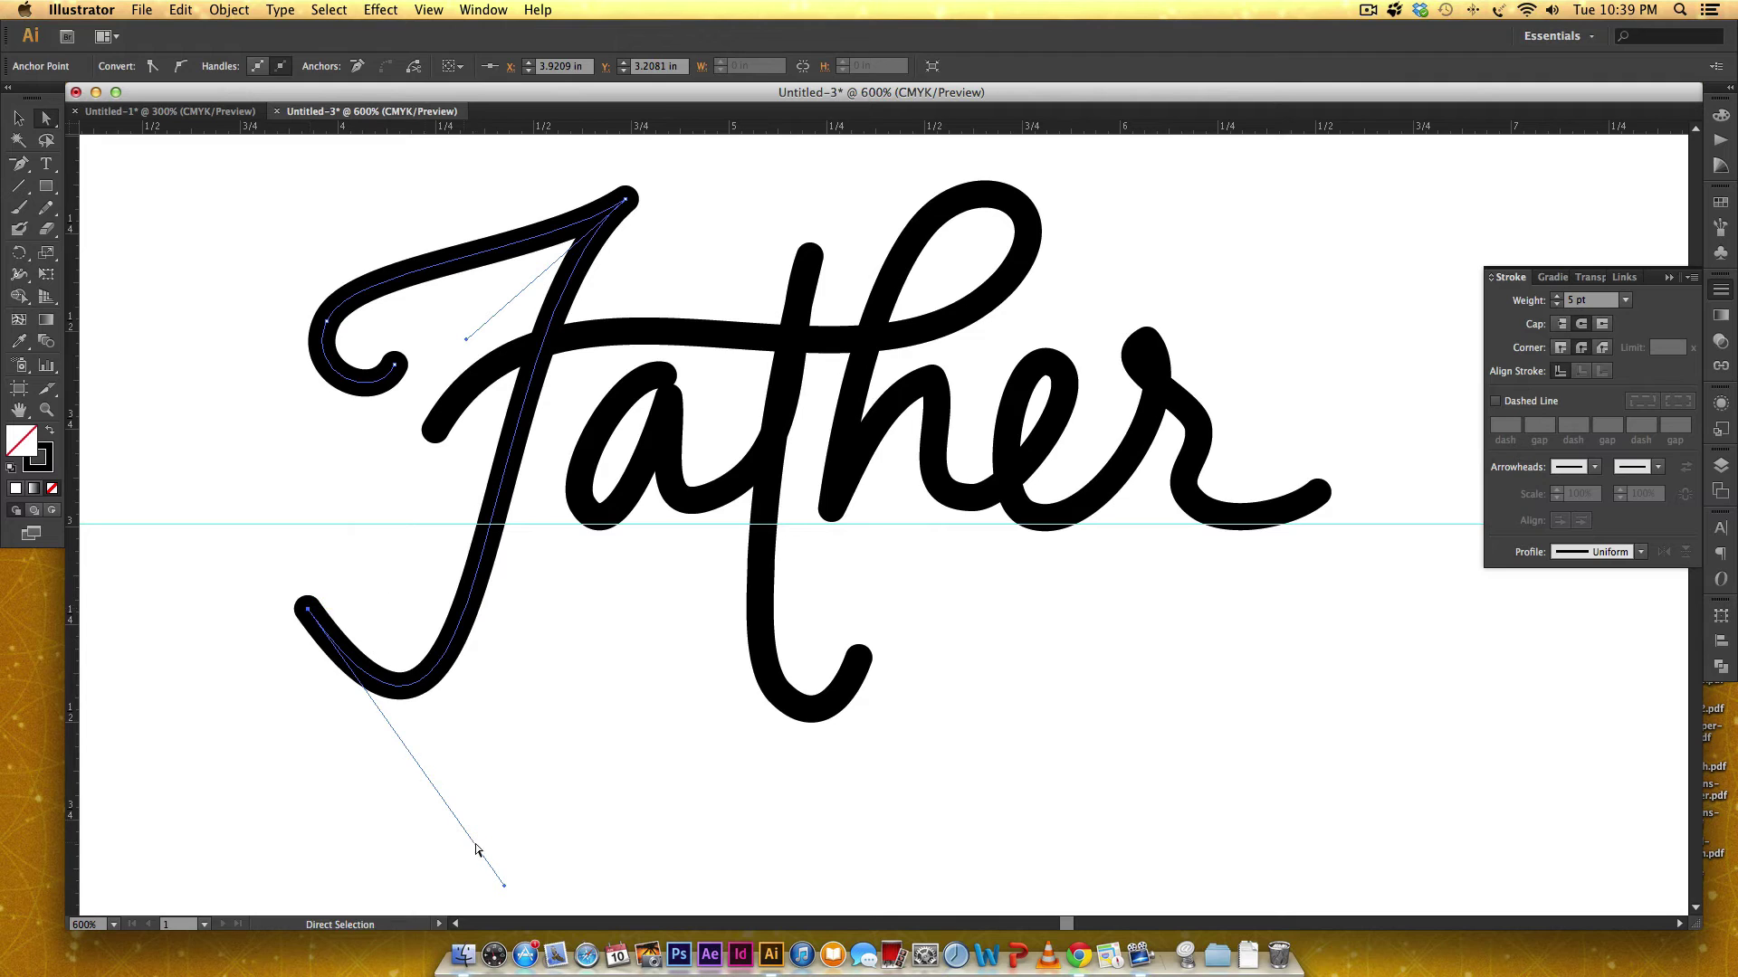
{"action": "left_click_drag", "start_coordinate": [504, 886], "coordinate": [496, 887]}
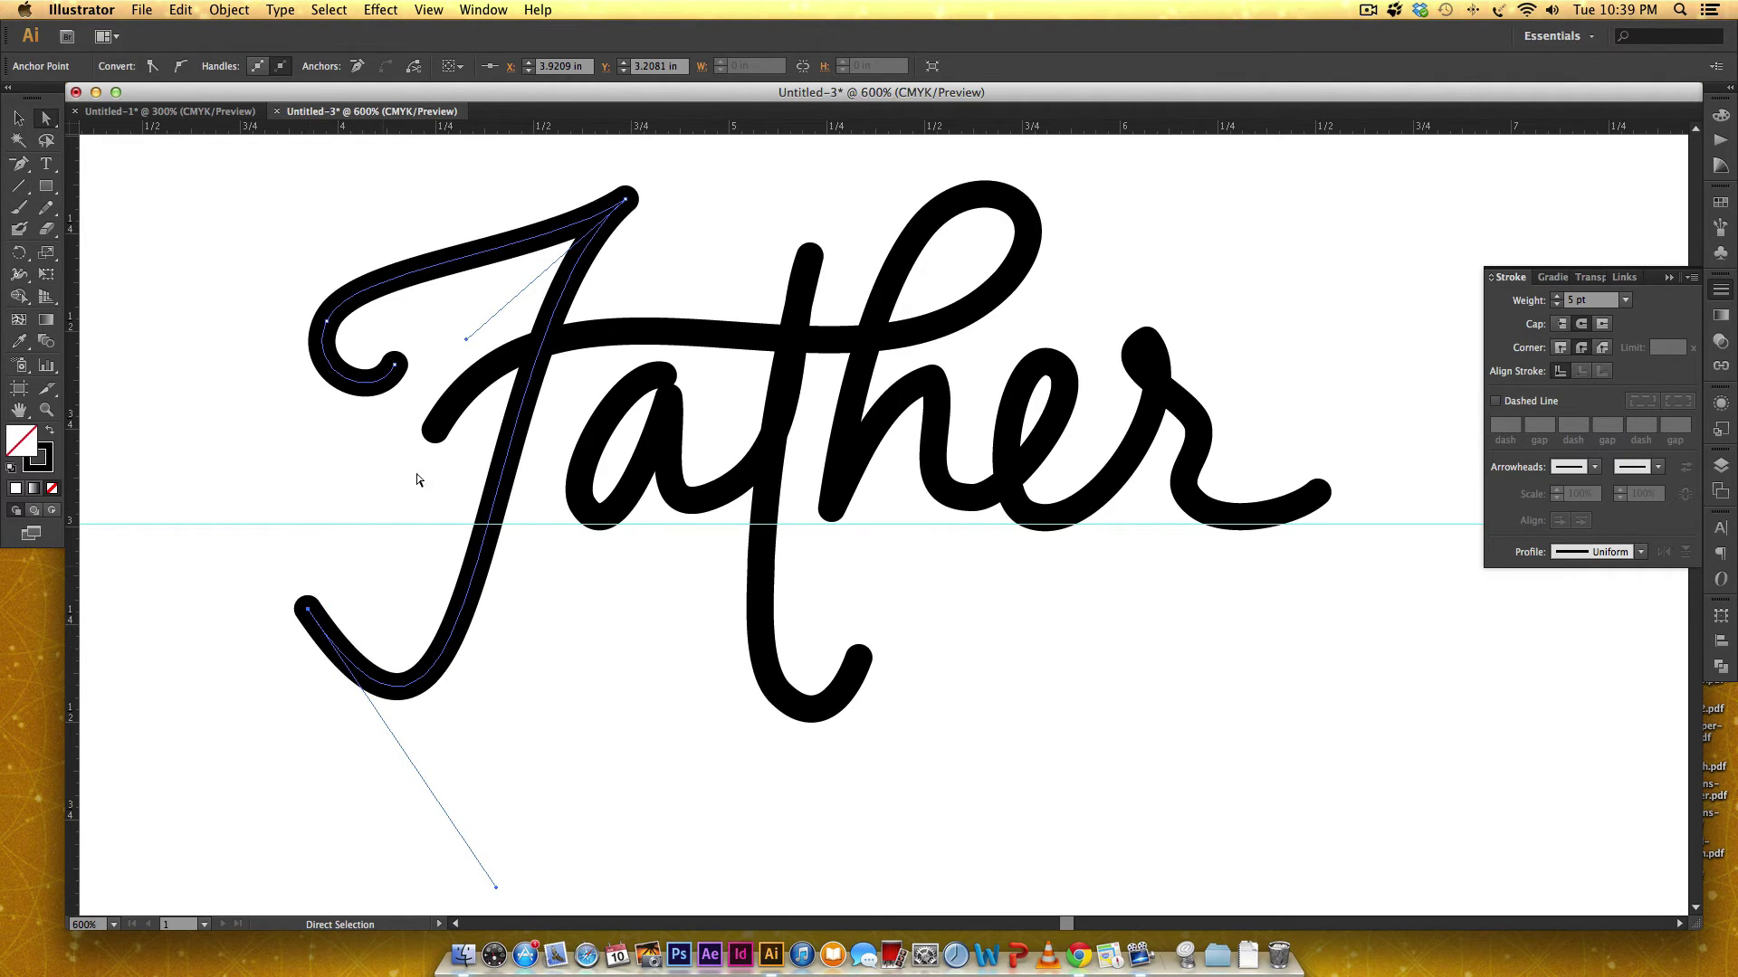
{"action": "left_click", "coordinate": [626, 199]}
Pull smooth handles out of the tail anchor with Convert Anchor Point and tune the hook's curve
{"action": "left_click", "coordinate": [20, 168]}
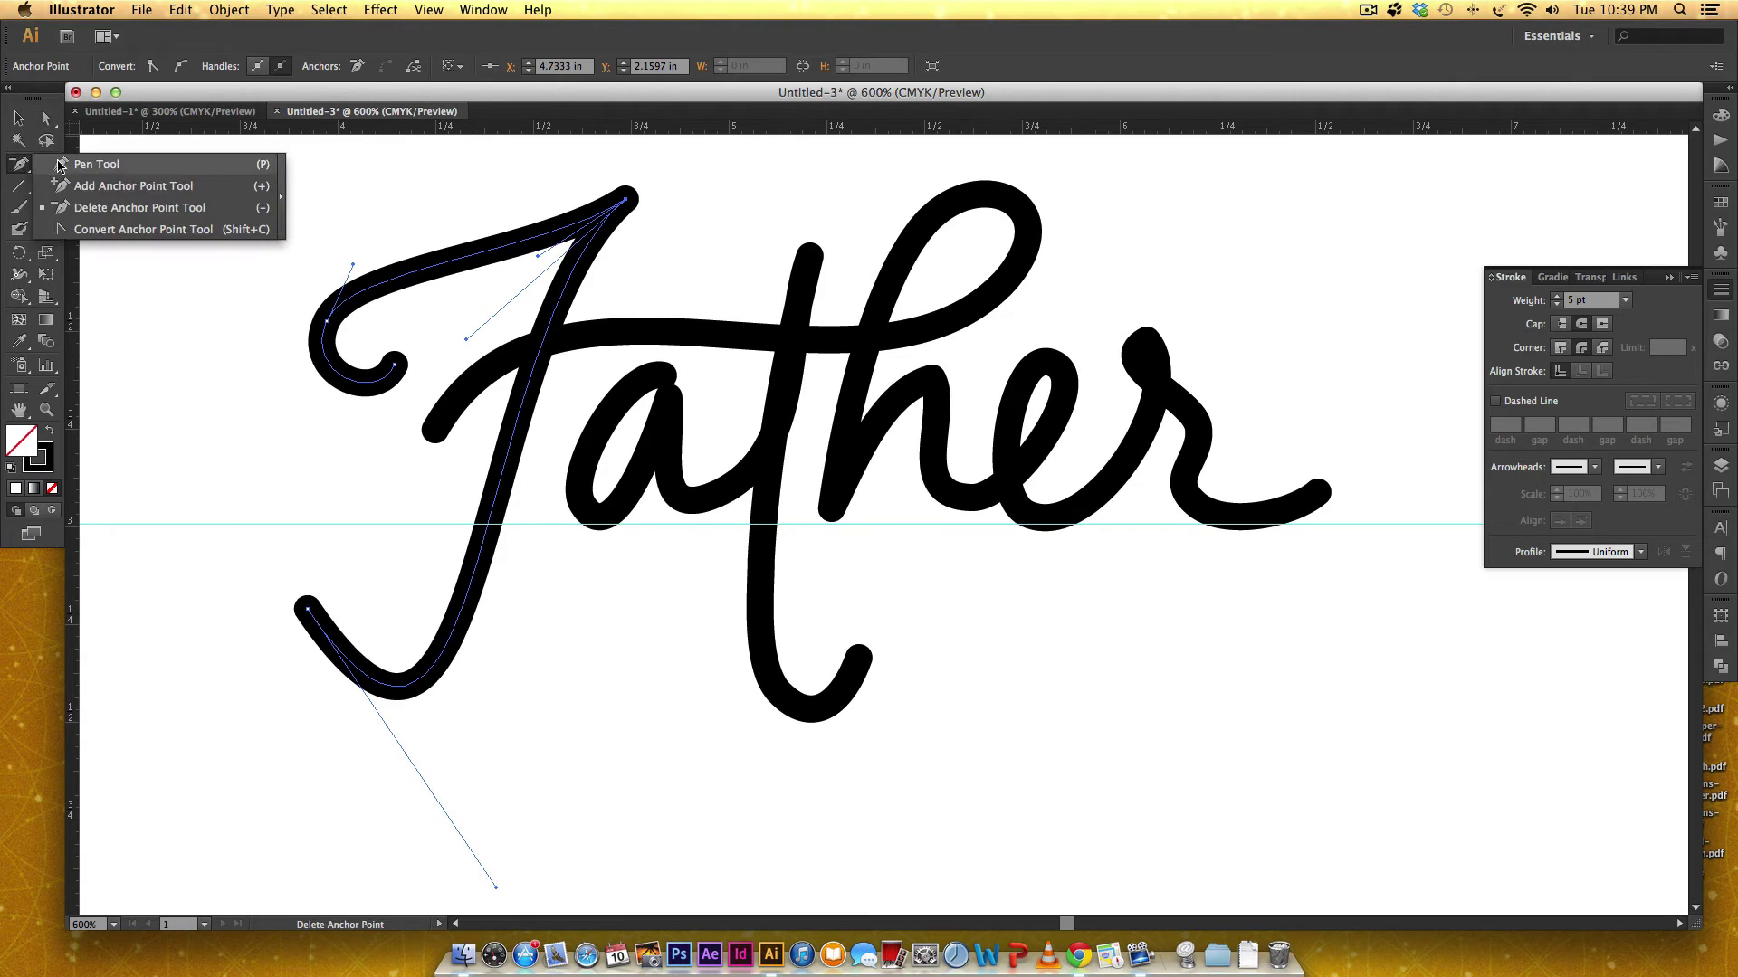
{"action": "left_click", "coordinate": [176, 231]}
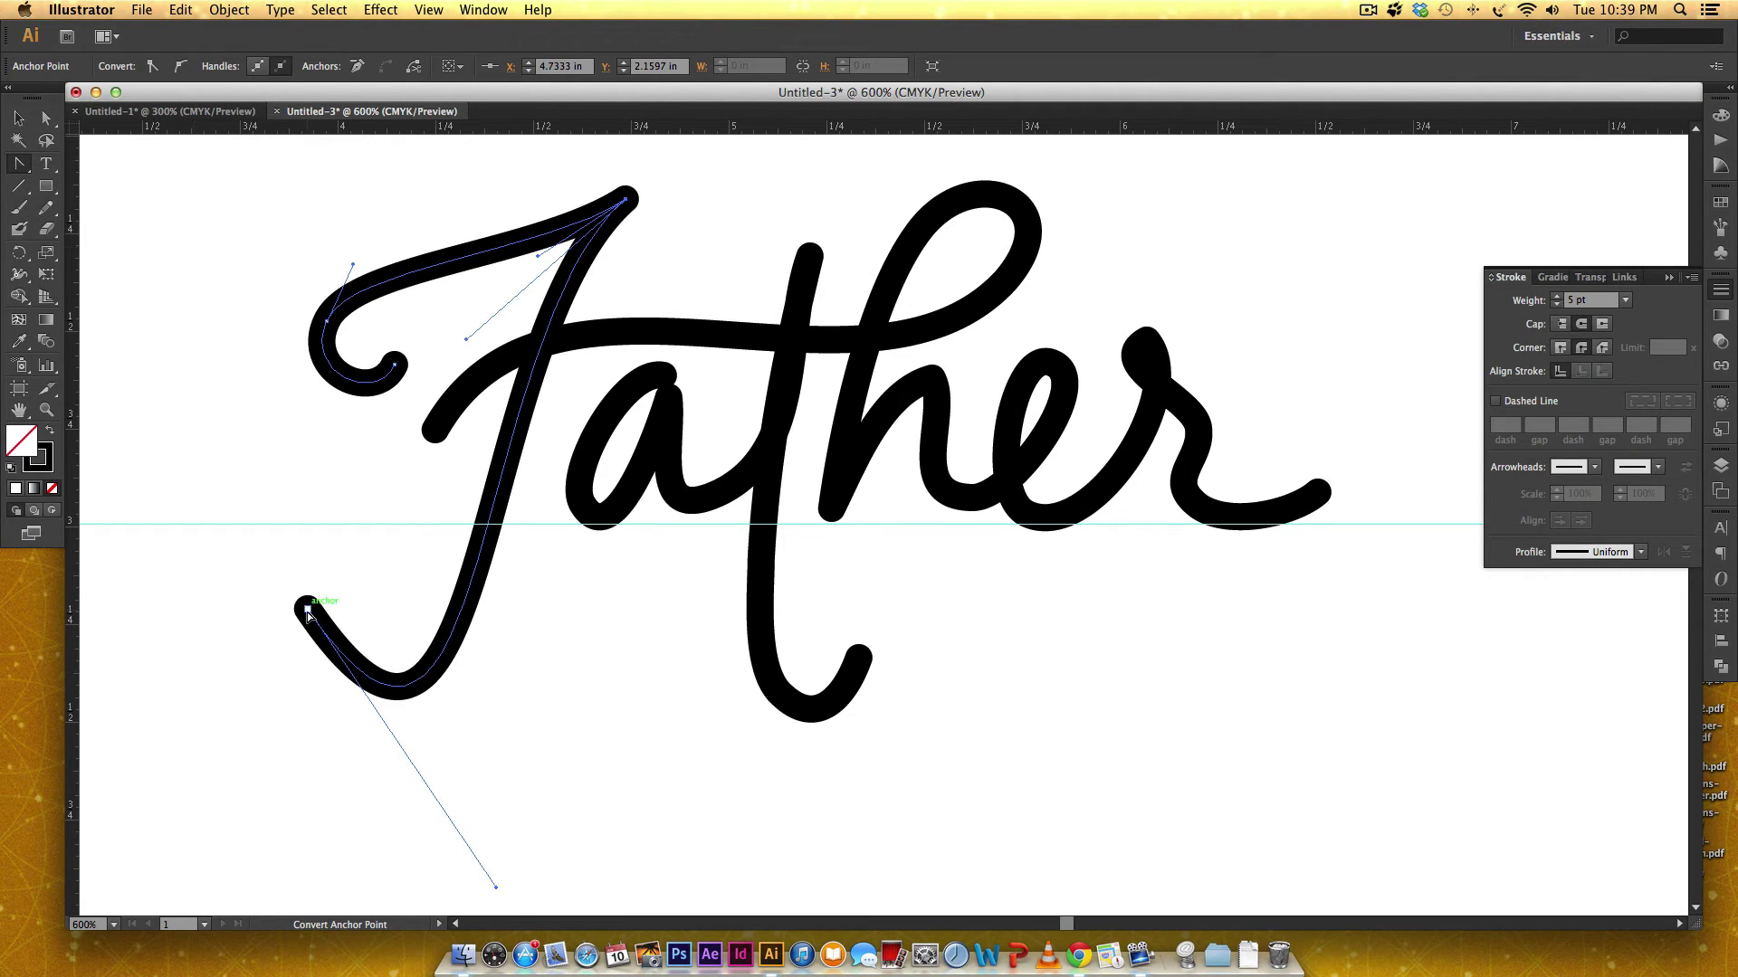
{"action": "left_click_drag", "start_coordinate": [308, 614], "coordinate": [217, 573]}
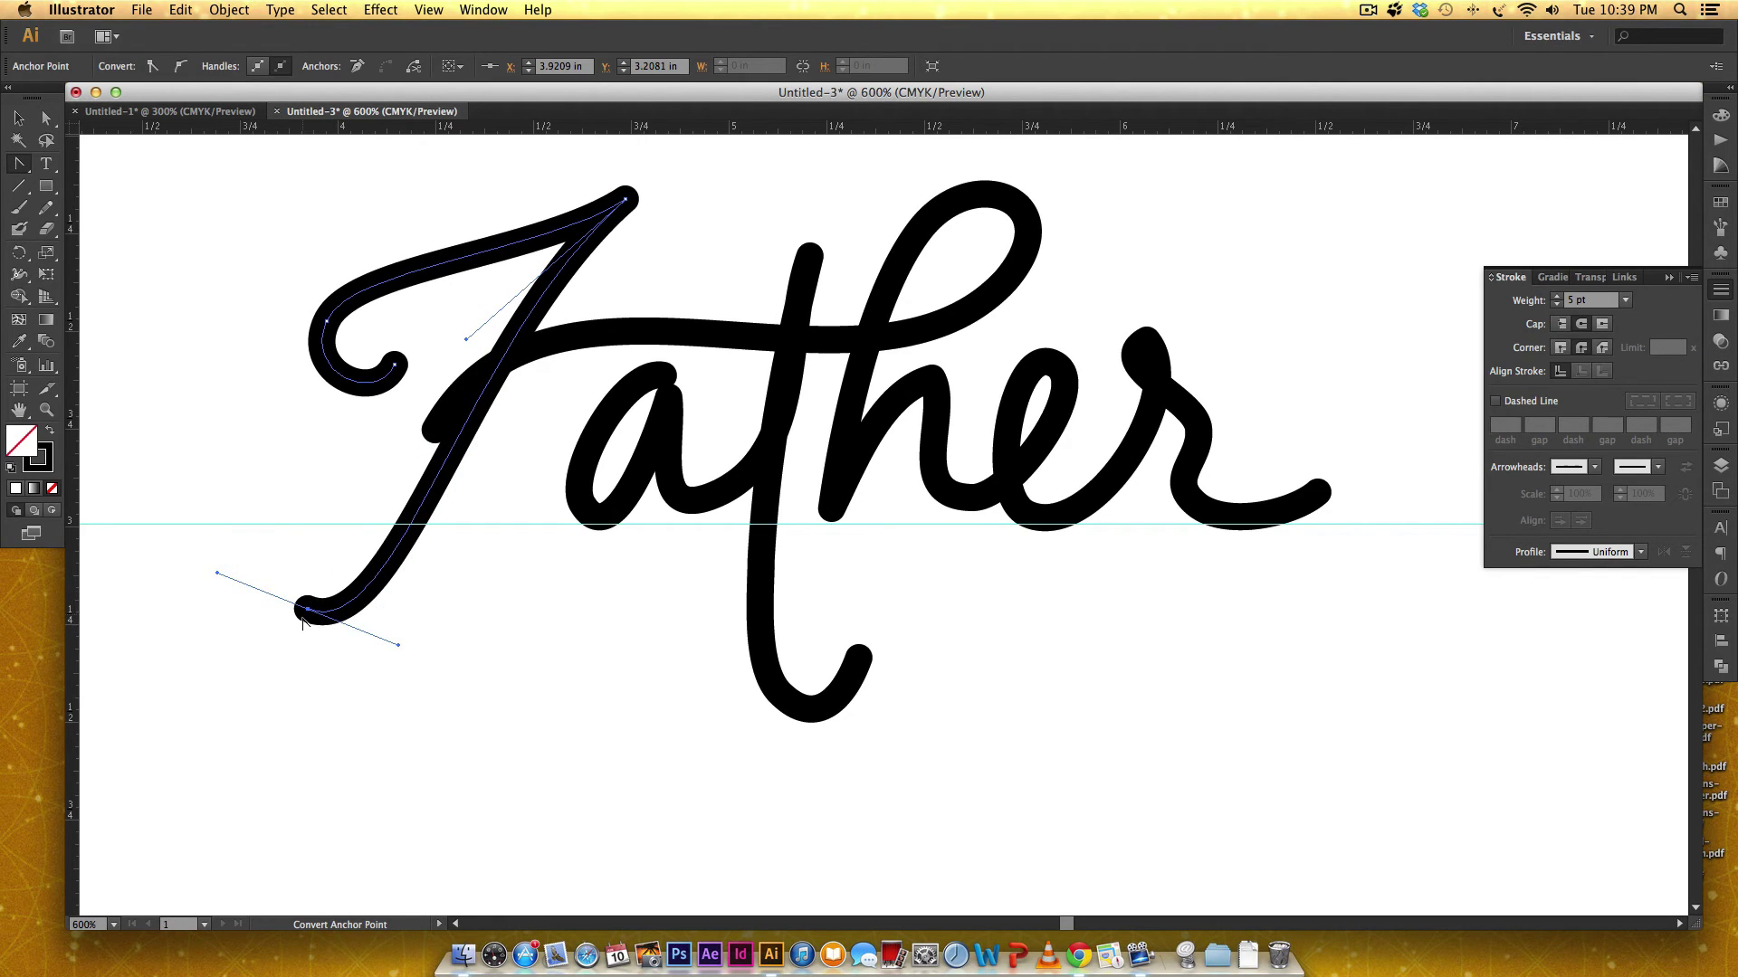
{"action": "left_click_drag", "start_coordinate": [18, 163], "coordinate": [19, 141]}
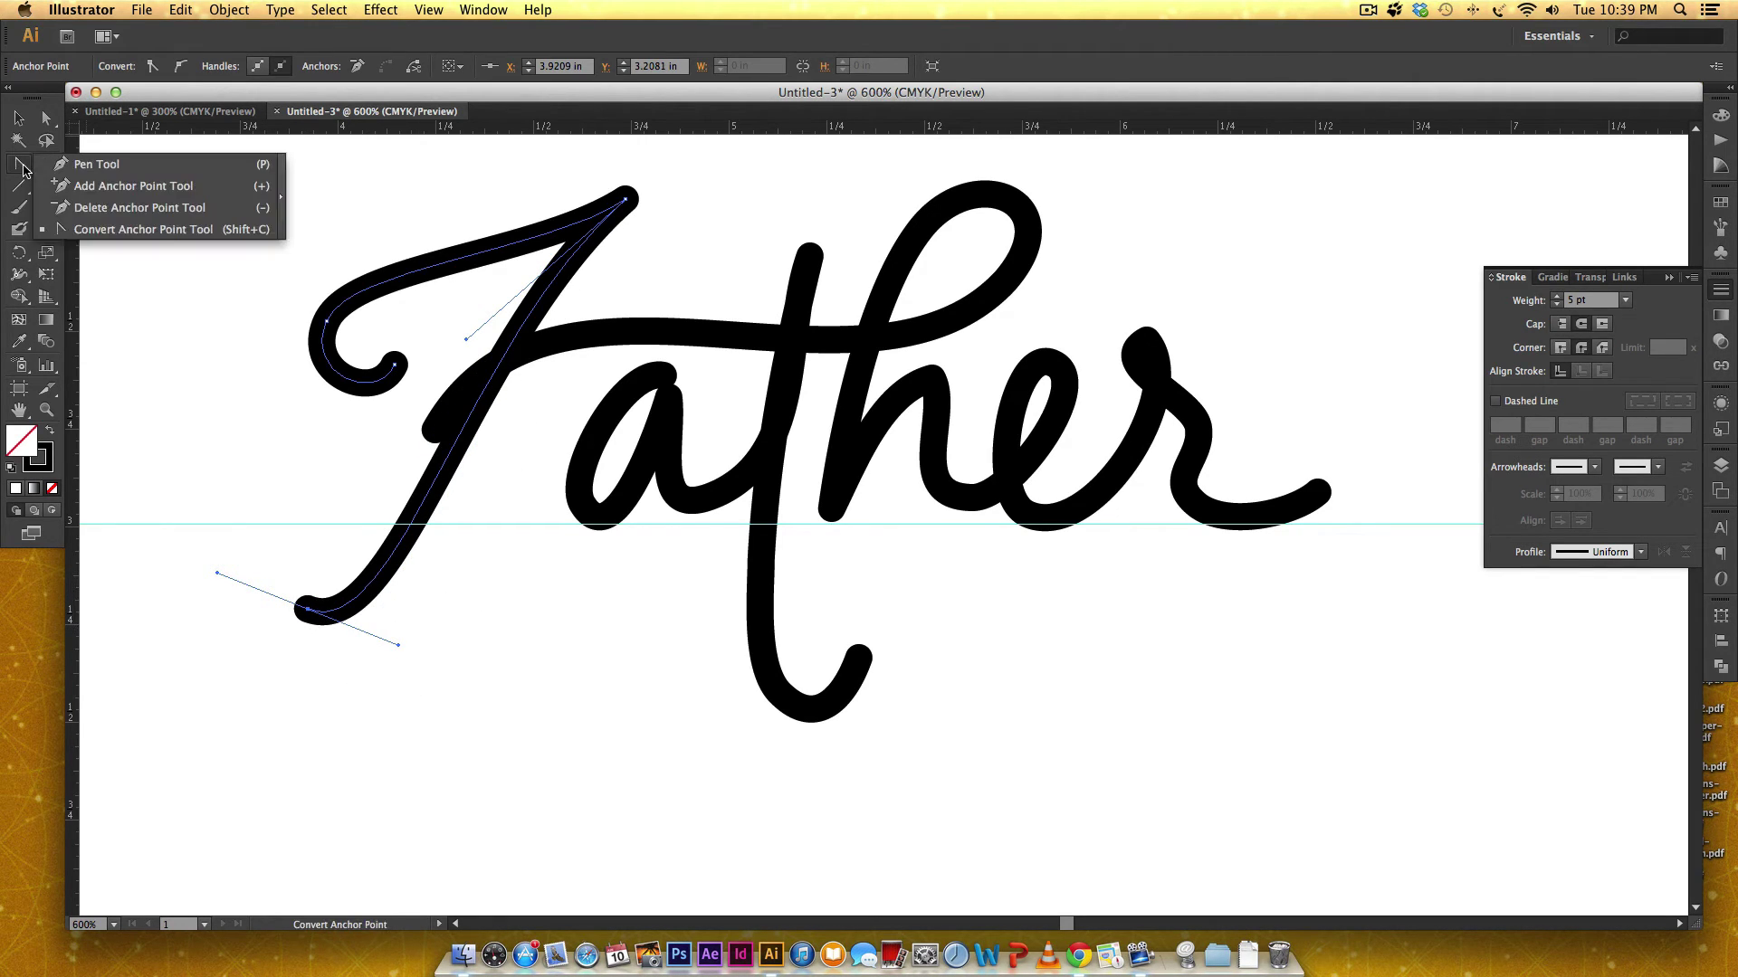
{"action": "left_click", "coordinate": [46, 117]}
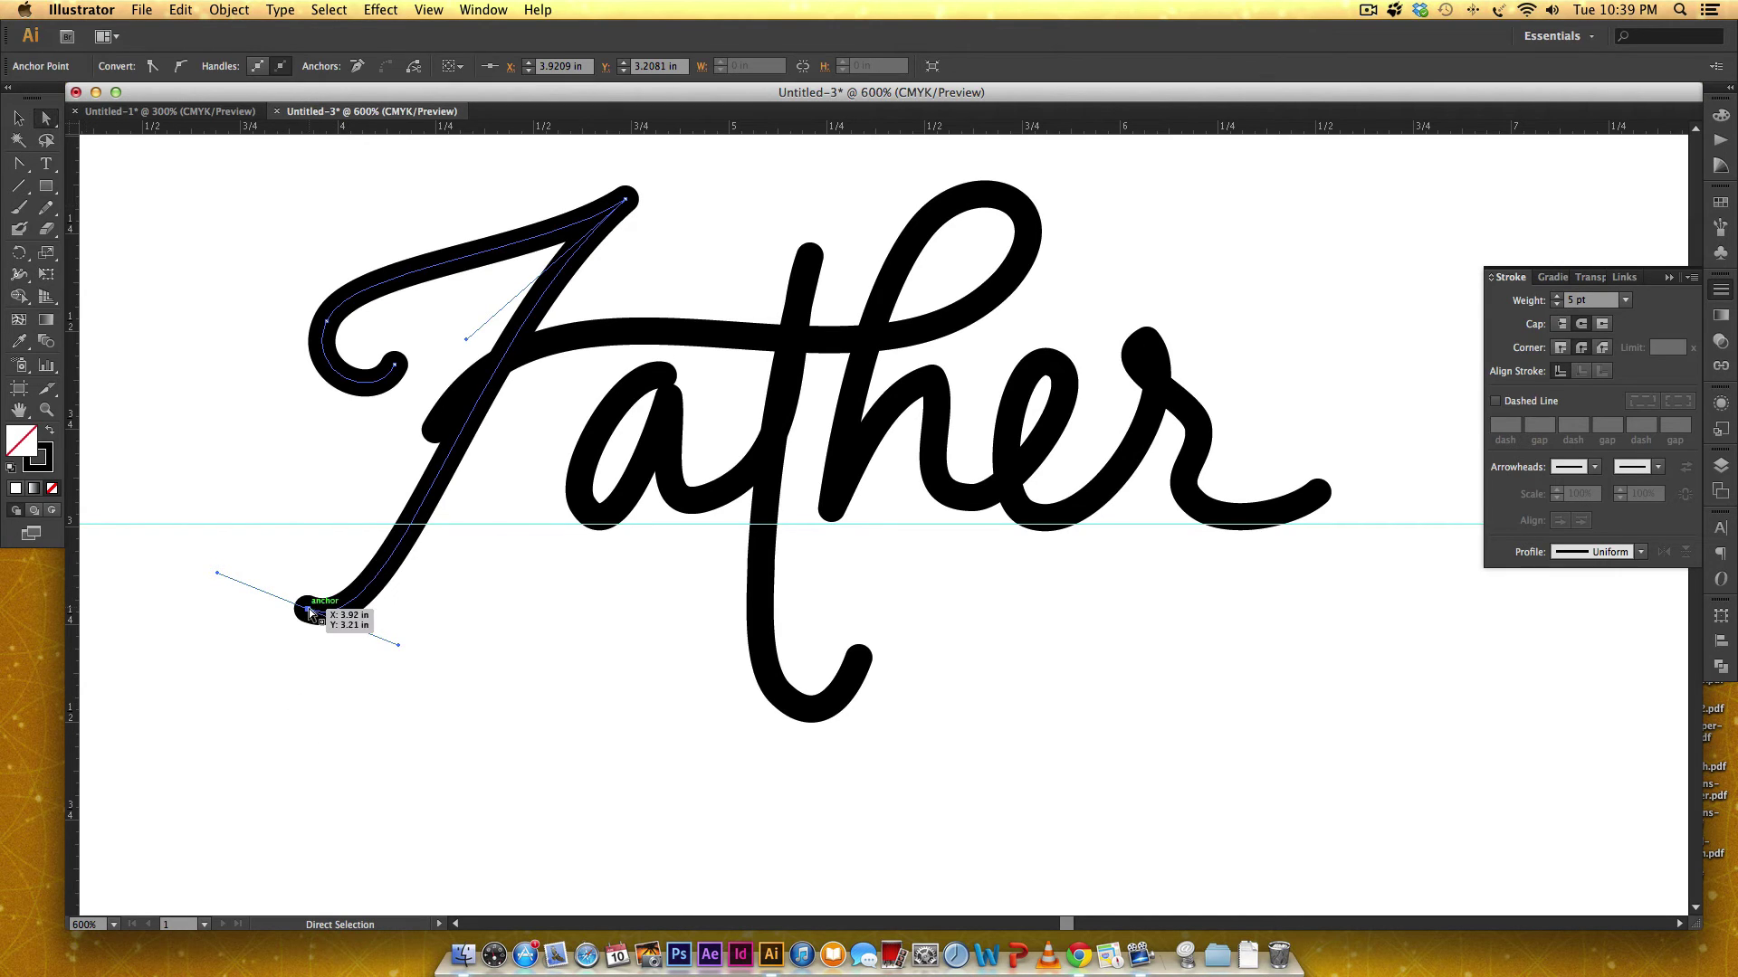
{"action": "left_click_drag", "start_coordinate": [400, 647], "coordinate": [537, 794]}
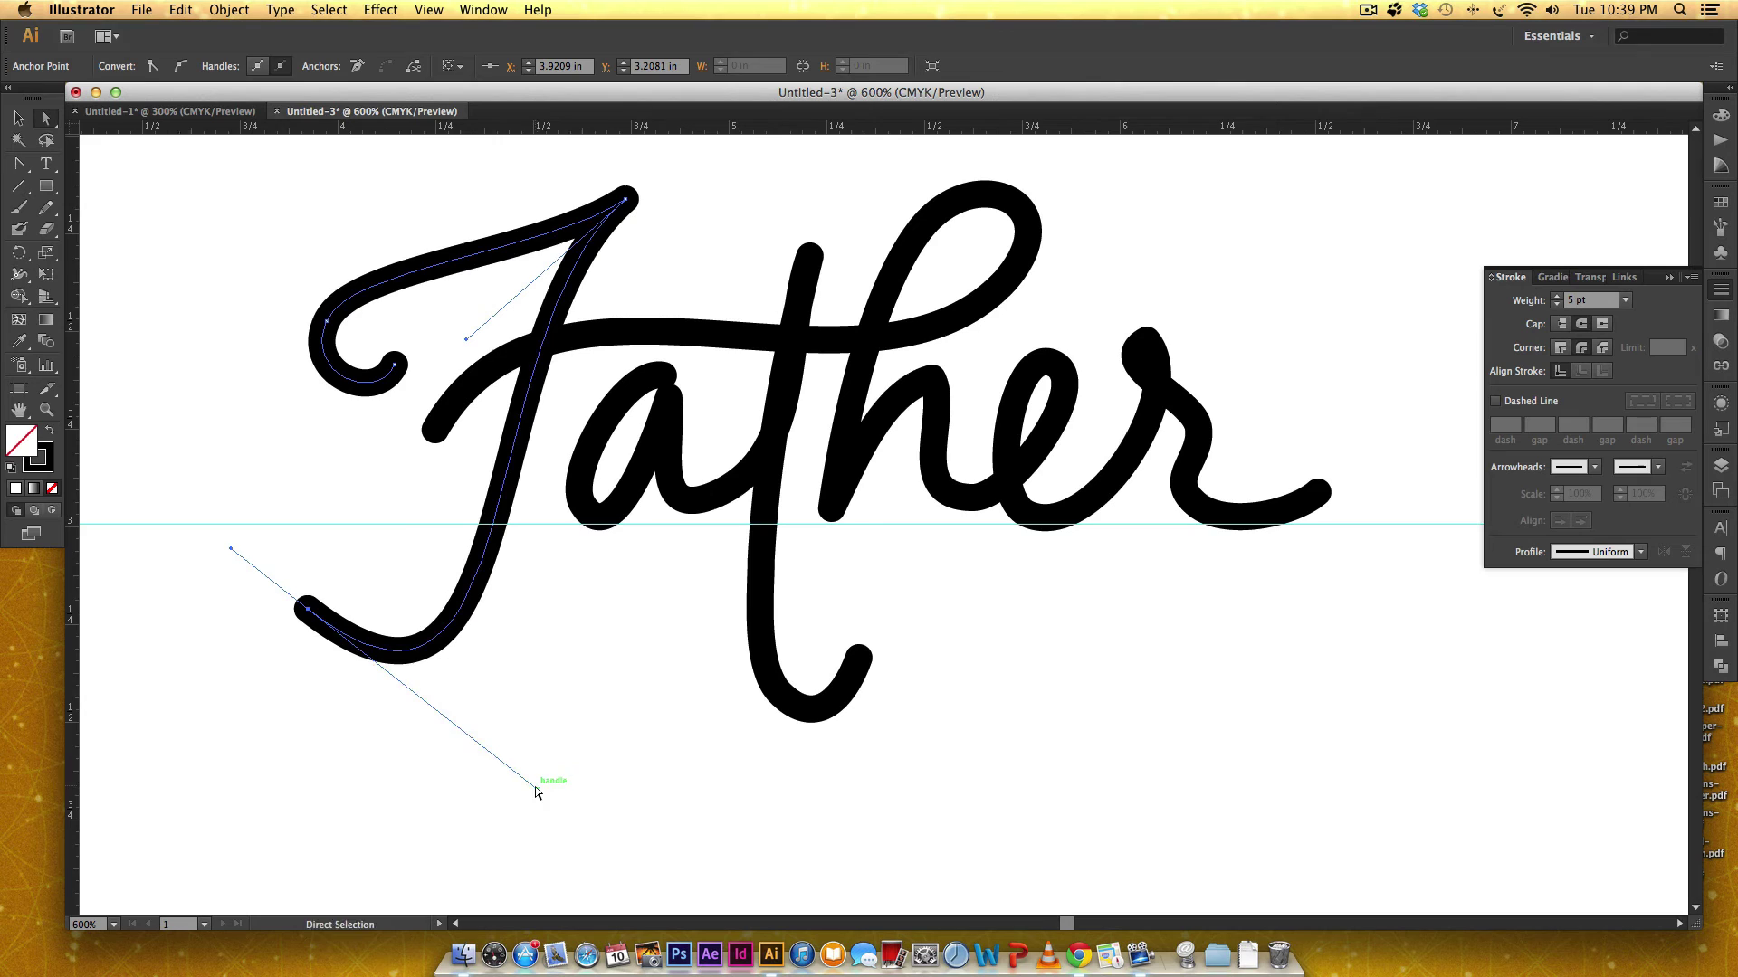
{"action": "left_click_drag", "start_coordinate": [536, 789], "coordinate": [541, 806]}
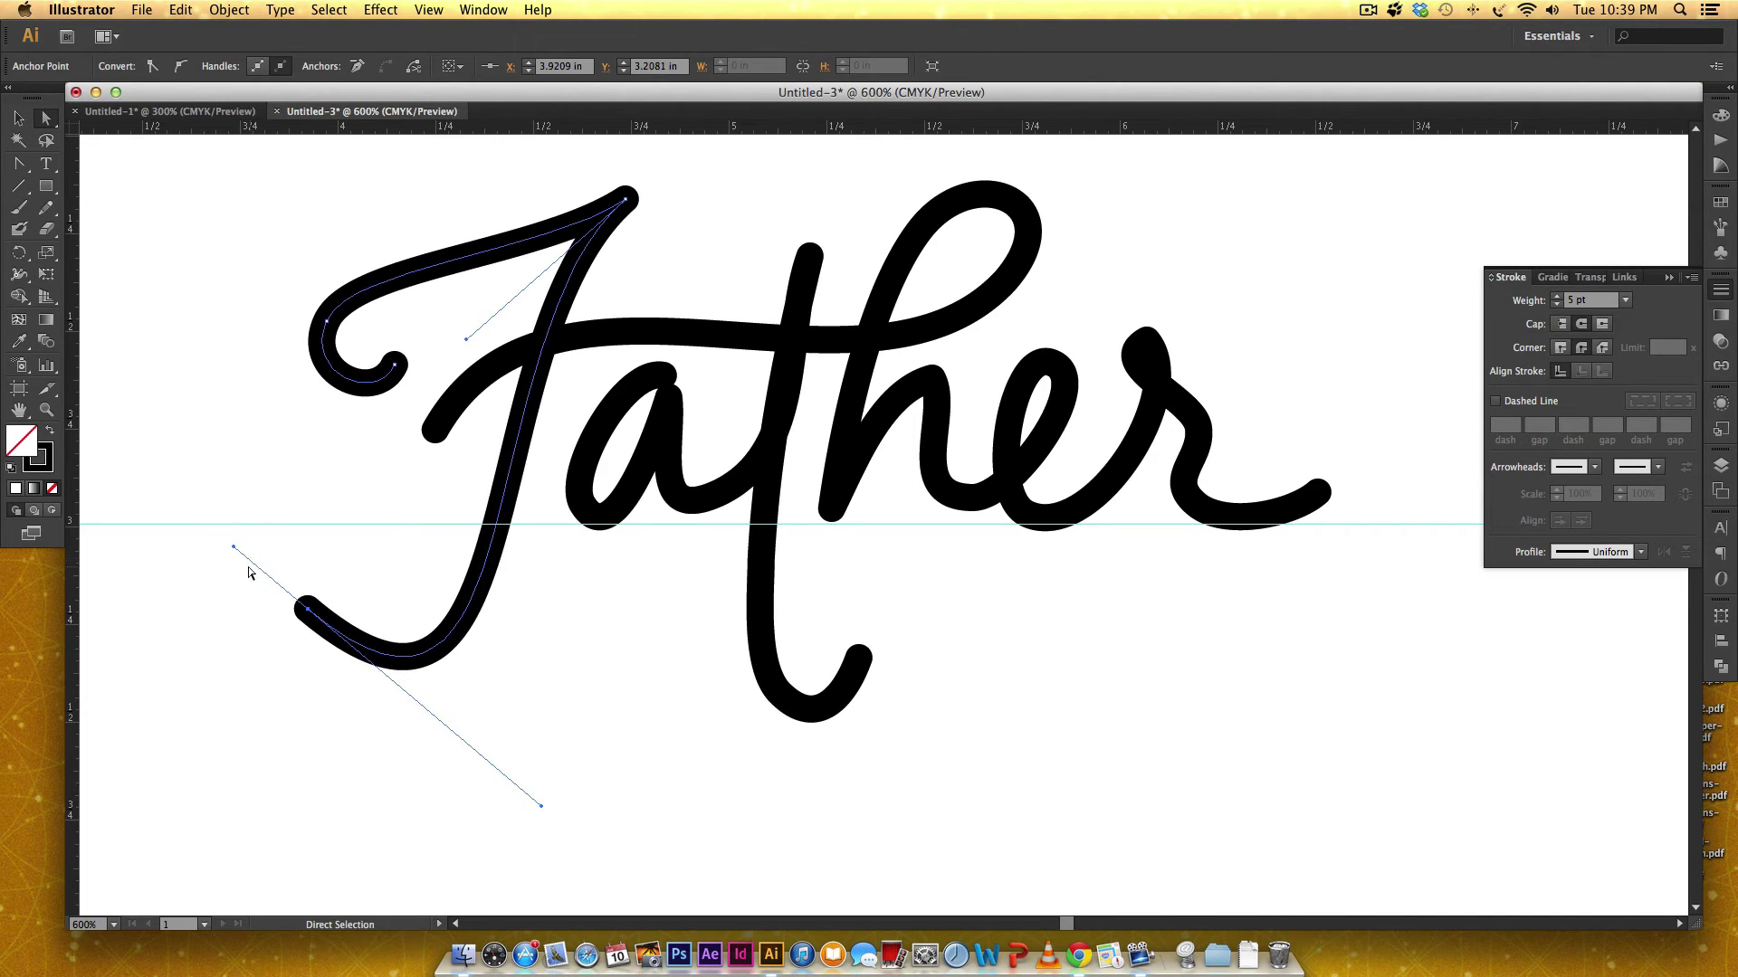
{"action": "left_click_drag", "start_coordinate": [233, 550], "coordinate": [227, 546]}
{"action": "left_click", "coordinate": [554, 700]}
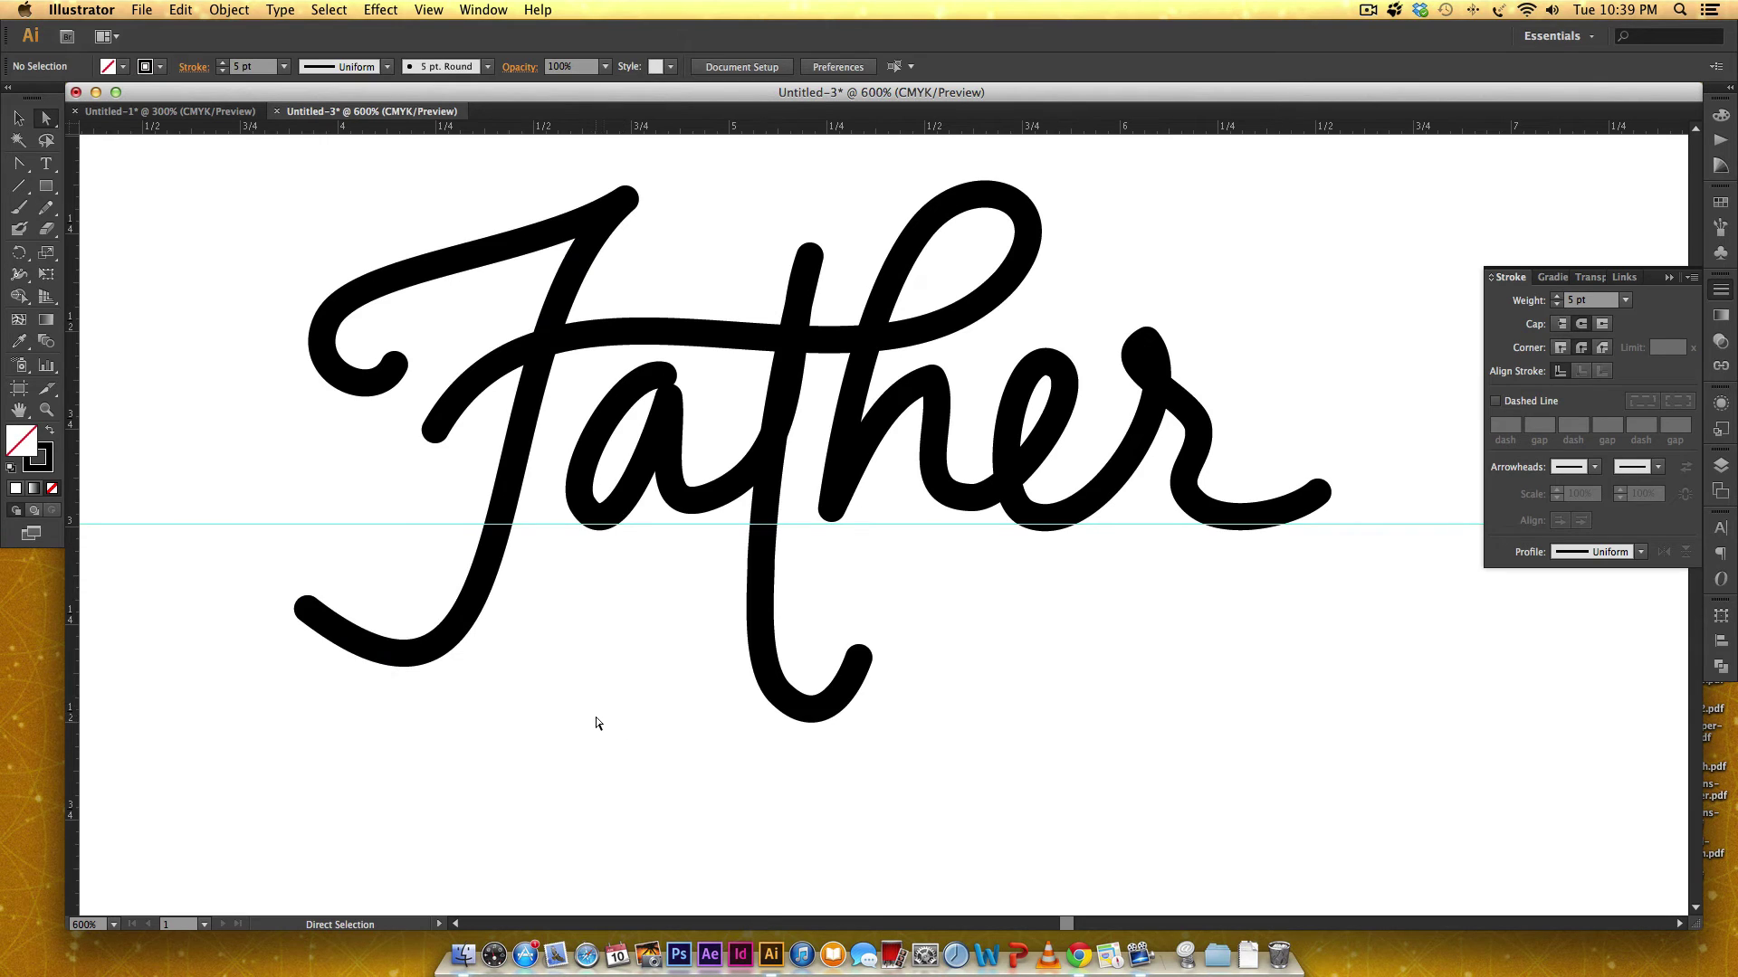
{"action": "scroll", "coordinate": [596, 724], "scroll_direction": "up", "scroll_amount": 2}
{"action": "scroll", "coordinate": [572, 462], "scroll_direction": "up", "scroll_amount": 1}
Reposition the crossbar's start anchor and stretch its handles to reshape the opening curve
{"action": "left_click", "coordinate": [480, 415]}
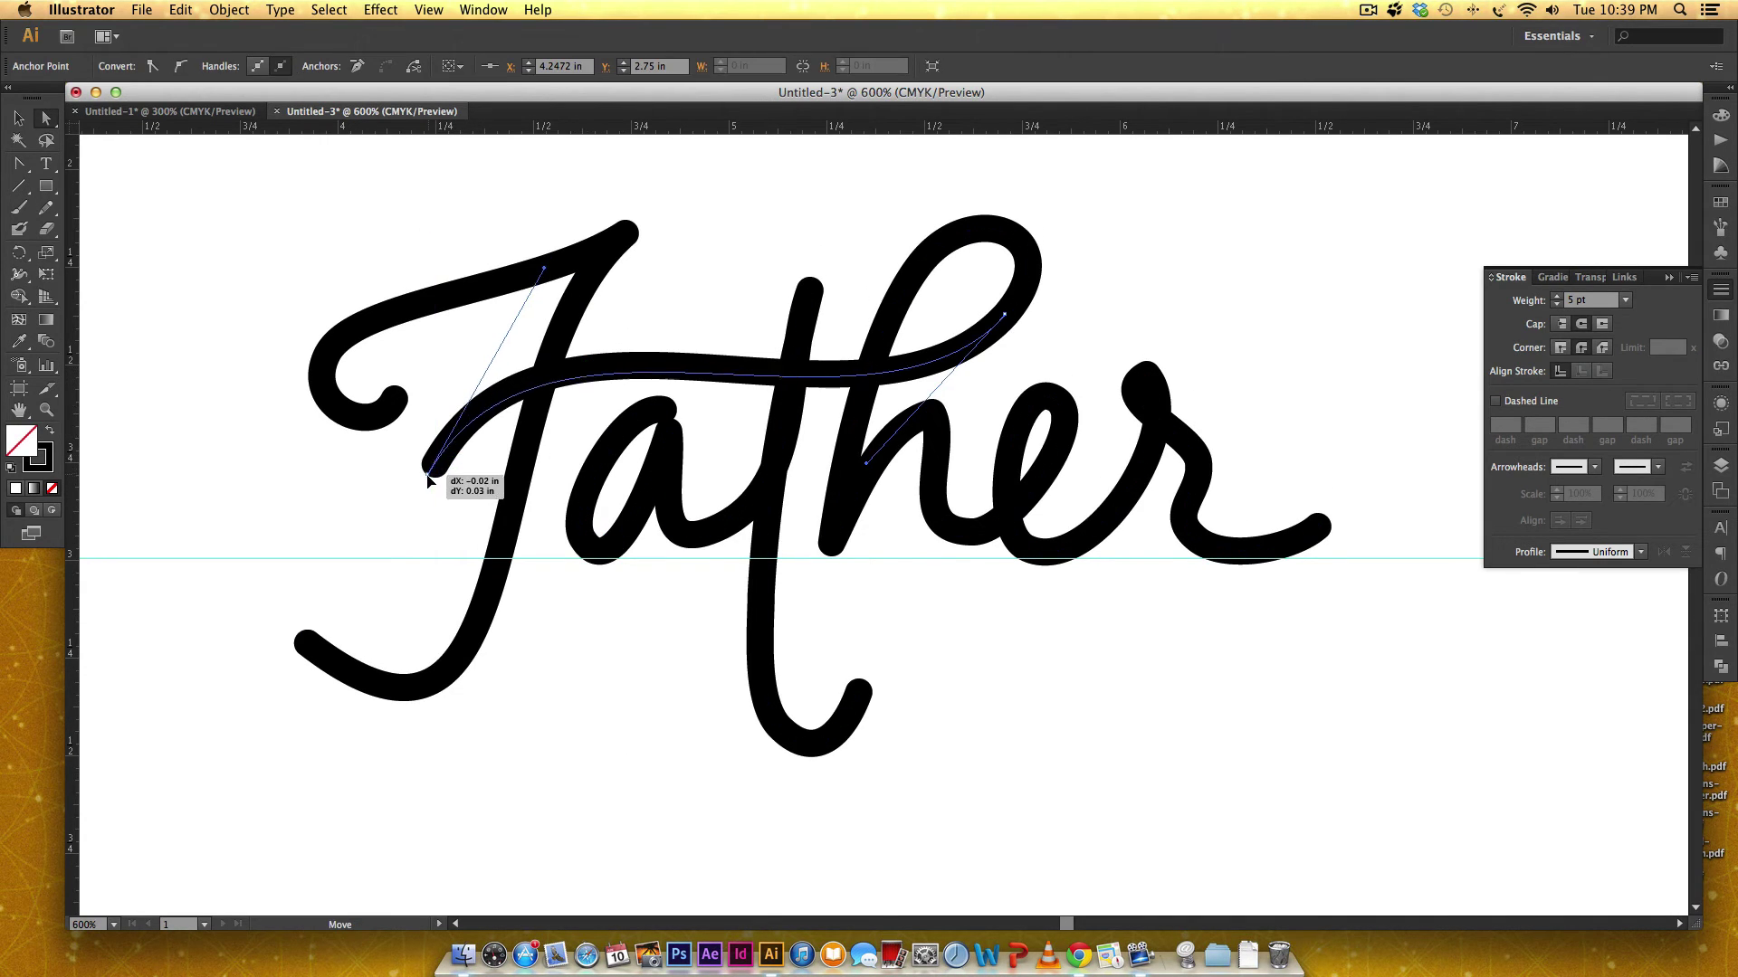
{"action": "left_click_drag", "start_coordinate": [438, 465], "coordinate": [426, 478]}
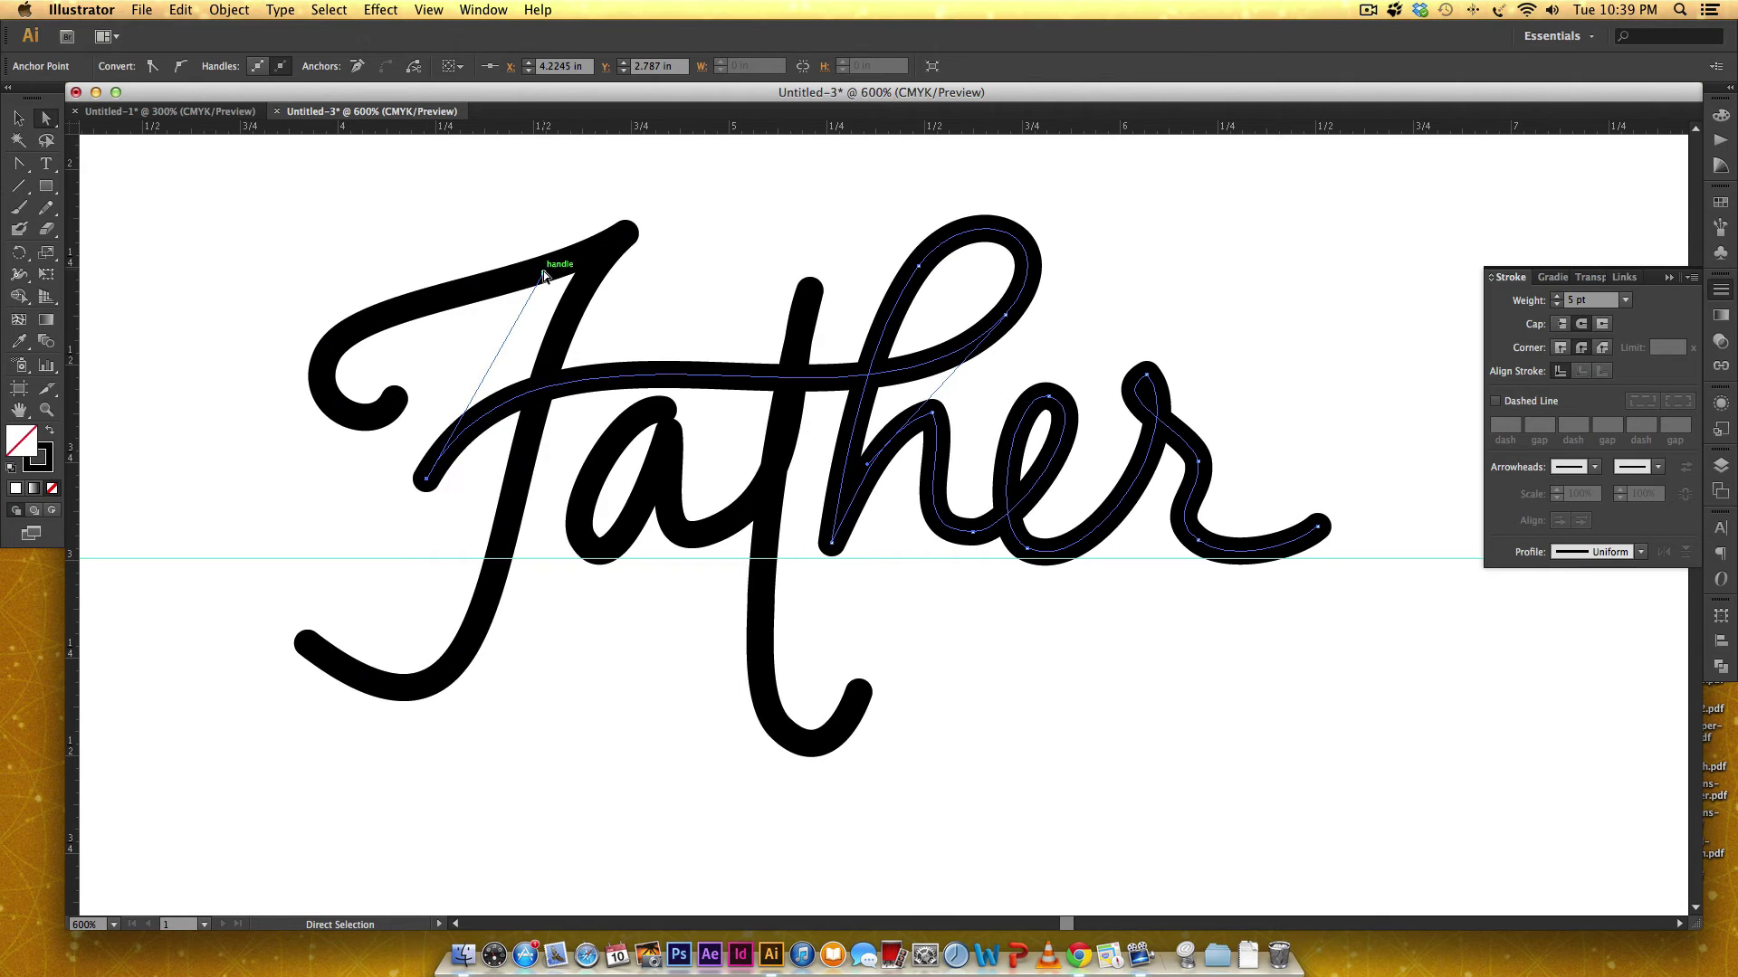
{"action": "left_click_drag", "start_coordinate": [542, 272], "coordinate": [572, 288]}
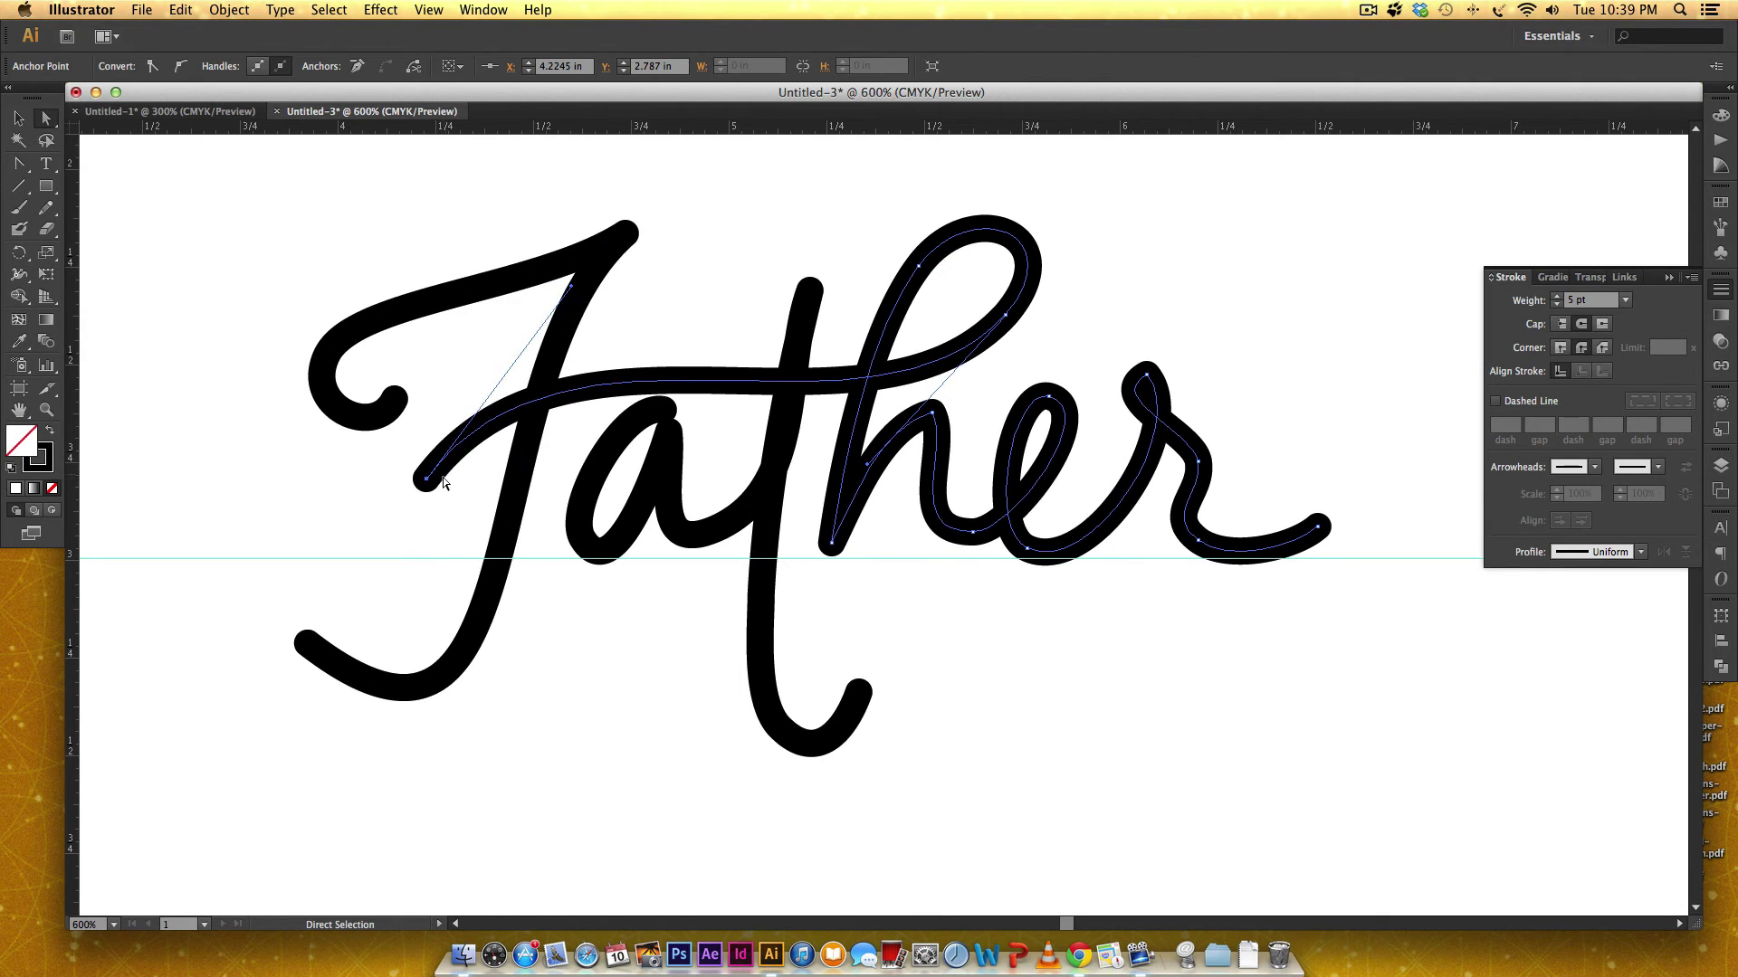
{"action": "left_click_drag", "start_coordinate": [429, 483], "coordinate": [434, 469]}
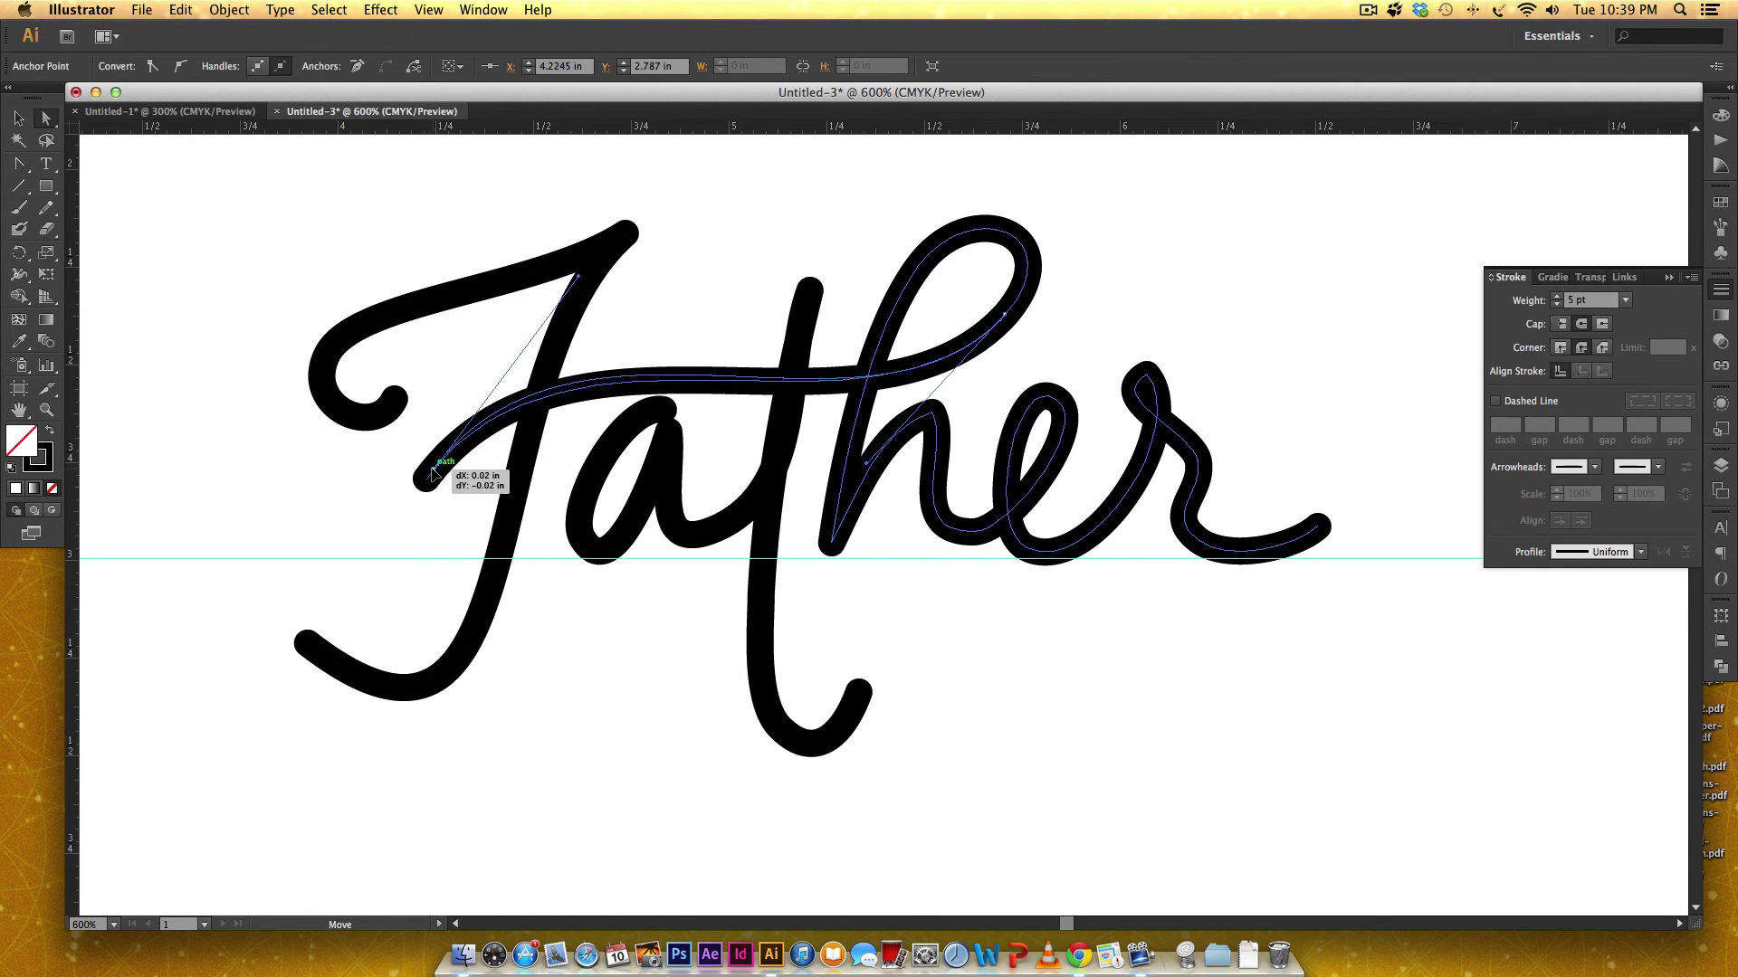
{"action": "left_click", "coordinate": [586, 284]}
{"action": "left_click_drag", "start_coordinate": [585, 283], "coordinate": [595, 283]}
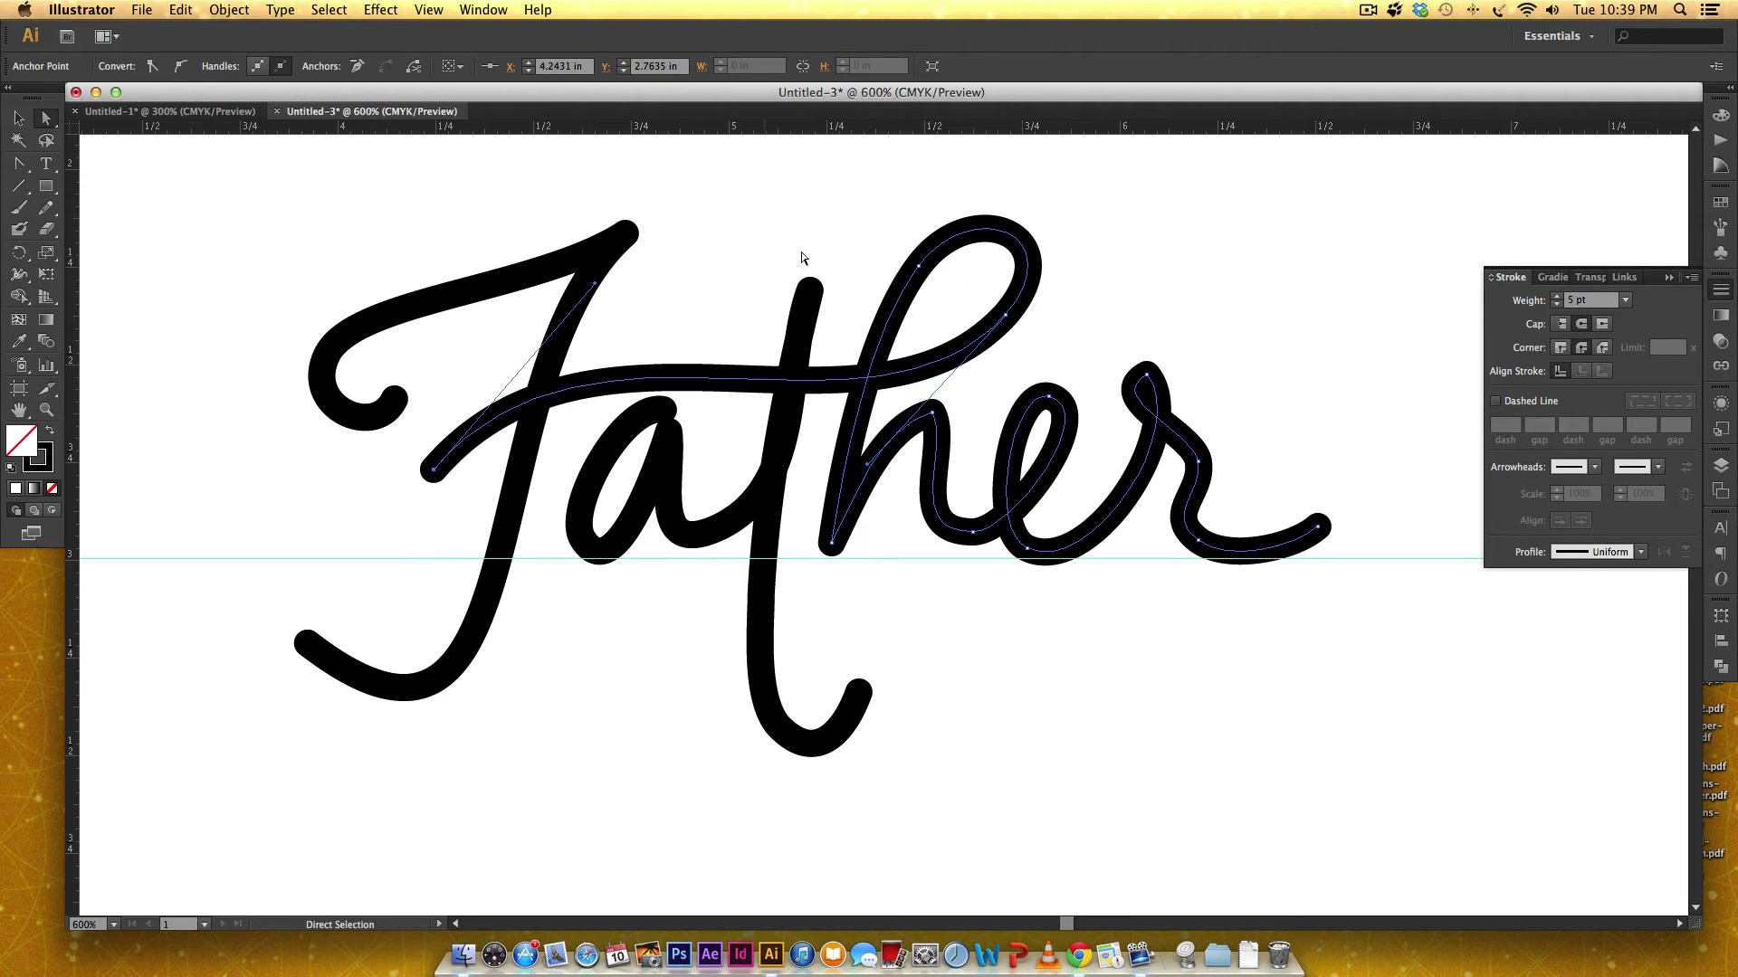
{"action": "left_click", "coordinate": [1162, 256]}
{"action": "left_click", "coordinate": [933, 414]}
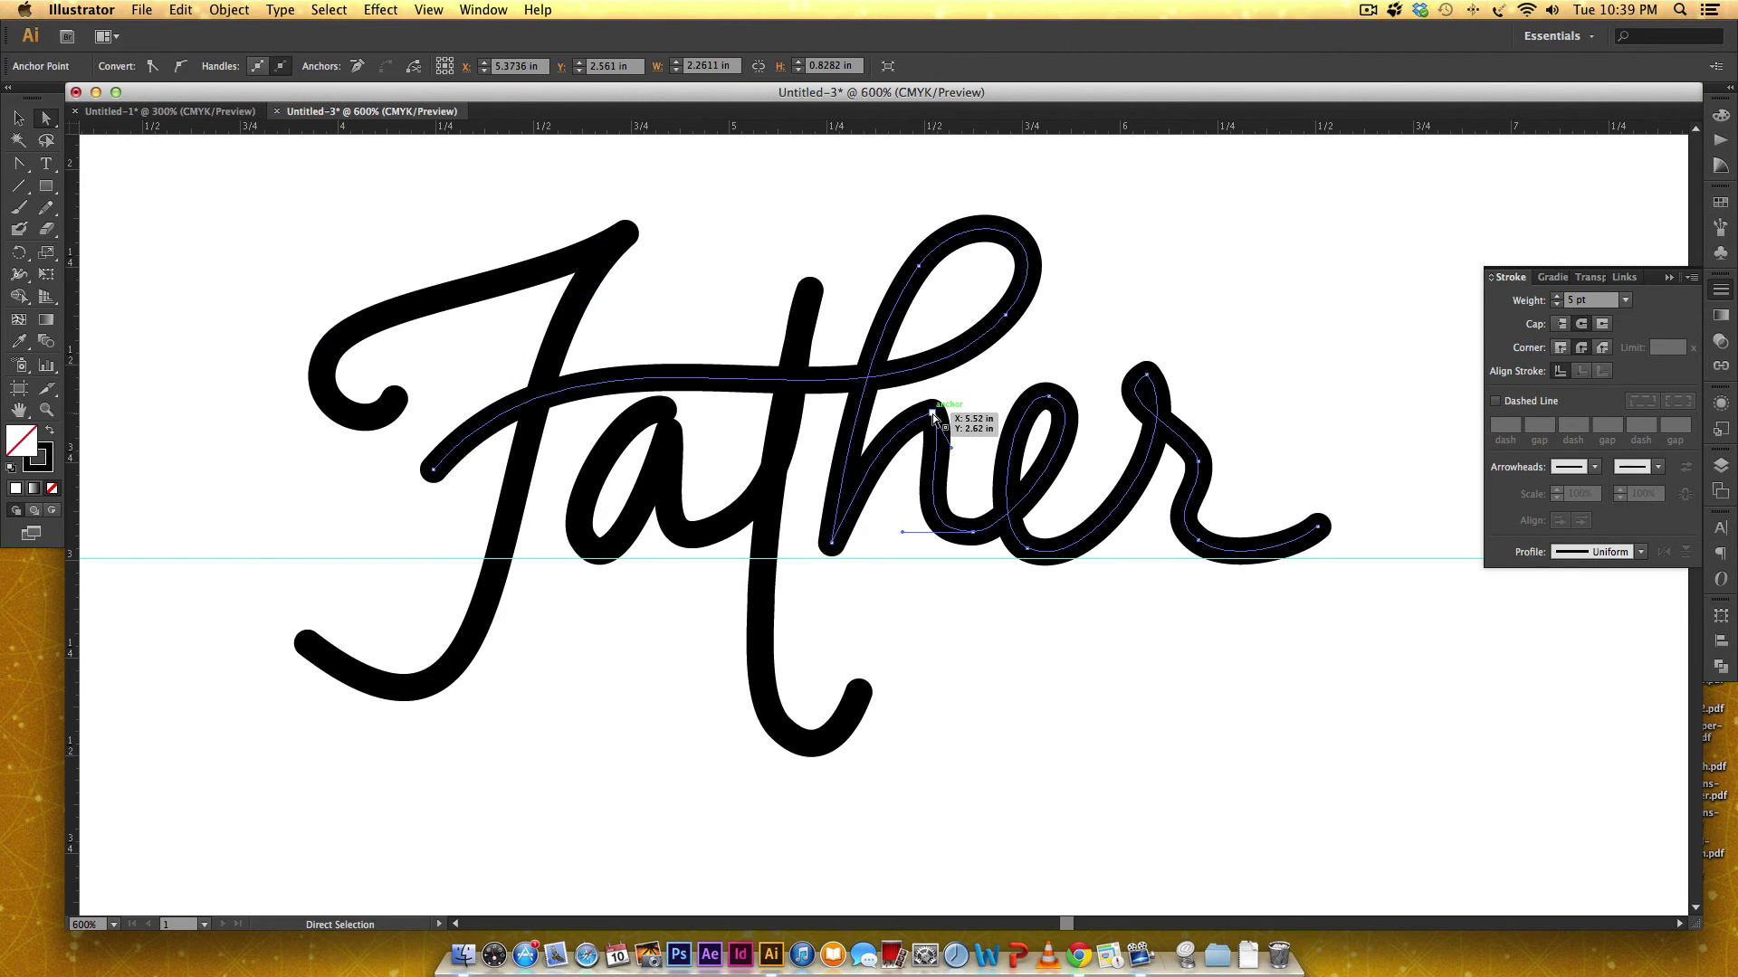
Delete the anchor at the top of the h hump and bend that segment back upward
{"action": "key", "text": "minus"}
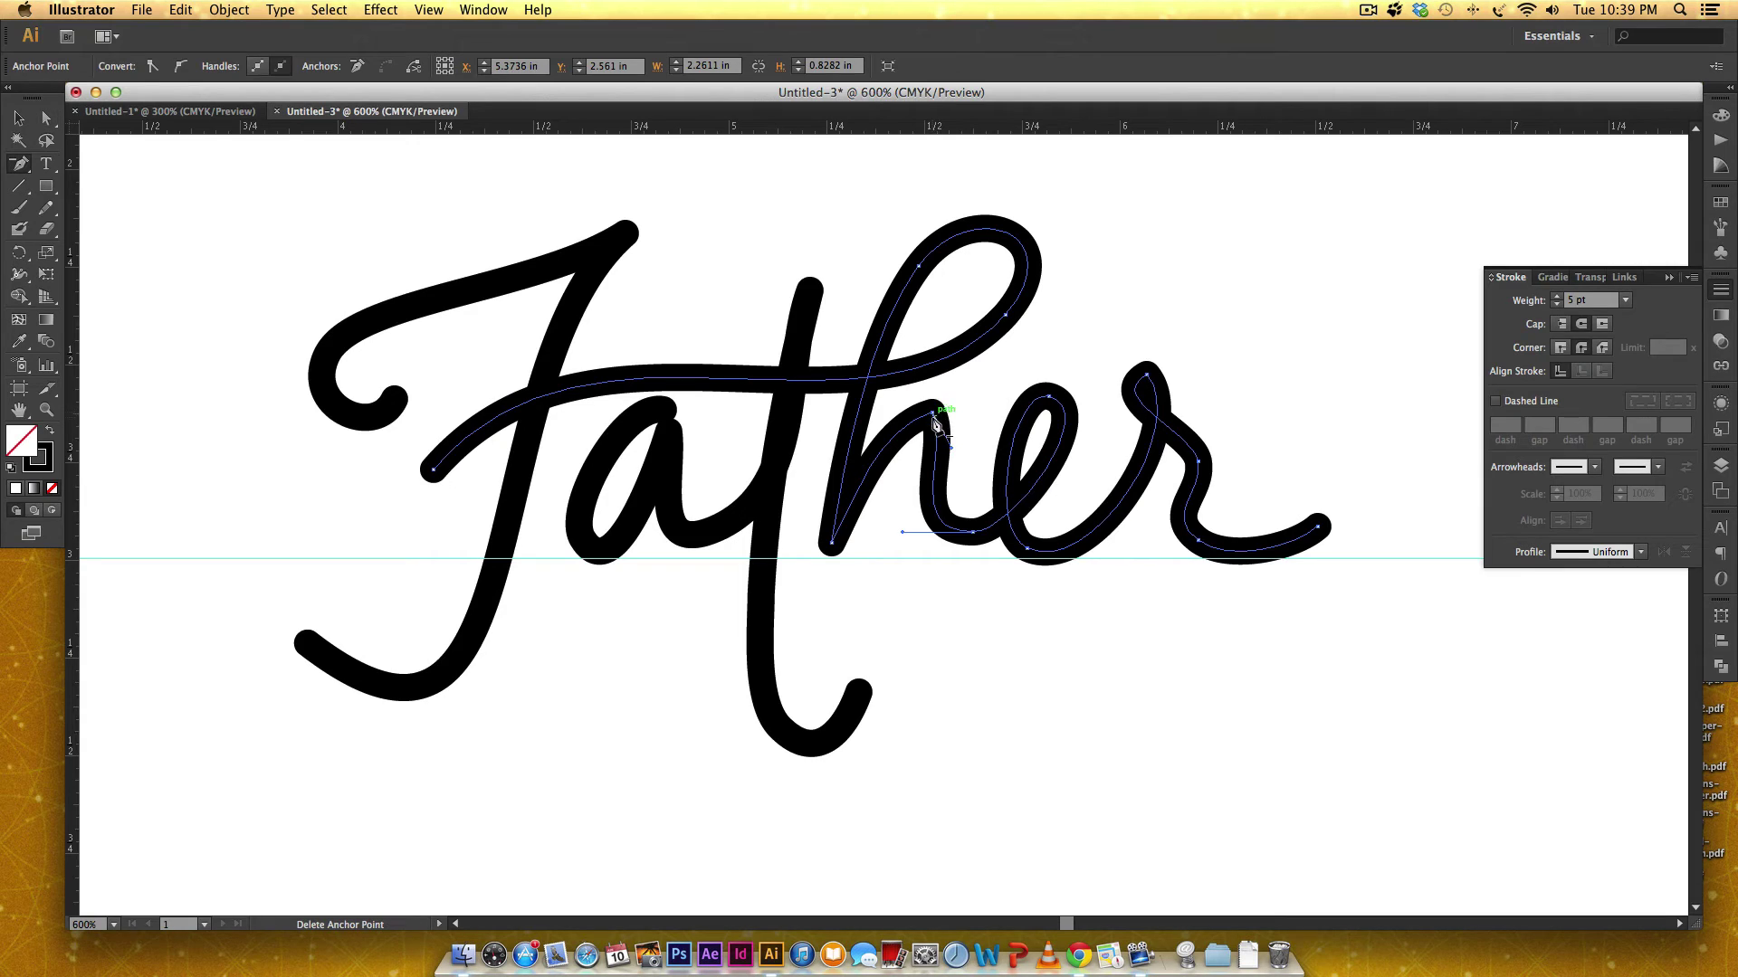
{"action": "left_click", "coordinate": [933, 416]}
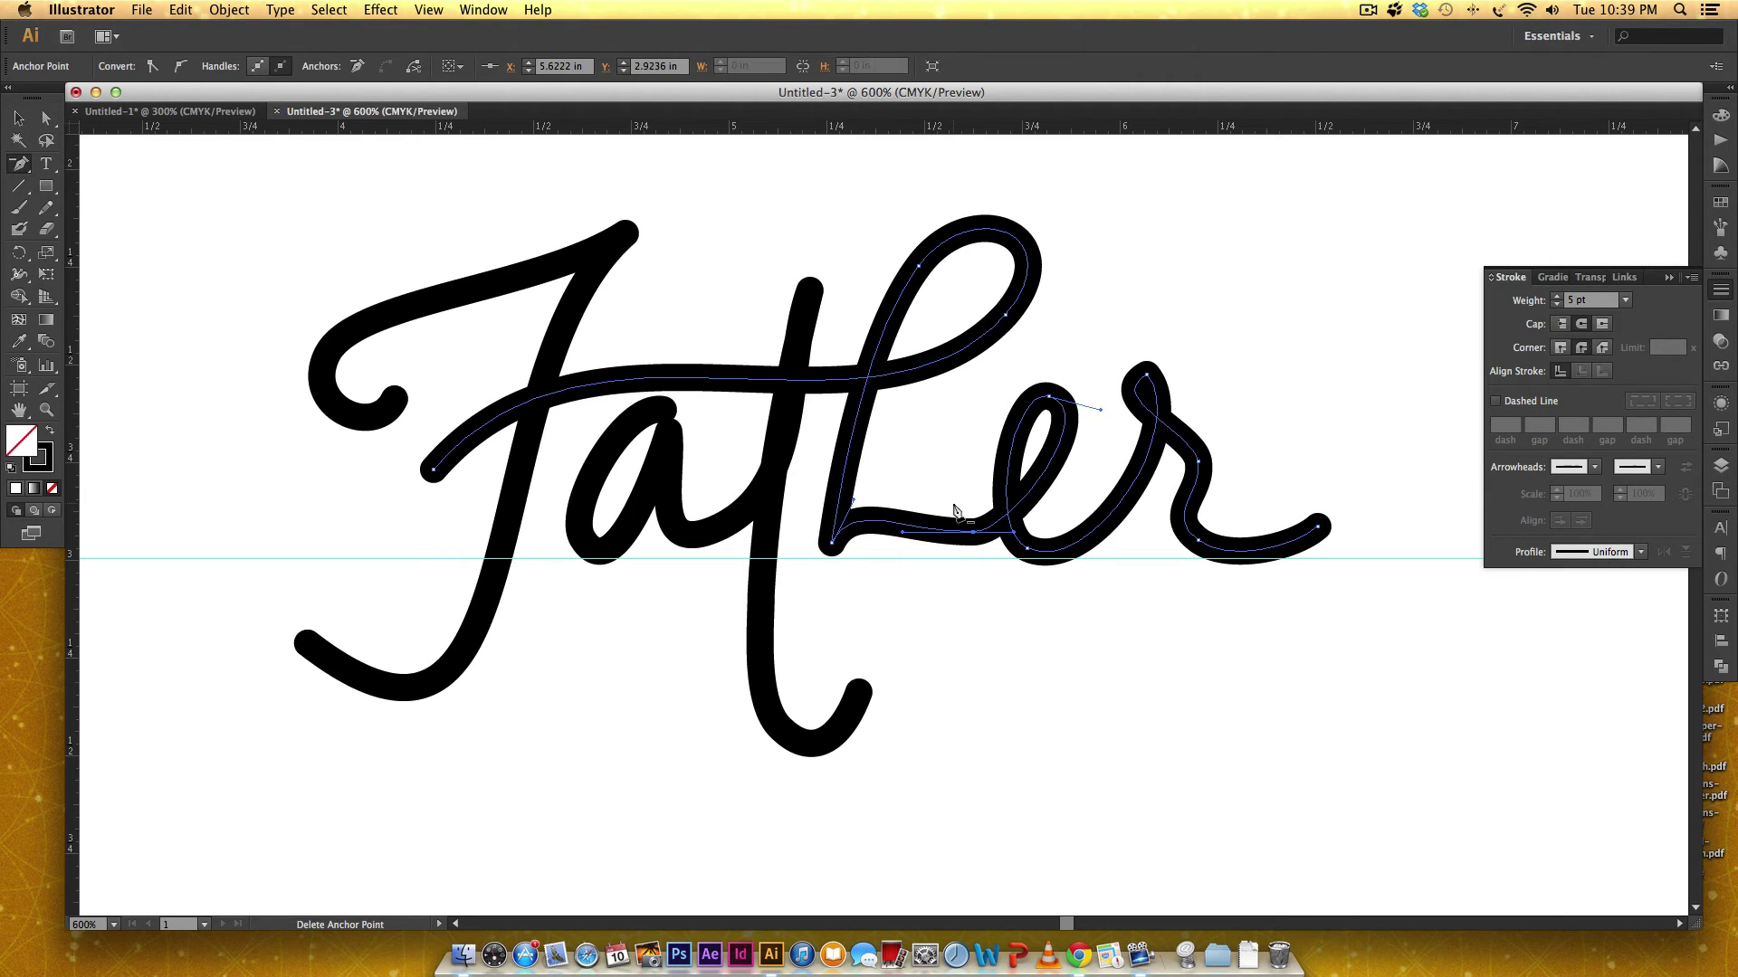
{"action": "key", "text": "a"}
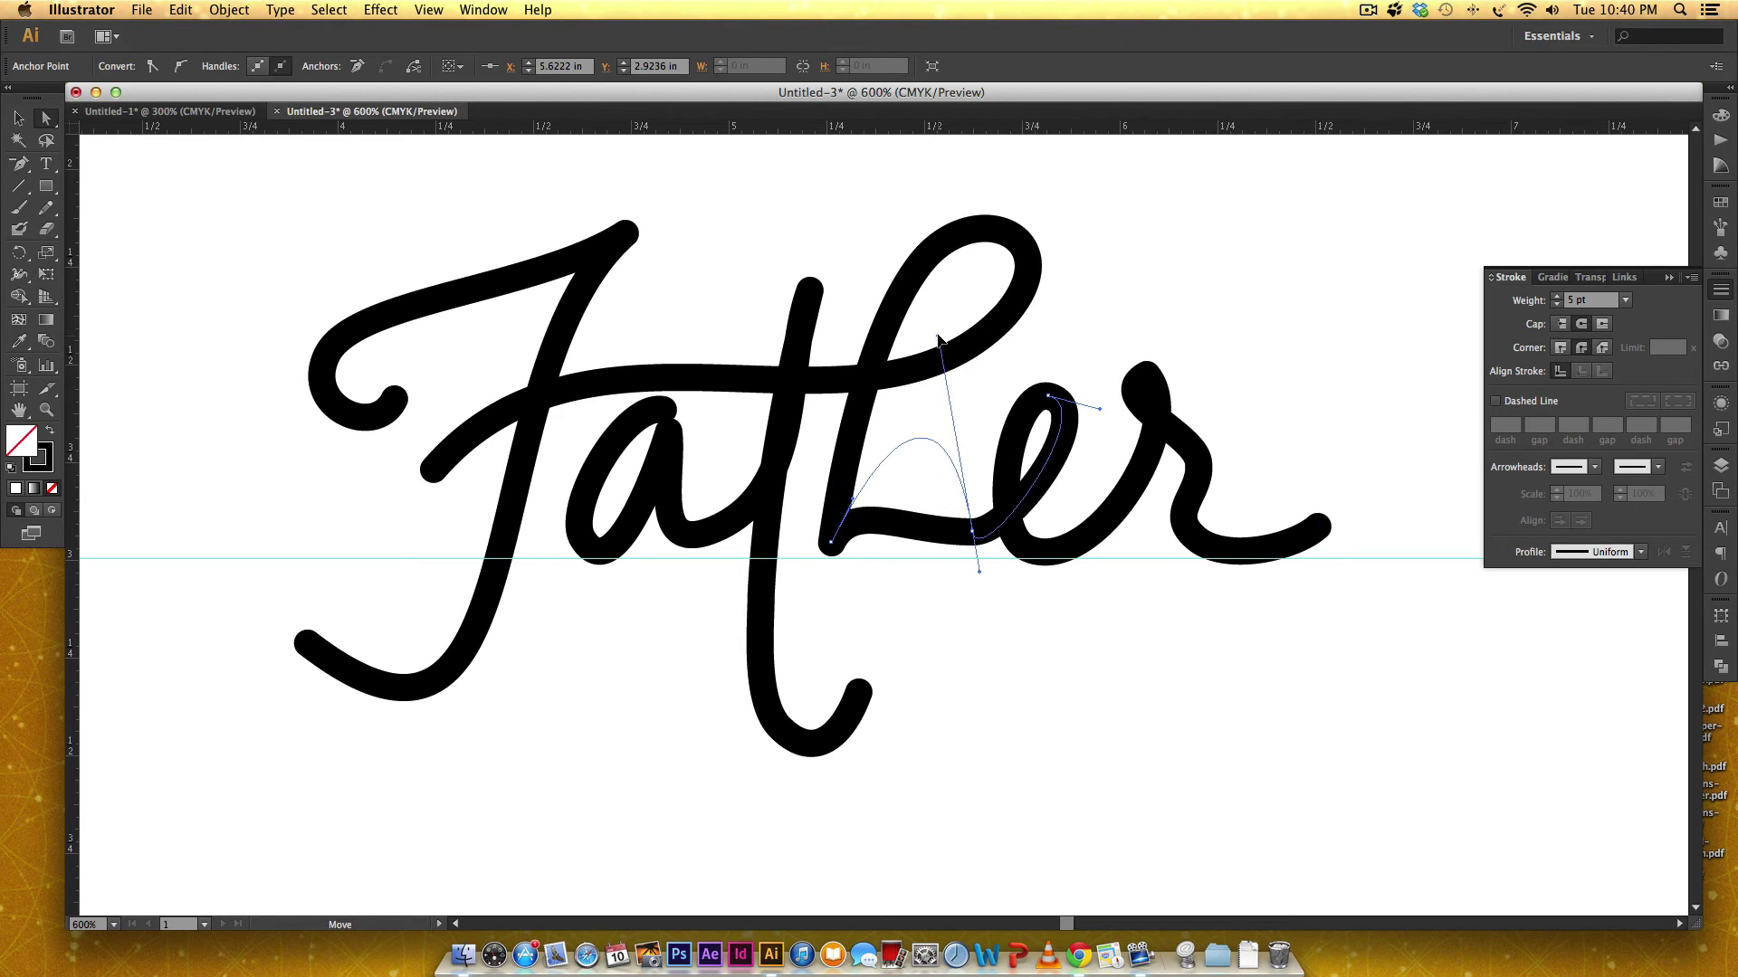
{"action": "mouse_move", "coordinate": [903, 535]}
{"action": "left_mouse_down"}
{"action": "mouse_move", "coordinate": [984, 318]}
{"action": "mouse_move", "coordinate": [967, 324]}
{"action": "left_mouse_up"}
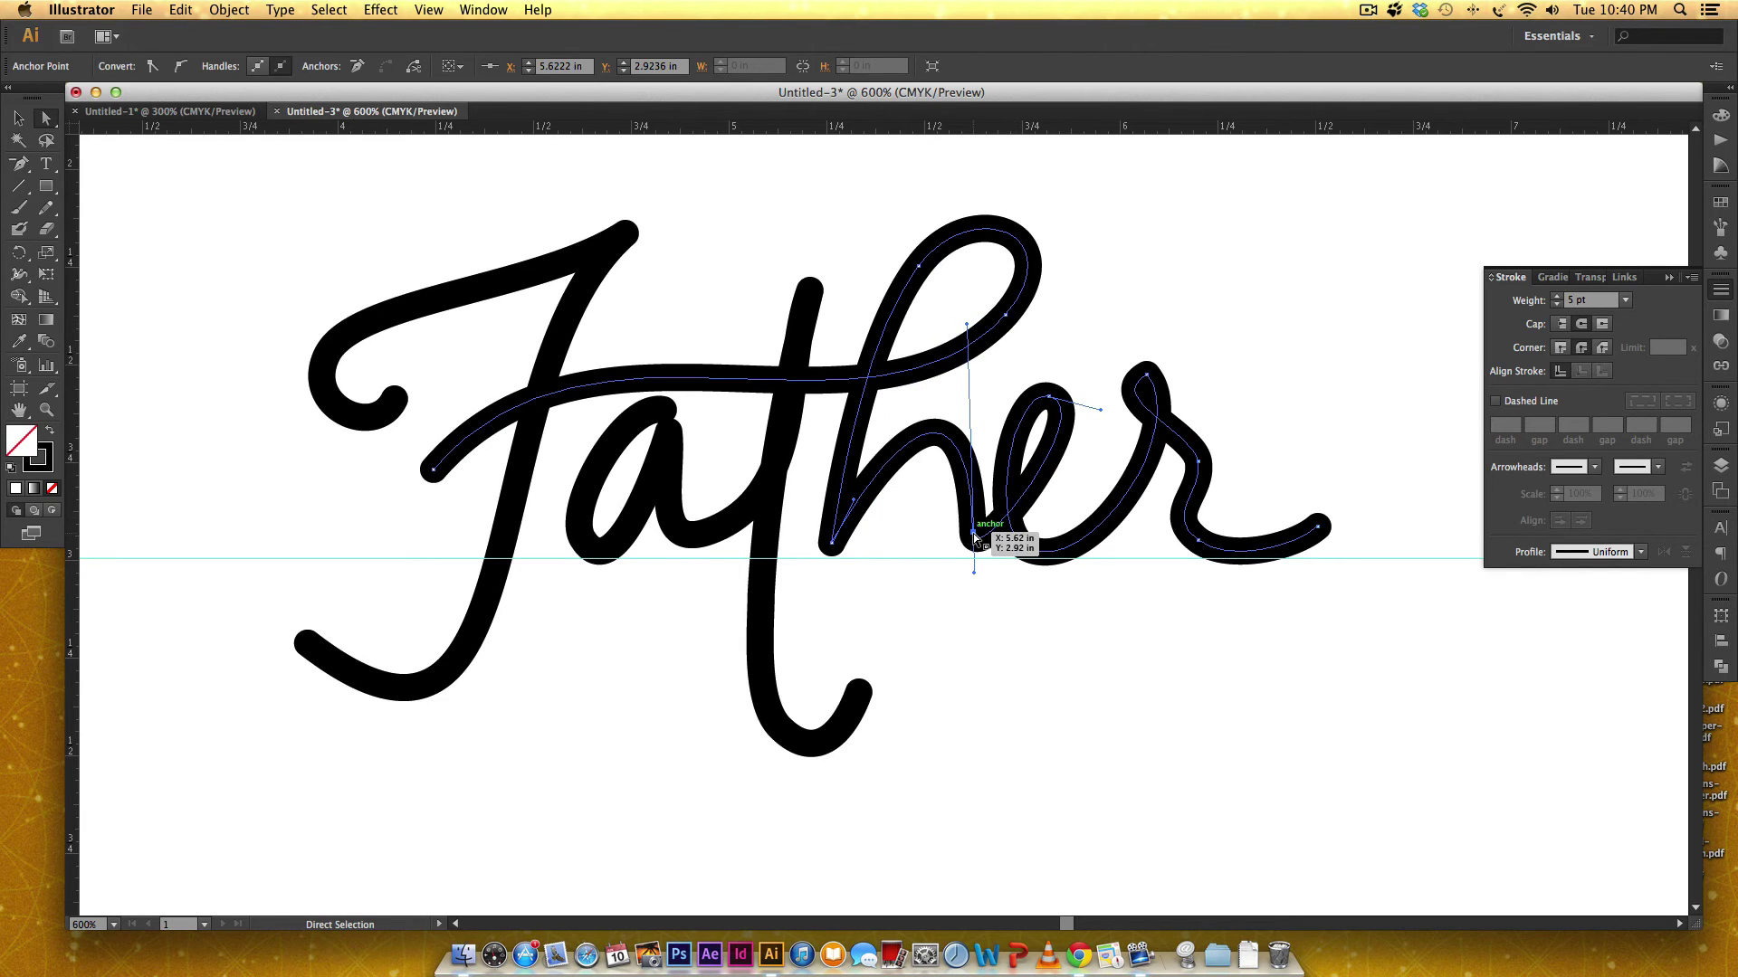
Shift the h's bottom point and adjust its handles and the e's curve for a smooth join
{"action": "left_click_drag", "start_coordinate": [974, 535], "coordinate": [941, 544]}
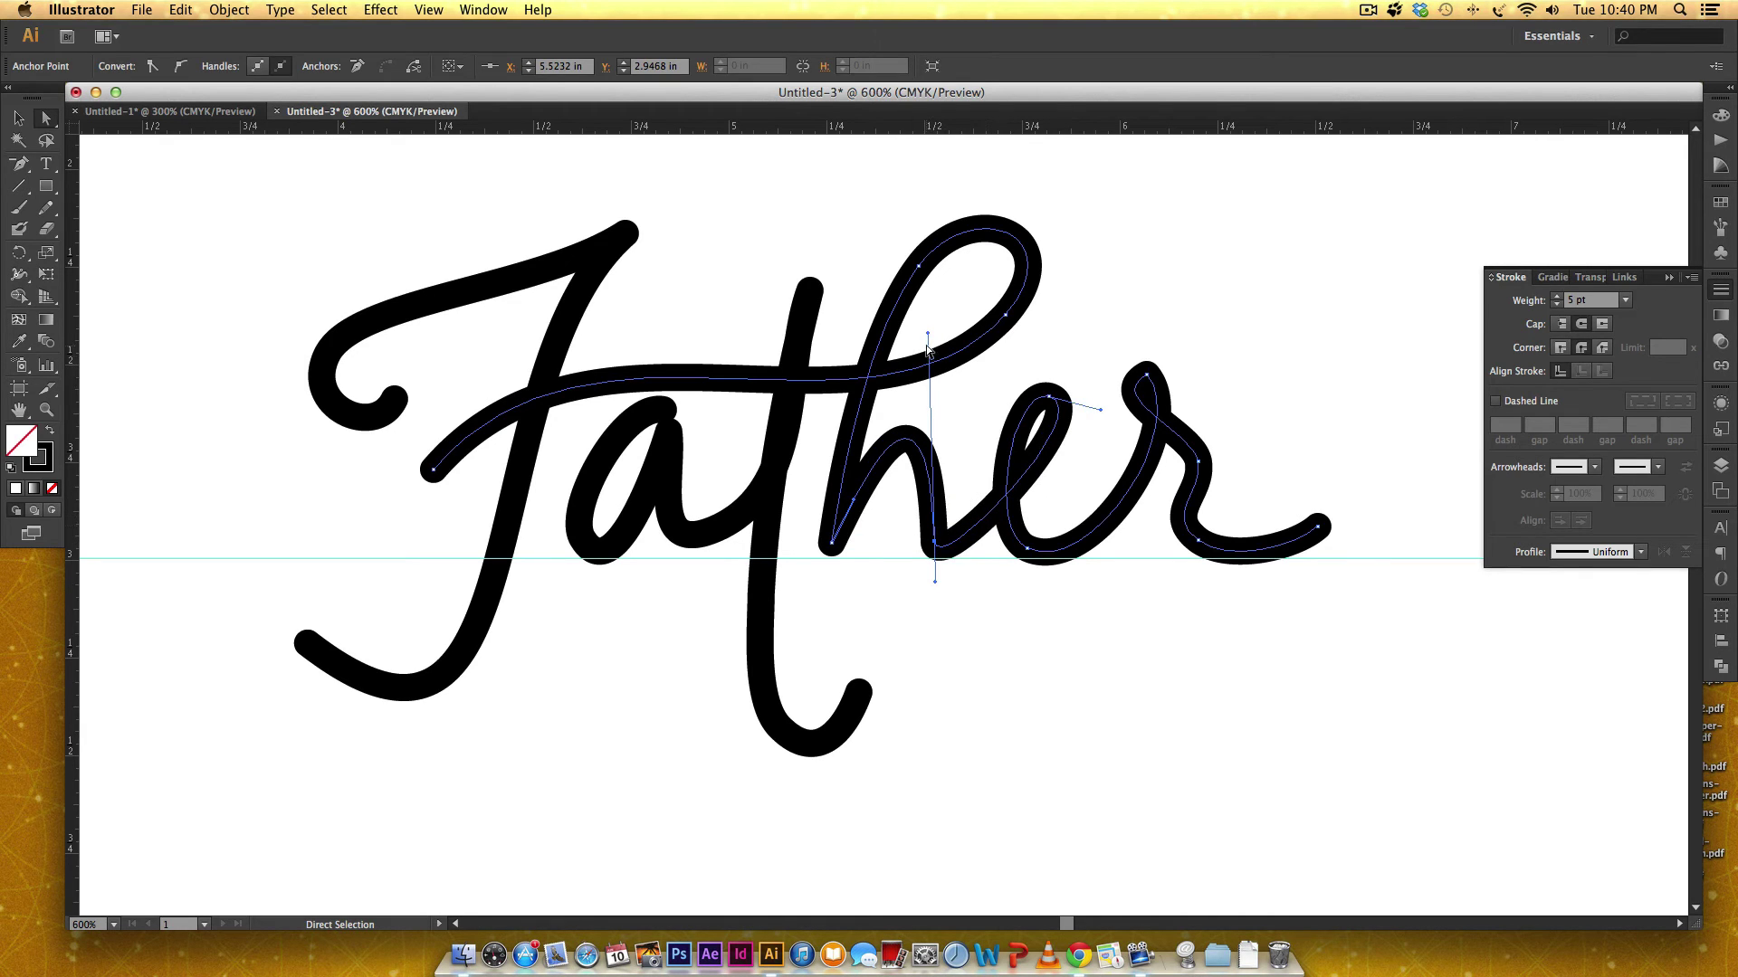
{"action": "left_click_drag", "start_coordinate": [928, 338], "coordinate": [943, 326]}
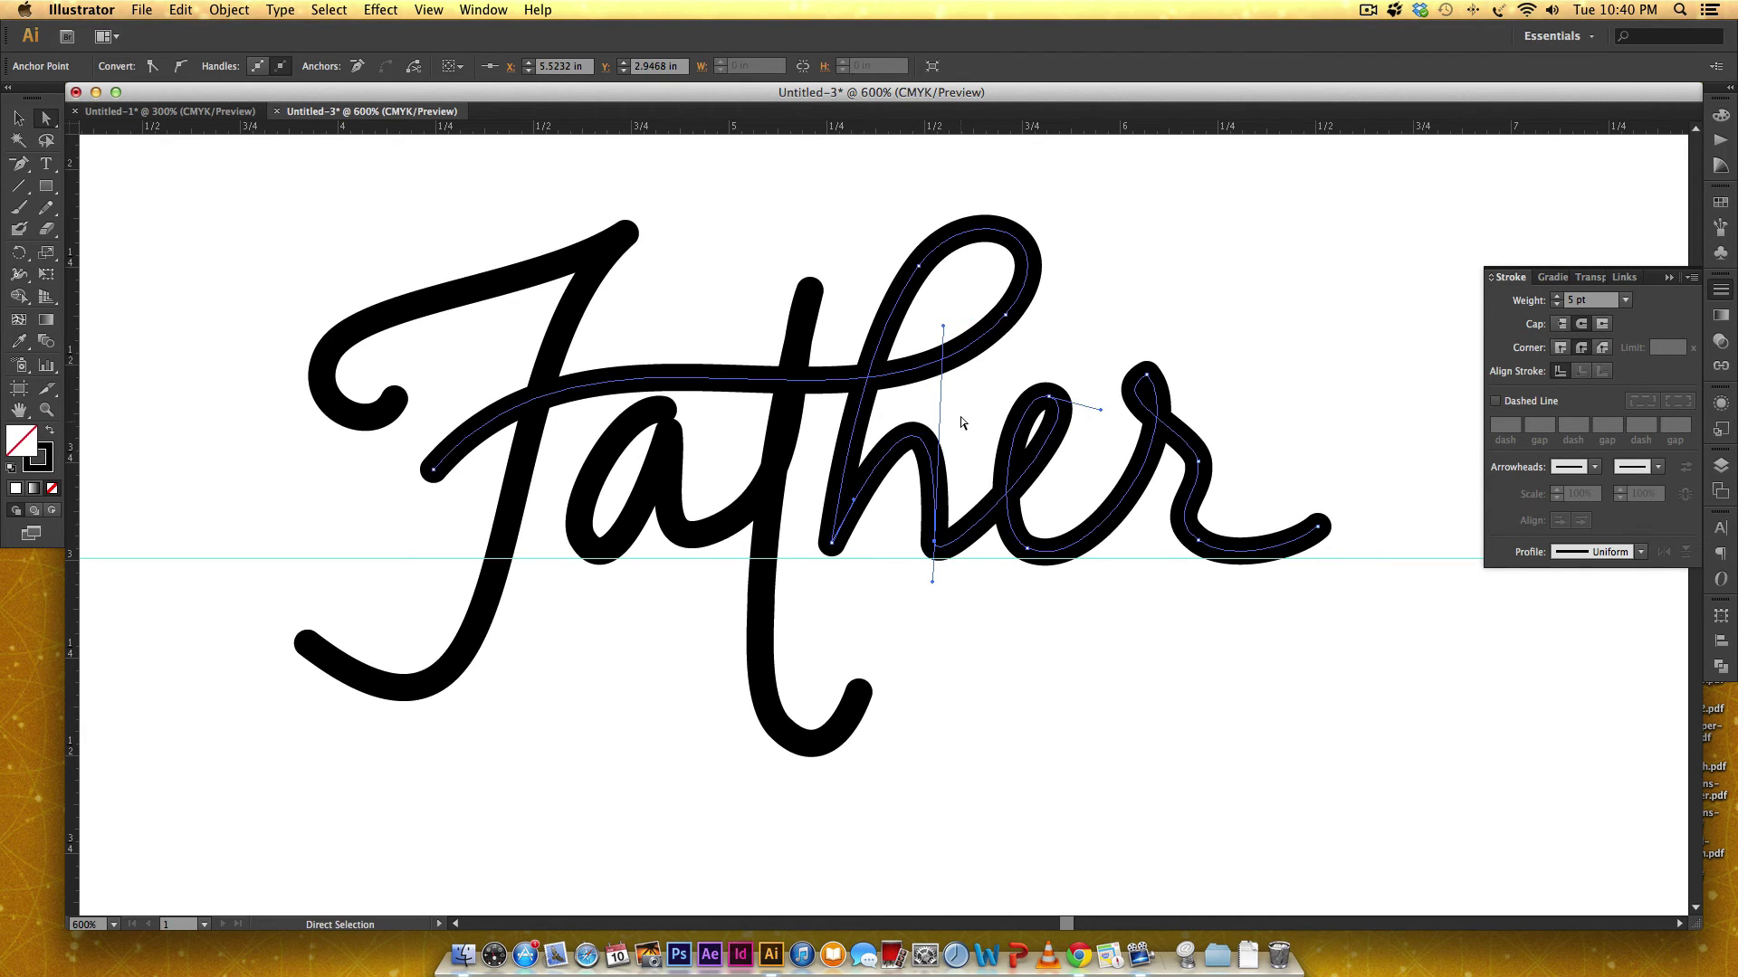
{"action": "left_click_drag", "start_coordinate": [833, 543], "coordinate": [866, 504]}
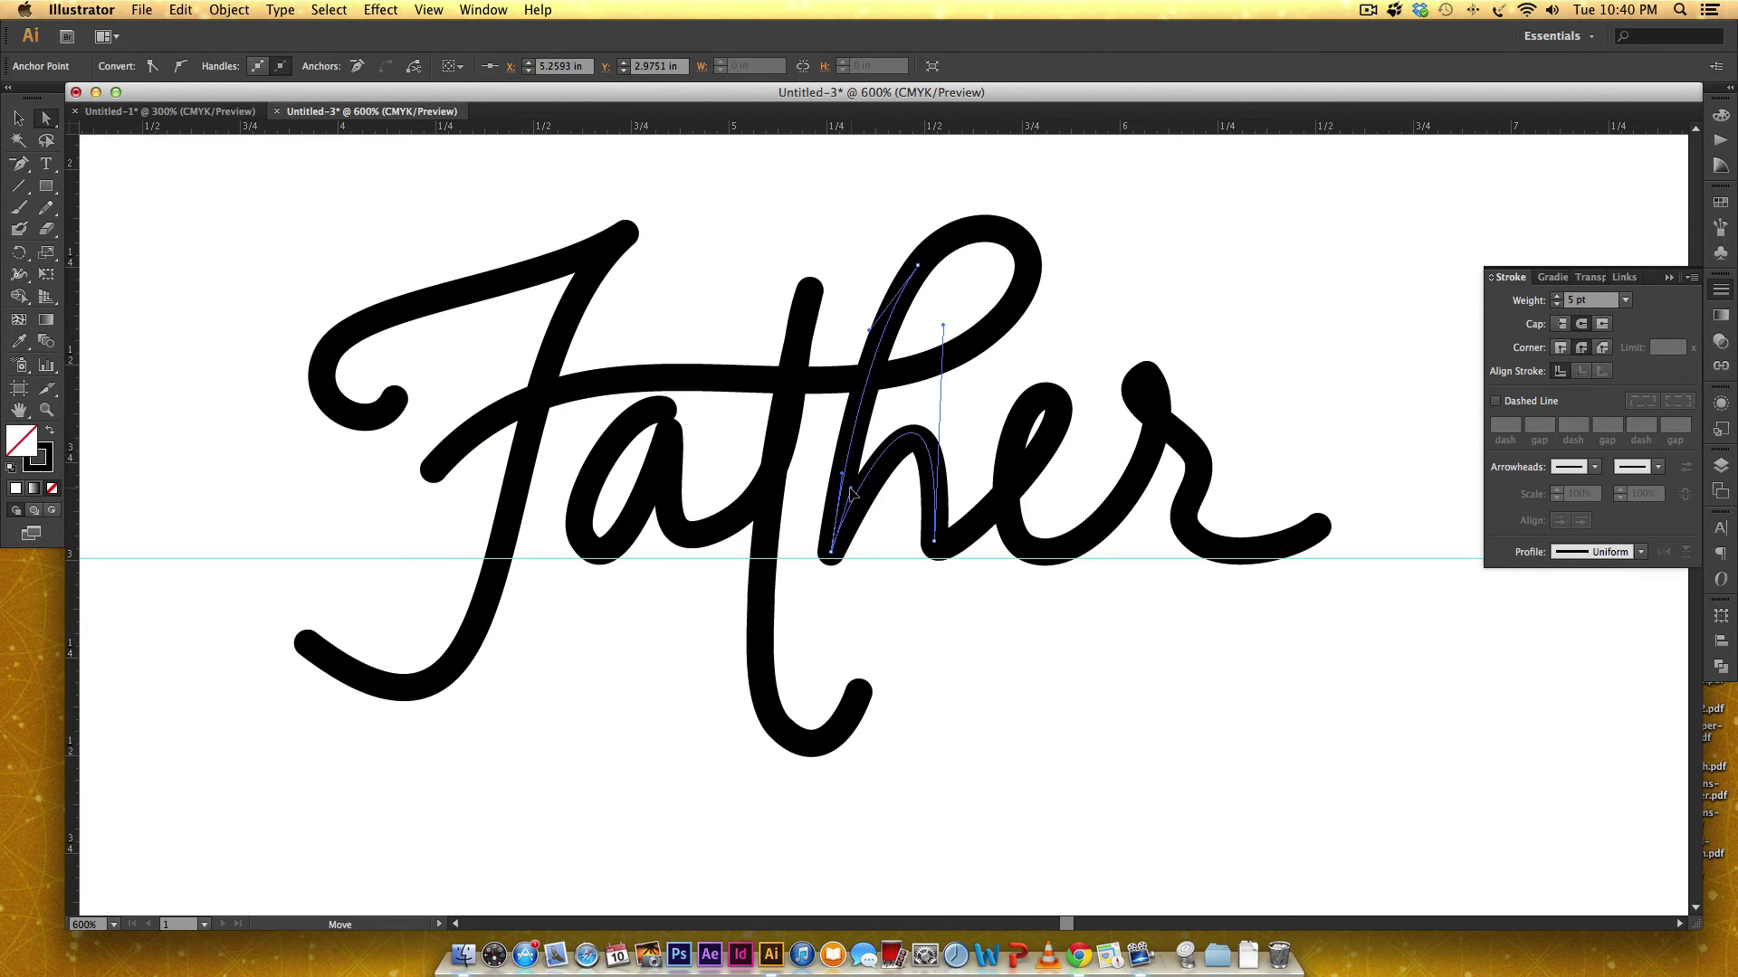
{"action": "left_click", "coordinate": [934, 544]}
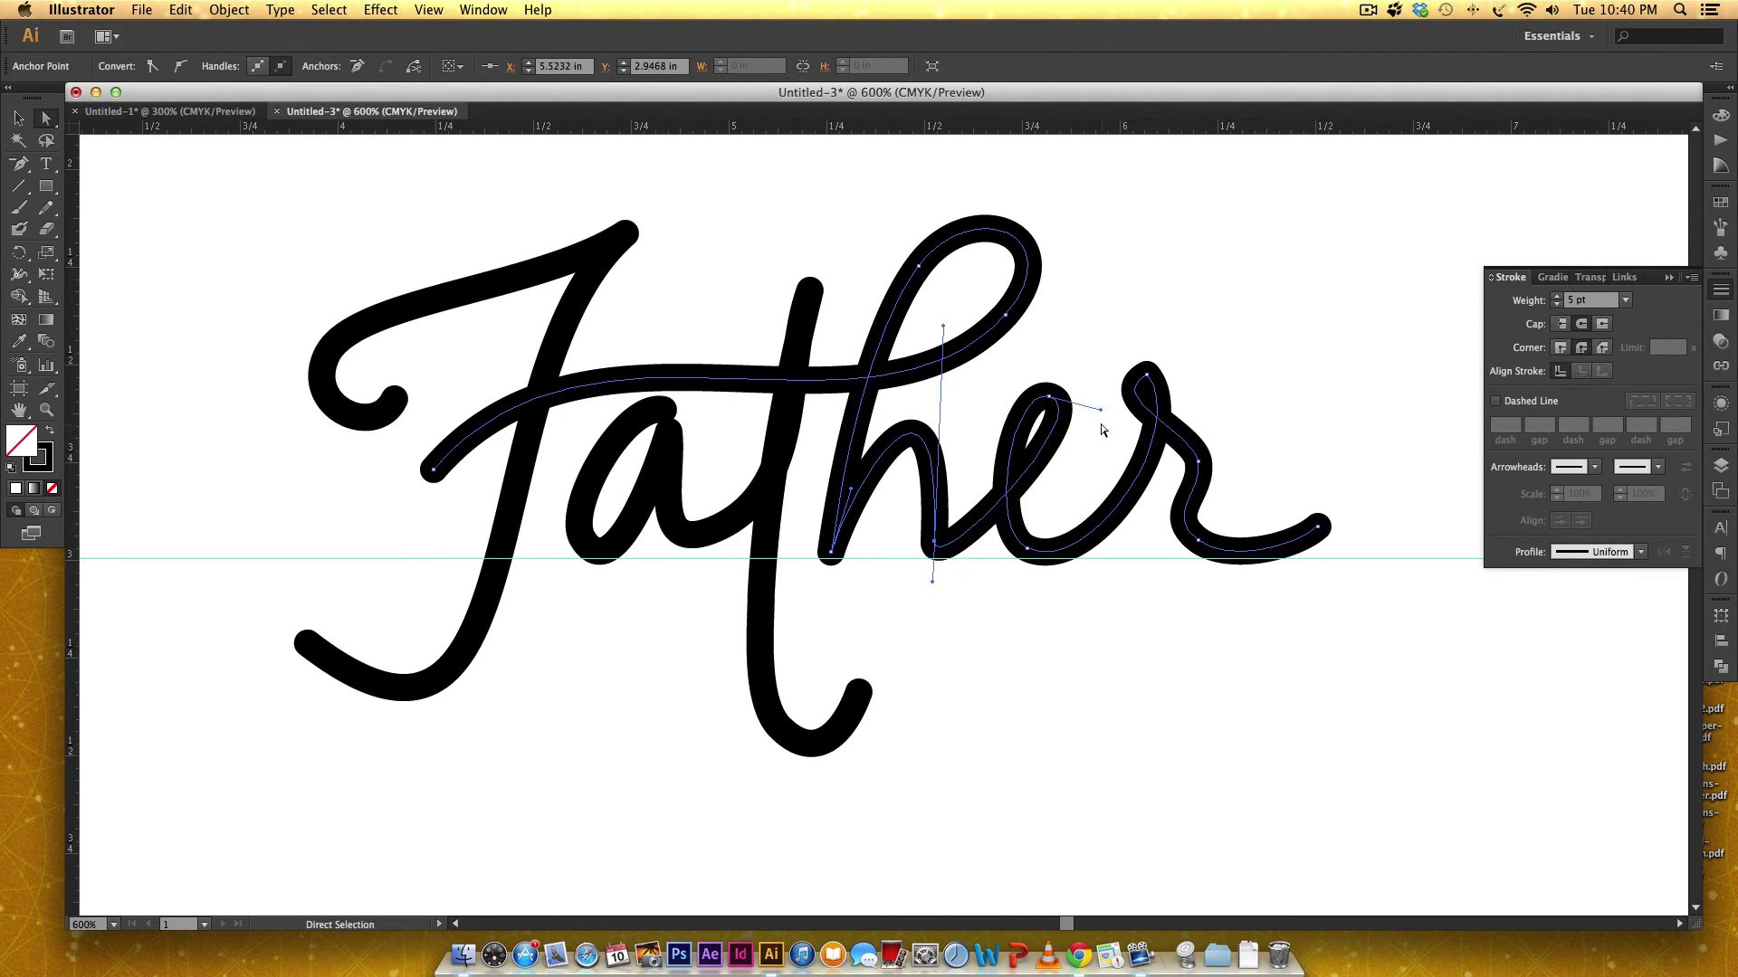
{"action": "left_click_drag", "start_coordinate": [1101, 414], "coordinate": [1112, 426]}
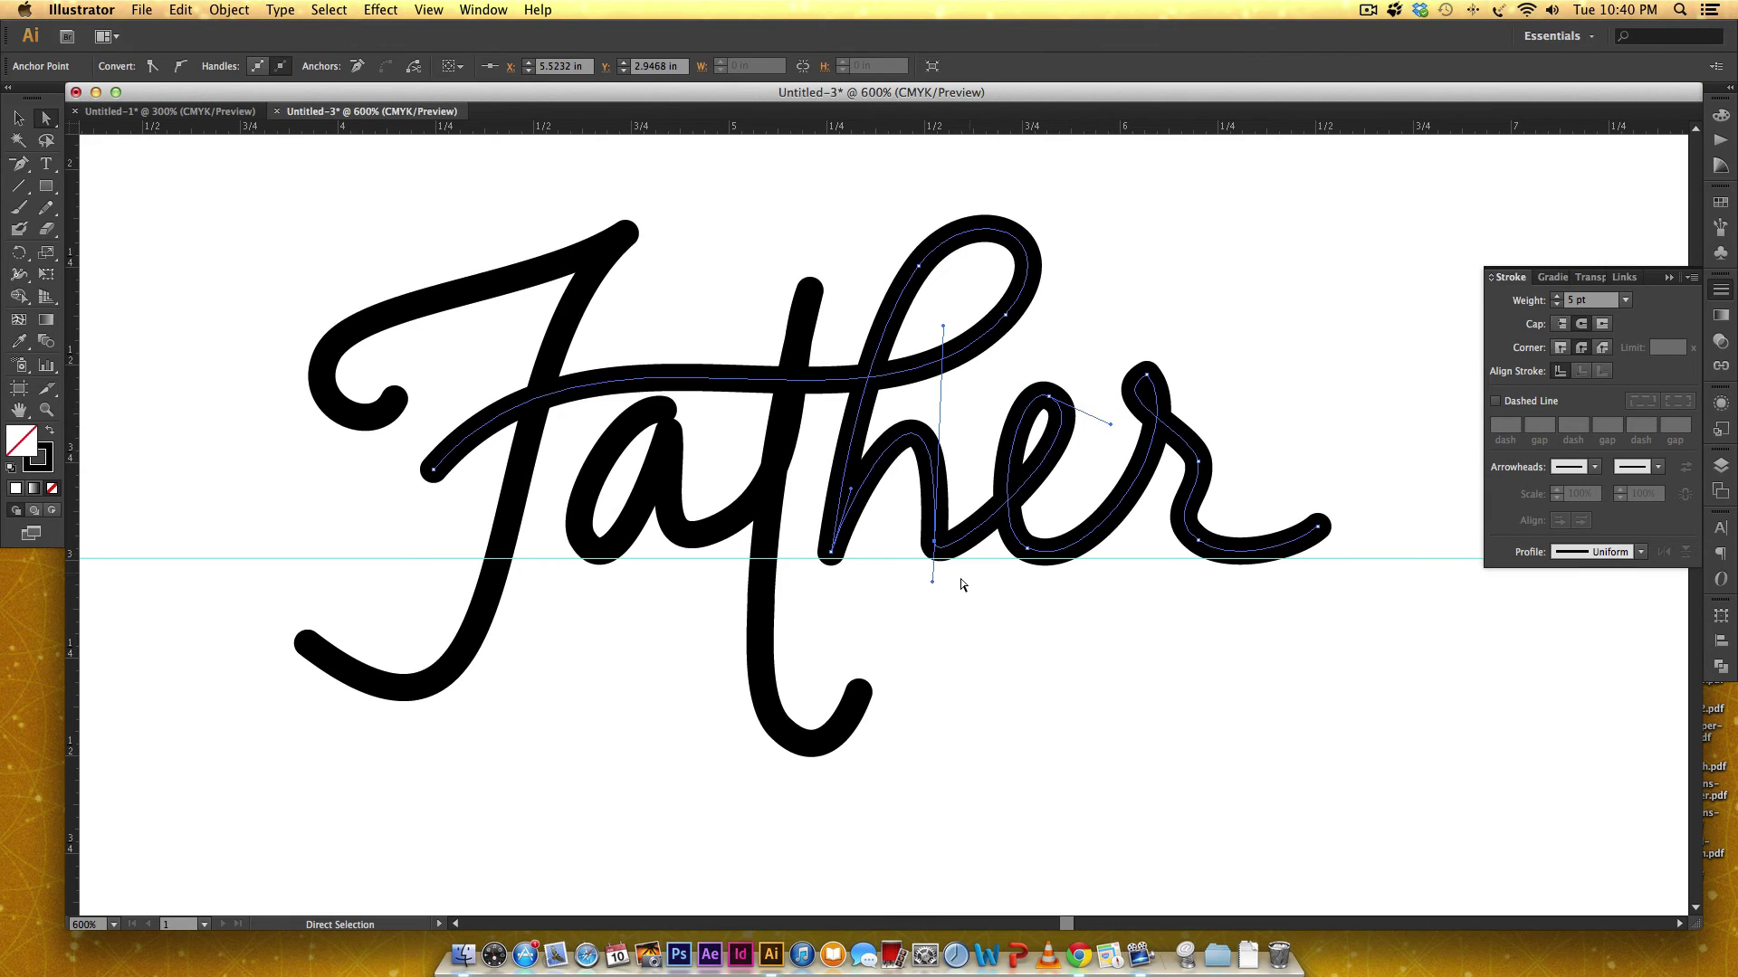
{"action": "left_click_drag", "start_coordinate": [935, 588], "coordinate": [933, 584]}
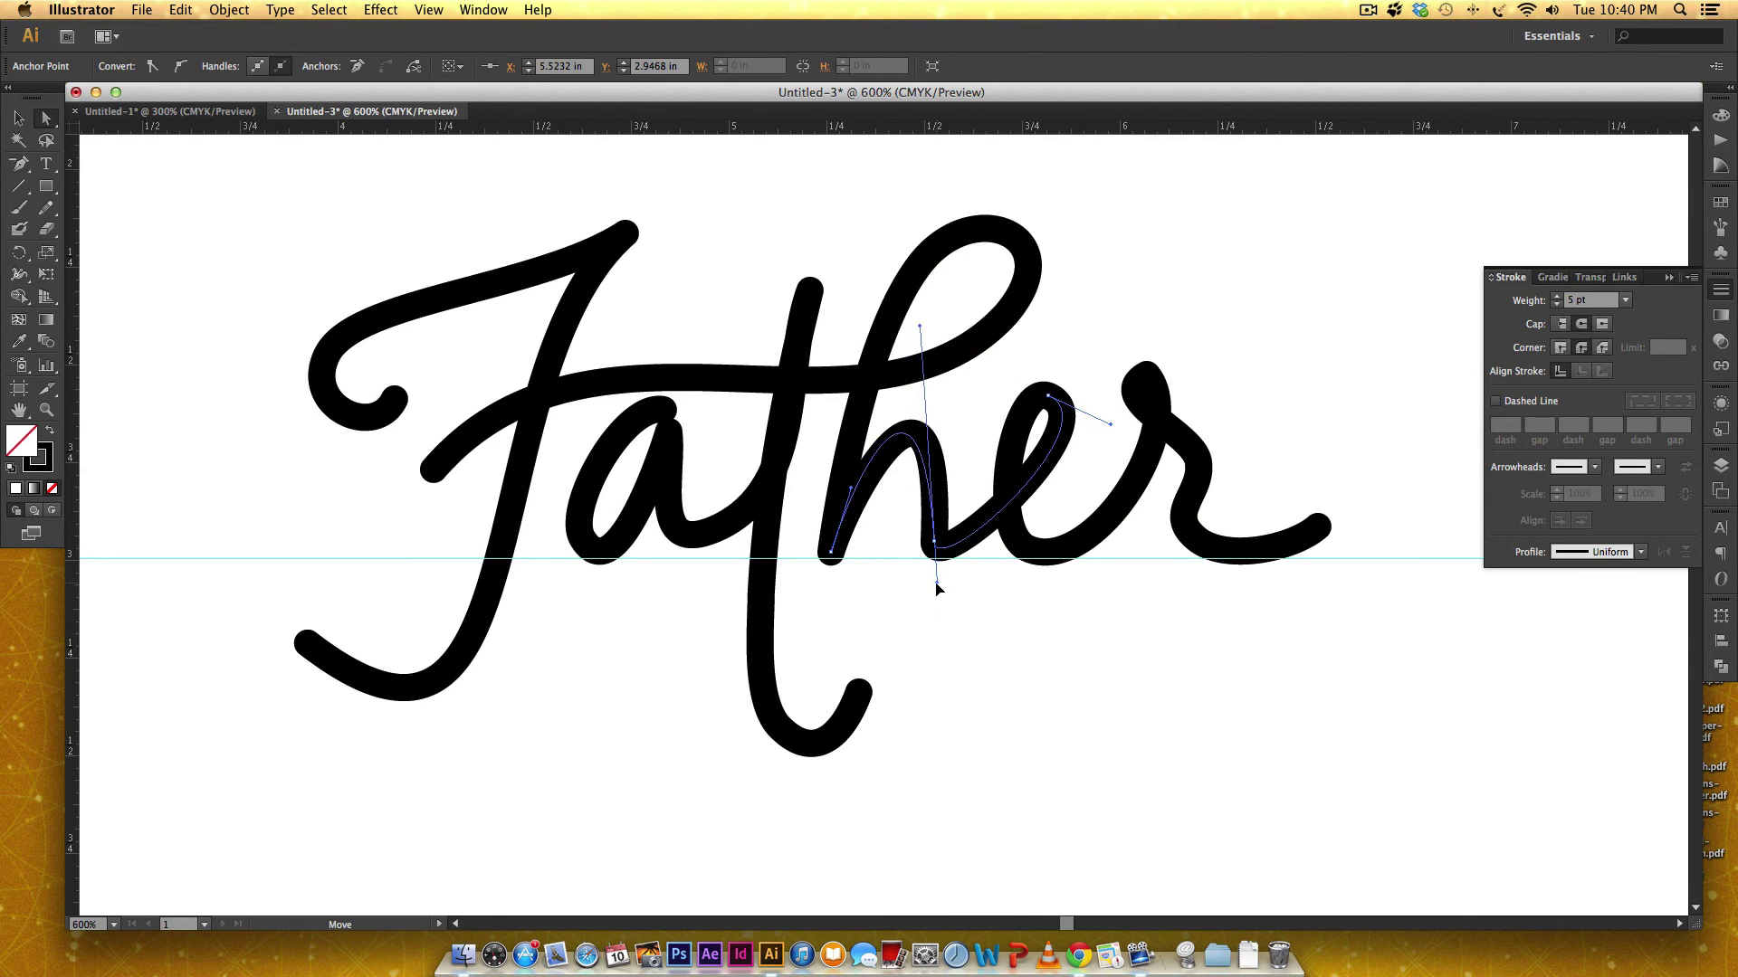
{"action": "left_click", "coordinate": [1050, 615]}
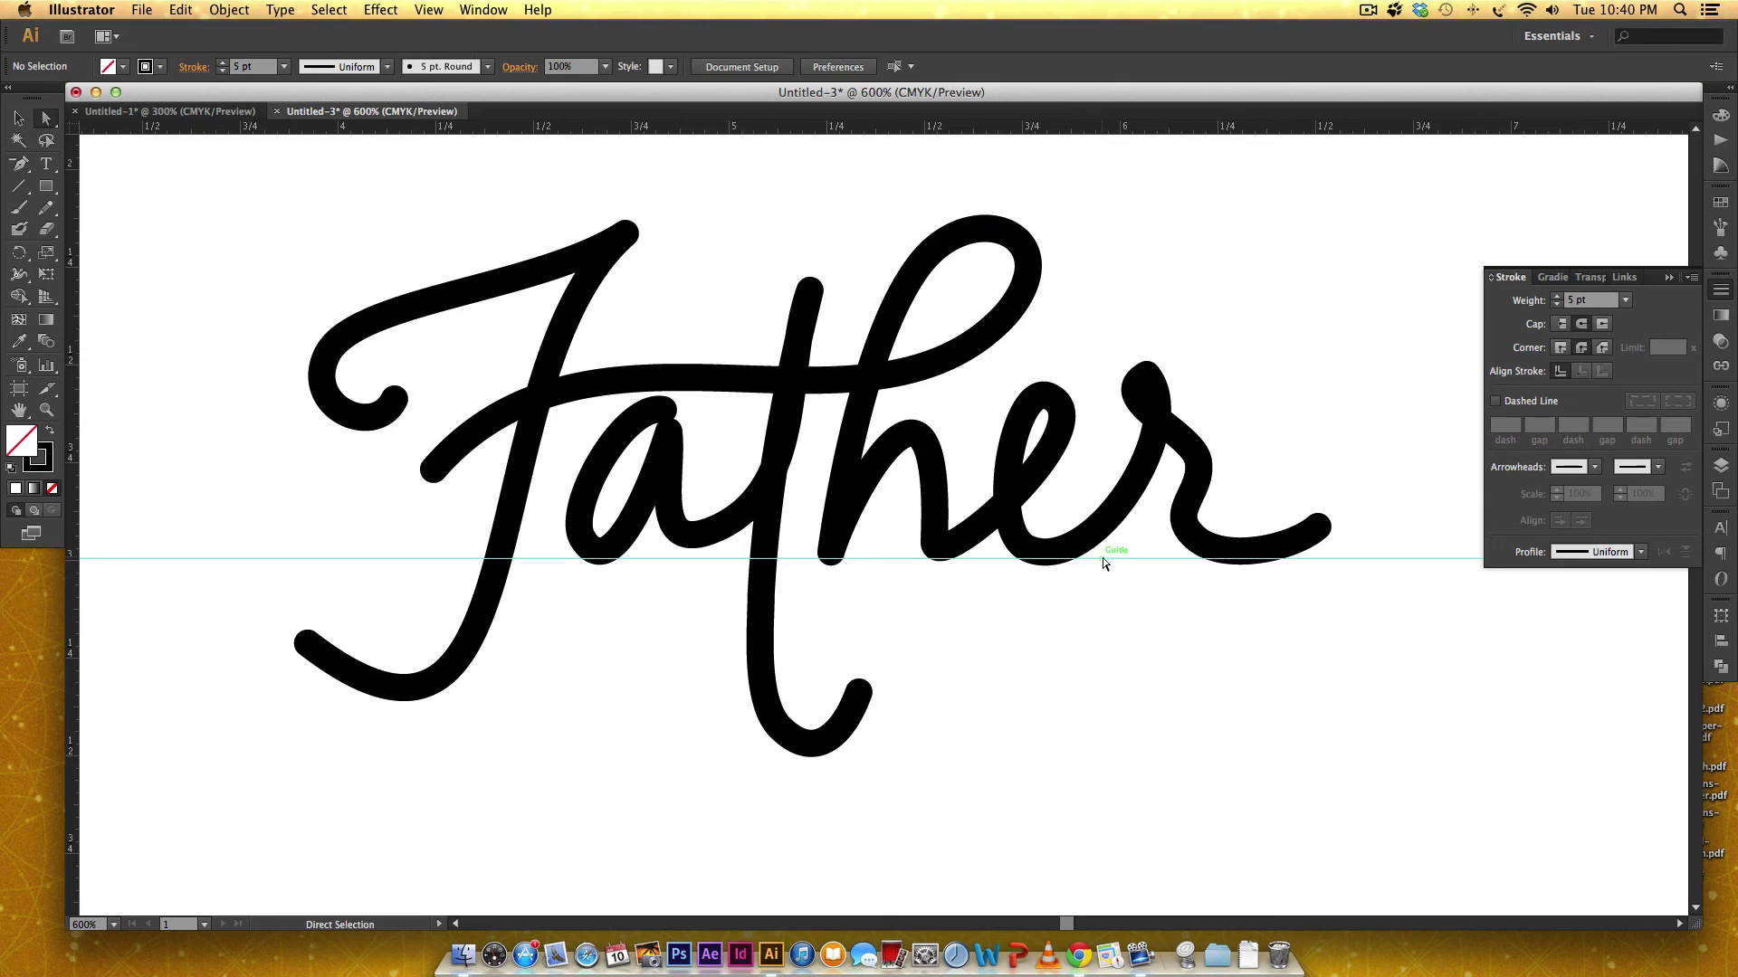
Reshape the r and pull its tail end up and inward so it ends shorter
{"action": "left_click_drag", "start_coordinate": [1041, 554], "coordinate": [1043, 551]}
{"action": "left_click_drag", "start_coordinate": [1207, 463], "coordinate": [1204, 458]}
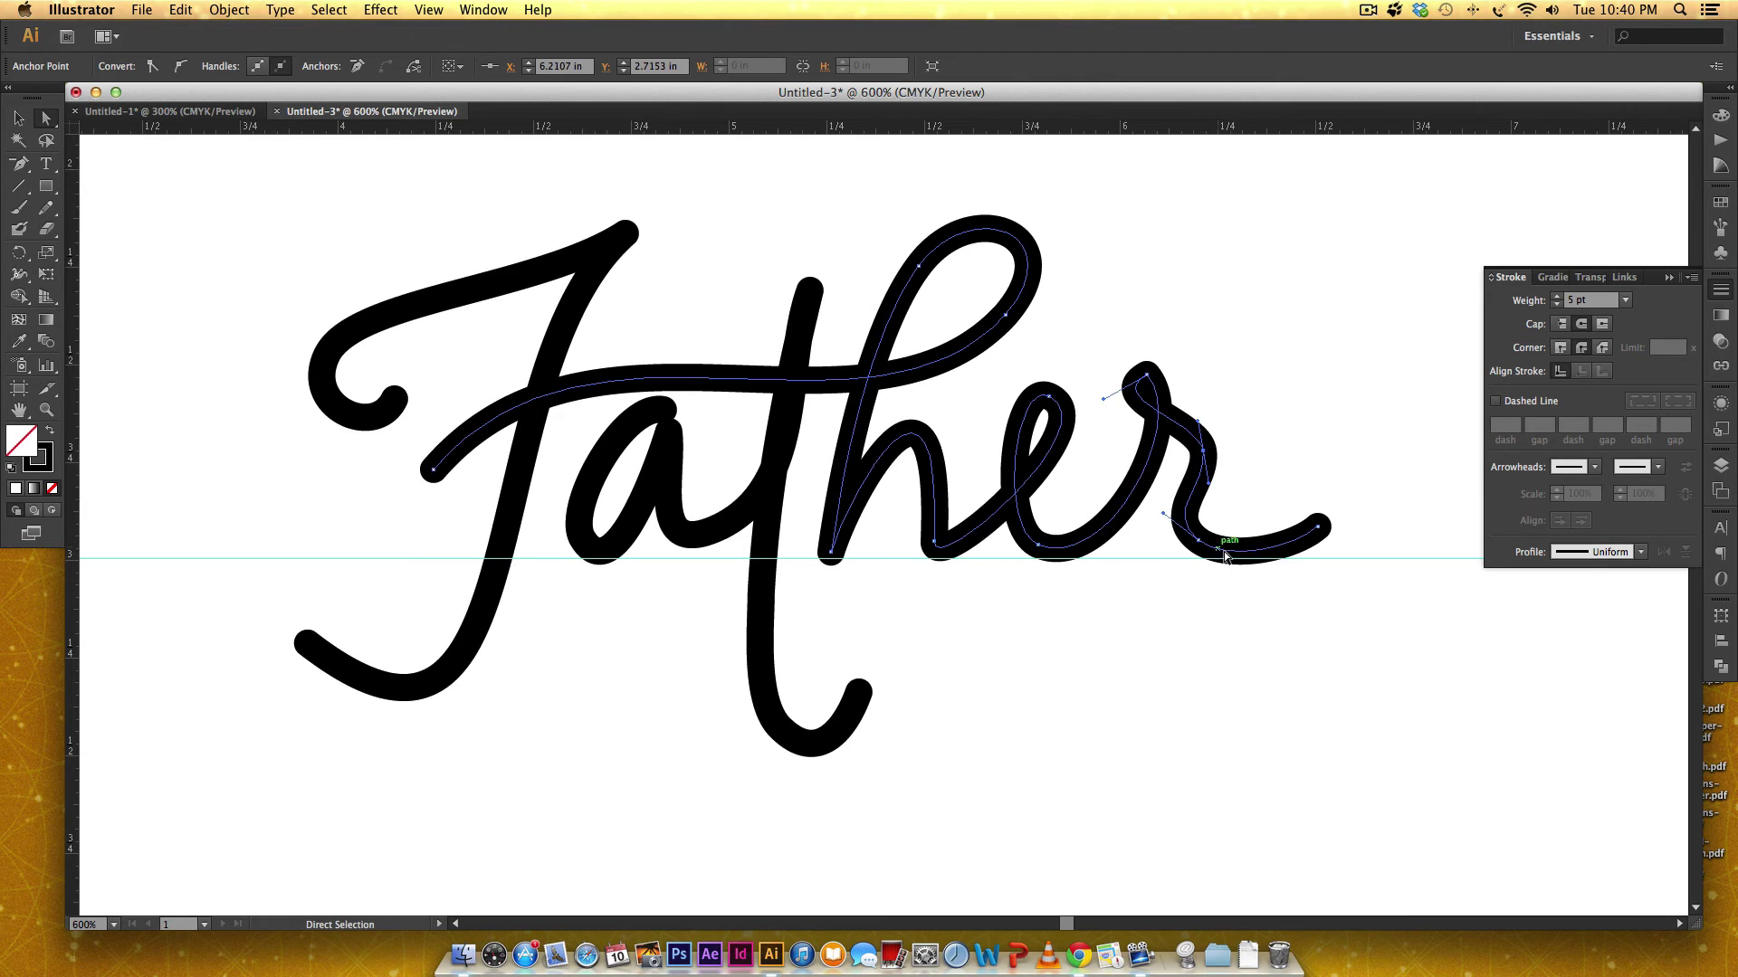
{"action": "left_click_drag", "start_coordinate": [1316, 532], "coordinate": [1294, 516]}
{"action": "left_click", "coordinate": [1319, 638]}
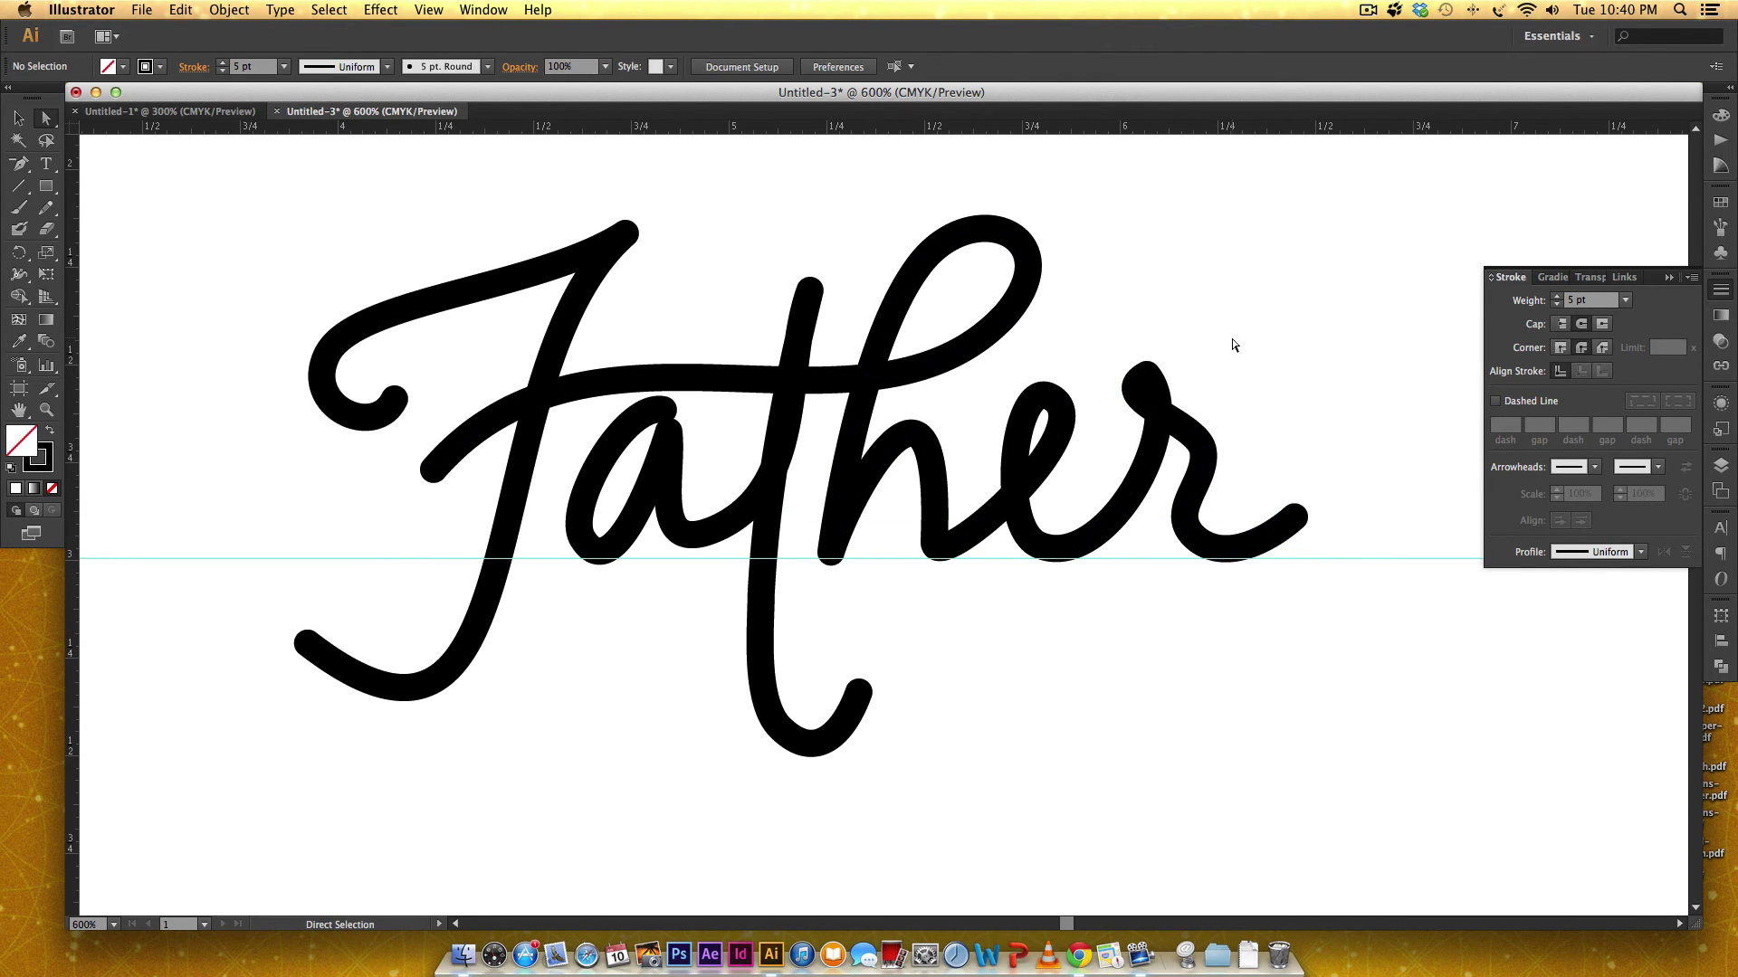
Select the h's bottom point and steepen its upstroke handle
{"action": "left_click", "coordinate": [936, 540]}
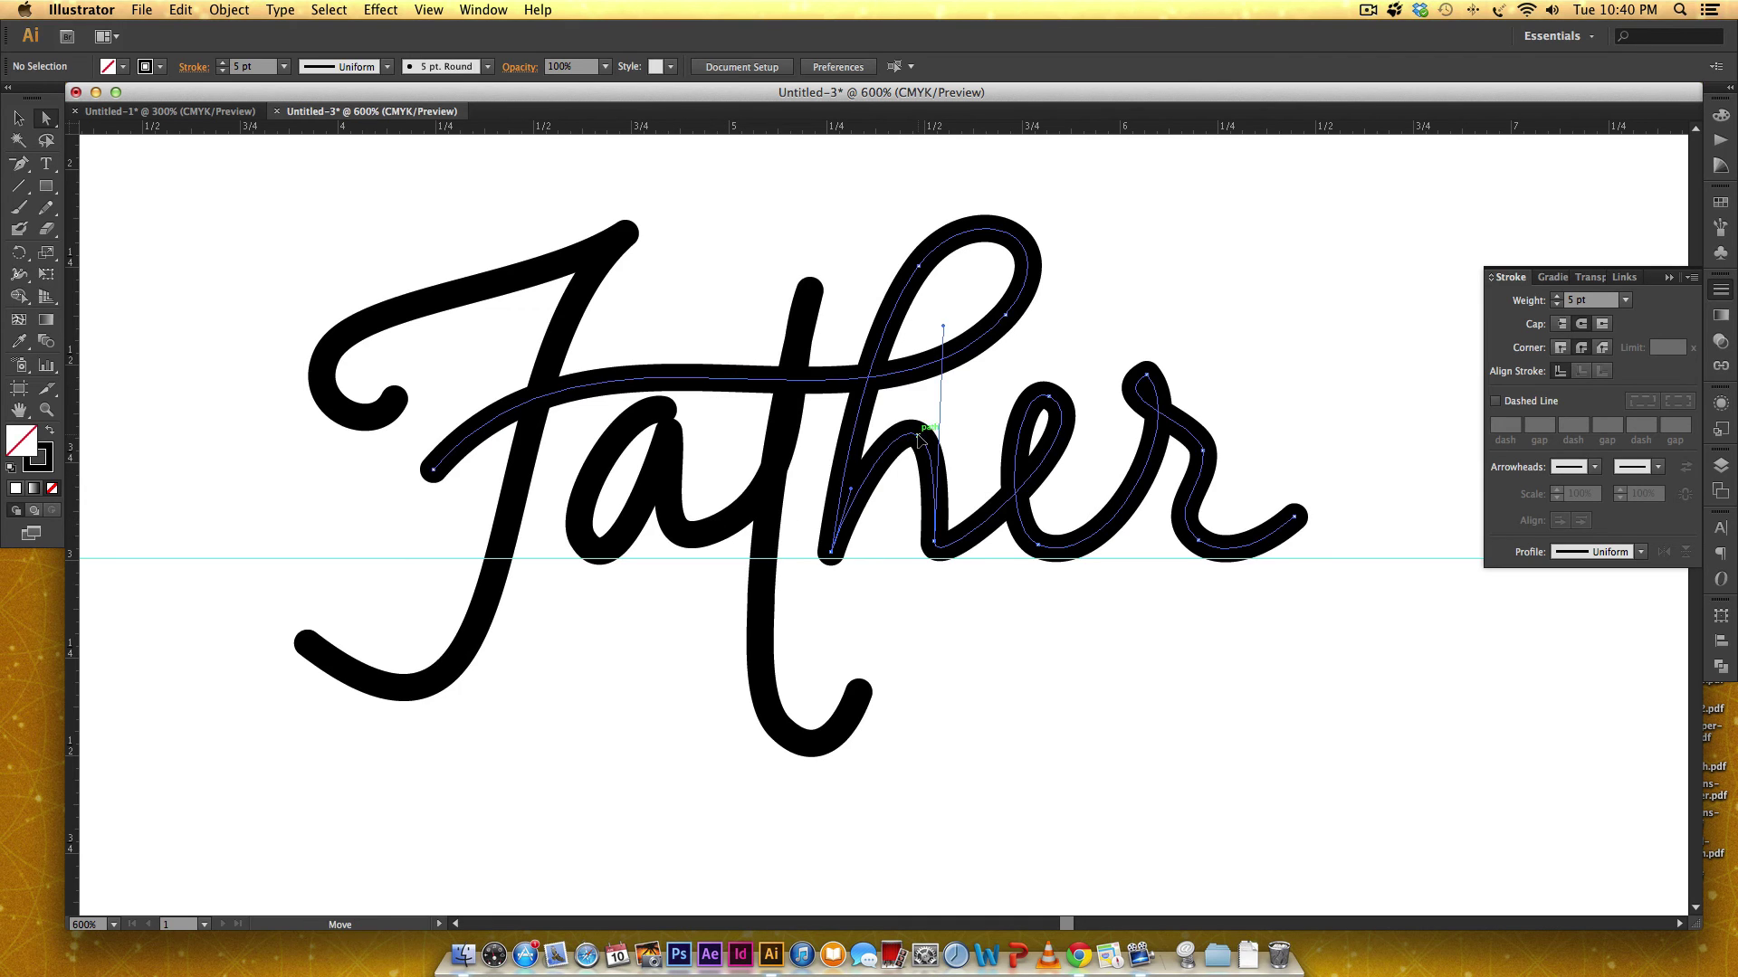
{"action": "left_click", "coordinate": [937, 540]}
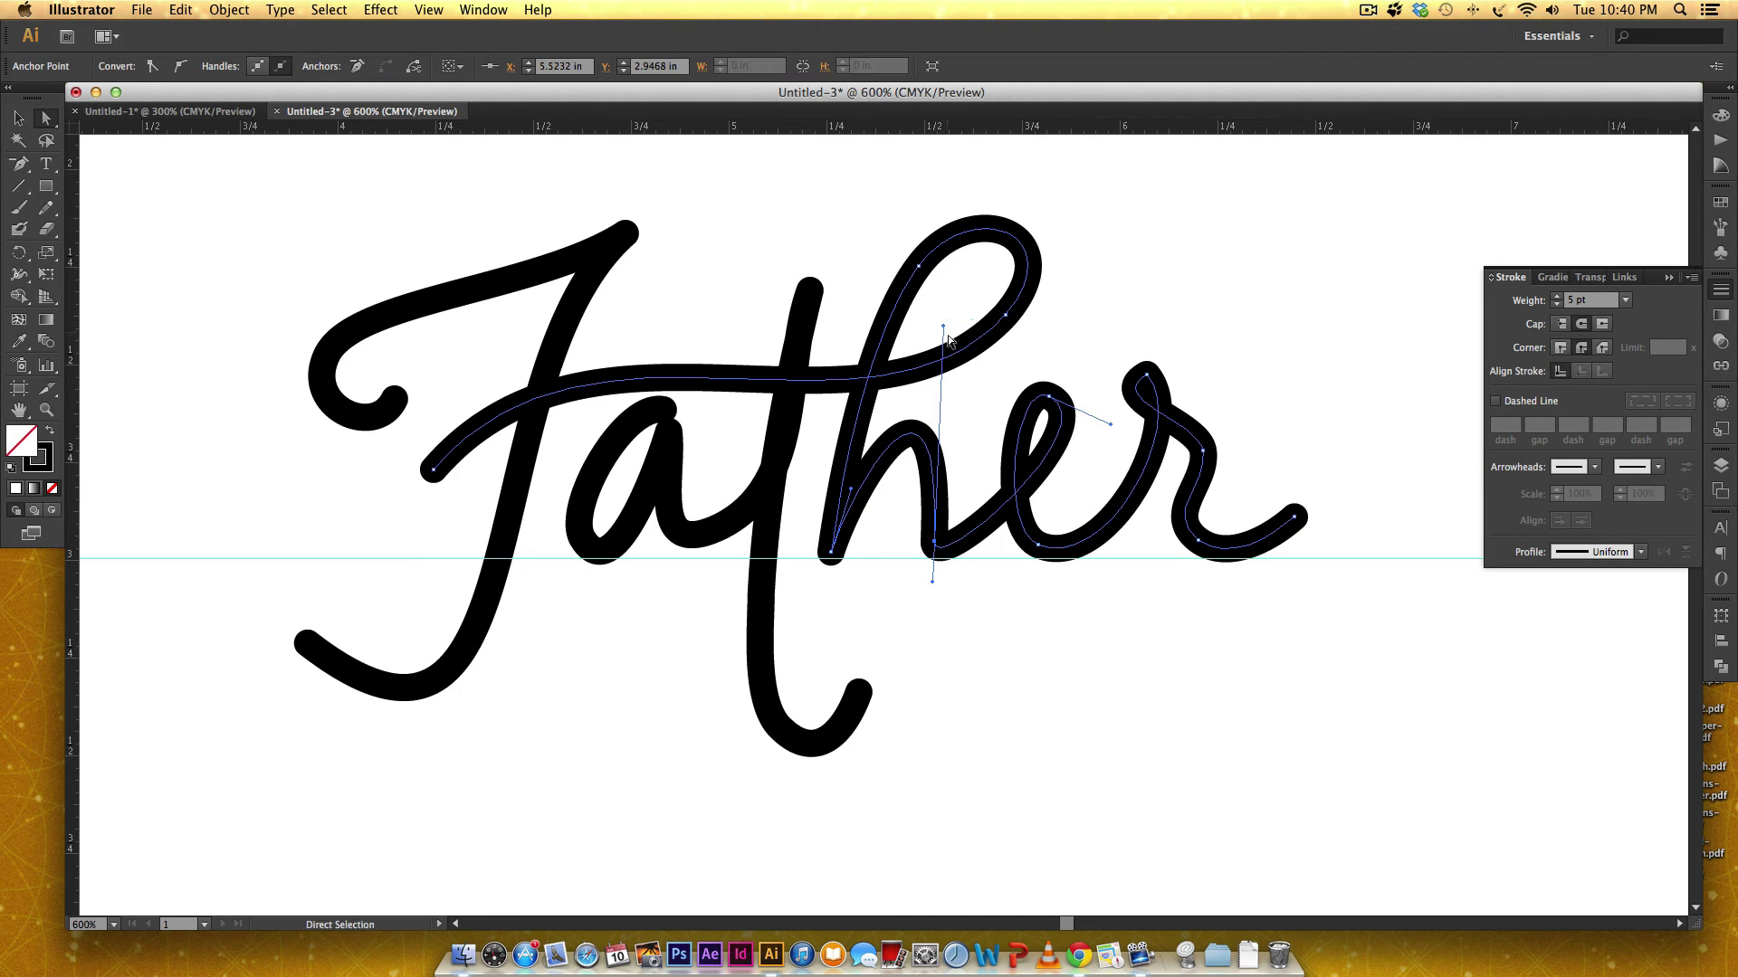
{"action": "left_click_drag", "start_coordinate": [944, 324], "coordinate": [951, 310]}
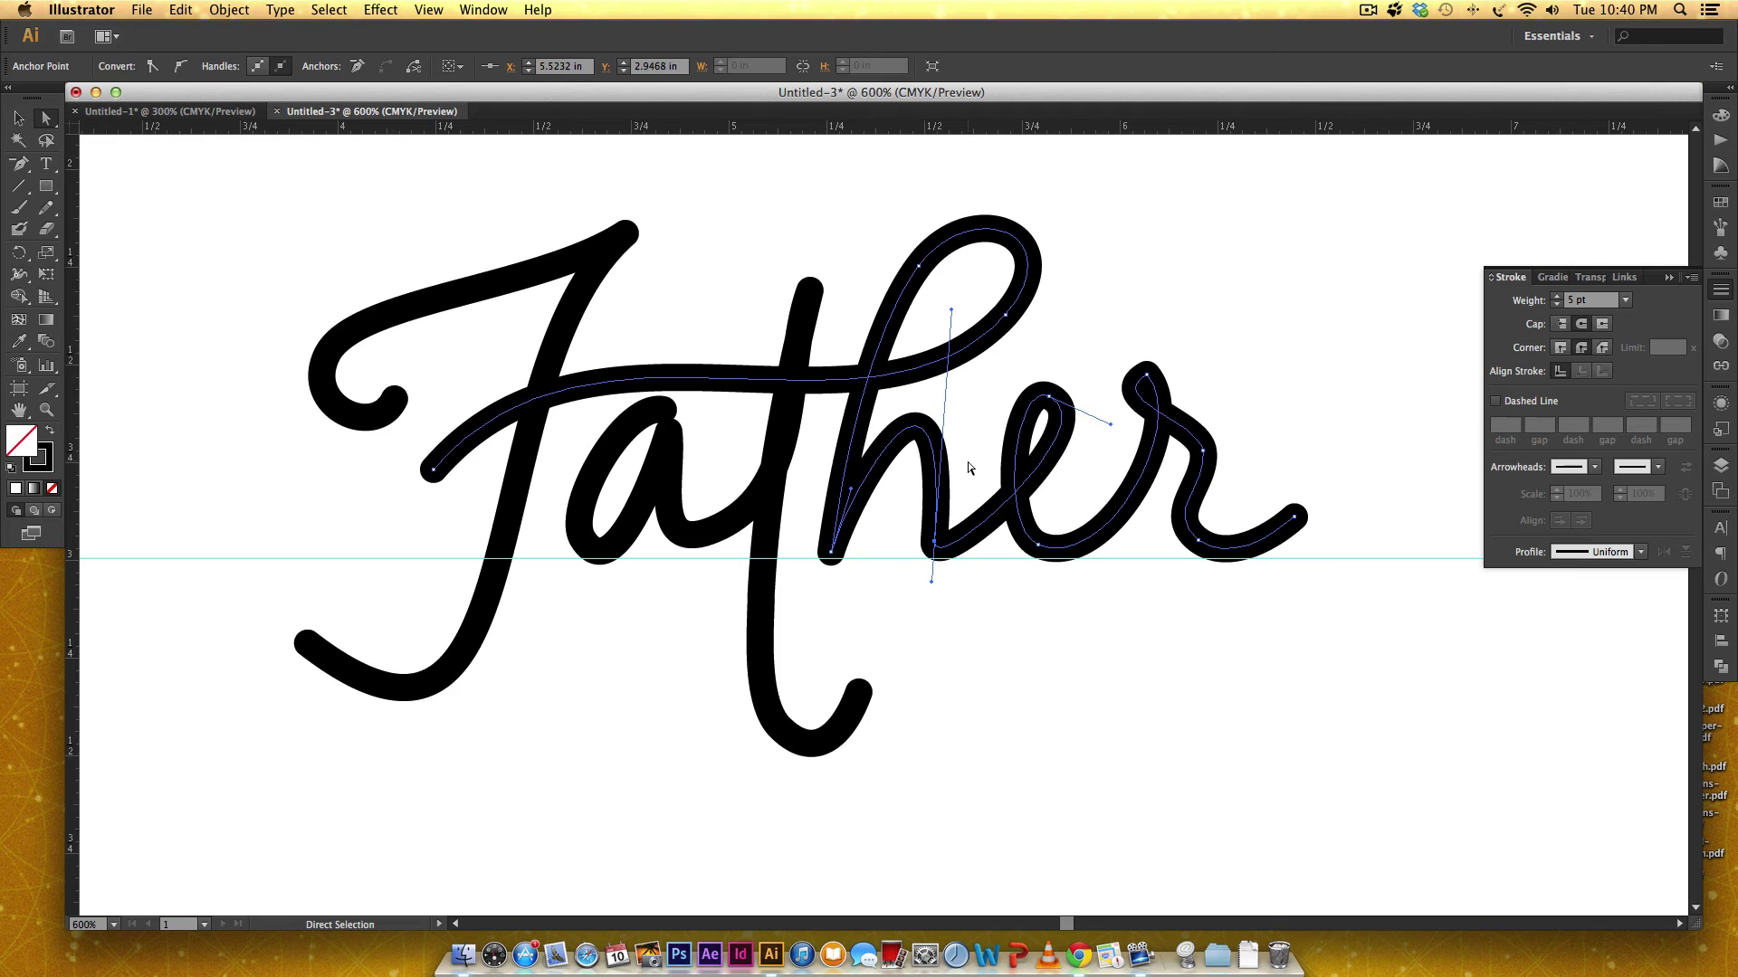
Add an anchor partway up the h stroke and nudge it up and right
{"action": "key", "text": "plus"}
{"action": "left_click", "coordinate": [933, 449]}
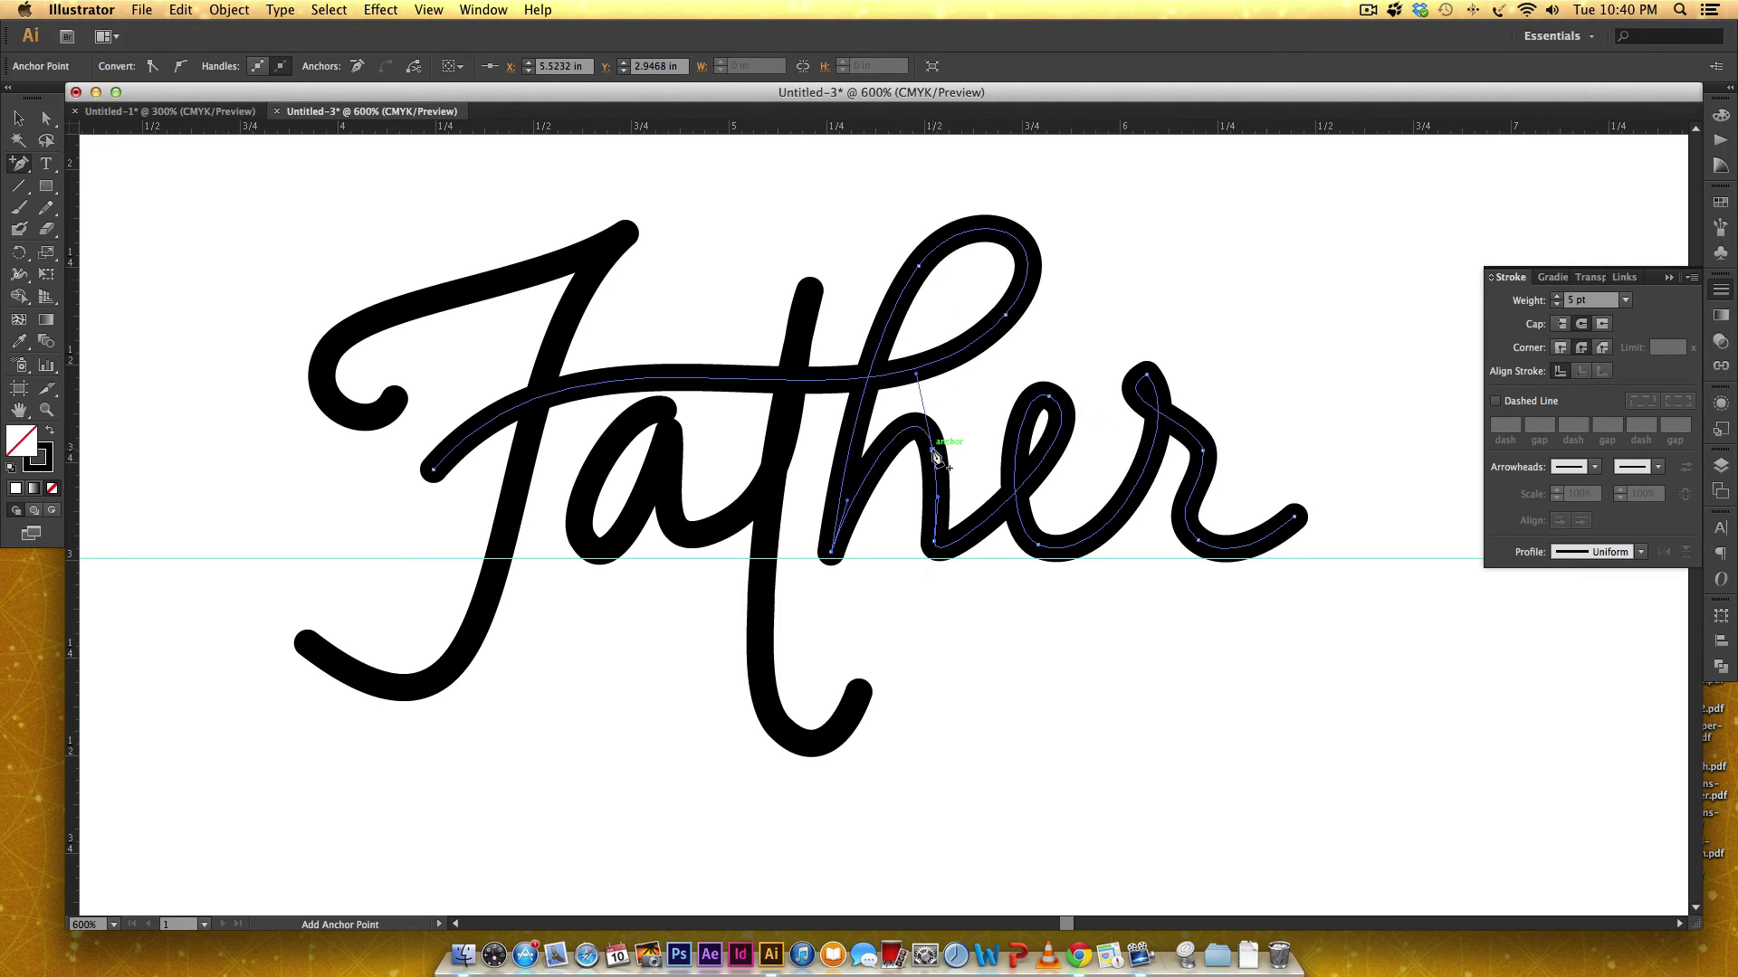
{"action": "key", "text": "a"}
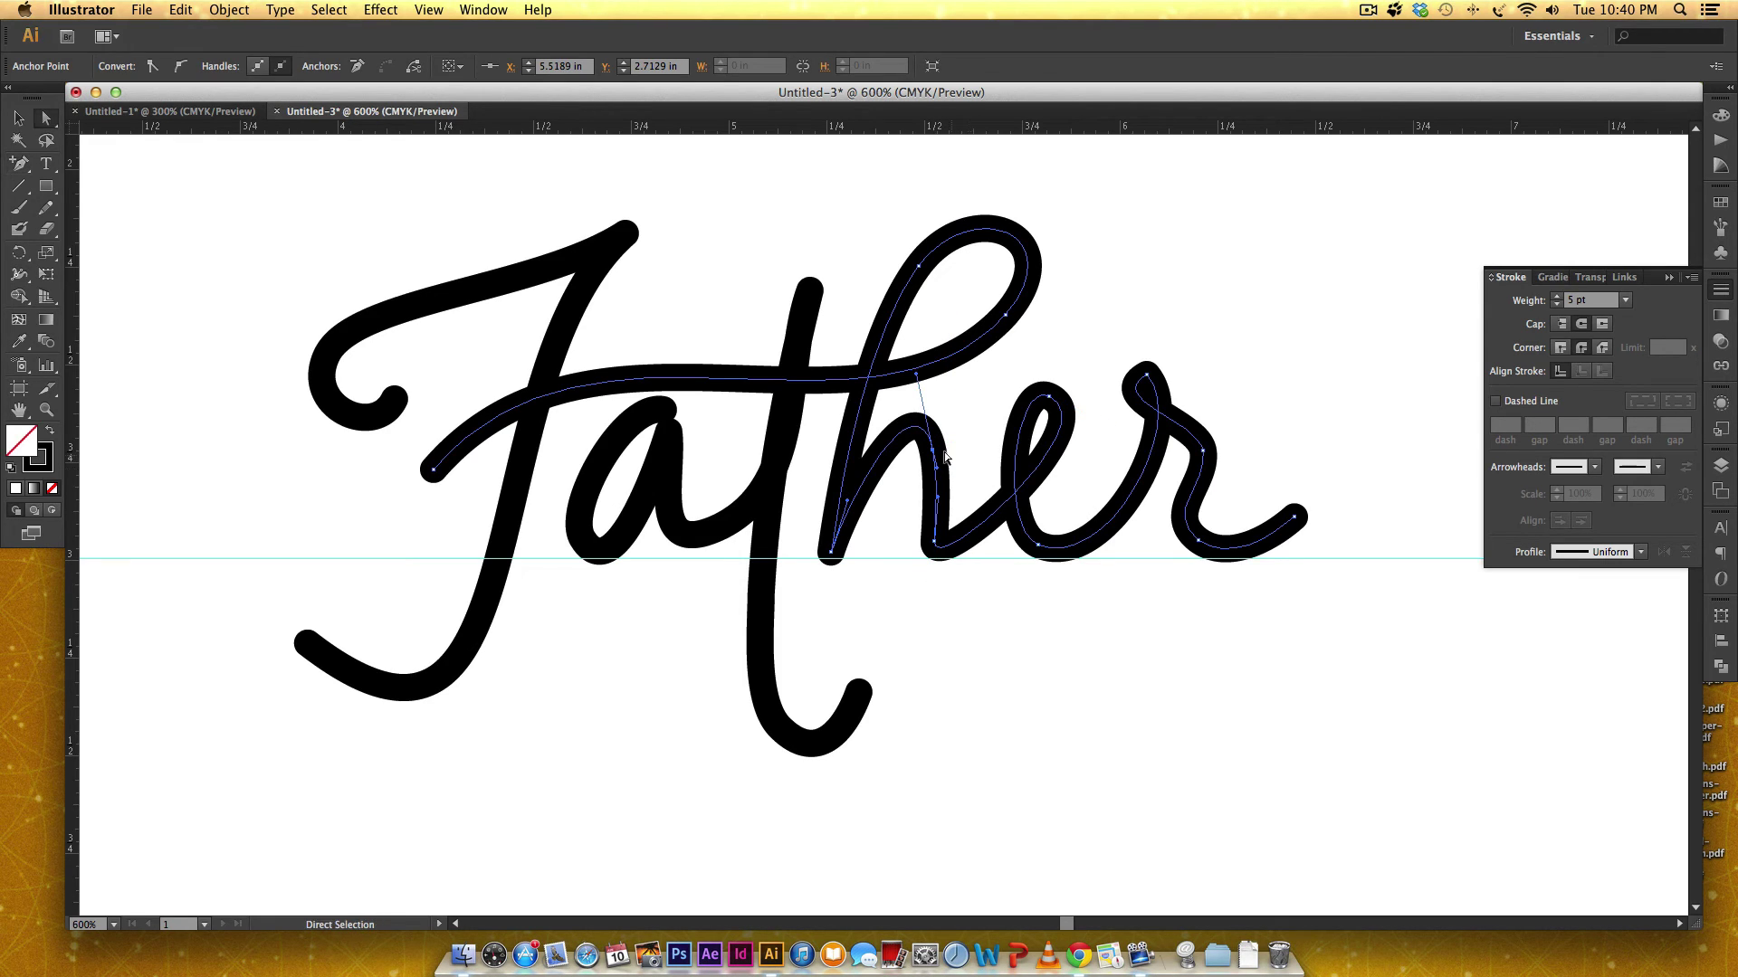
{"action": "left_click_drag", "start_coordinate": [933, 450], "coordinate": [947, 454]}
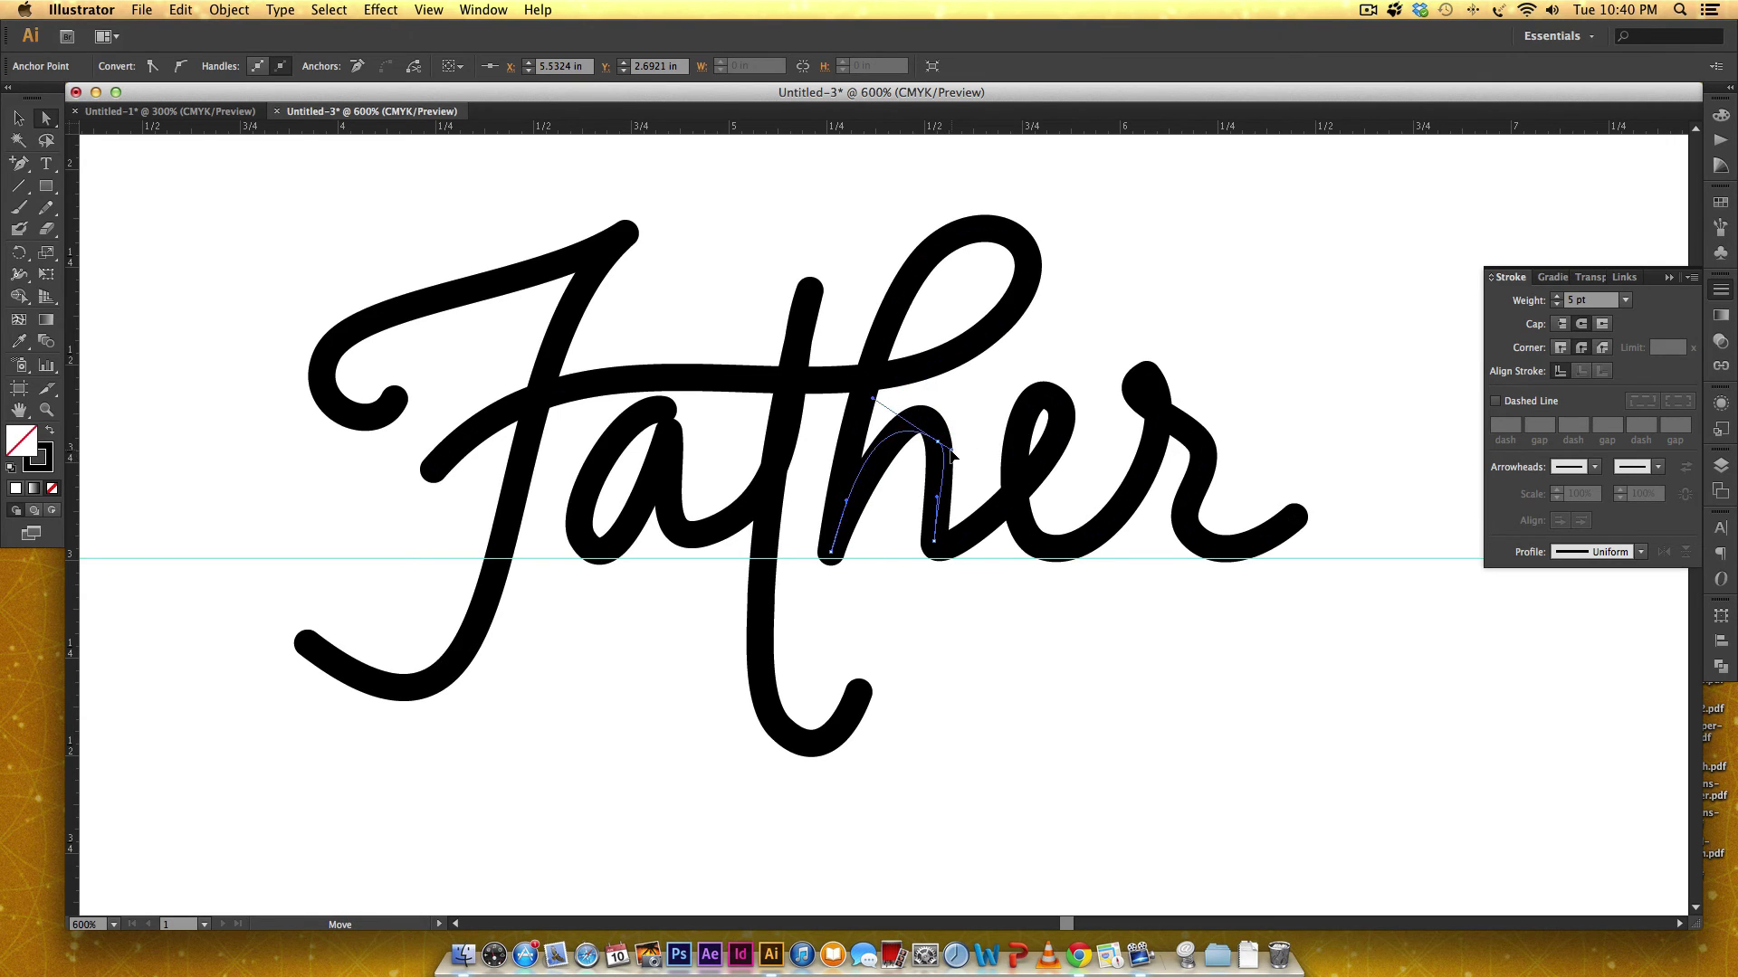
Angle the h's bottom curve rightward and shift the arch point for a smooth rise
{"action": "left_click", "coordinate": [935, 541]}
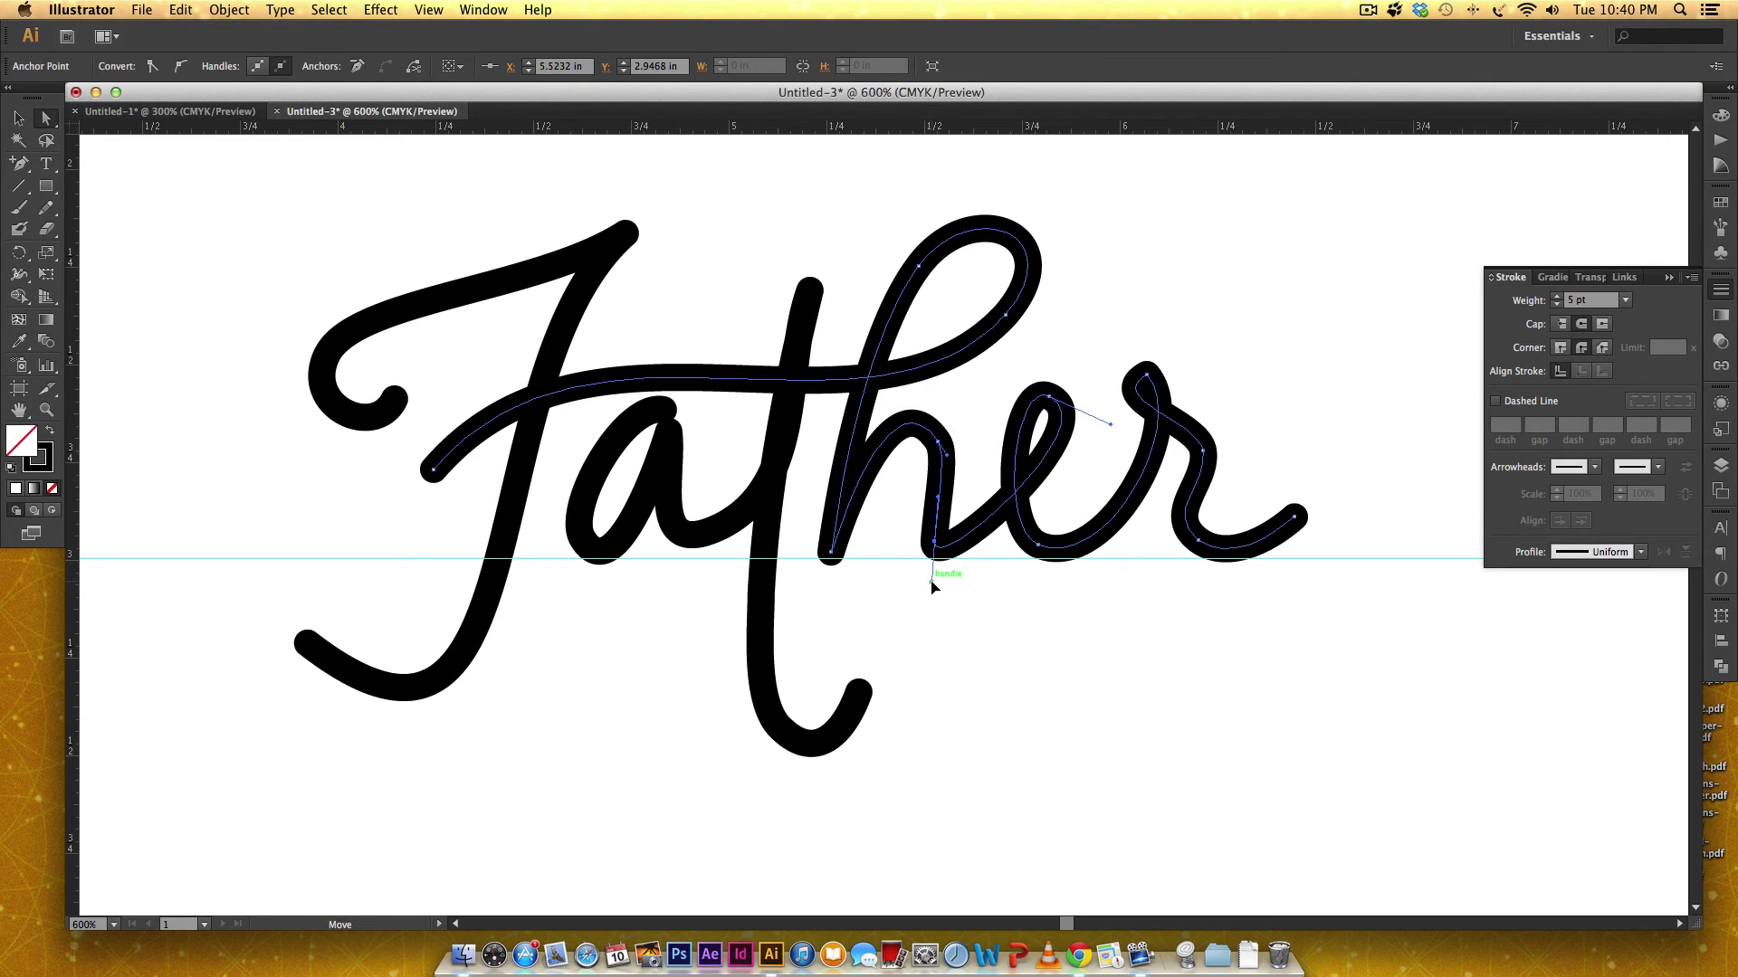
{"action": "left_click_drag", "start_coordinate": [929, 582], "coordinate": [958, 588]}
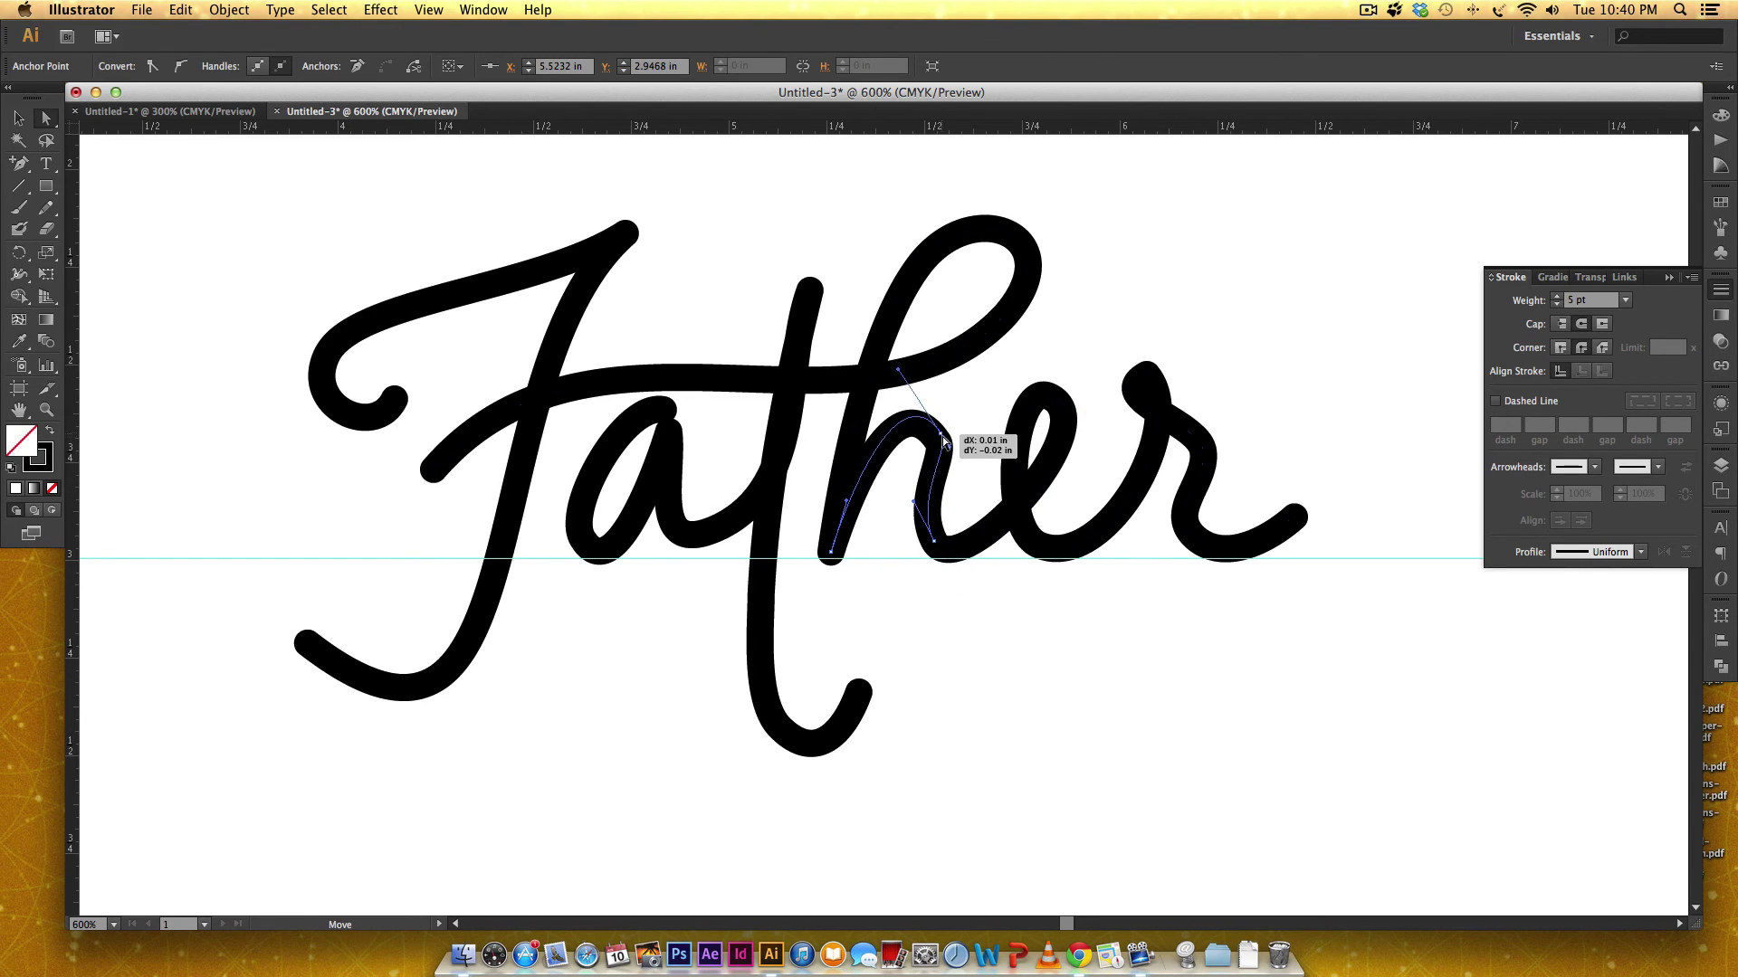
{"action": "left_click_drag", "start_coordinate": [939, 445], "coordinate": [964, 466]}
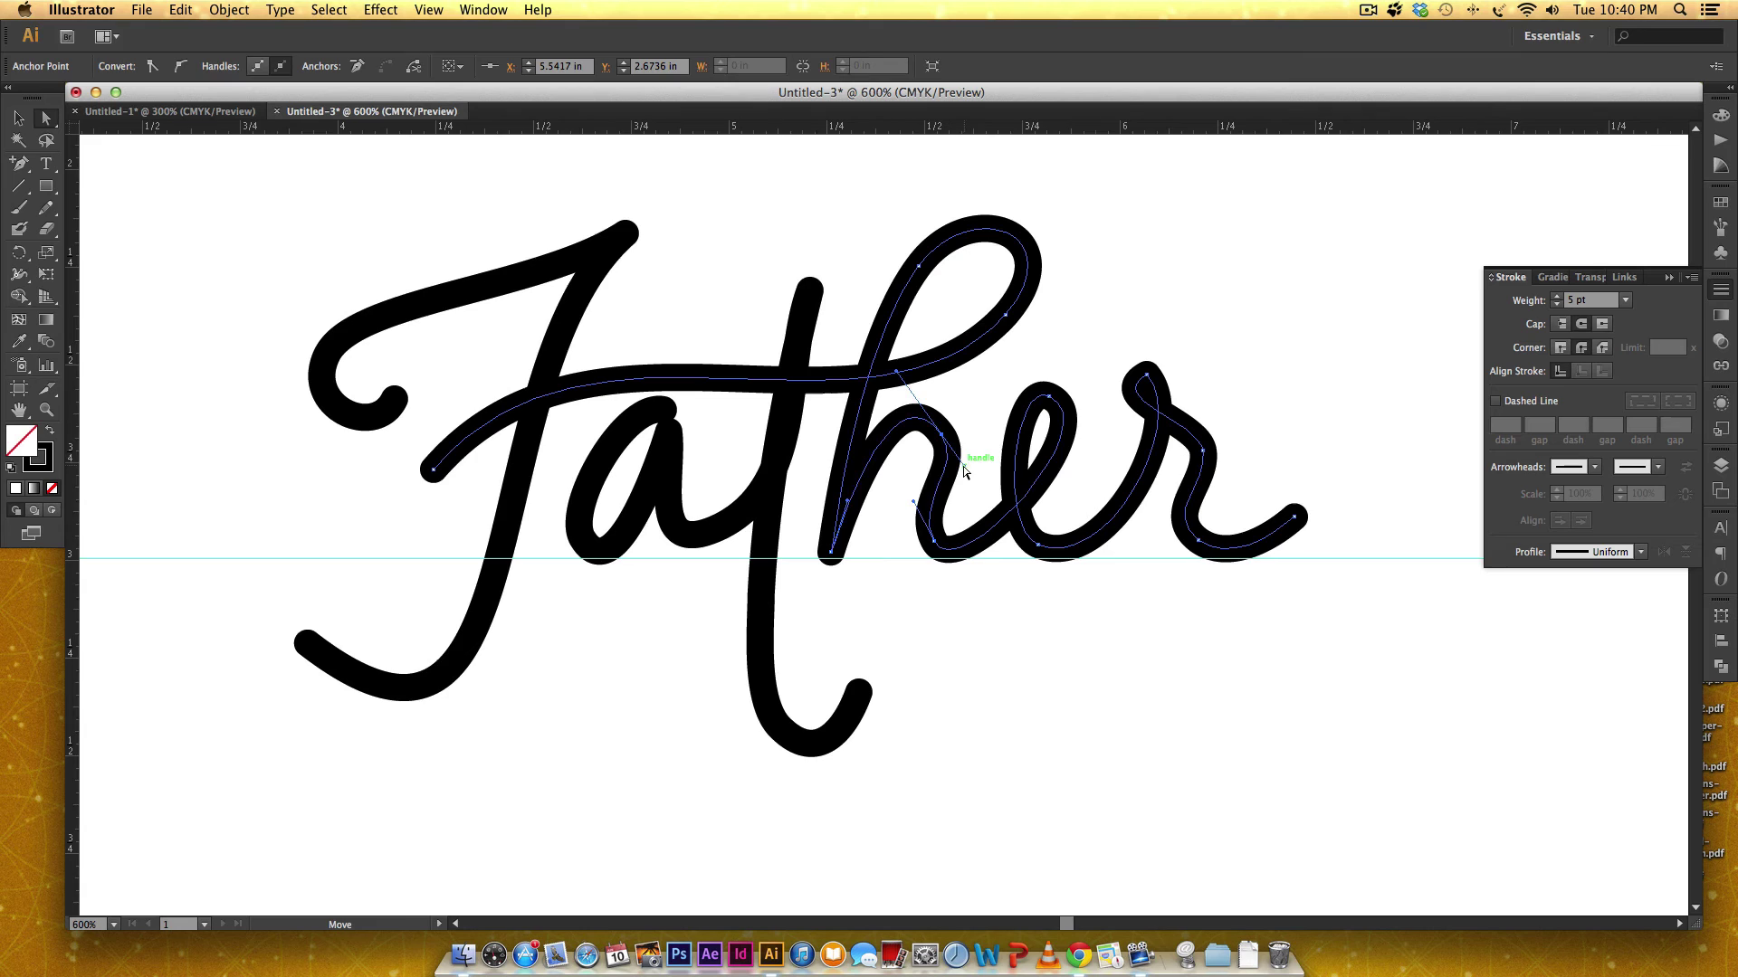
{"action": "left_click", "coordinate": [945, 448]}
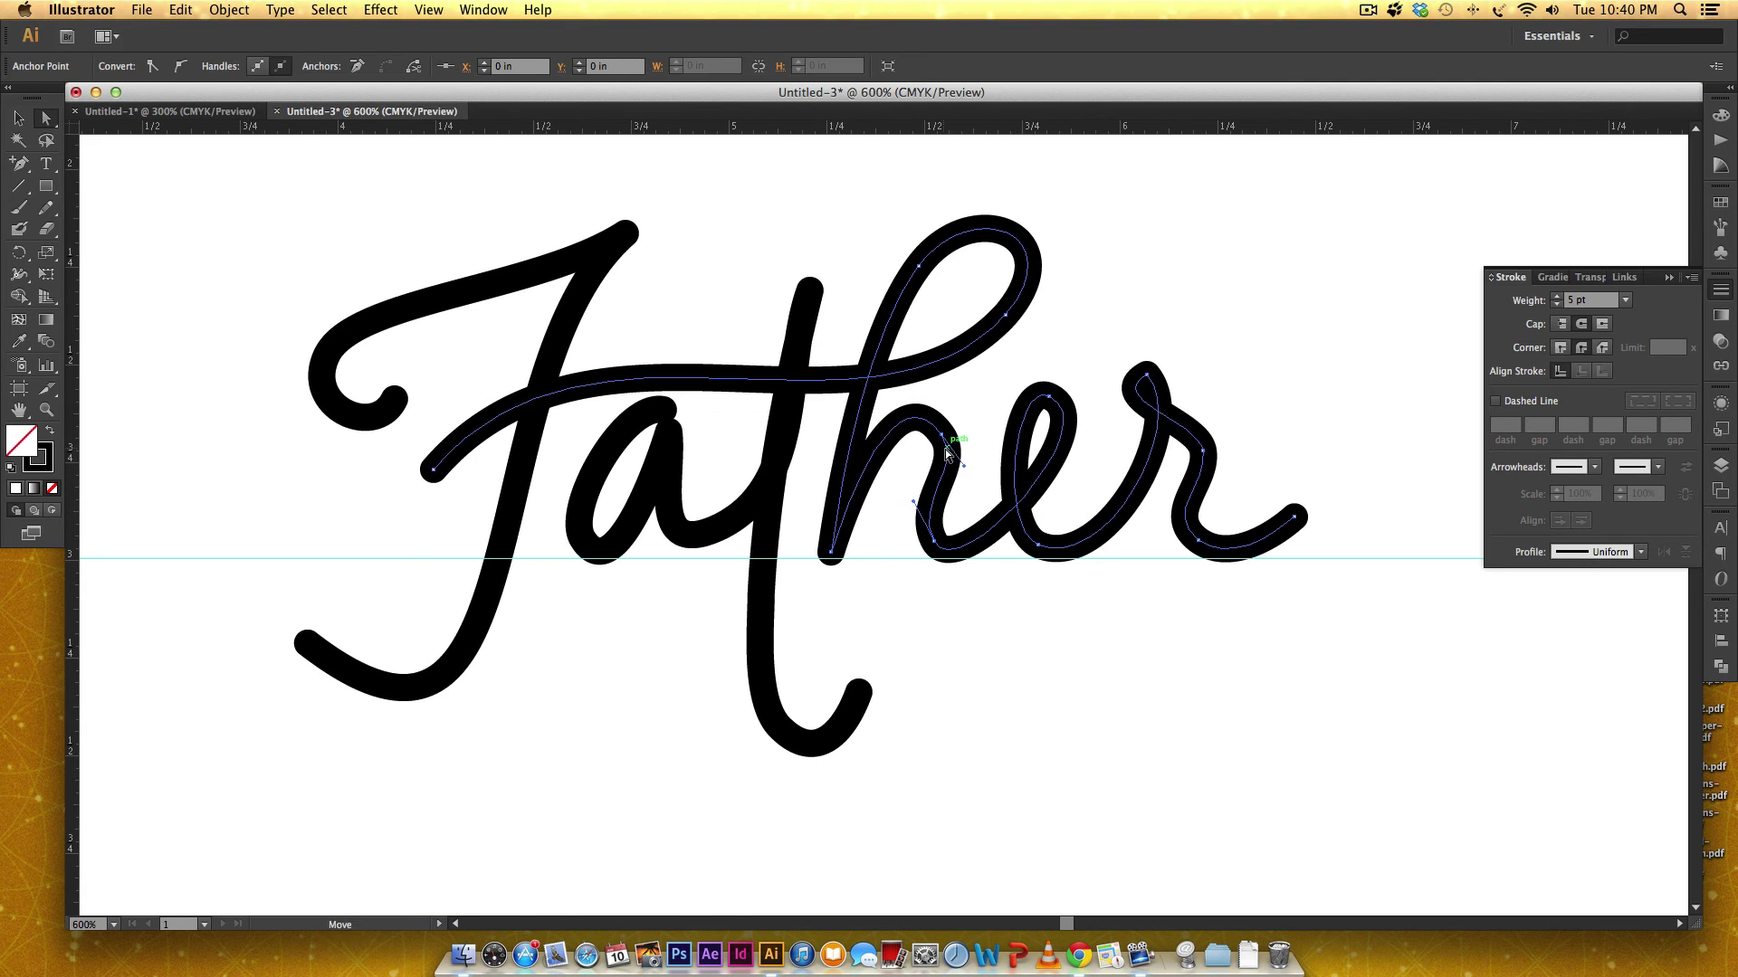
{"action": "left_click", "coordinate": [944, 436]}
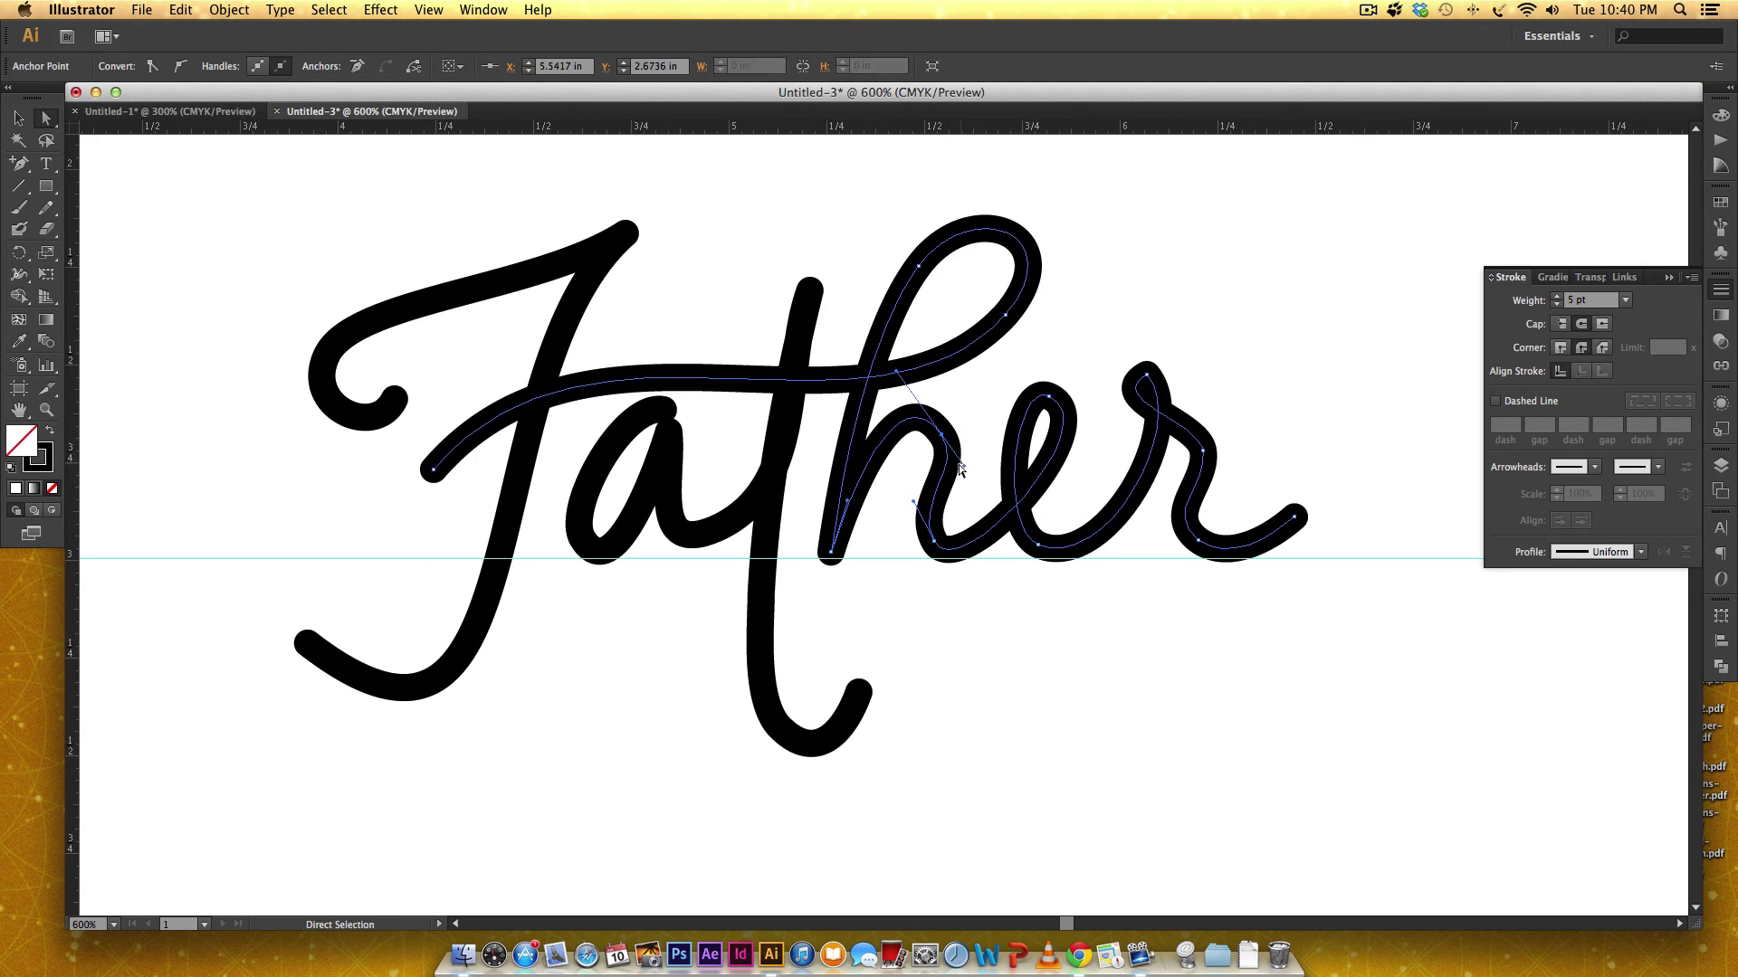
{"action": "left_click_drag", "start_coordinate": [961, 469], "coordinate": [959, 475]}
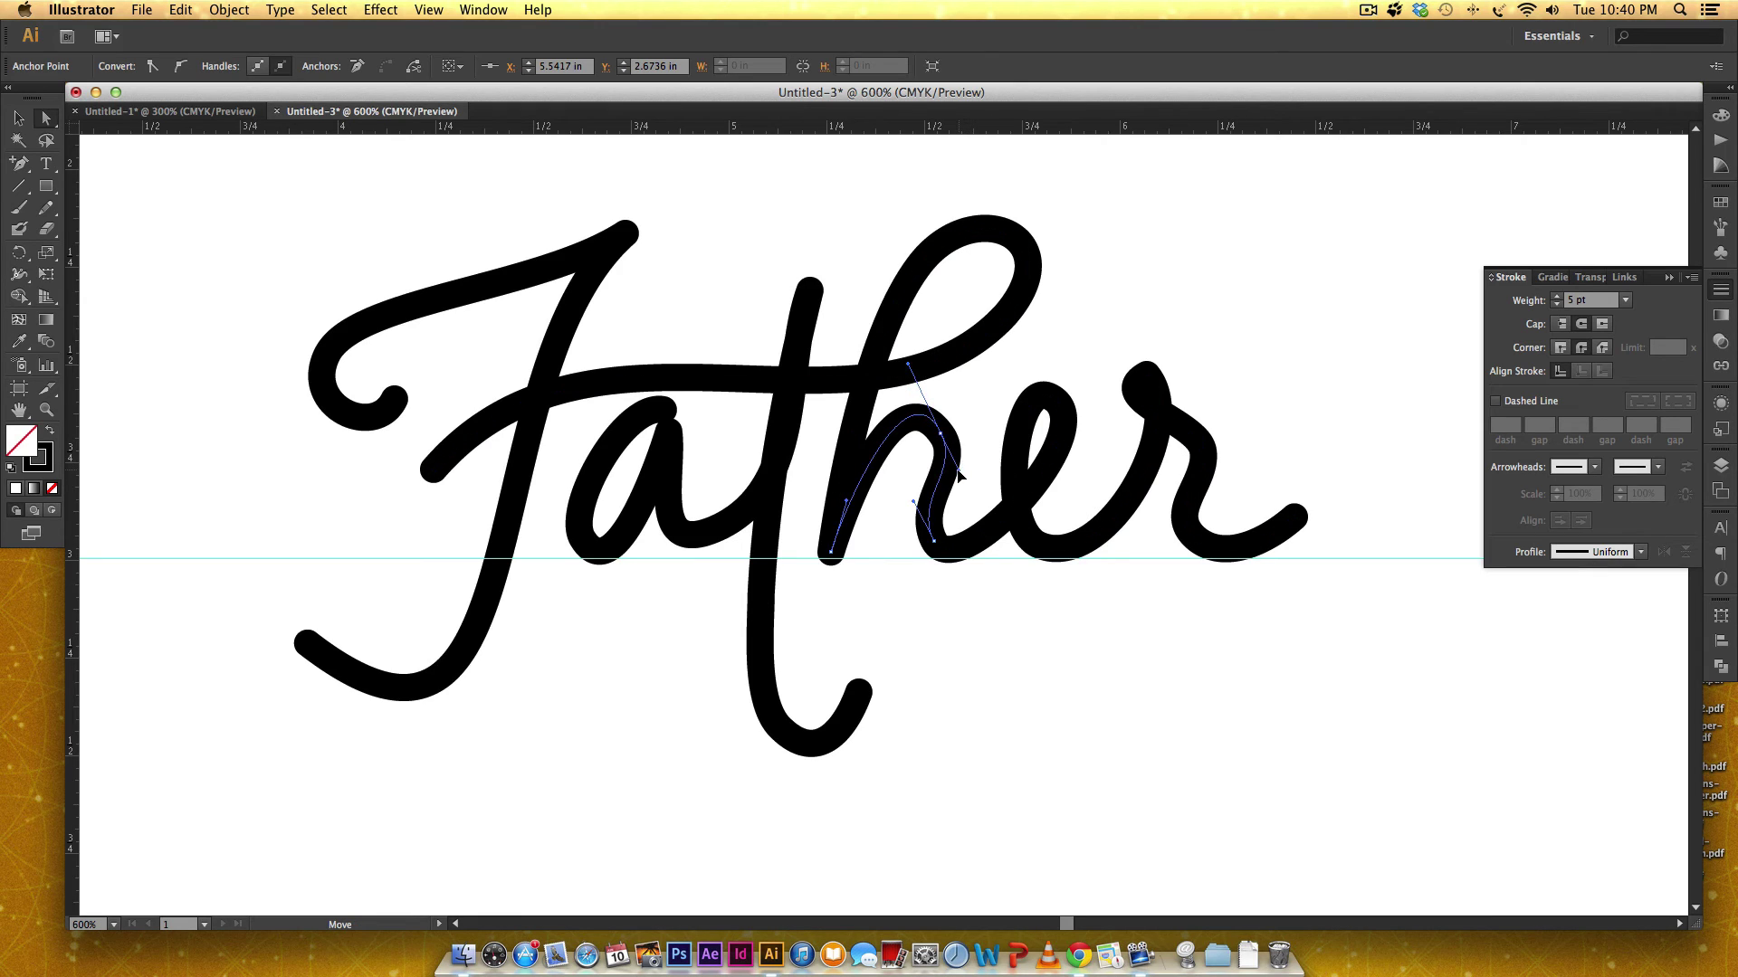
Adjust the a's lower-left point and its curve
{"action": "left_click", "coordinate": [993, 622]}
{"action": "left_click", "coordinate": [636, 418]}
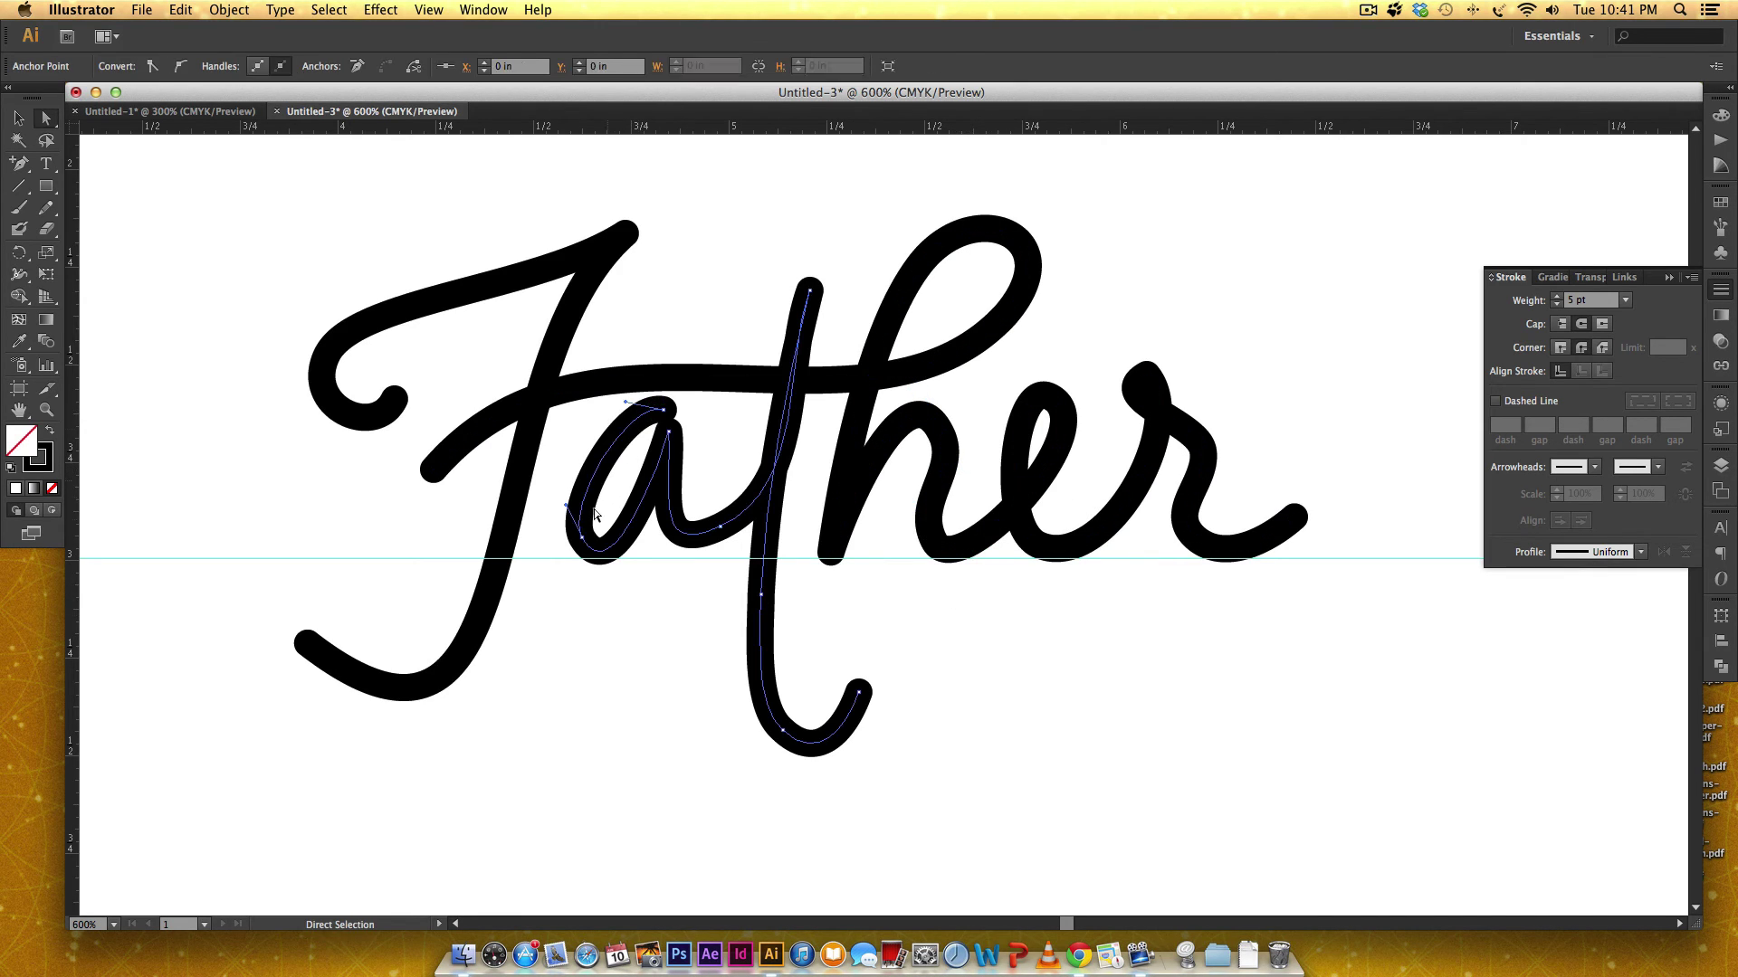
{"action": "left_click_drag", "start_coordinate": [573, 527], "coordinate": [570, 527]}
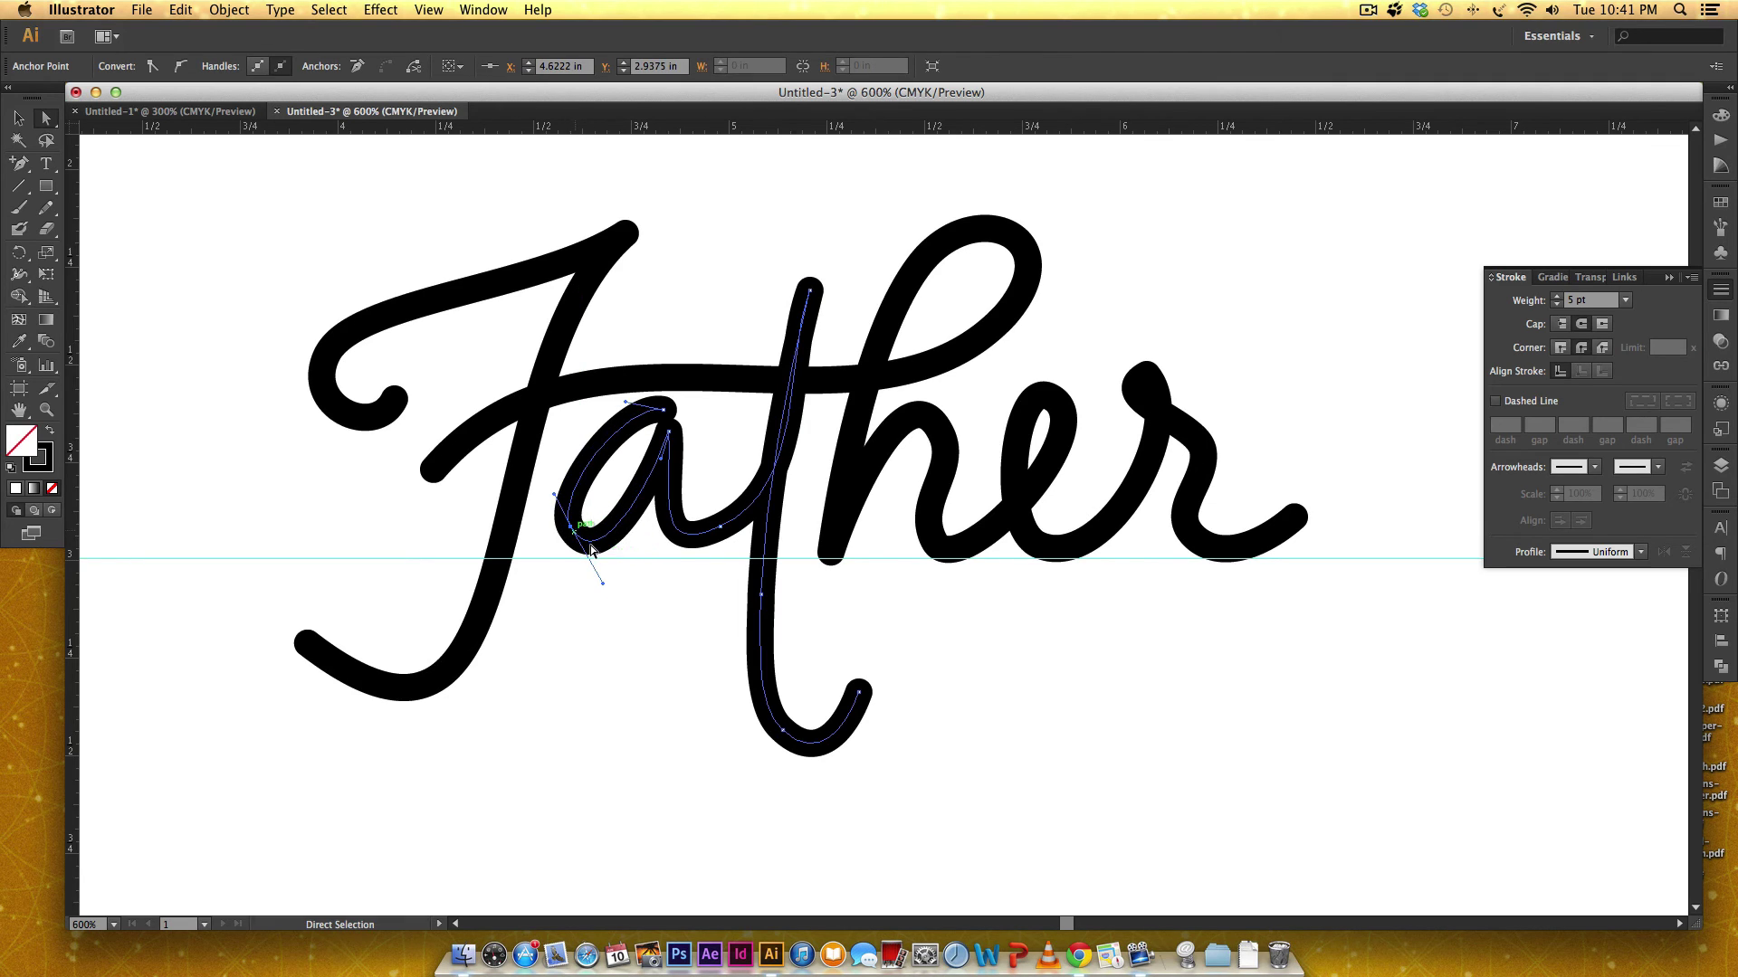
{"action": "left_click_drag", "start_coordinate": [603, 586], "coordinate": [617, 598]}
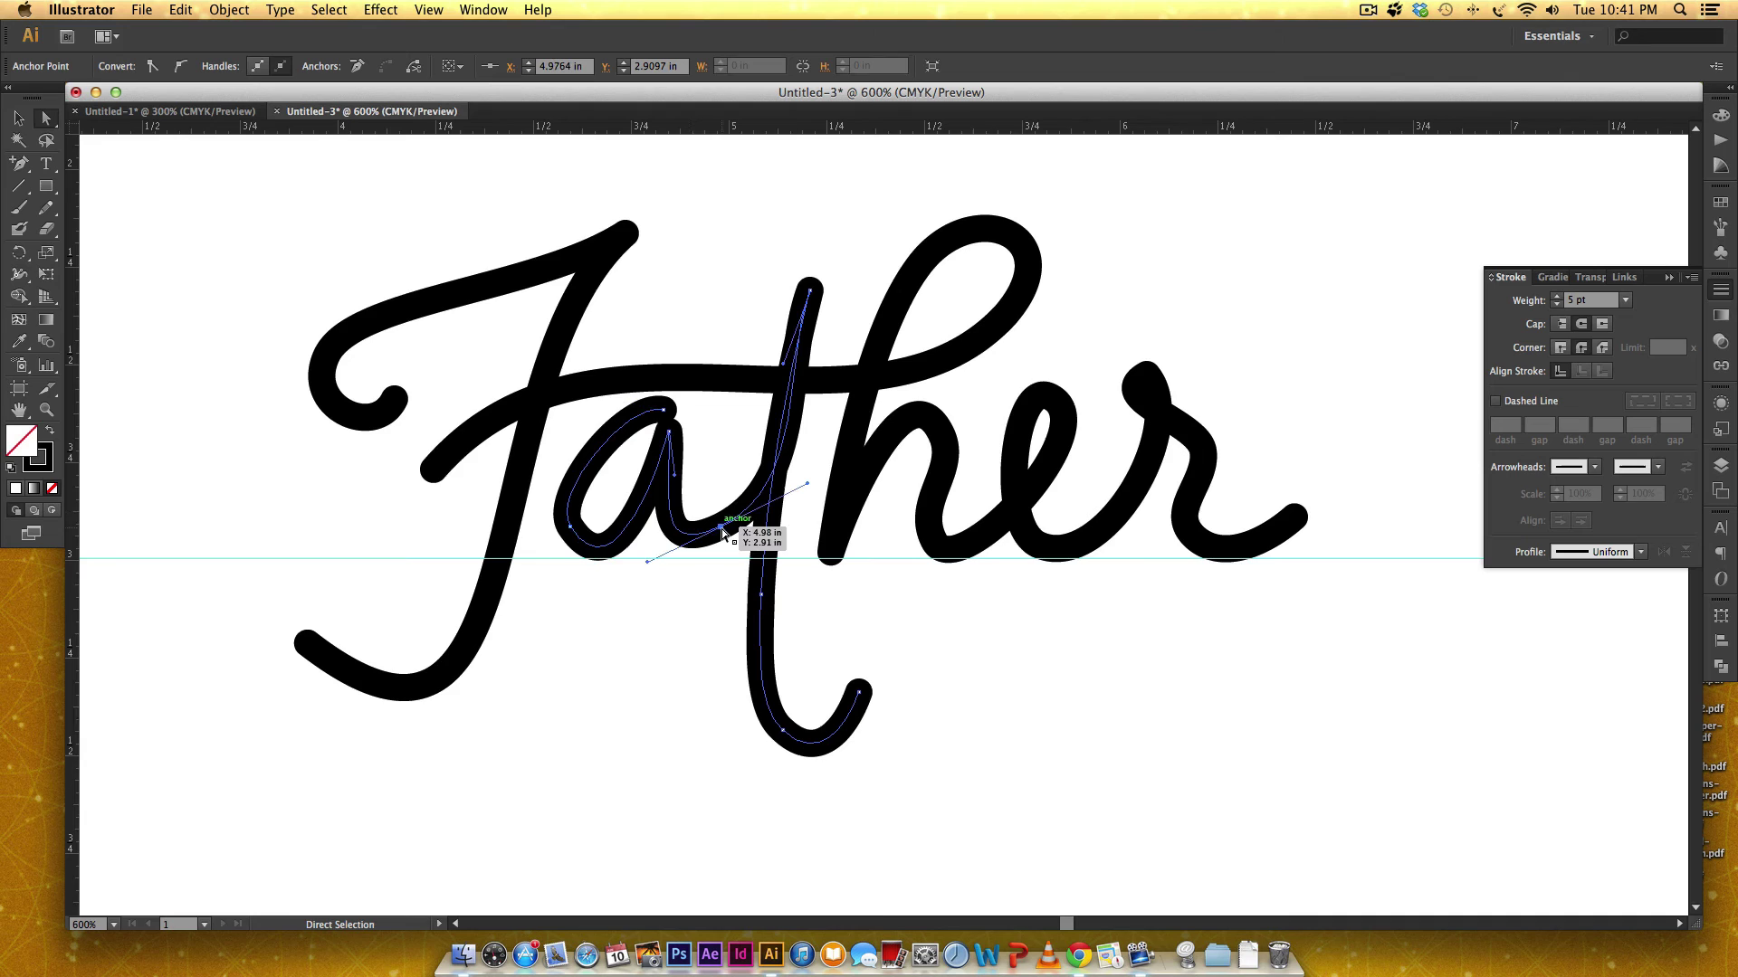
Remove an extra anchor from the a's stroke and reshape the stem's lower curve
{"action": "key", "text": "minus"}
{"action": "left_click", "coordinate": [721, 528]}
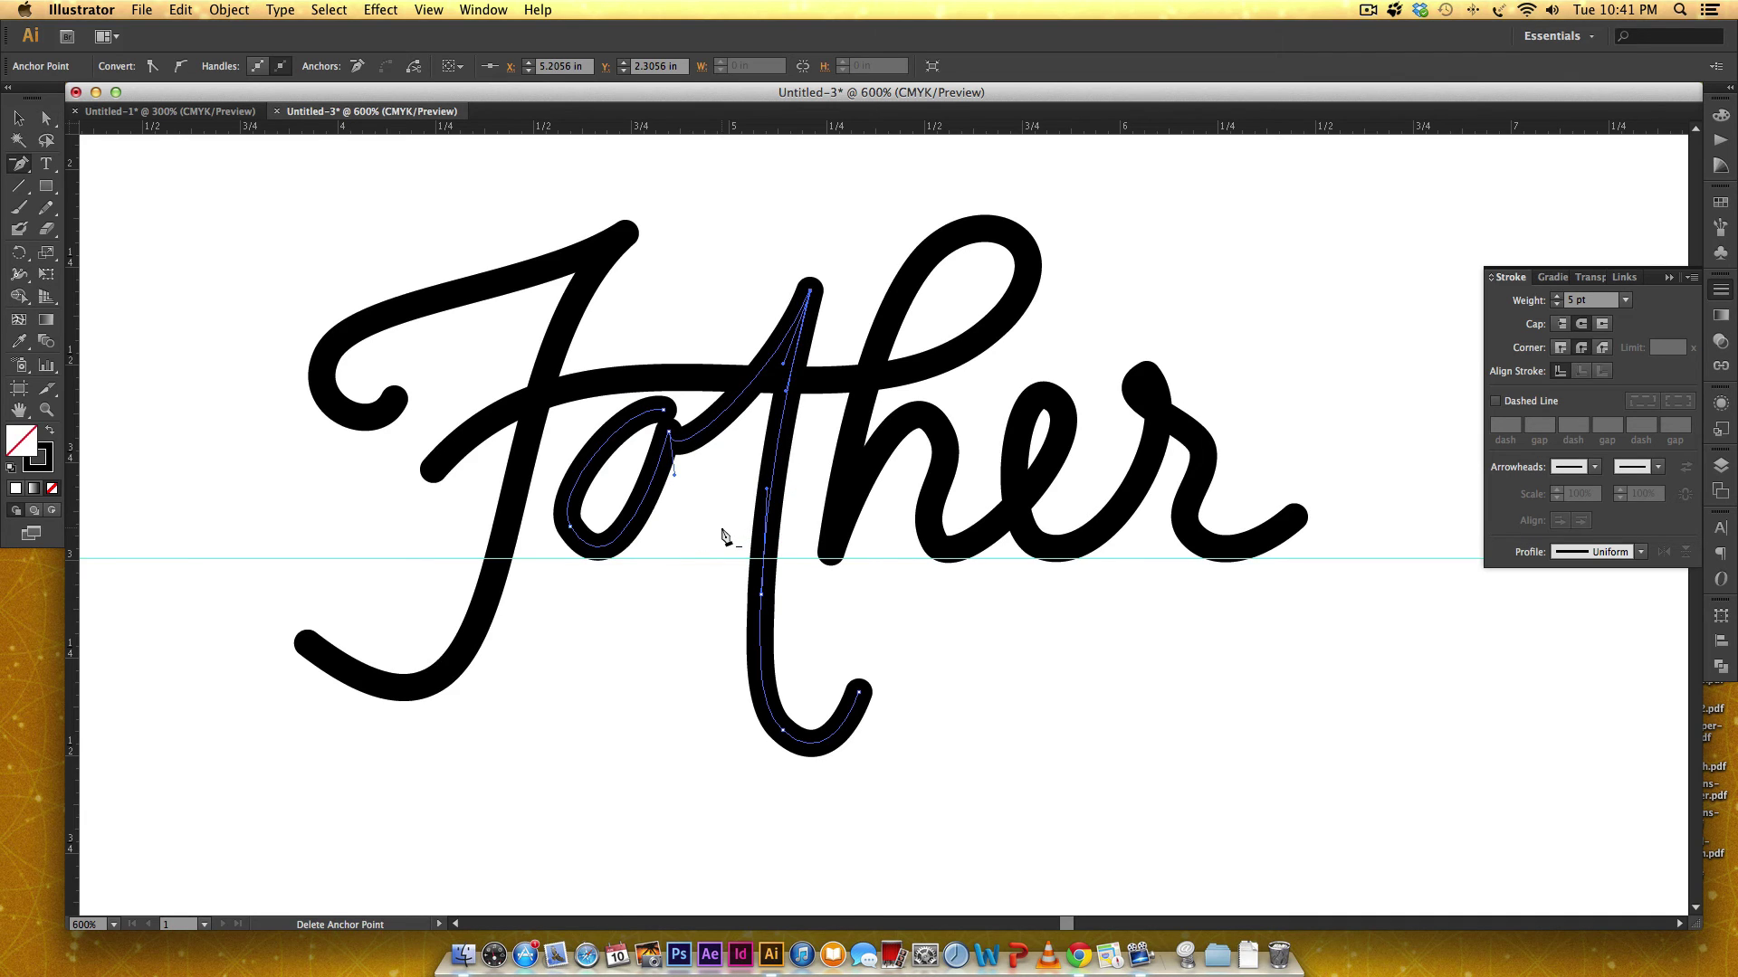
{"action": "key", "text": "a"}
{"action": "left_click_drag", "start_coordinate": [675, 474], "coordinate": [664, 760]}
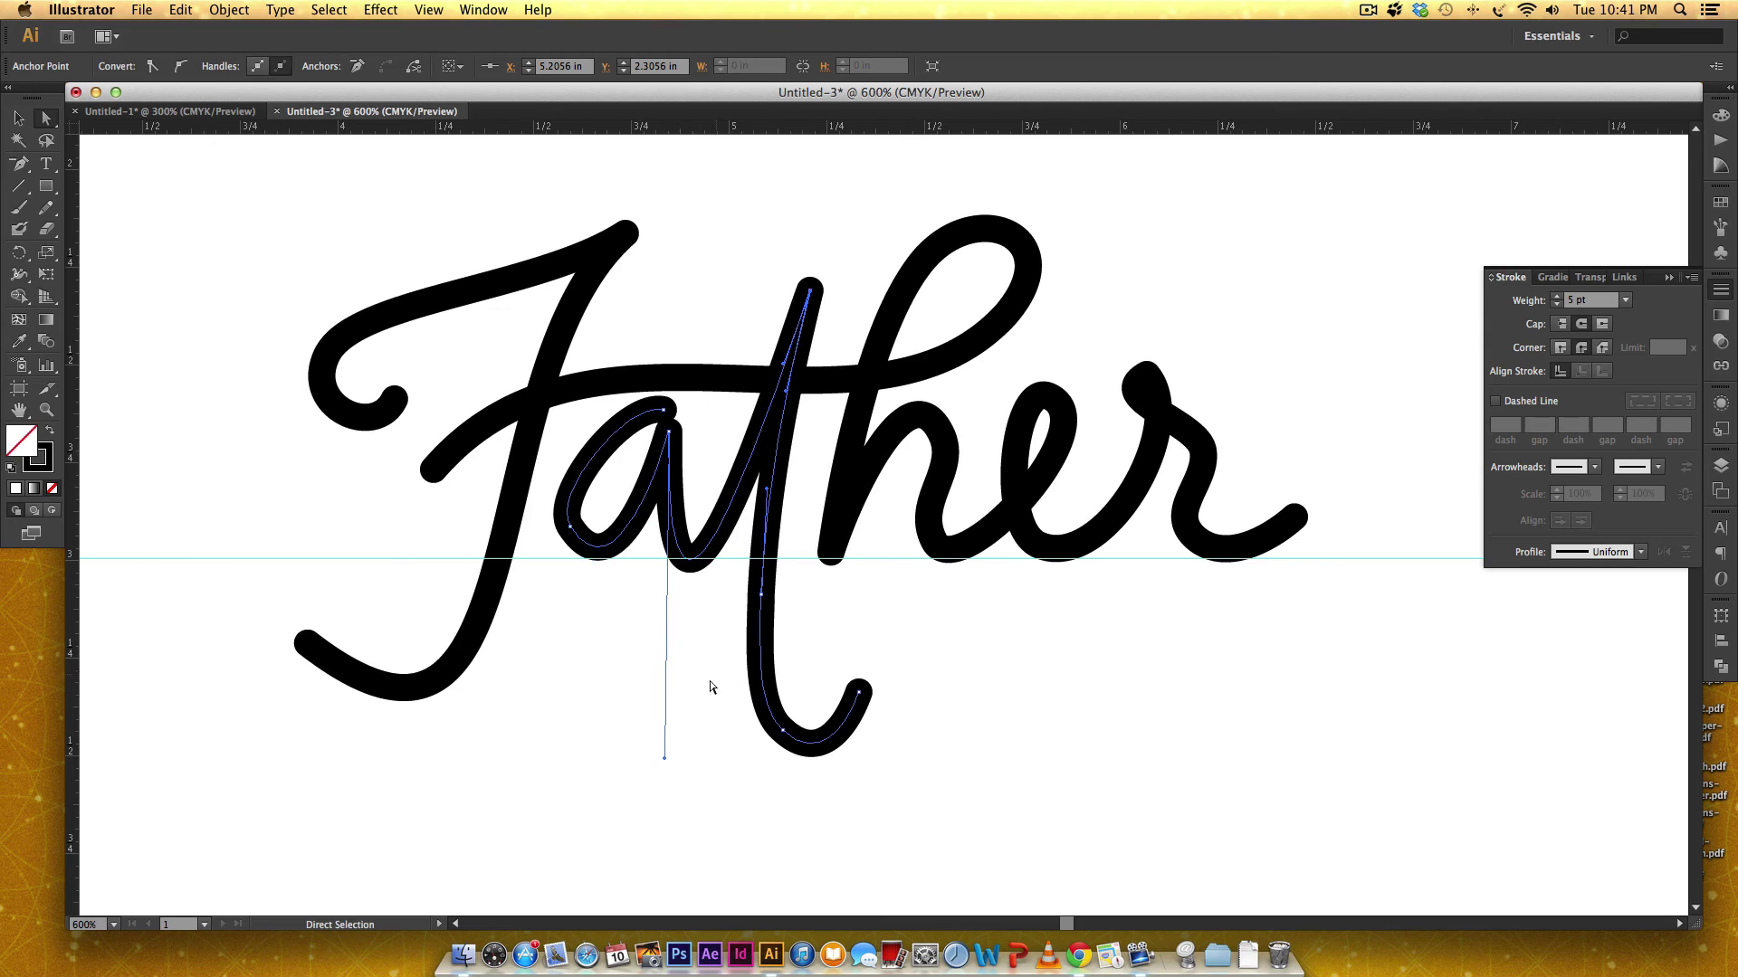
{"action": "left_click_drag", "start_coordinate": [661, 762], "coordinate": [661, 744]}
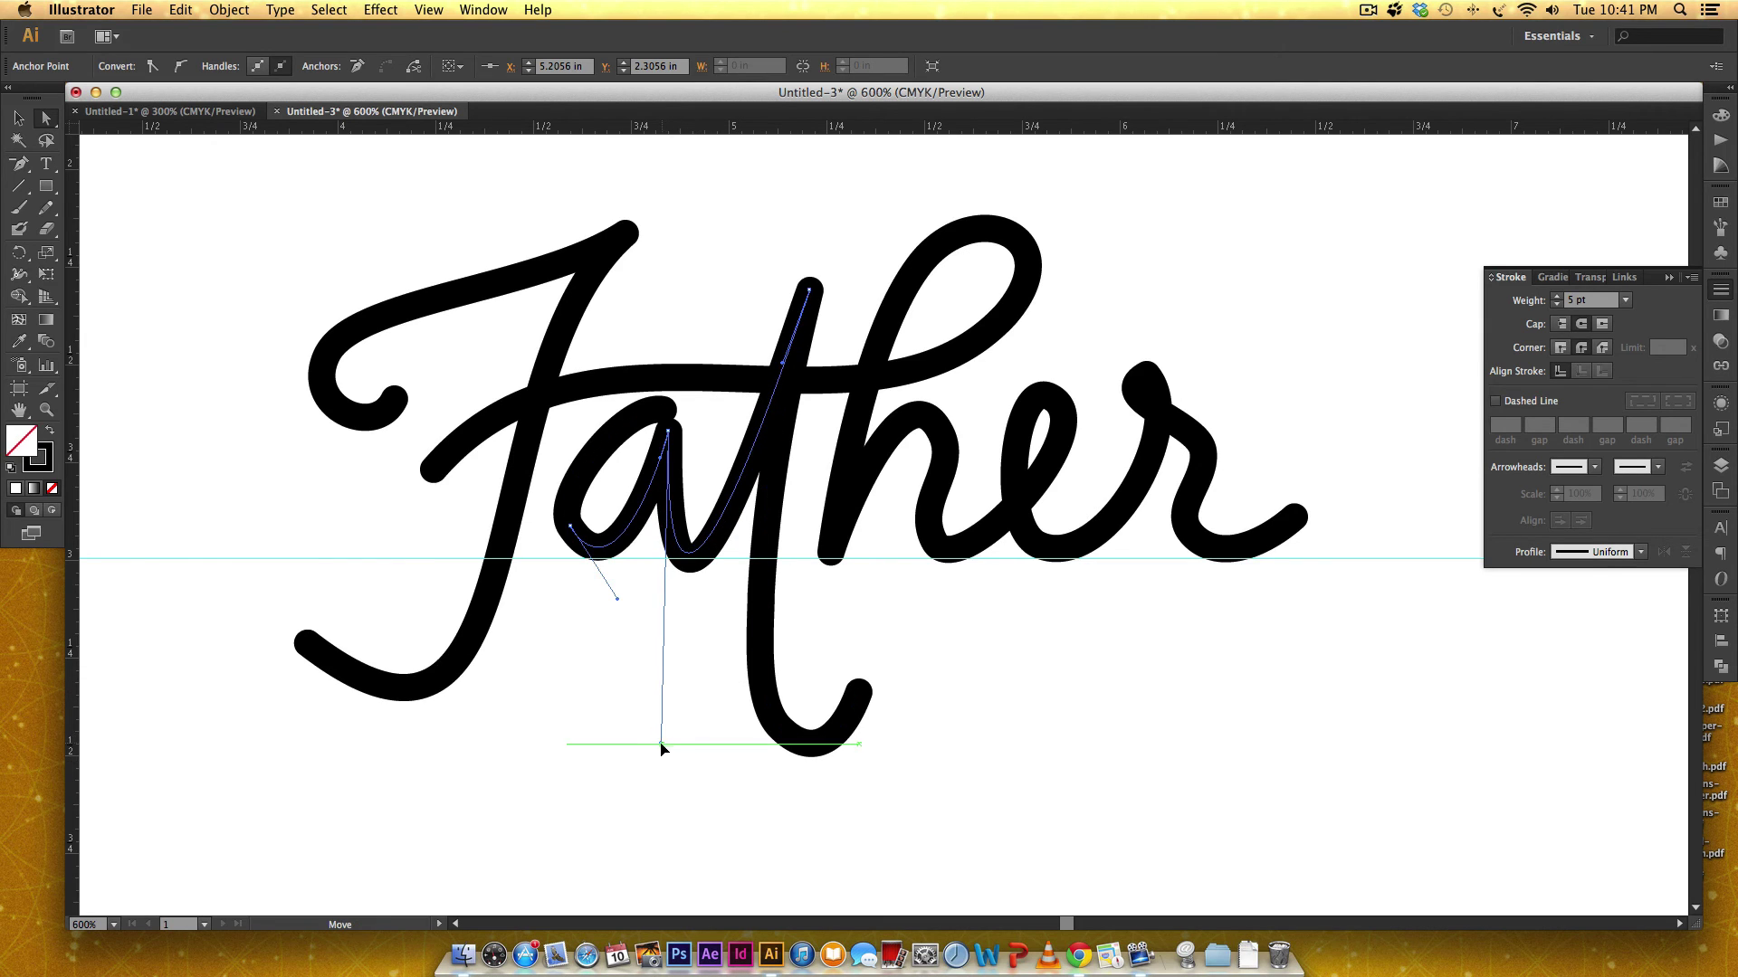
{"action": "left_click_drag", "start_coordinate": [784, 370], "coordinate": [794, 399]}
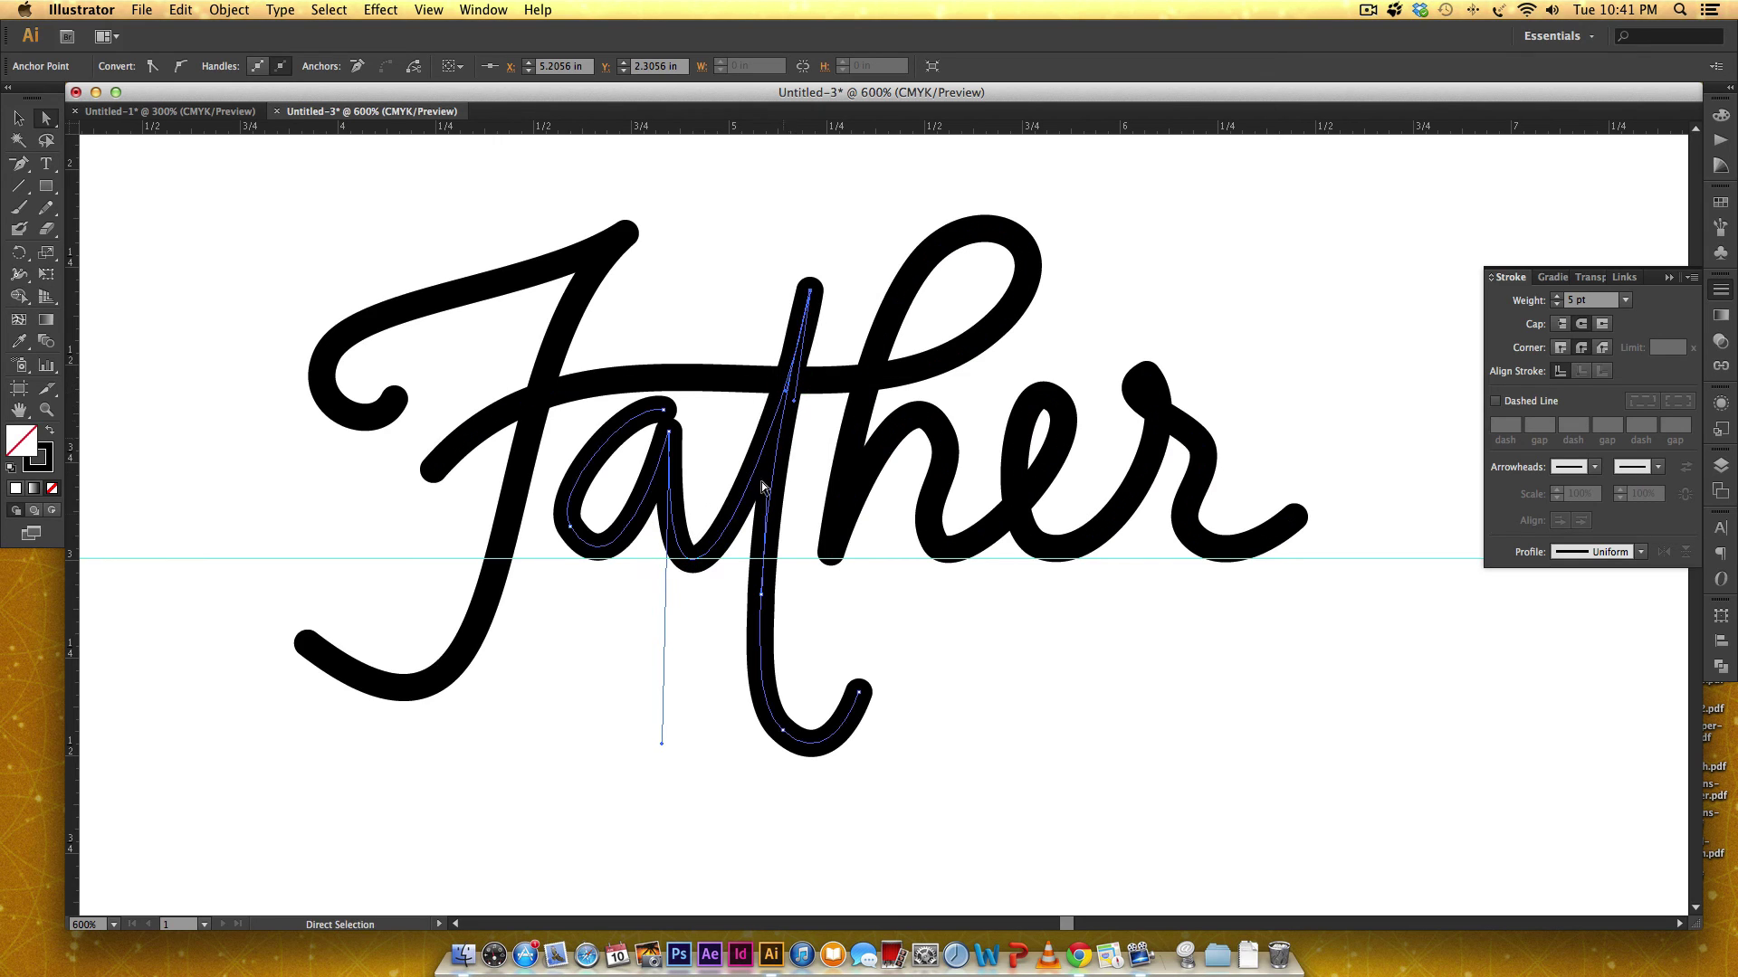
{"action": "left_click_drag", "start_coordinate": [662, 744], "coordinate": [674, 729]}
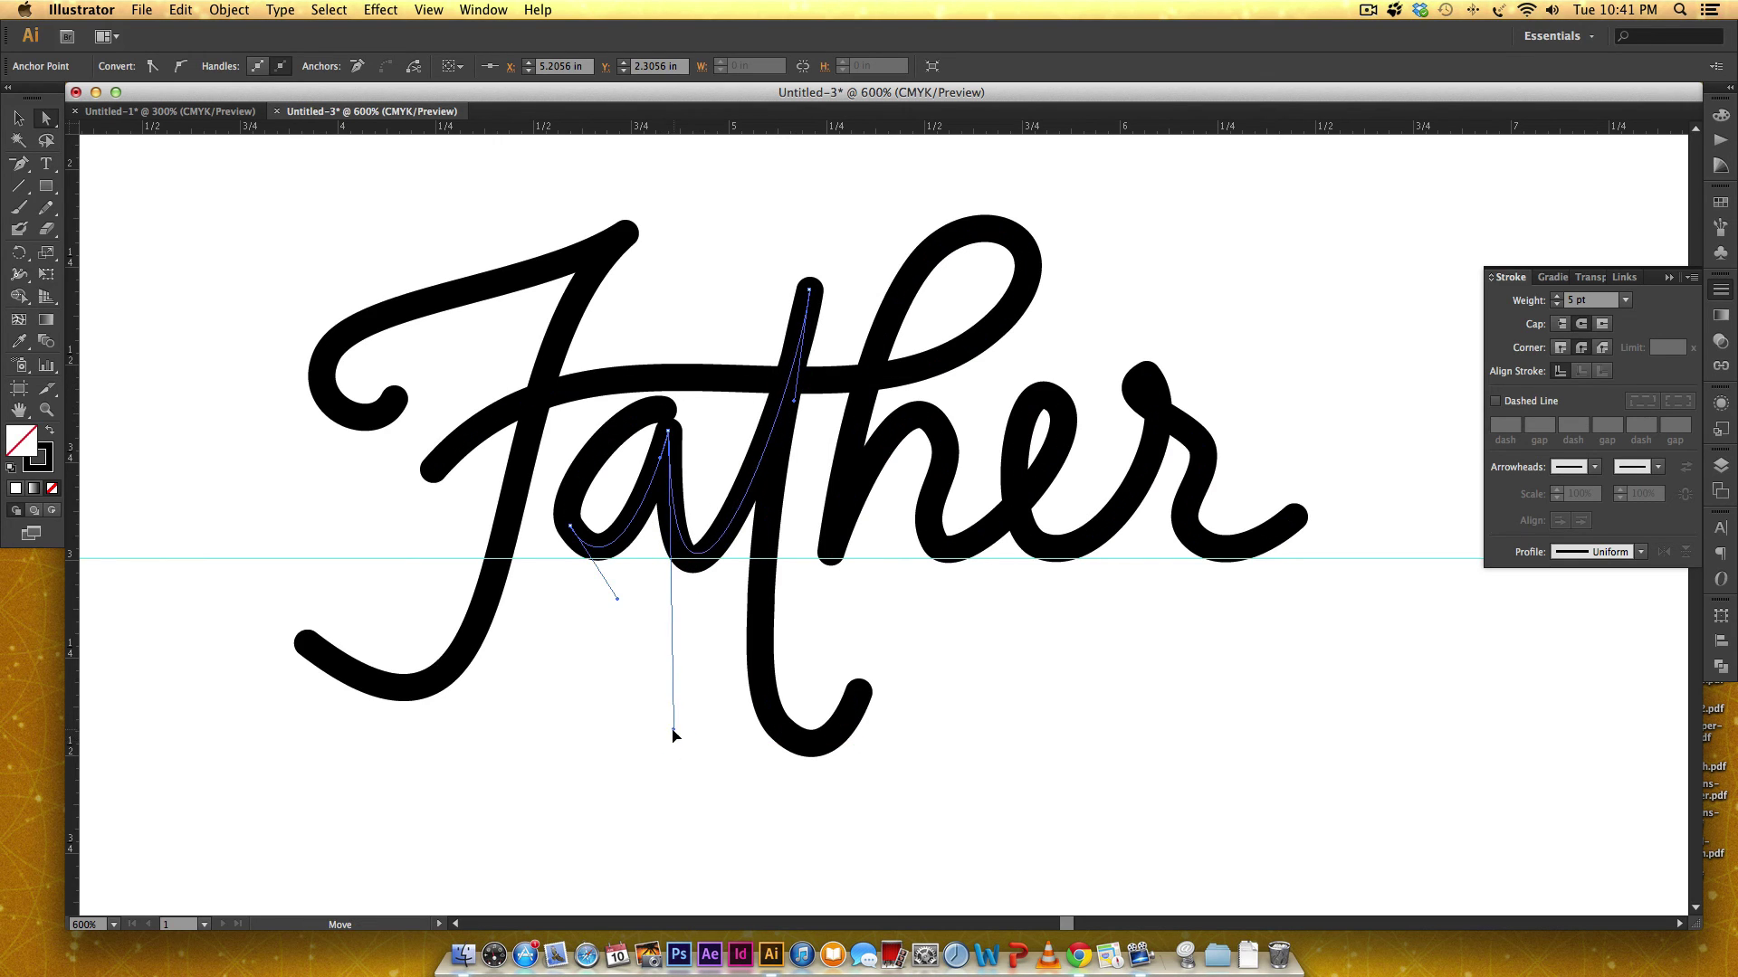
{"action": "left_click_drag", "start_coordinate": [671, 441], "coordinate": [671, 451]}
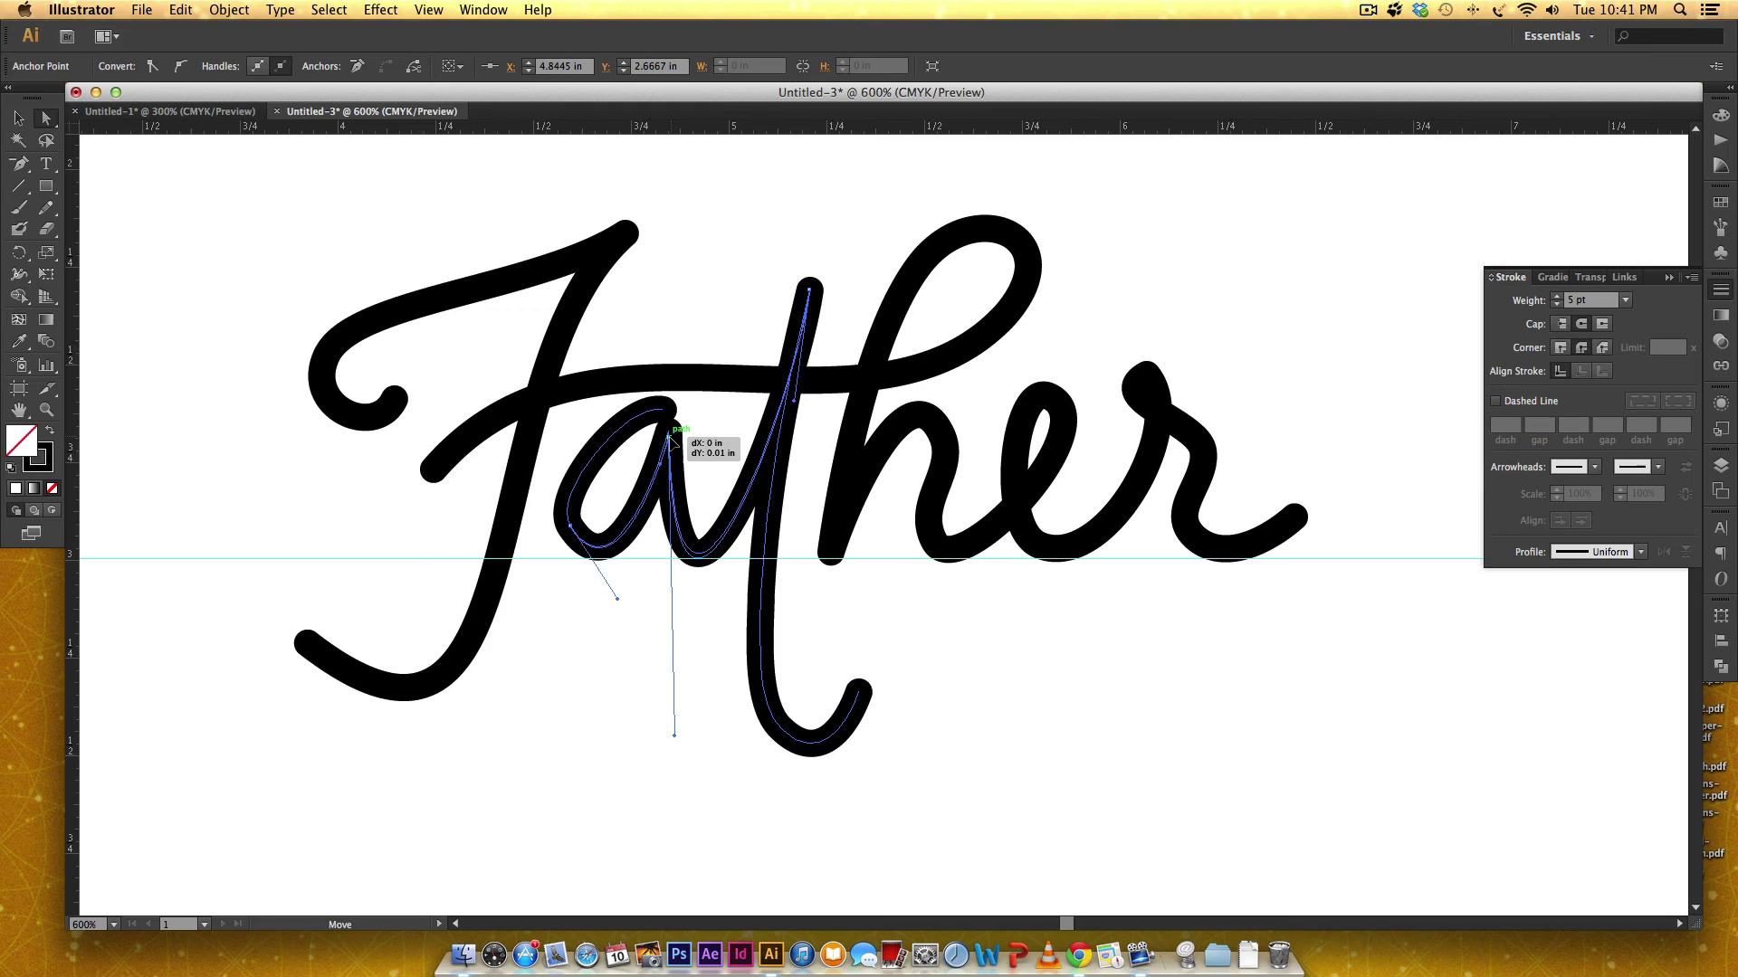
{"action": "left_click_drag", "start_coordinate": [675, 742], "coordinate": [682, 726]}
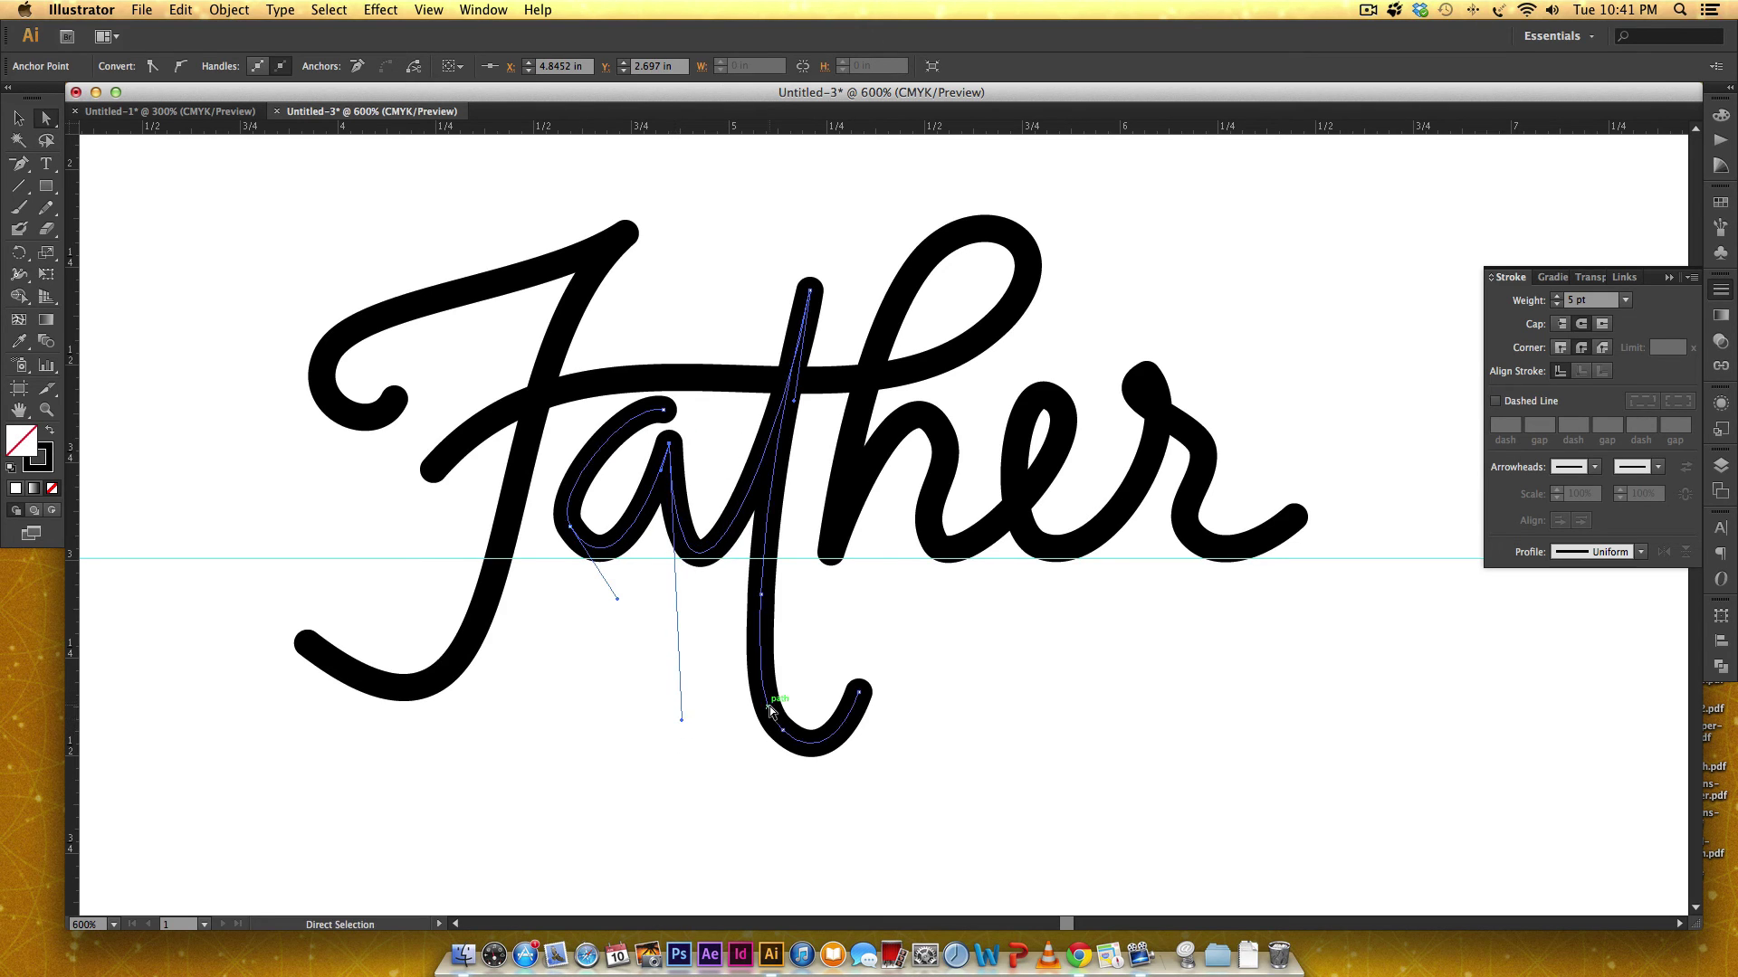
Pull the a's bowl handle to smooth its left curve
{"action": "left_click", "coordinate": [892, 630]}
{"action": "left_click_drag", "start_coordinate": [574, 523], "coordinate": [572, 532]}
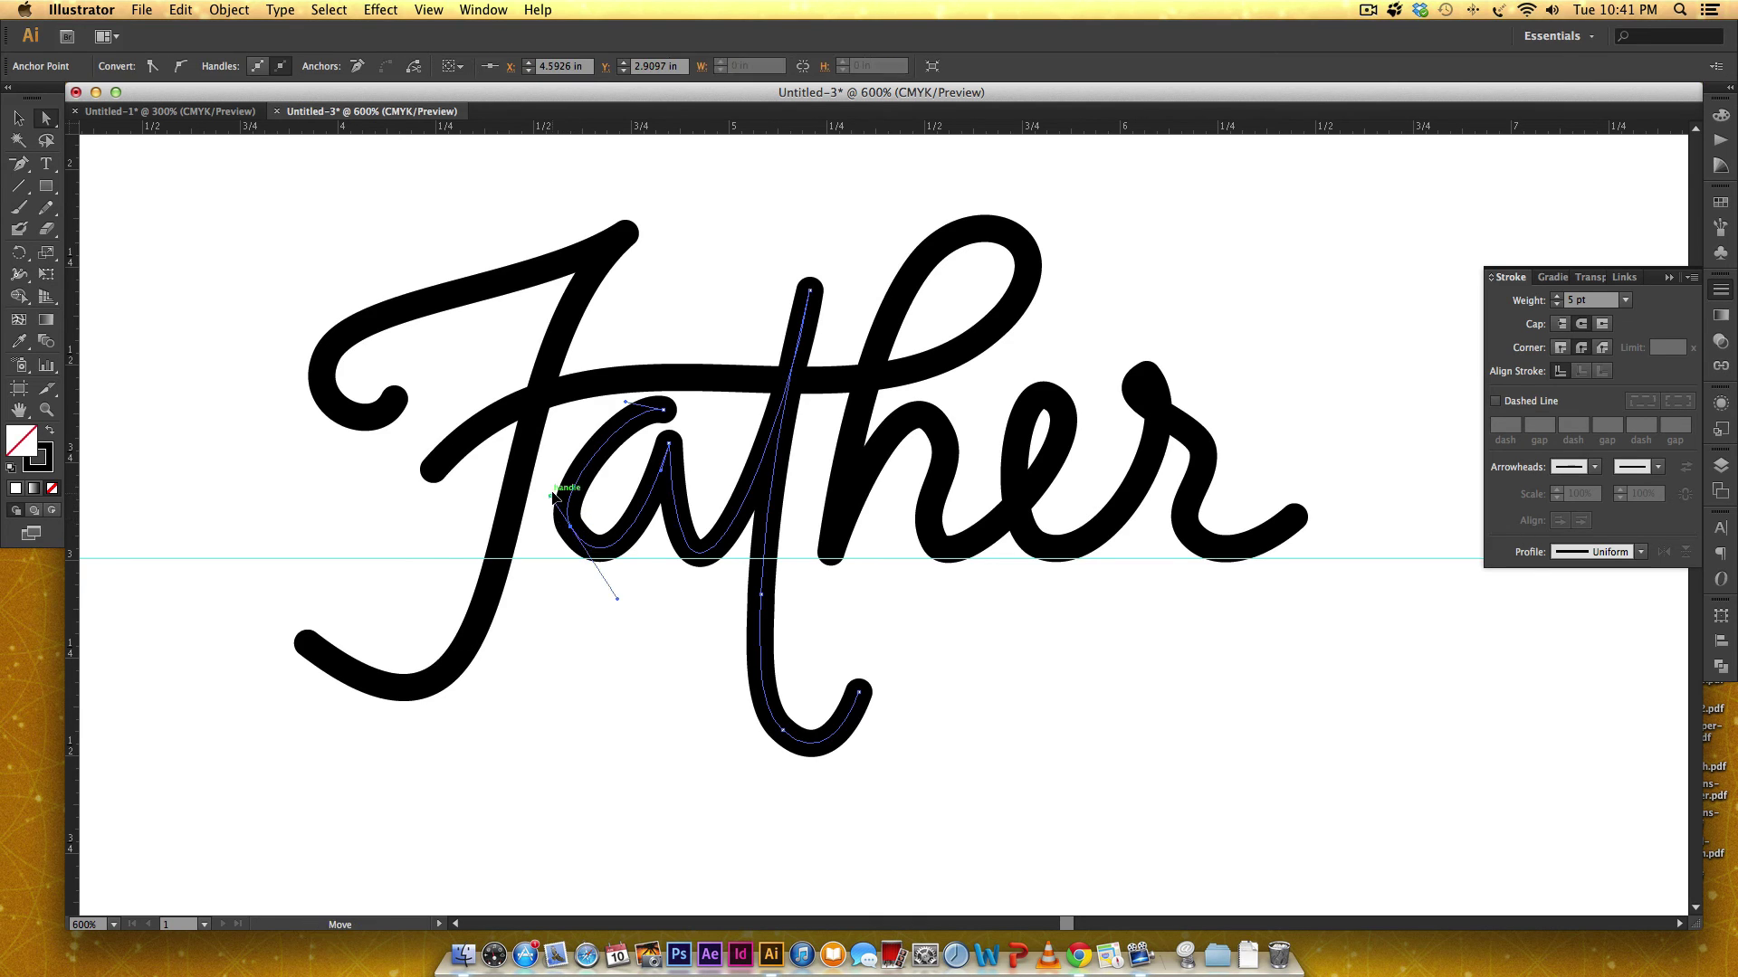
{"action": "left_click_drag", "start_coordinate": [552, 496], "coordinate": [554, 481]}
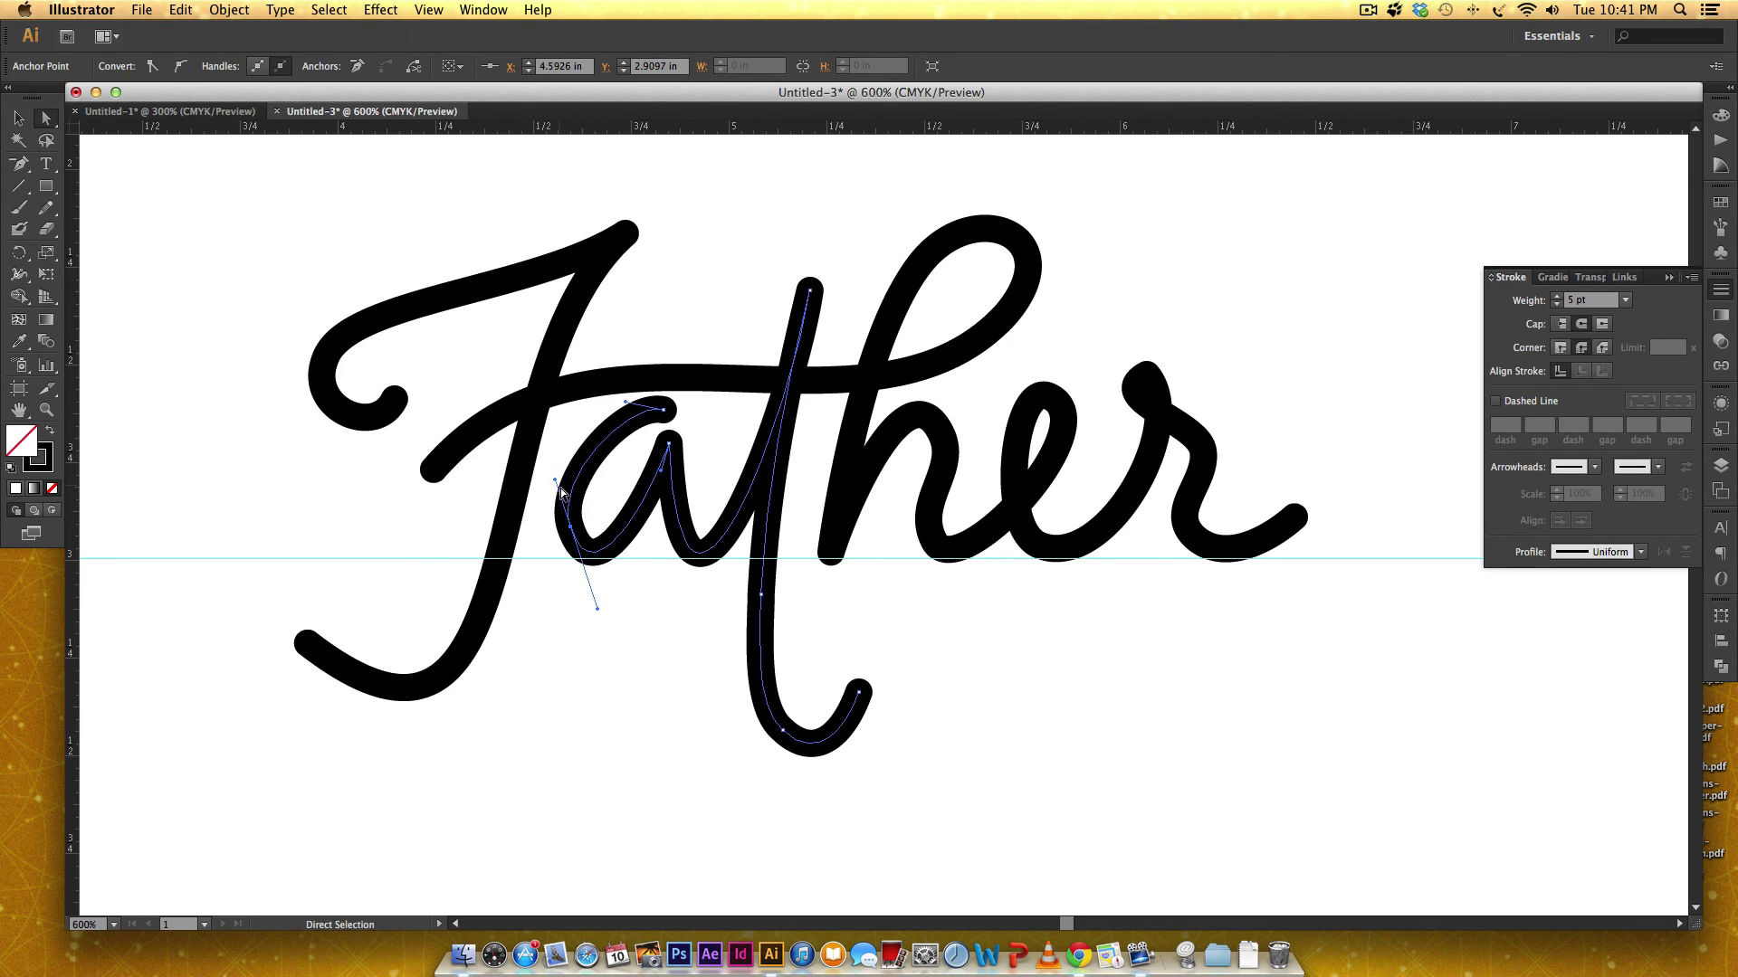
{"action": "left_click", "coordinate": [637, 646]}
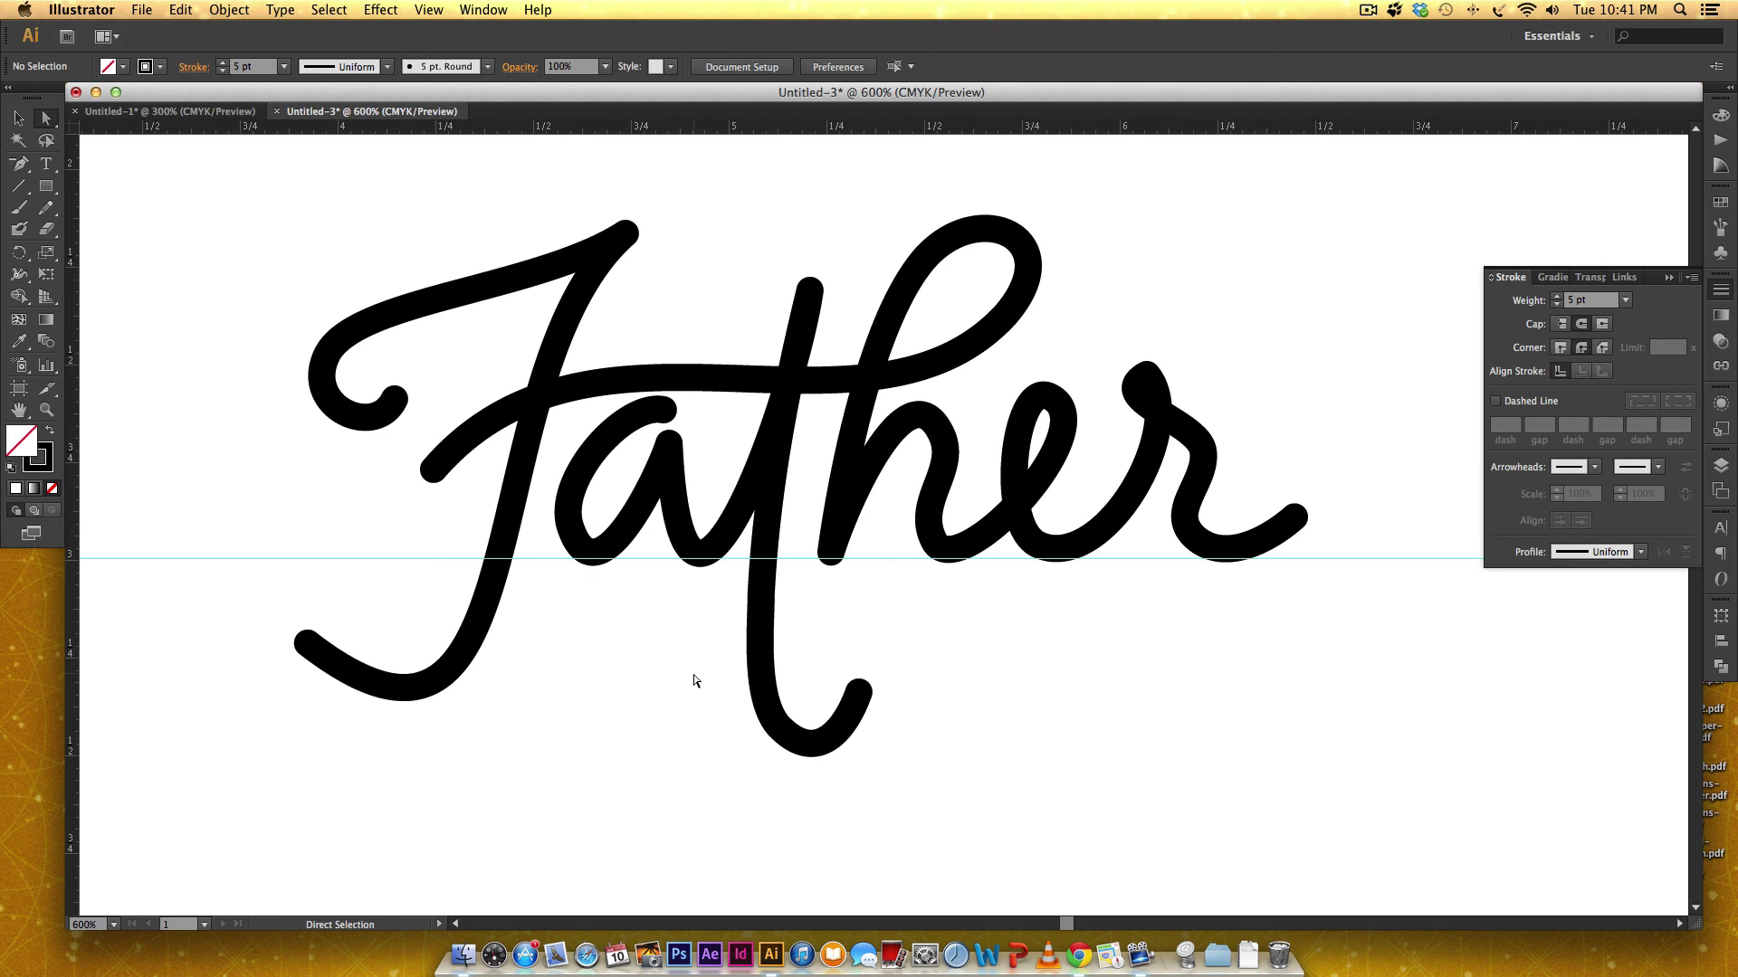
Delete the extra anchor on the t's stem and tighten the curl at its bottom
{"action": "left_click", "coordinate": [786, 729]}
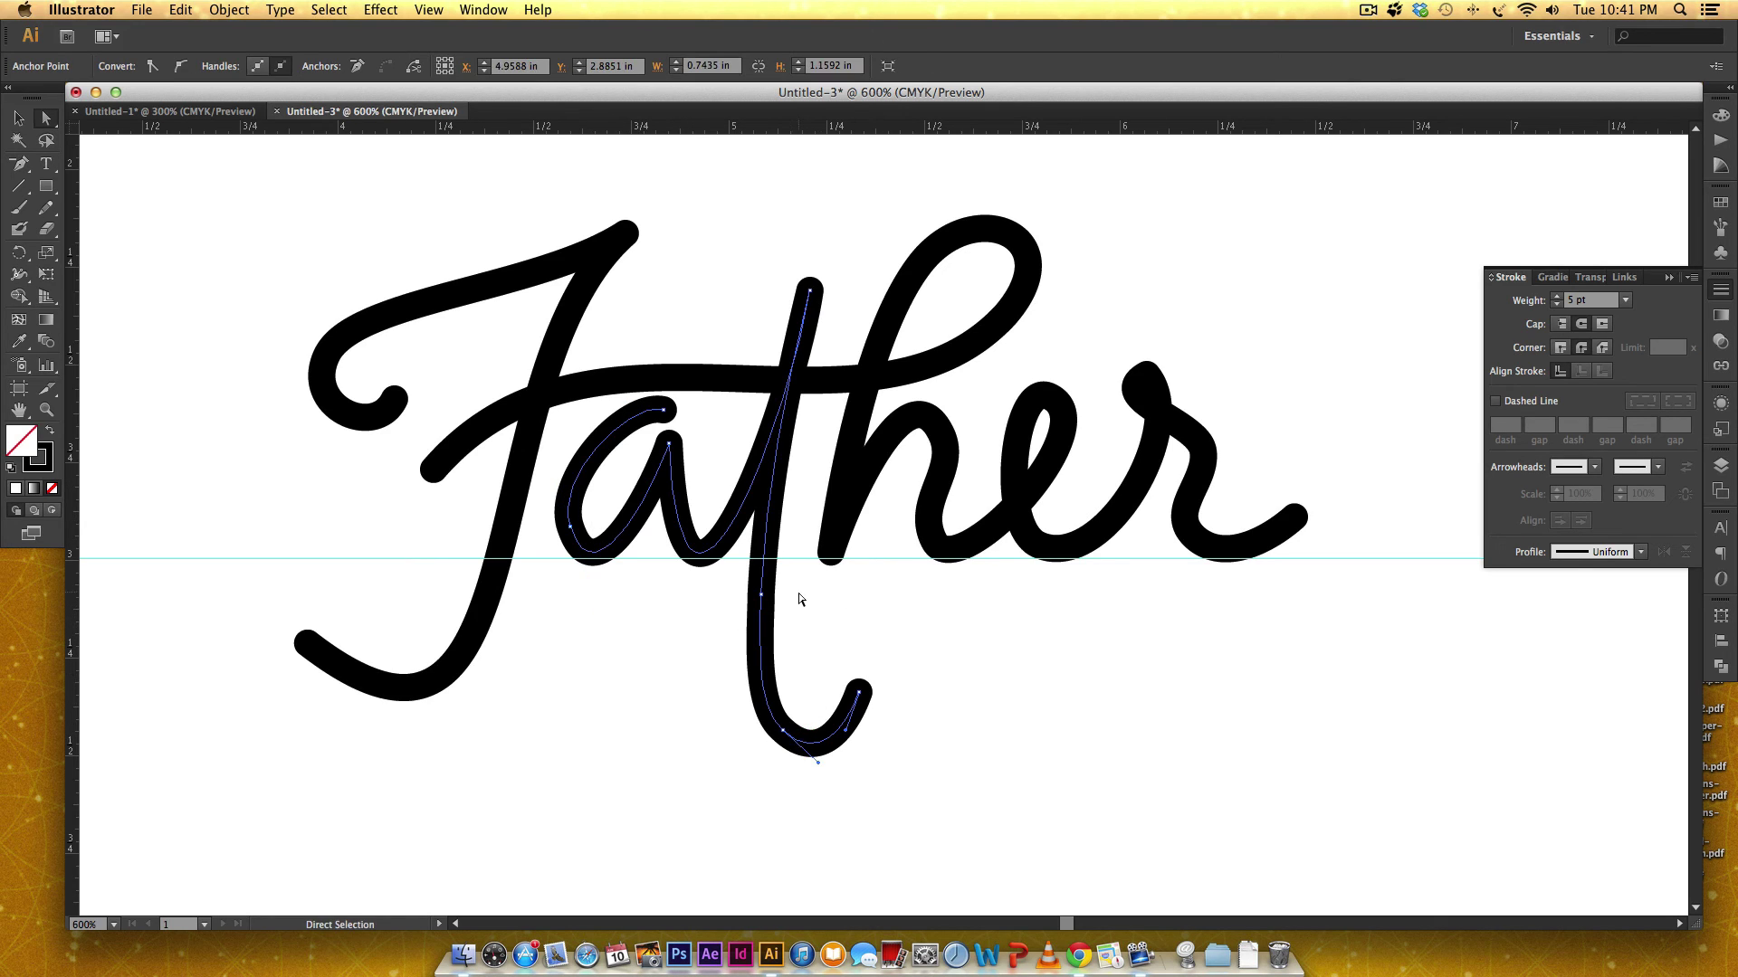
{"action": "key", "text": "minus"}
{"action": "left_click", "coordinate": [761, 594]}
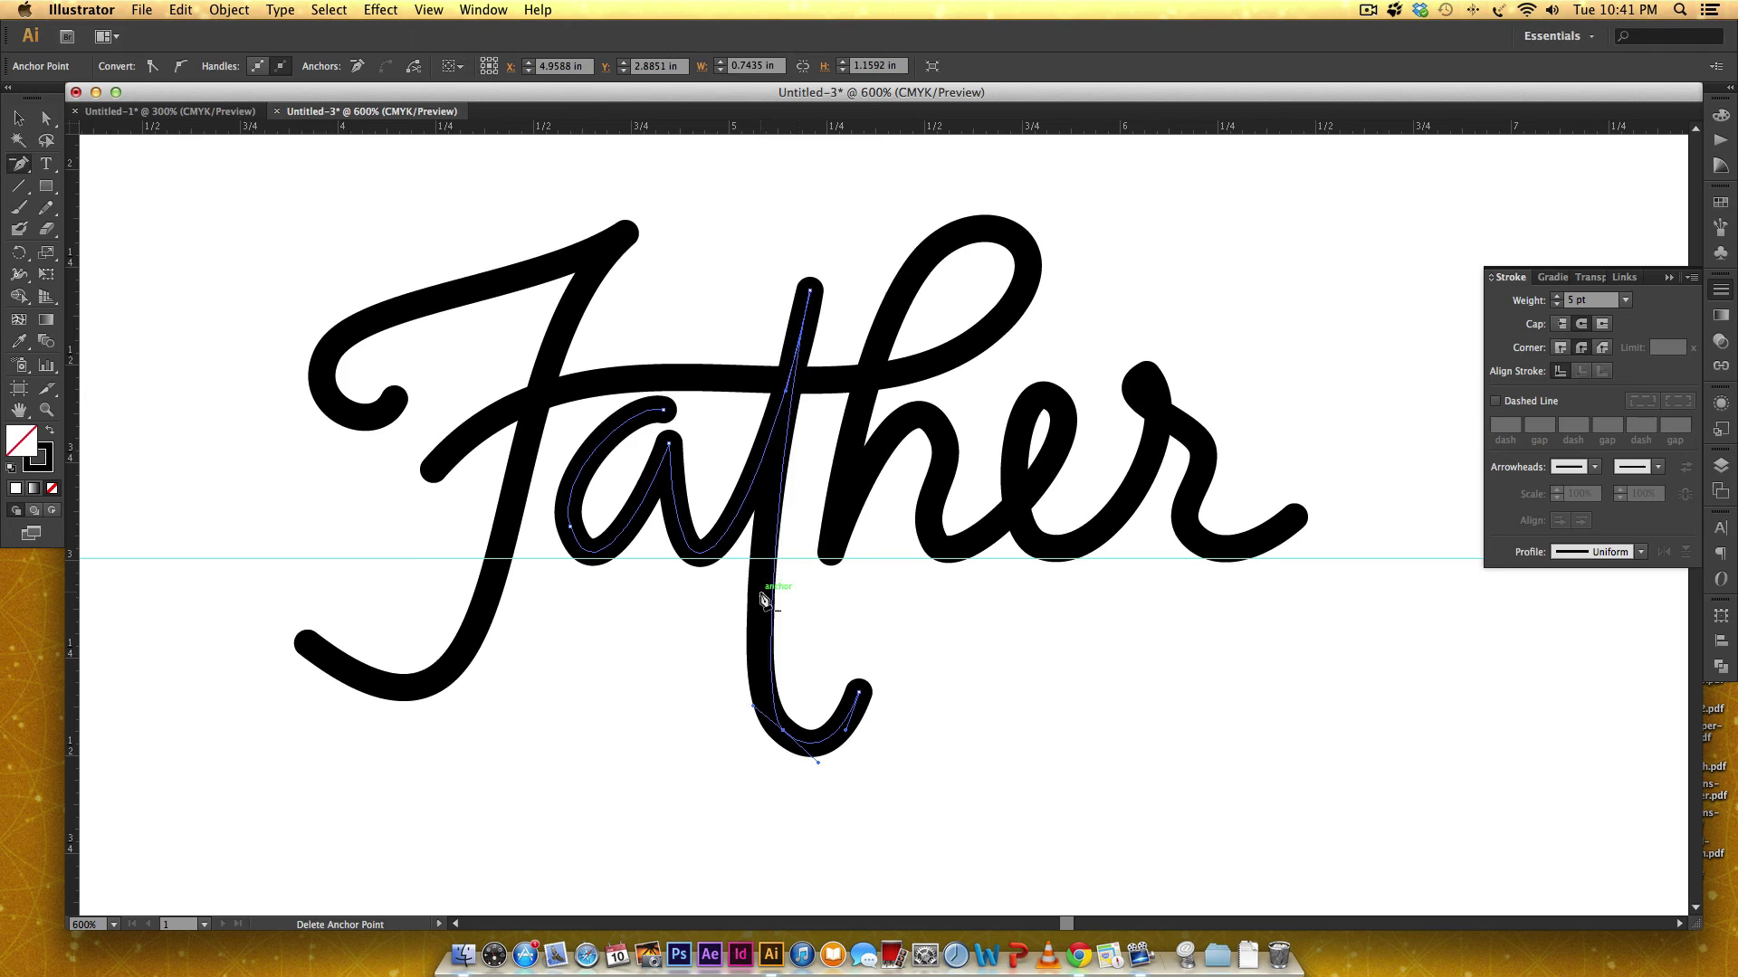
{"action": "key", "text": "a"}
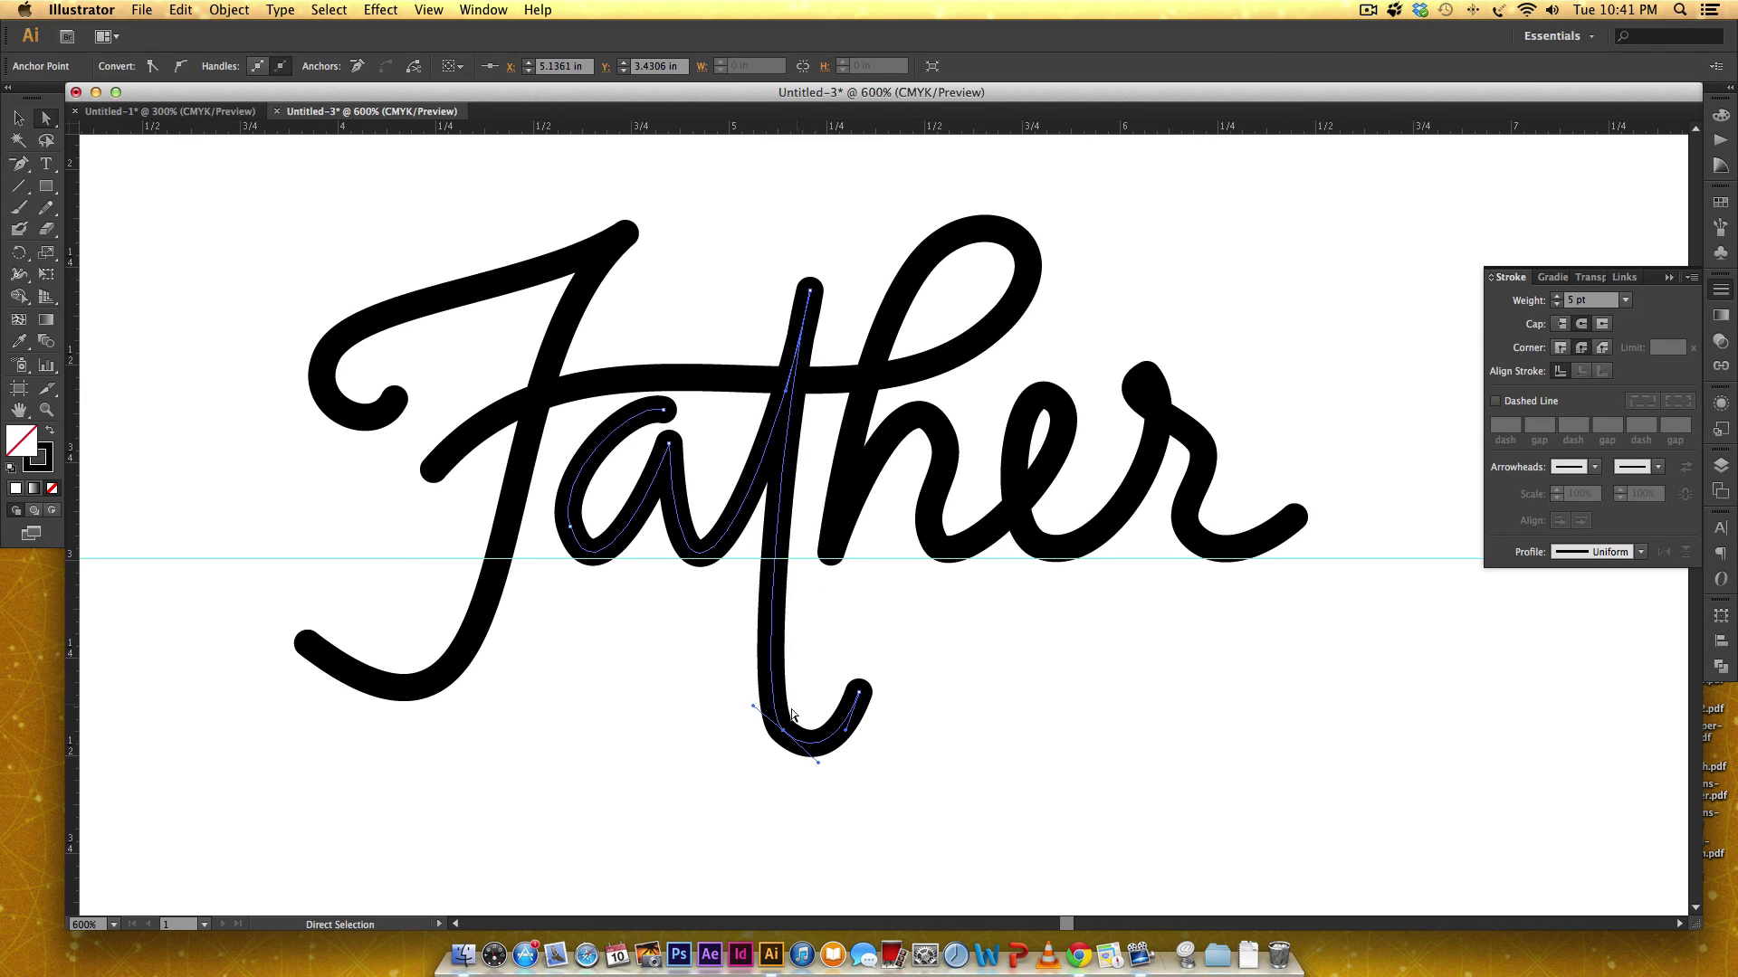
{"action": "left_click_drag", "start_coordinate": [753, 707], "coordinate": [741, 673]}
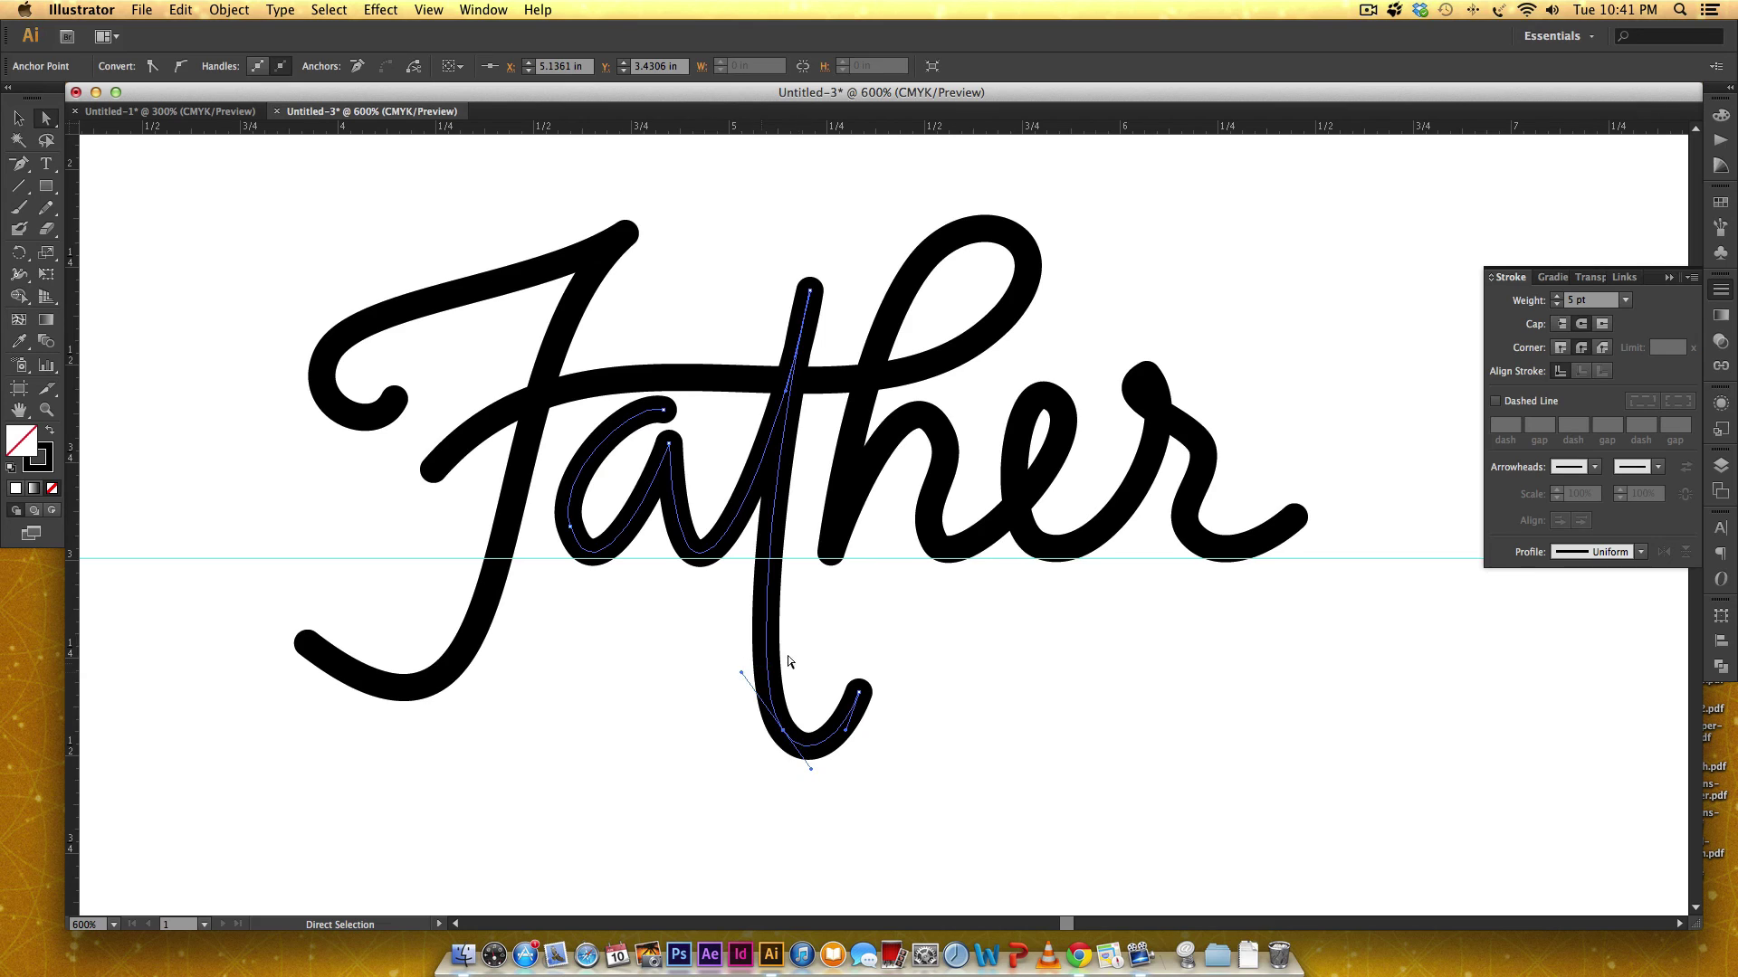
{"action": "left_click", "coordinate": [940, 705]}
{"action": "scroll", "coordinate": [1015, 654], "scroll_direction": "up", "scroll_amount": 4}
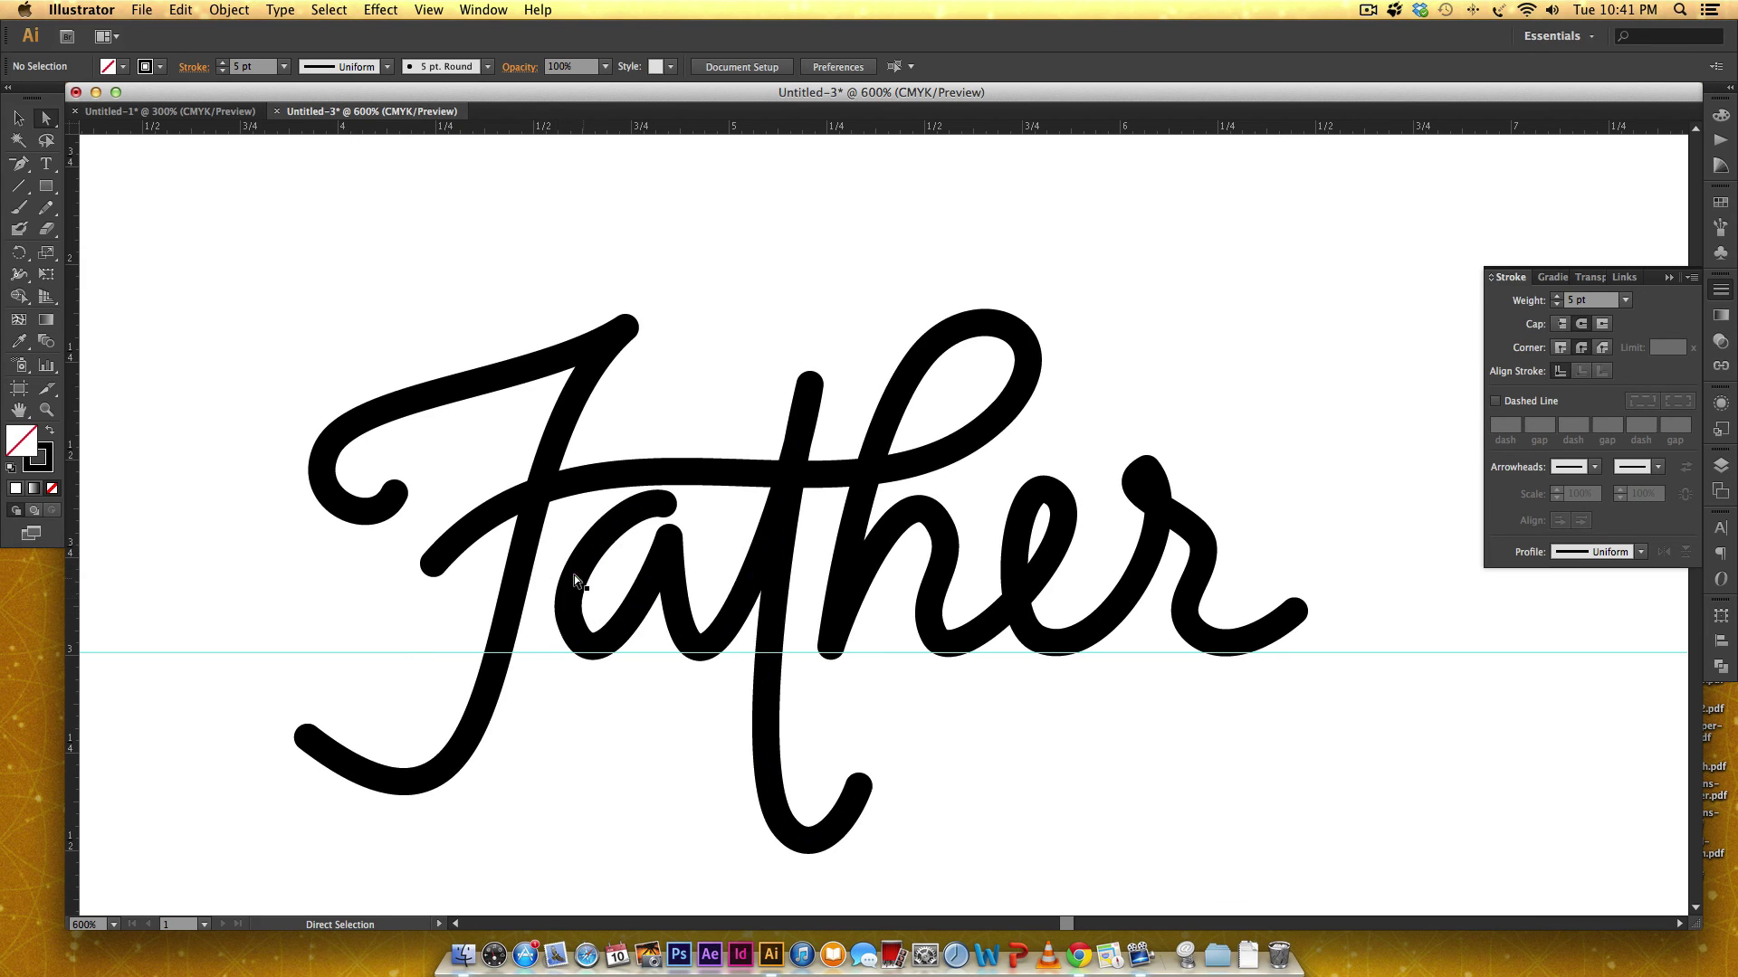
Adjust the a's curve handle and reshape the h's arch point and handle
{"action": "left_click", "coordinate": [569, 598]}
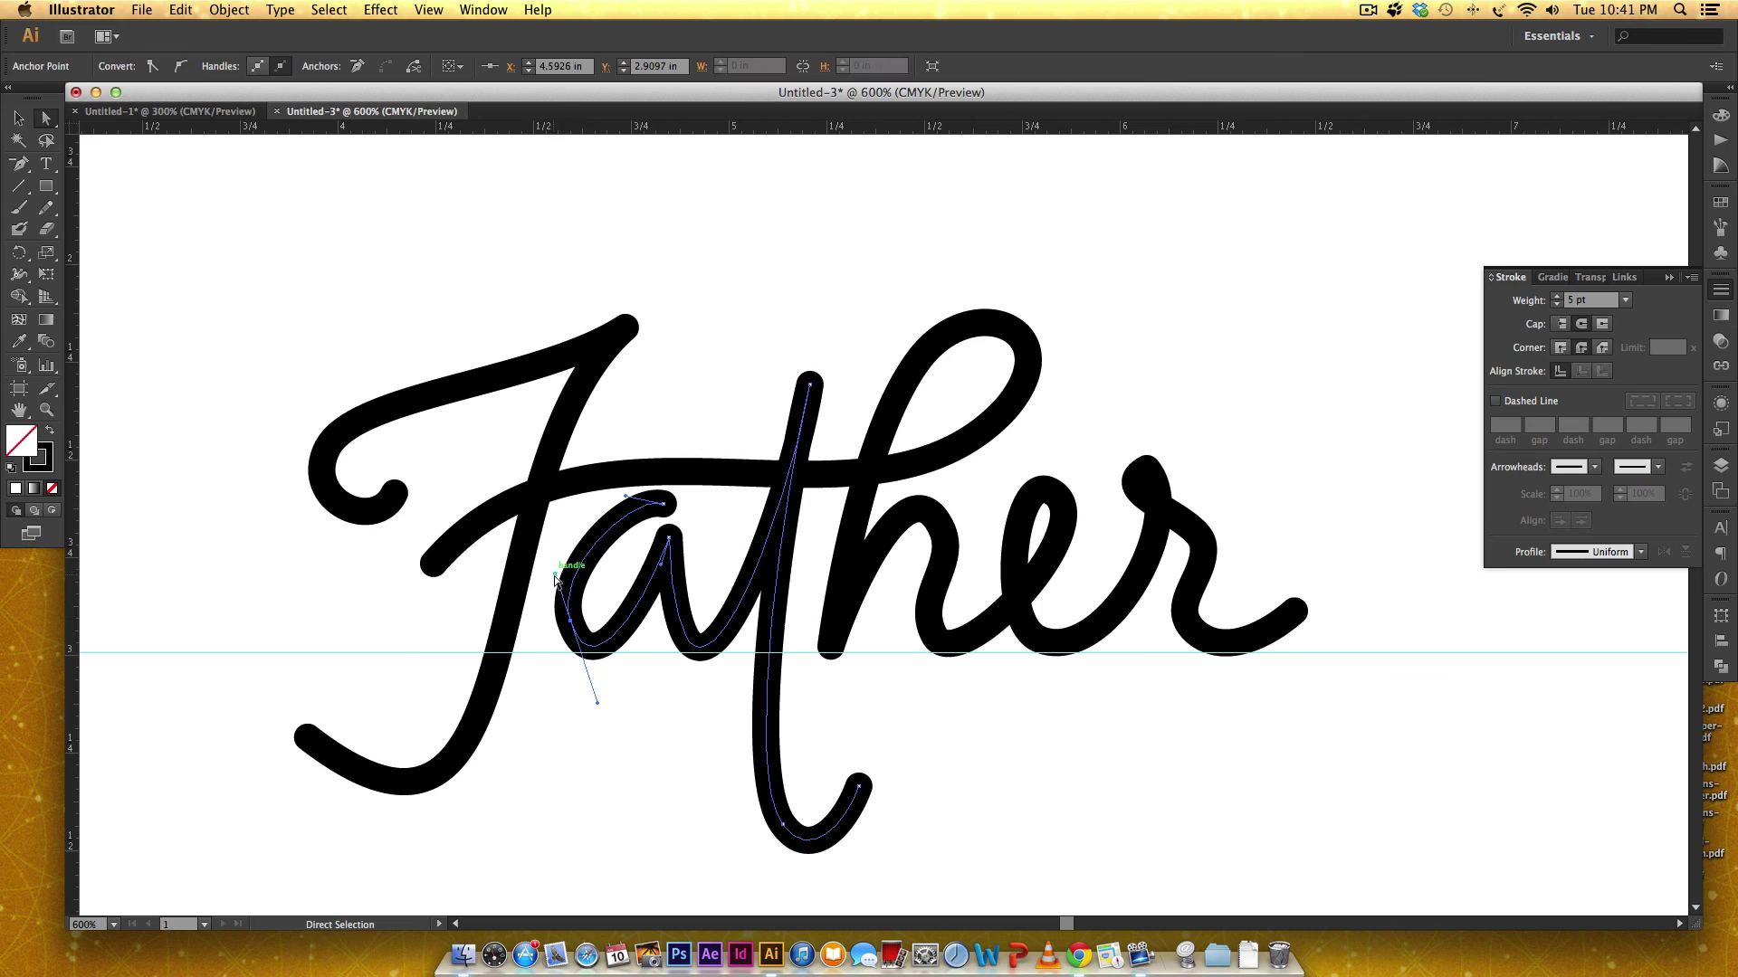
{"action": "left_click_drag", "start_coordinate": [555, 578], "coordinate": [560, 560]}
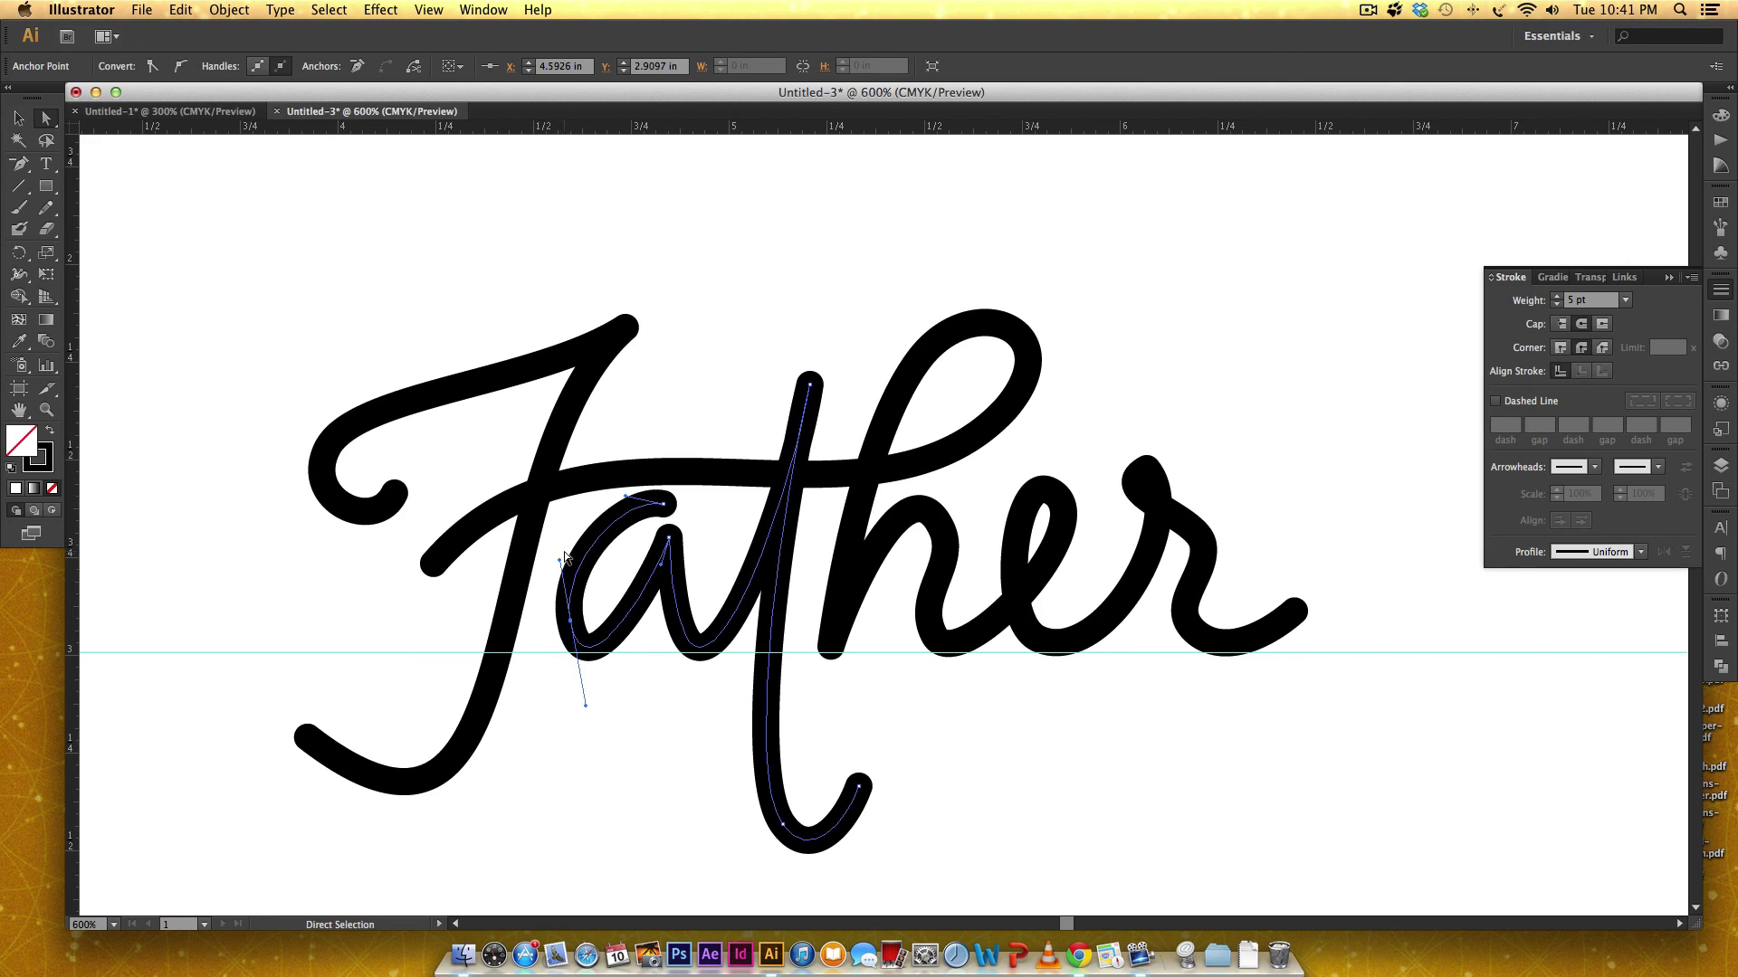
{"action": "left_click", "coordinate": [964, 568]}
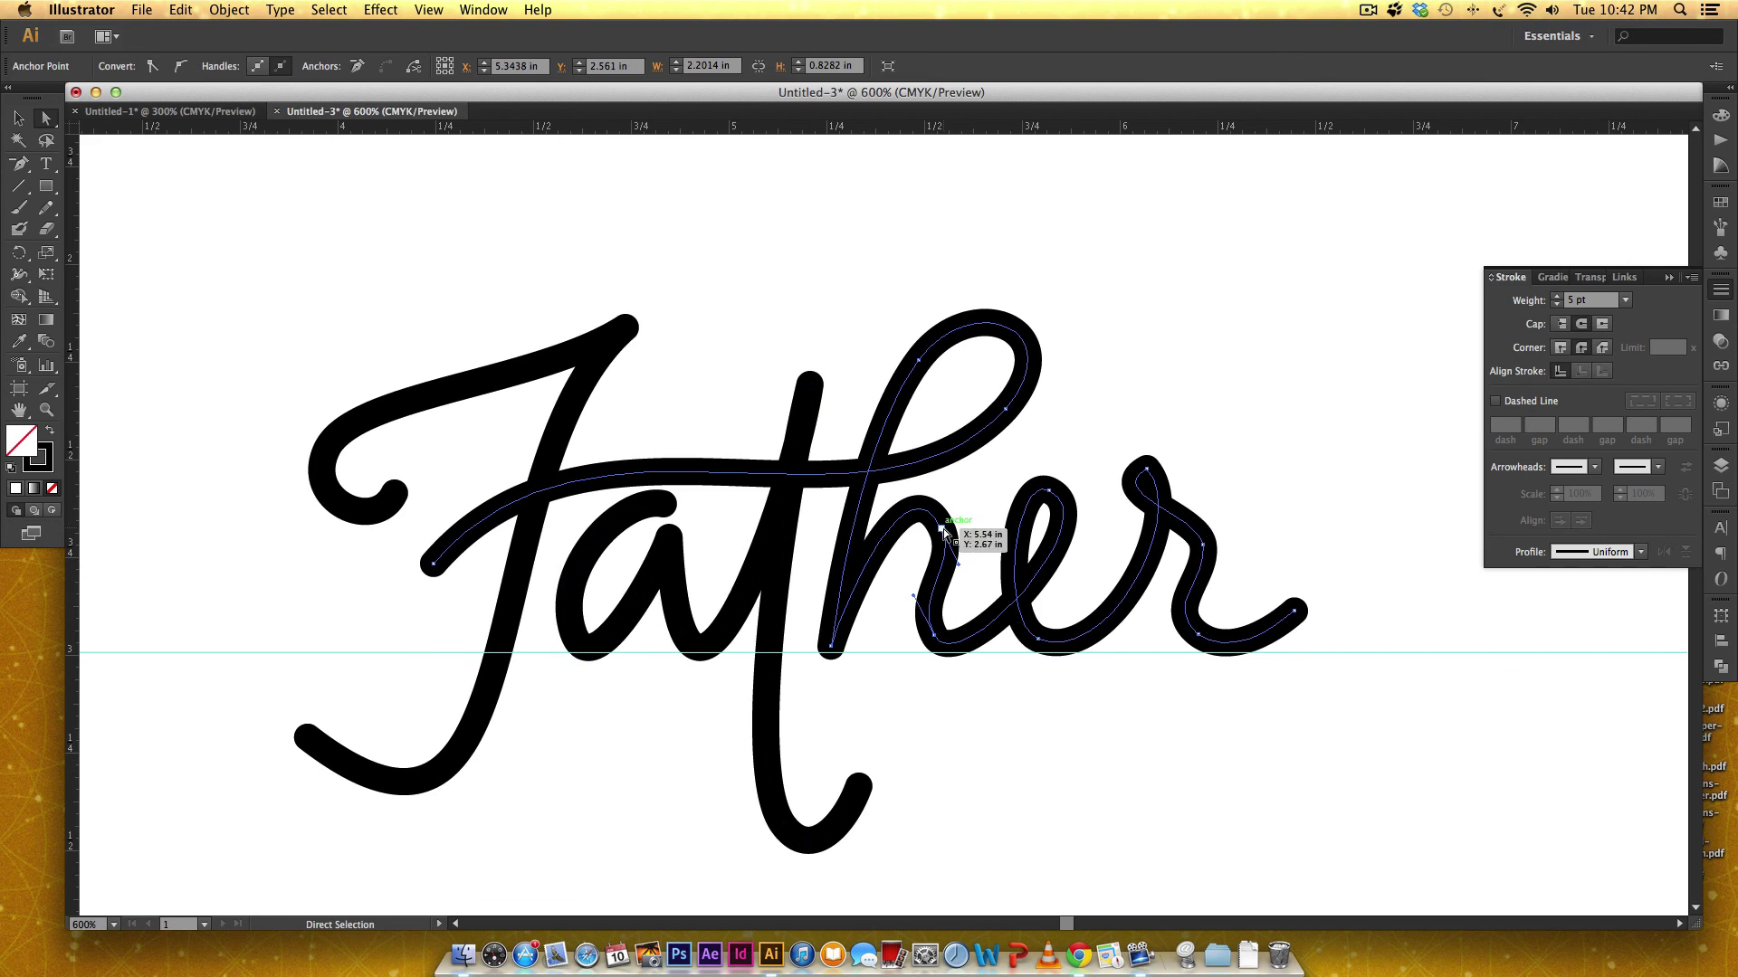
{"action": "left_click_drag", "start_coordinate": [939, 533], "coordinate": [948, 523]}
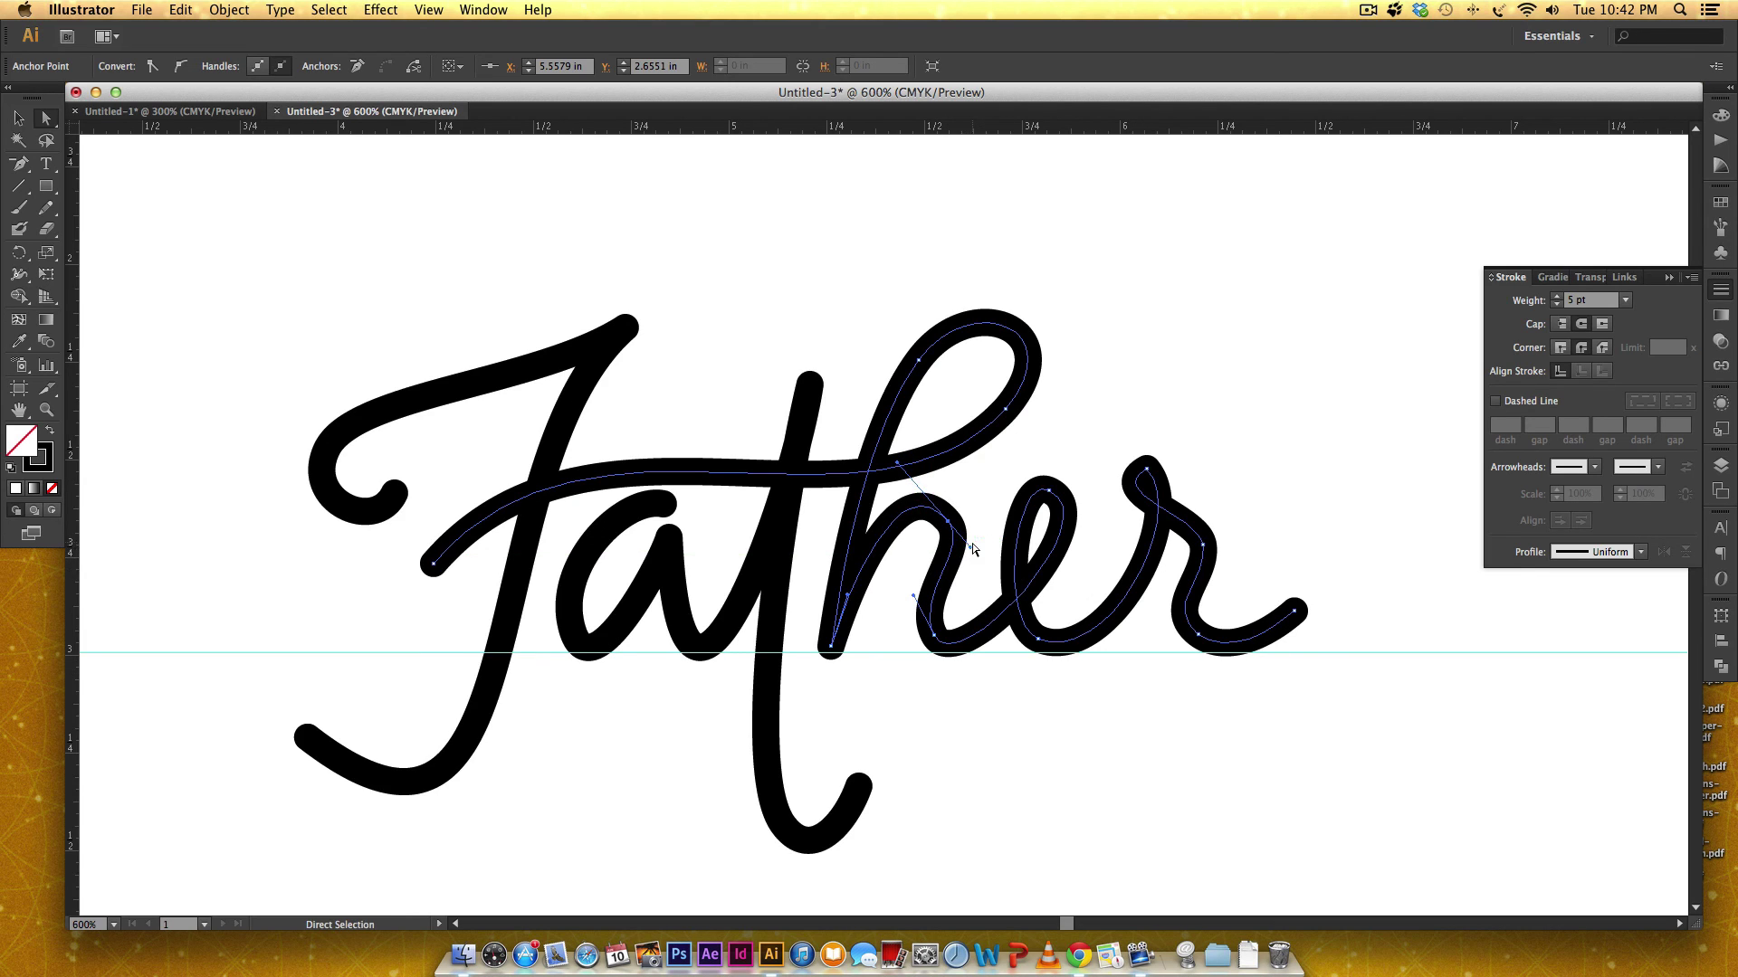
{"action": "left_click_drag", "start_coordinate": [970, 547], "coordinate": [961, 561]}
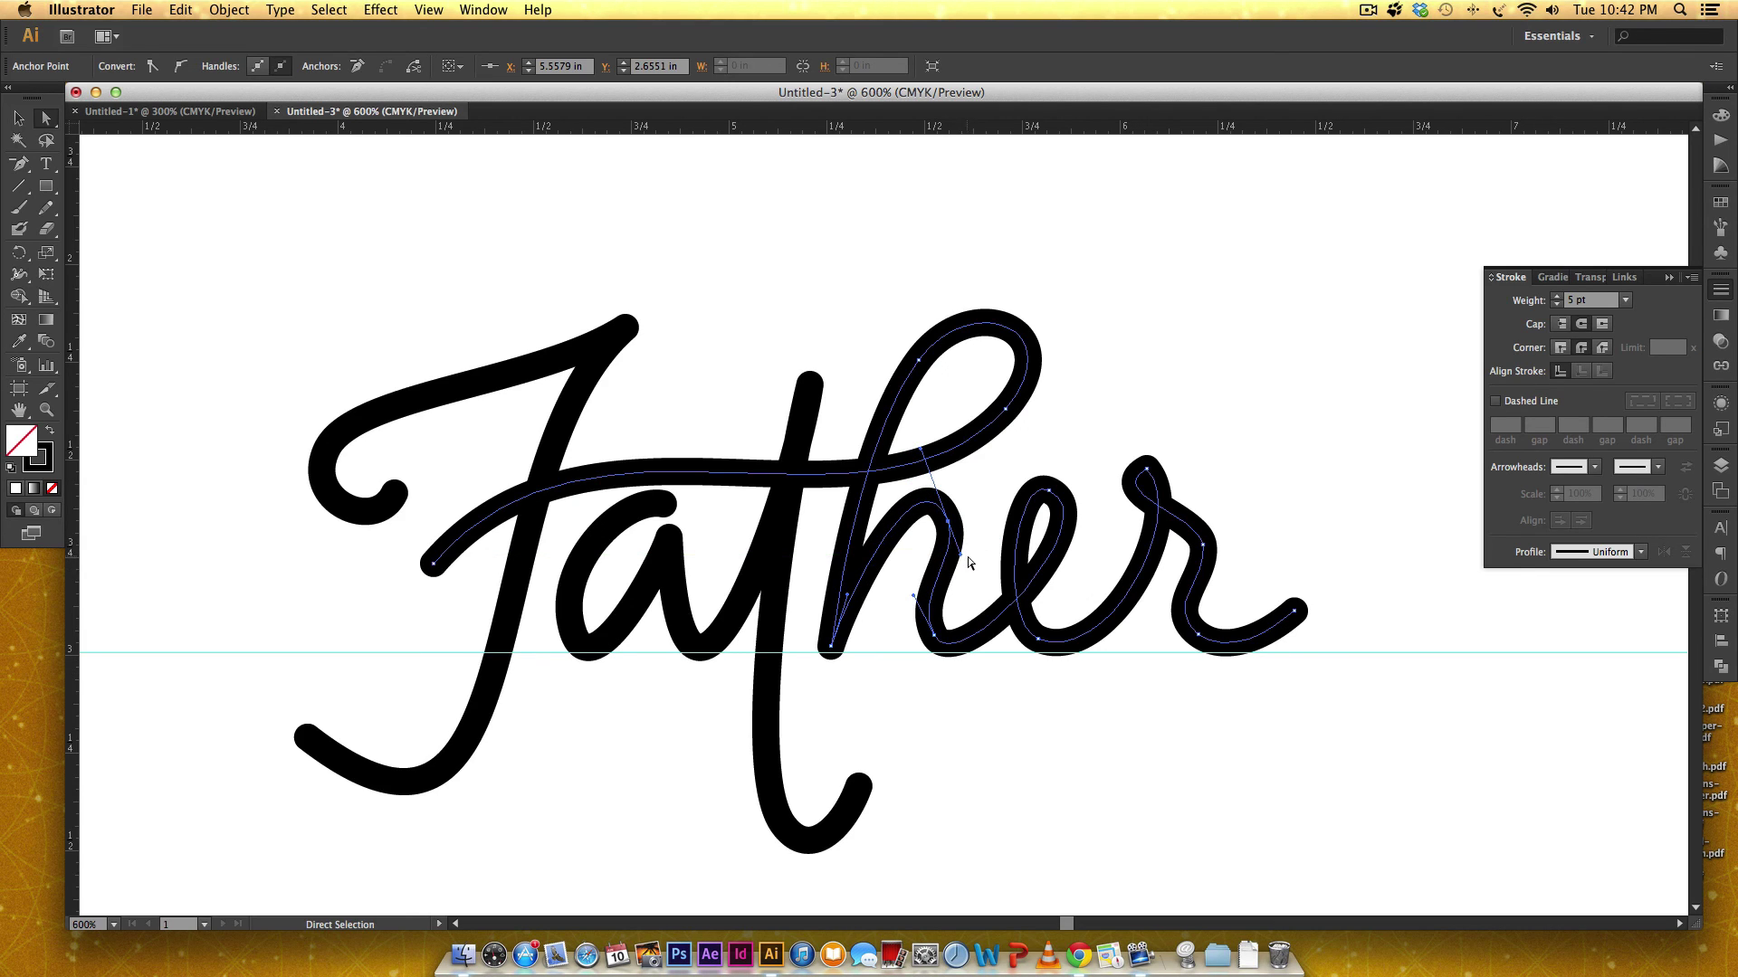
{"action": "left_click", "coordinate": [935, 636]}
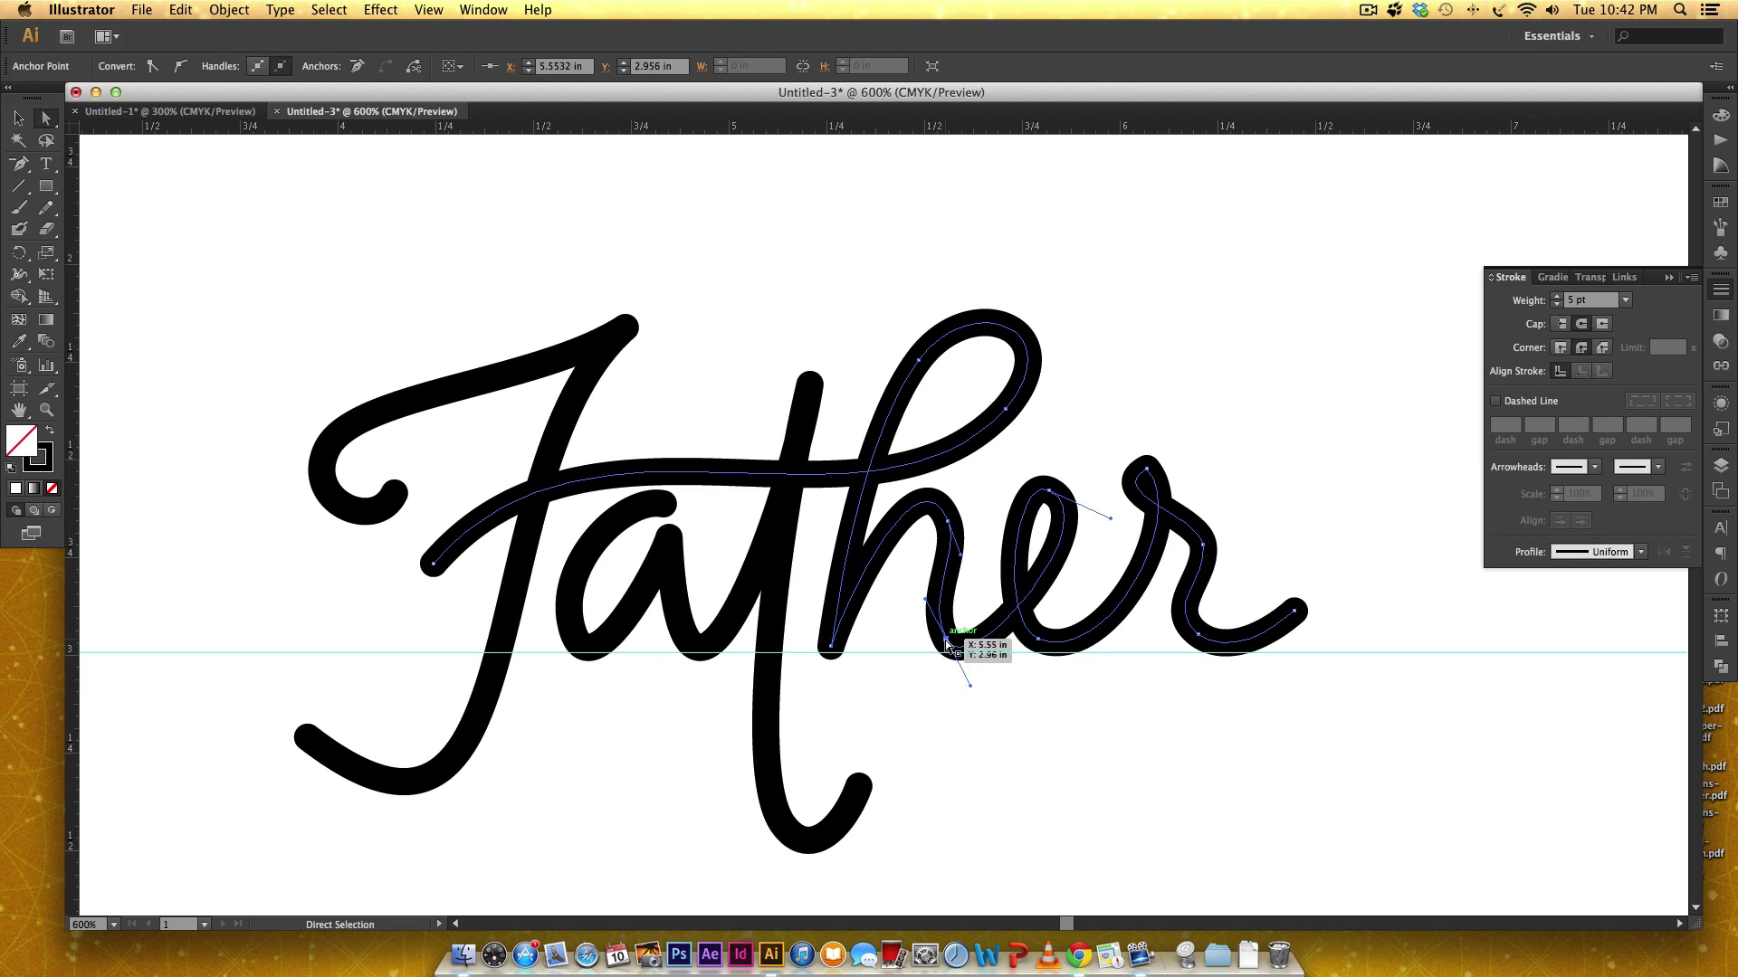
{"action": "left_click", "coordinate": [1009, 741]}
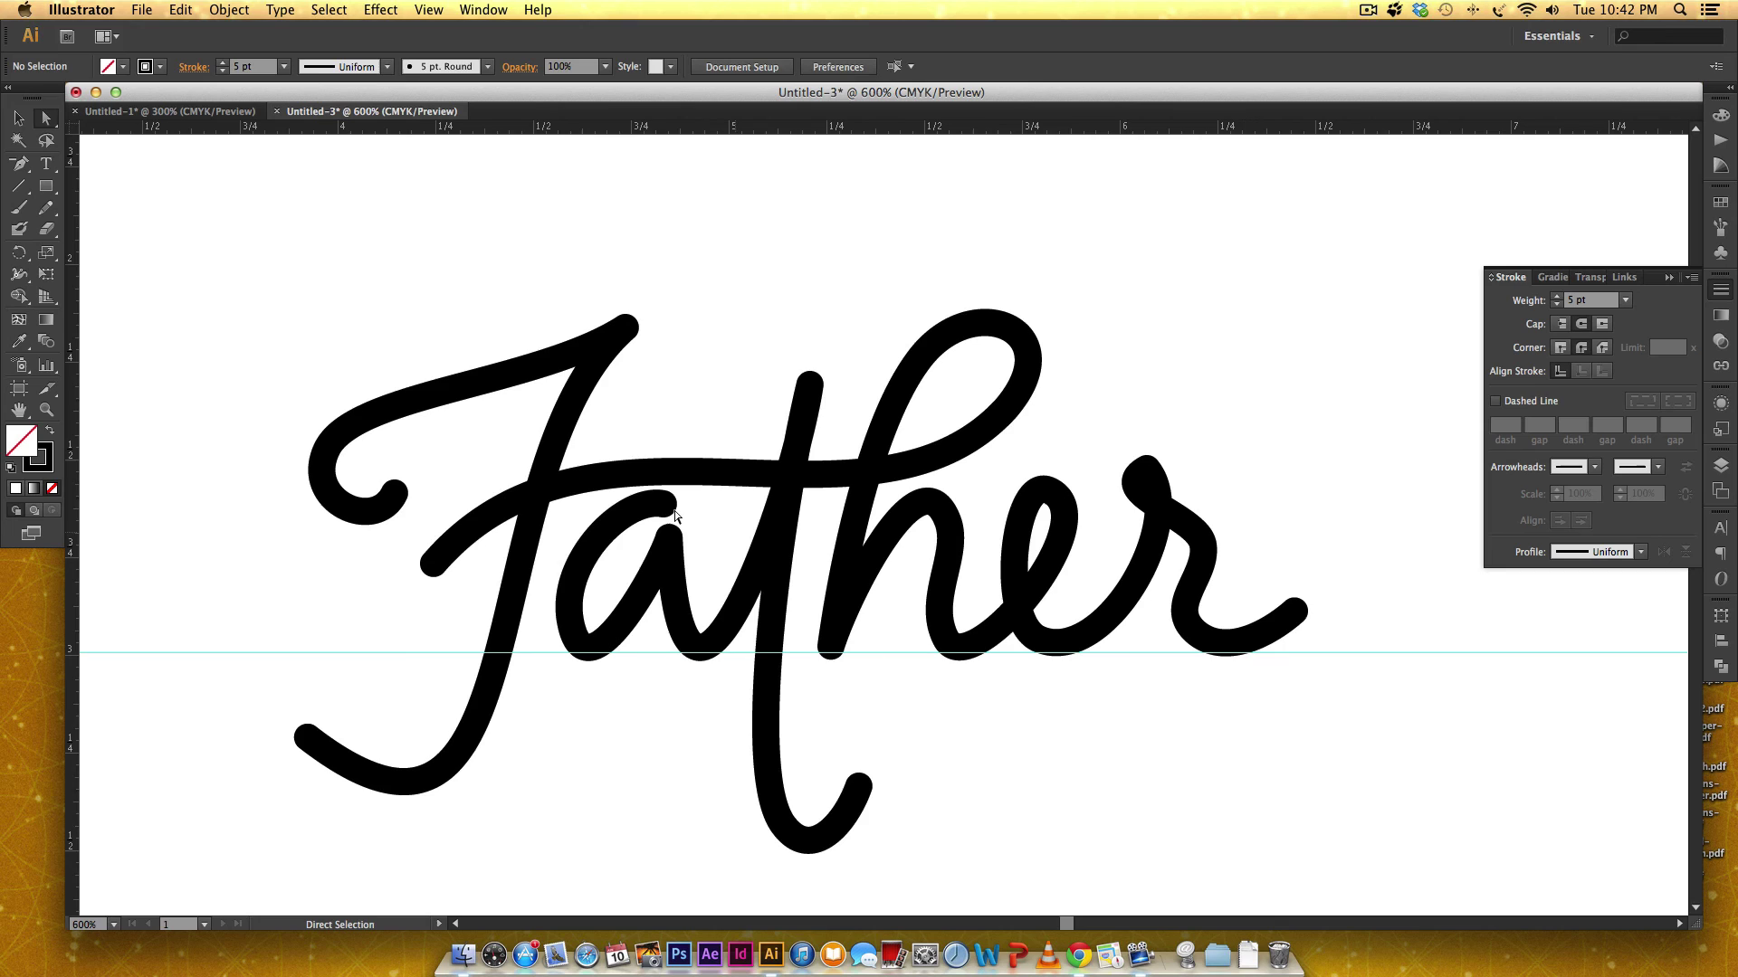
Nudge the a's top point slightly down and right
{"action": "left_click_drag", "start_coordinate": [664, 514], "coordinate": [665, 517]}
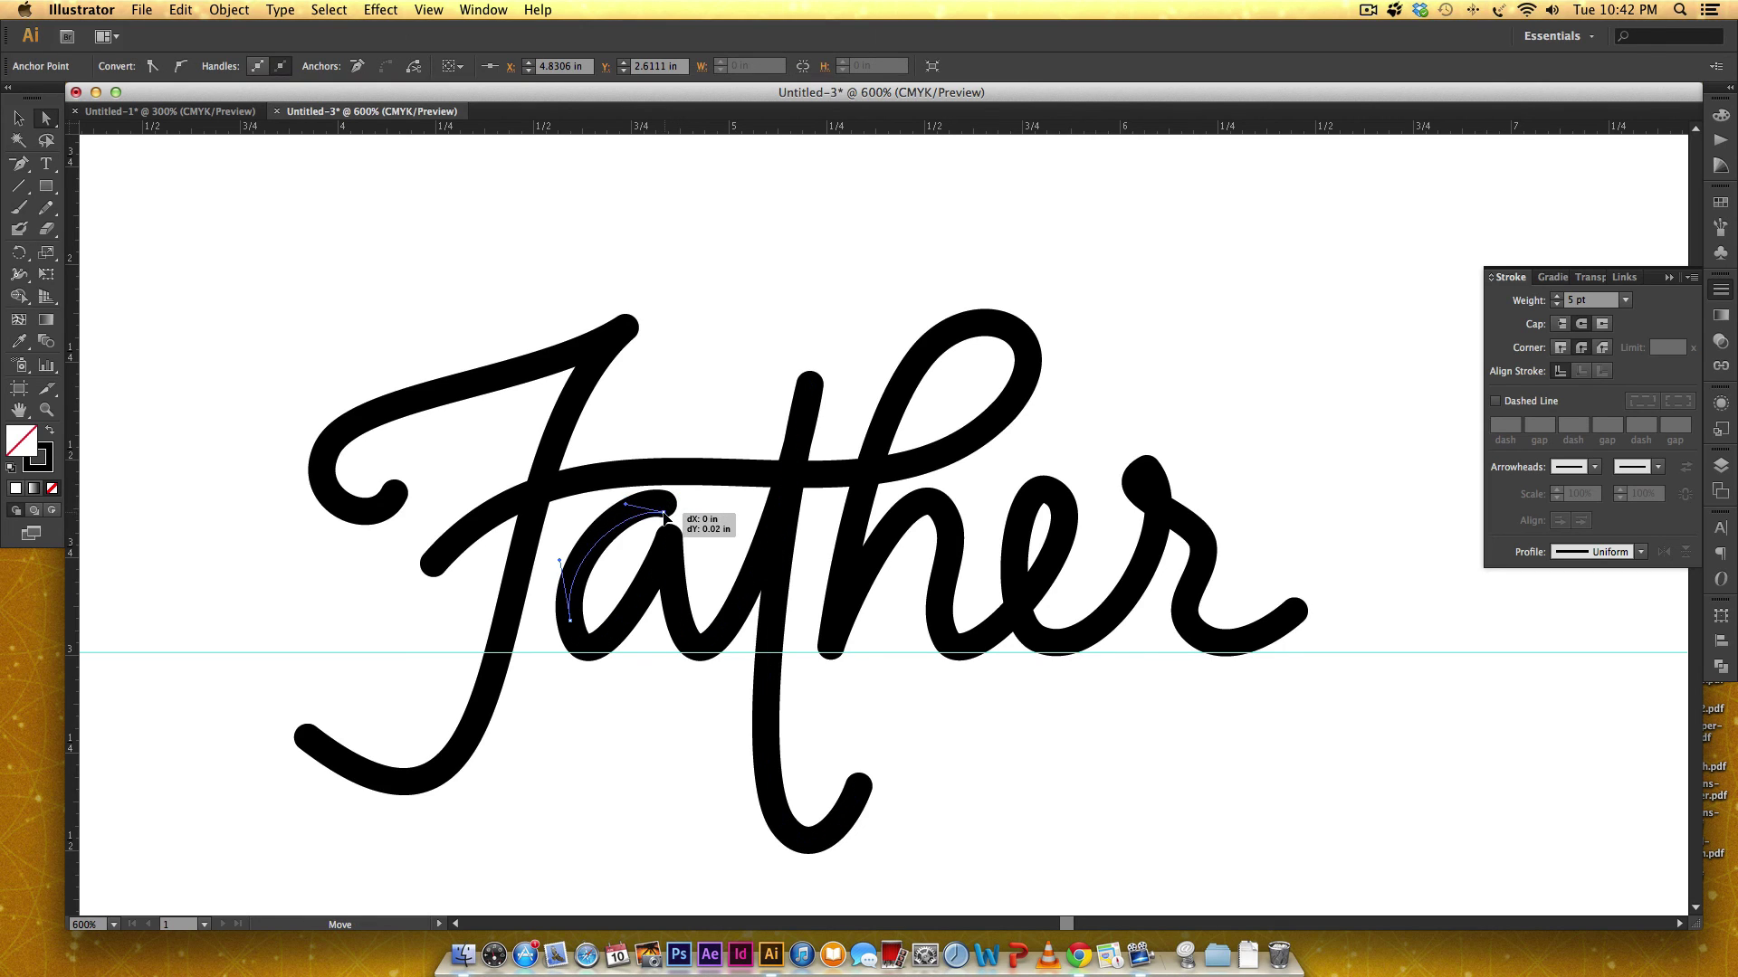
{"action": "left_click", "coordinate": [981, 749]}
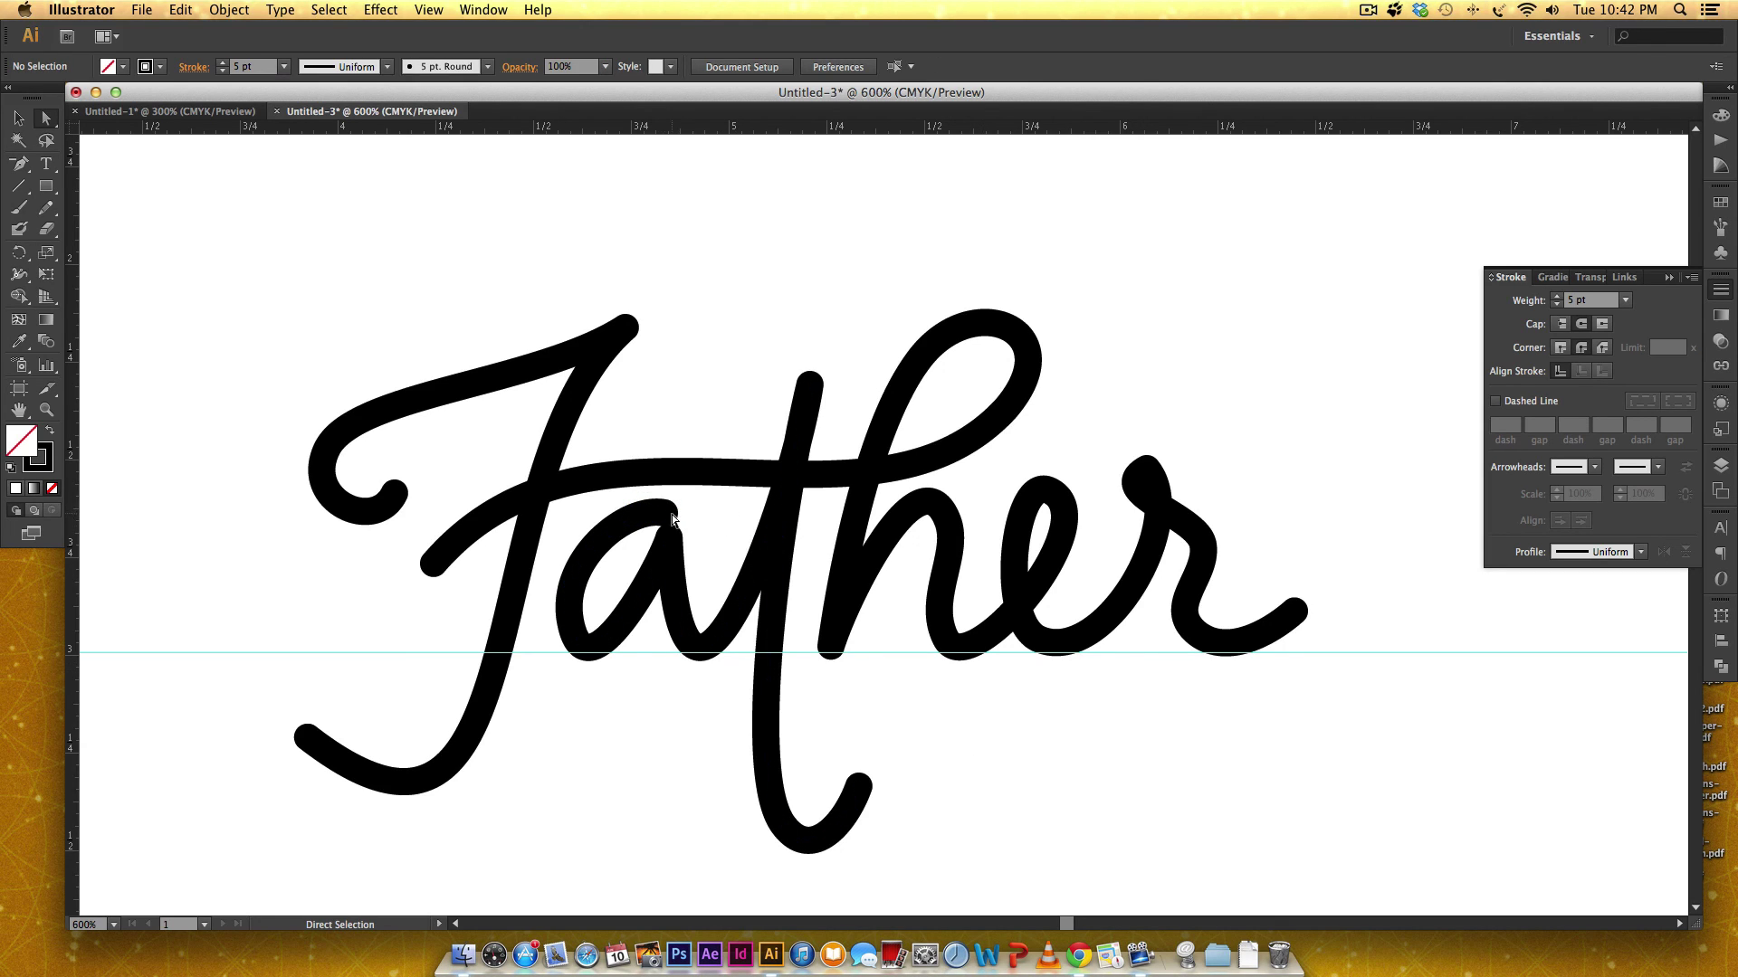
{"action": "left_click_drag", "start_coordinate": [666, 508], "coordinate": [670, 513]}
{"action": "left_click", "coordinate": [875, 667]}
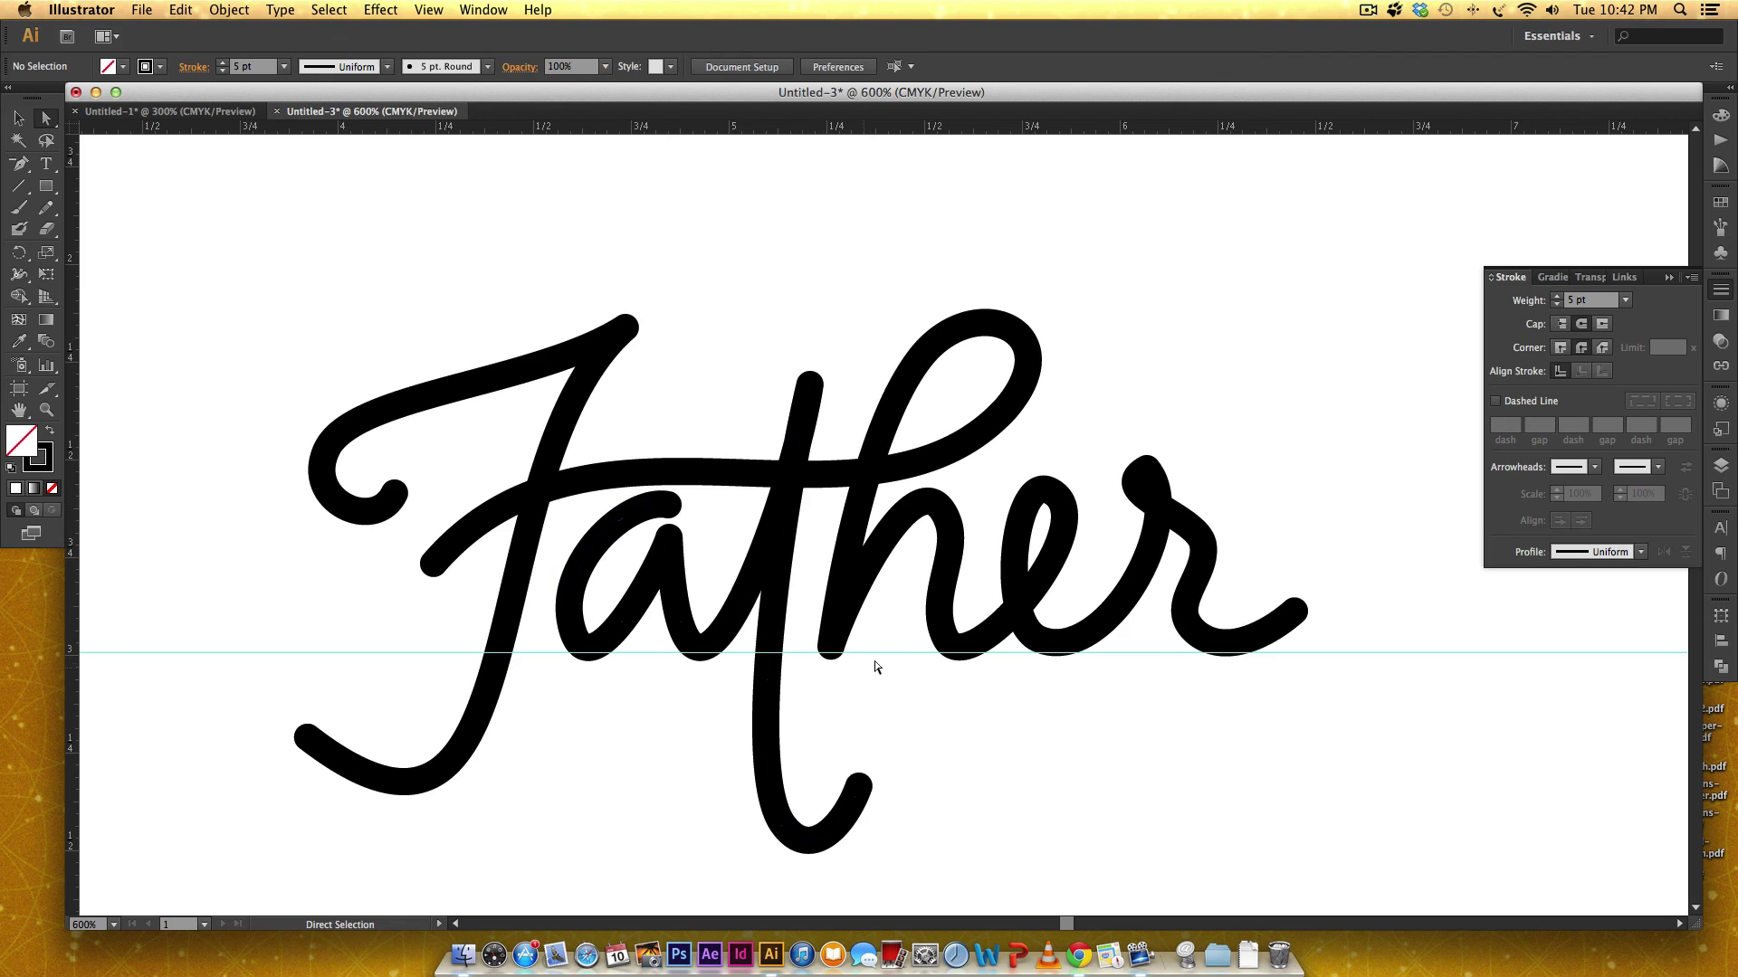
Add a horizontal x-height guide above the baseline of the lettering
{"action": "left_click_drag", "start_coordinate": [688, 132], "coordinate": [712, 489]}
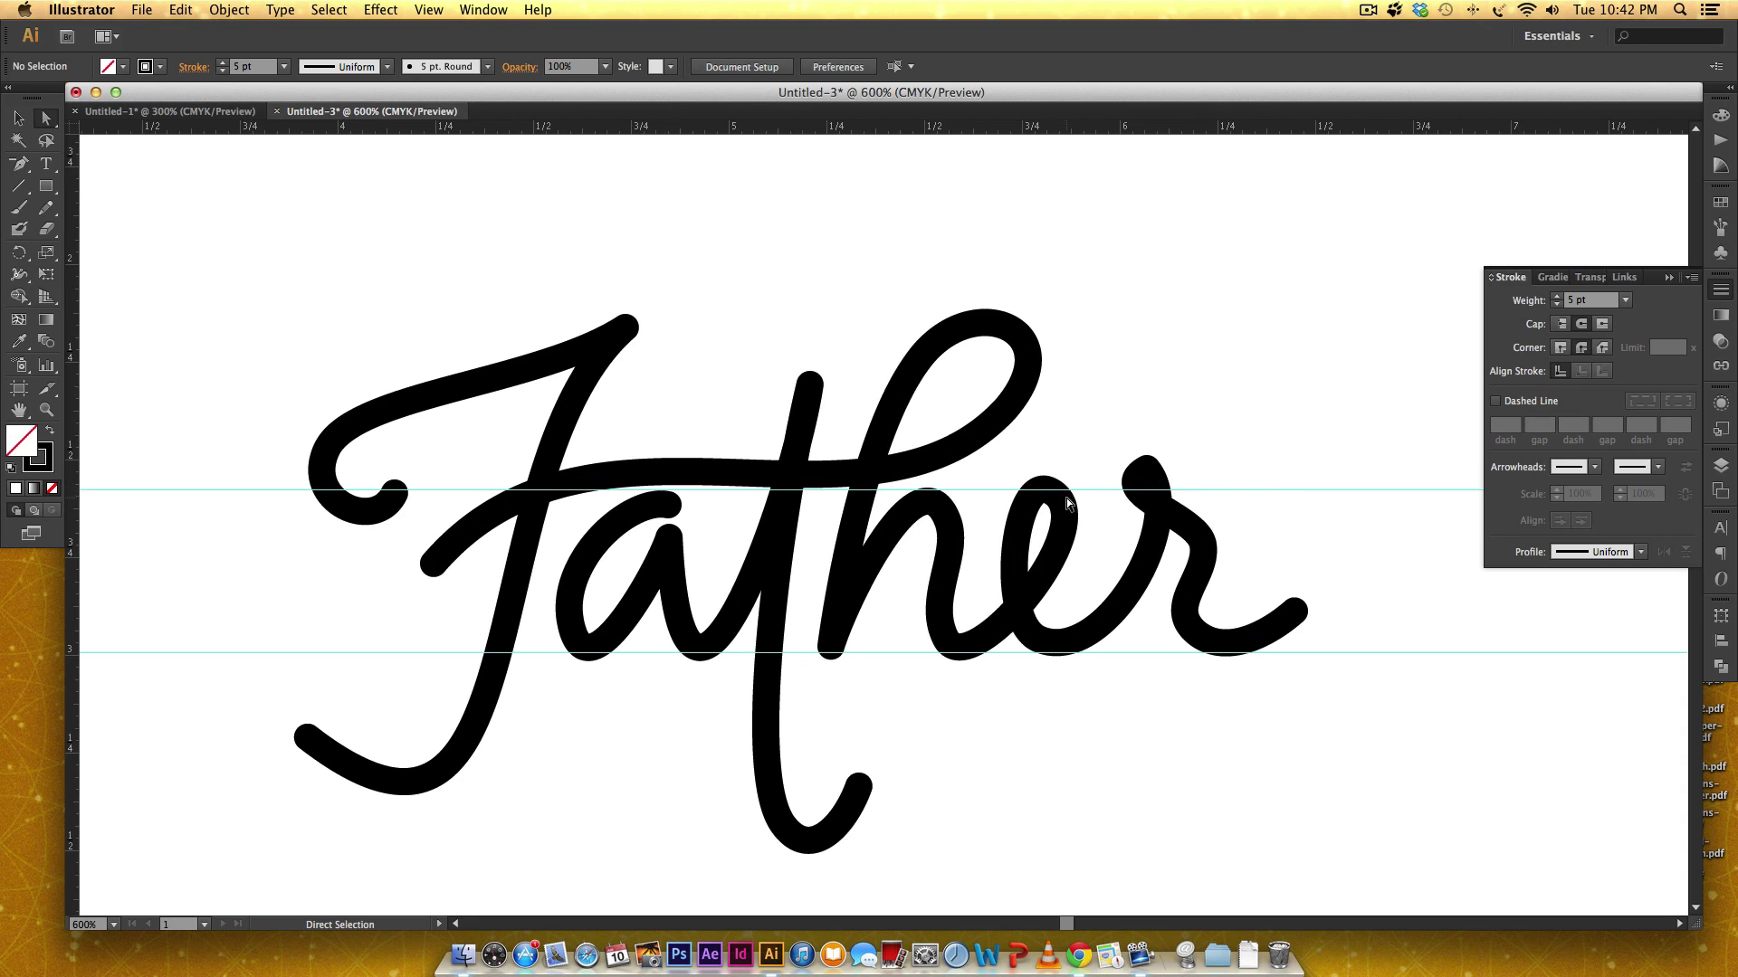
{"action": "left_click_drag", "start_coordinate": [1051, 495], "coordinate": [1053, 497]}
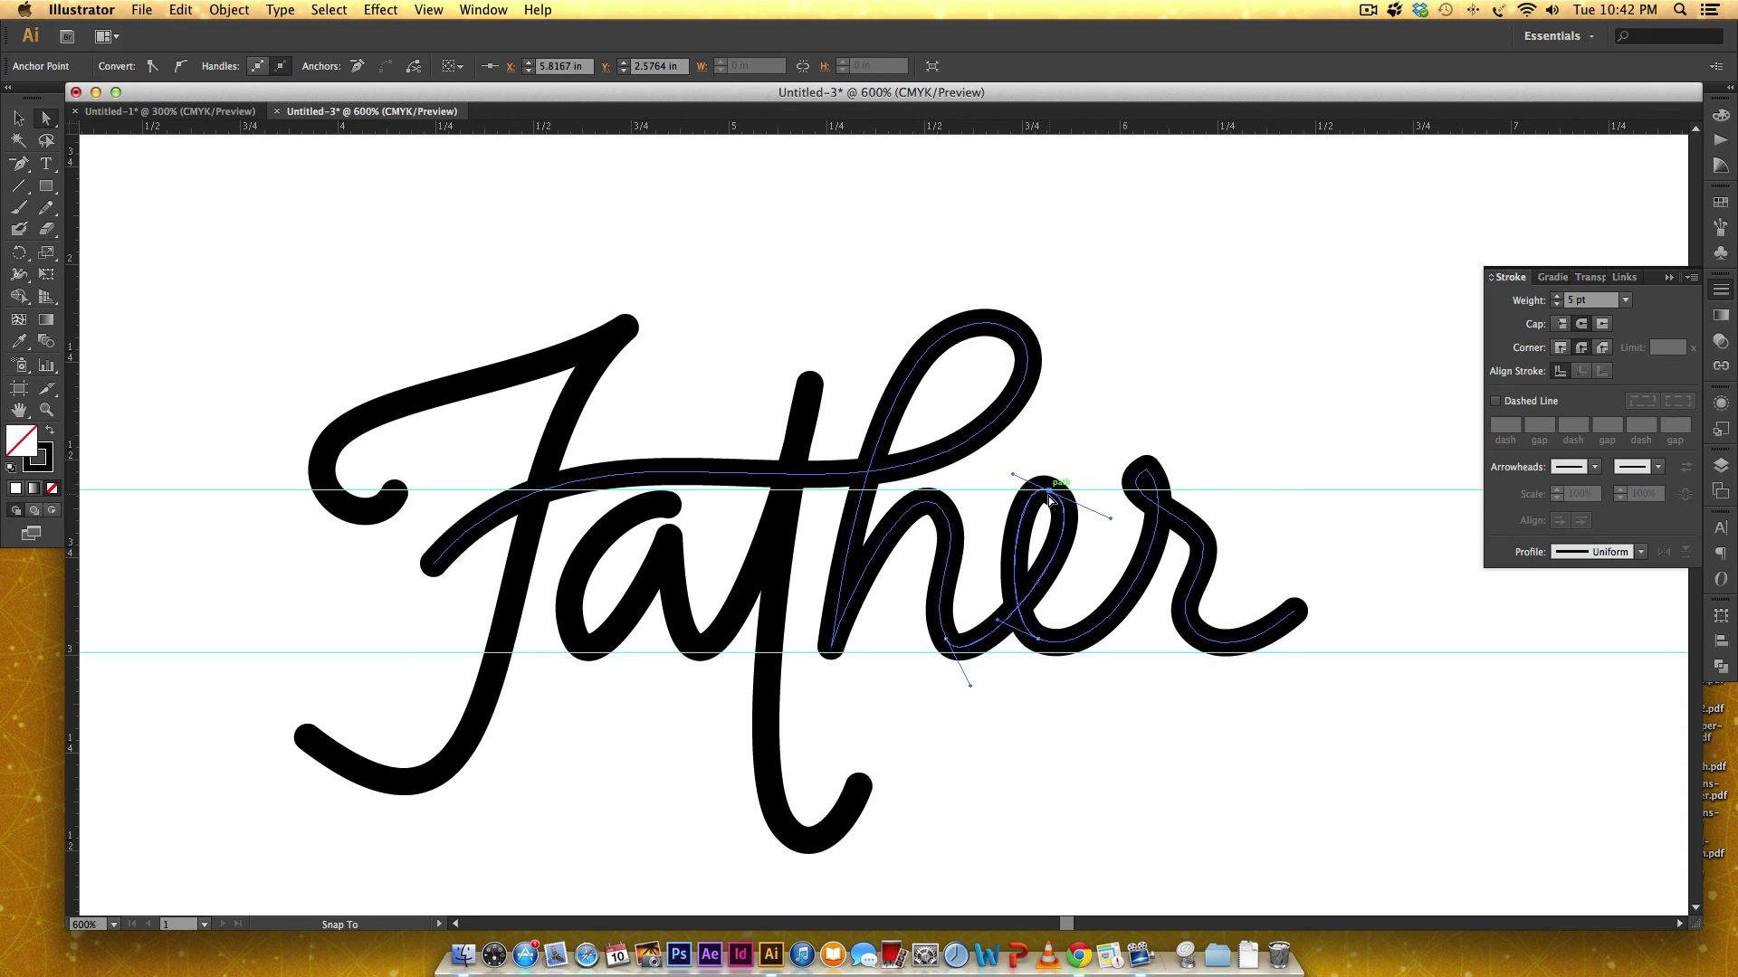
{"action": "key", "text": "super+shift+a"}
Pull the r's top anchor down onto the x-height guide and review it
{"action": "left_click_drag", "start_coordinate": [1147, 471], "coordinate": [1146, 487]}
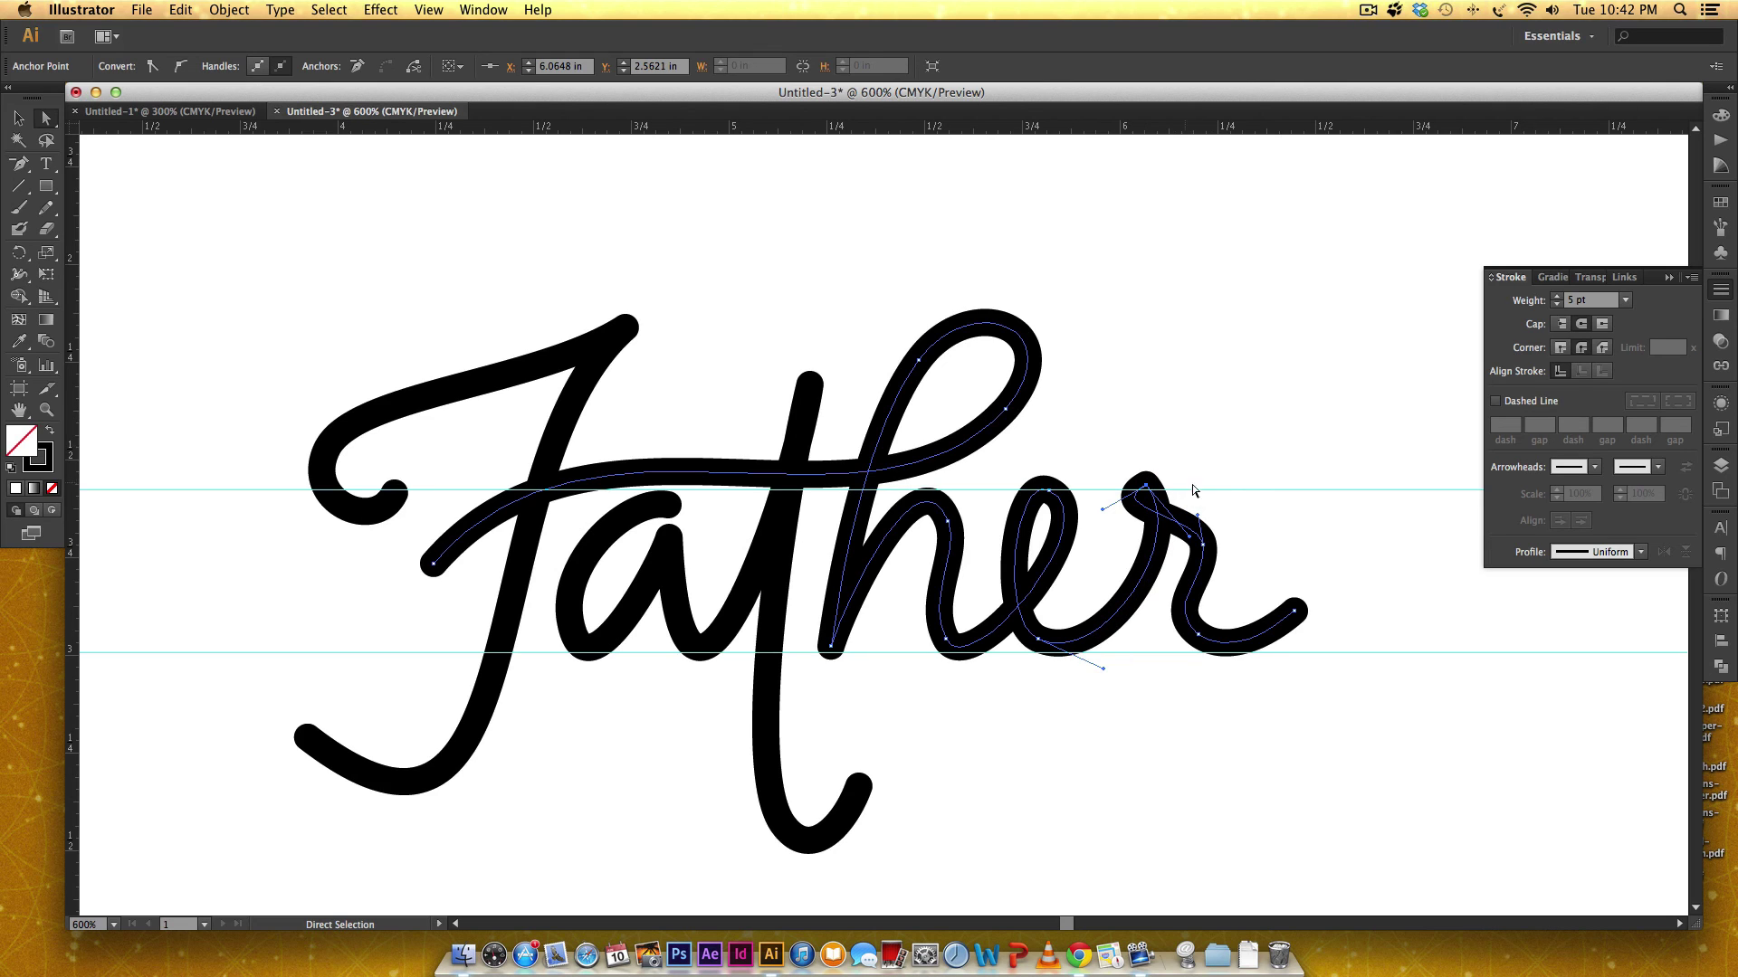
{"action": "left_click_drag", "start_coordinate": [668, 503], "coordinate": [670, 500]}
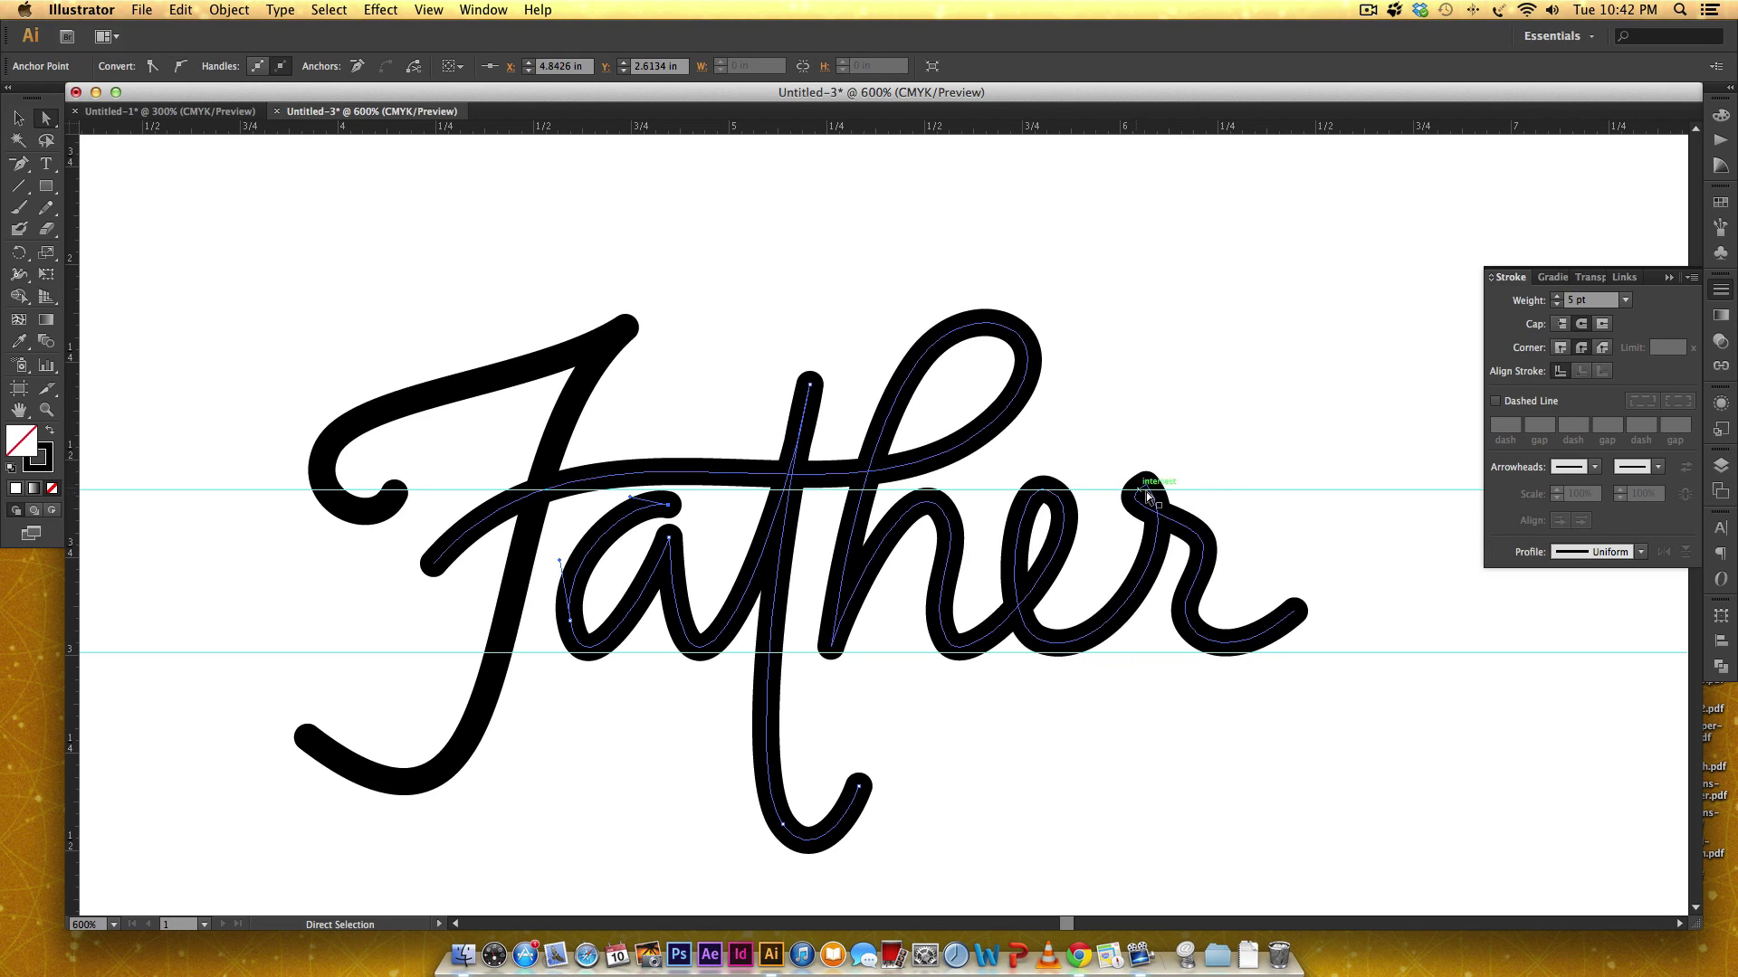
{"action": "left_click_drag", "start_coordinate": [1146, 490], "coordinate": [1146, 486]}
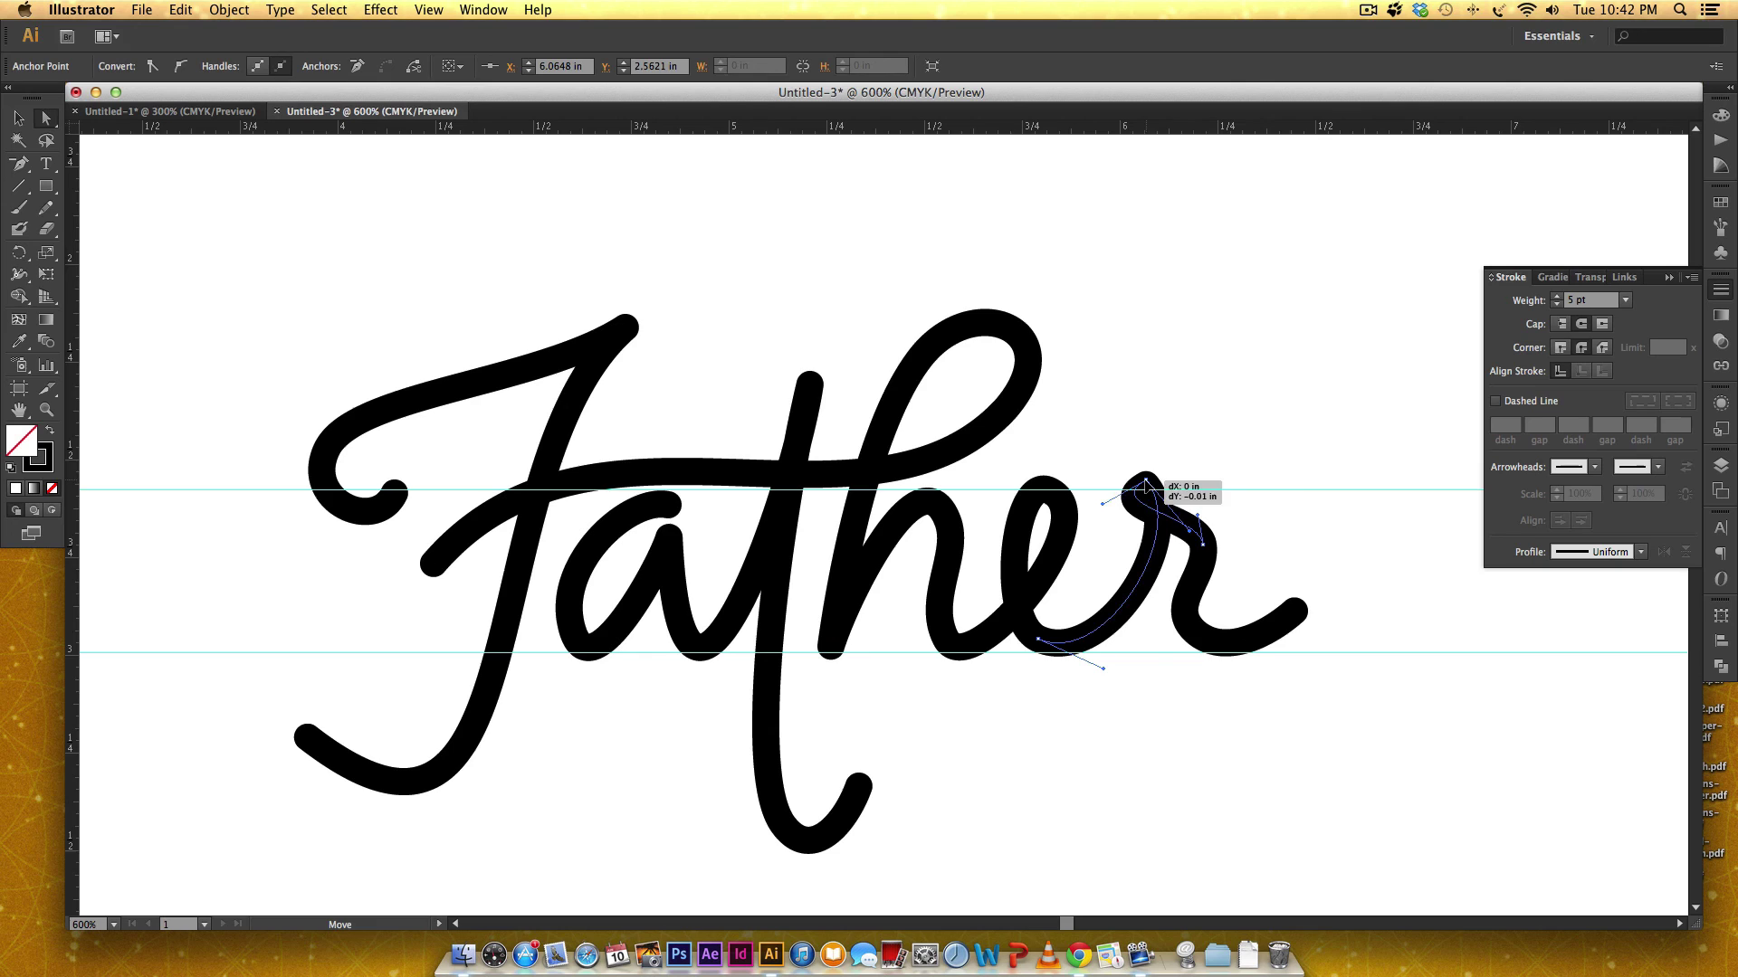
{"action": "left_click", "coordinate": [1250, 421]}
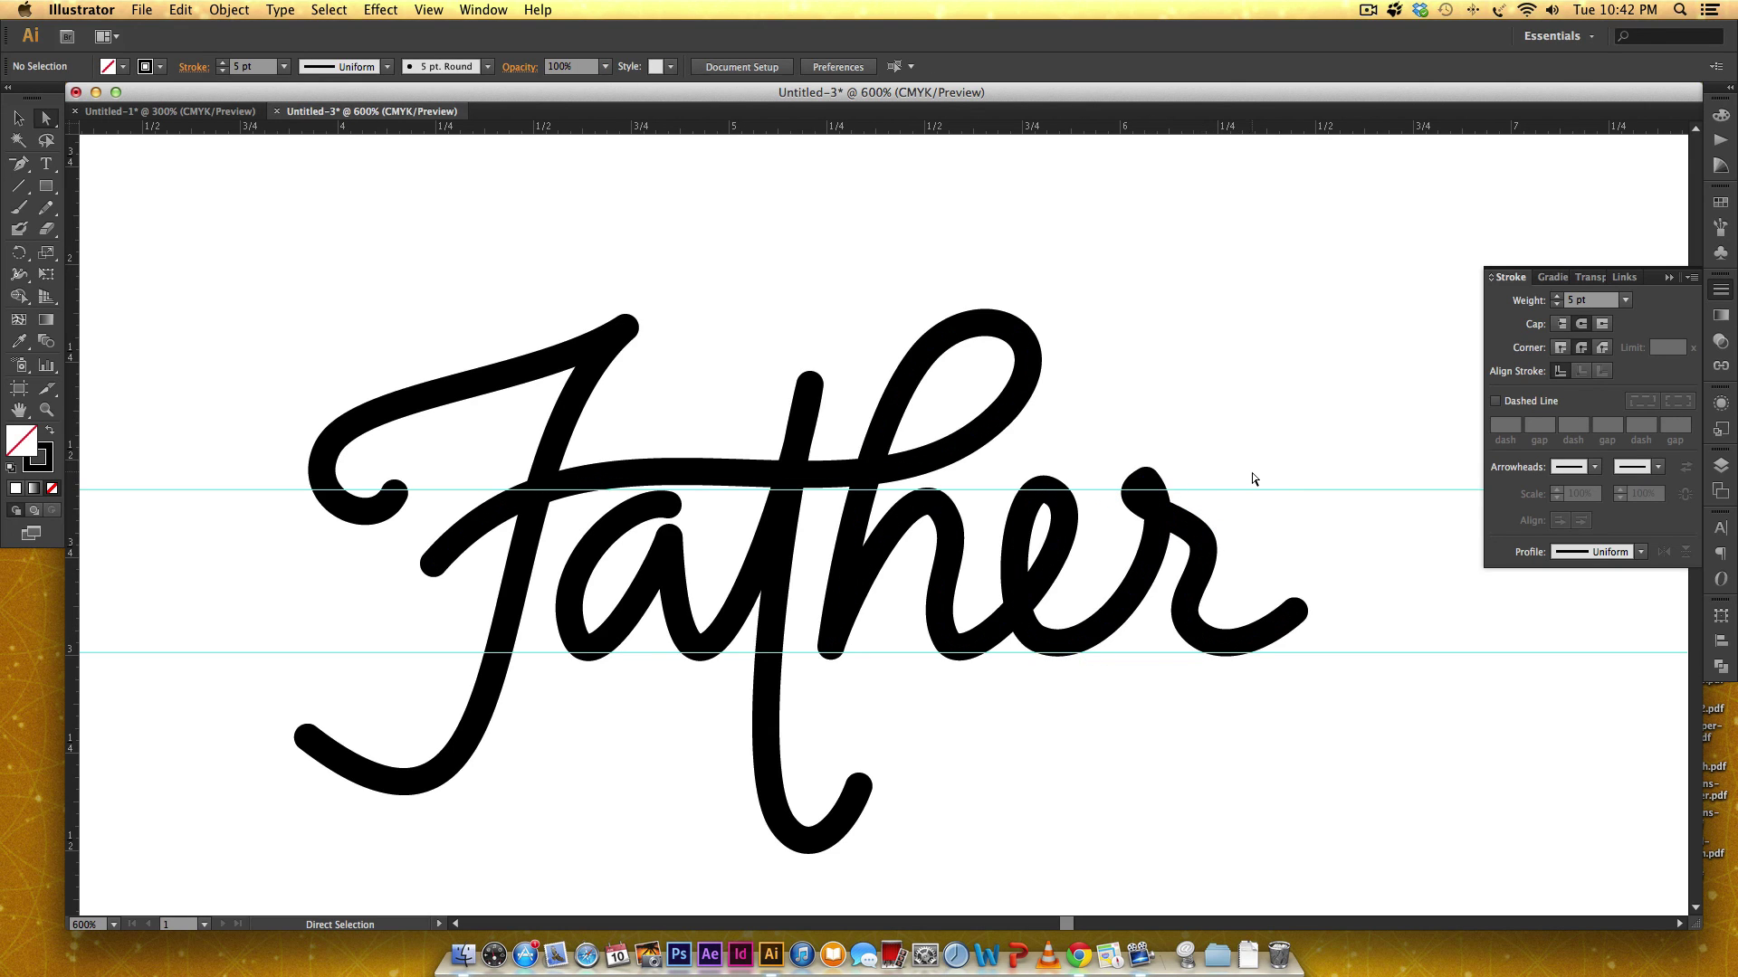
Zoom out to 300% with guides hidden and centre the full 'Father' lettering
{"action": "key", "text": "super+minus"}
{"action": "key", "text": "super+minus"}
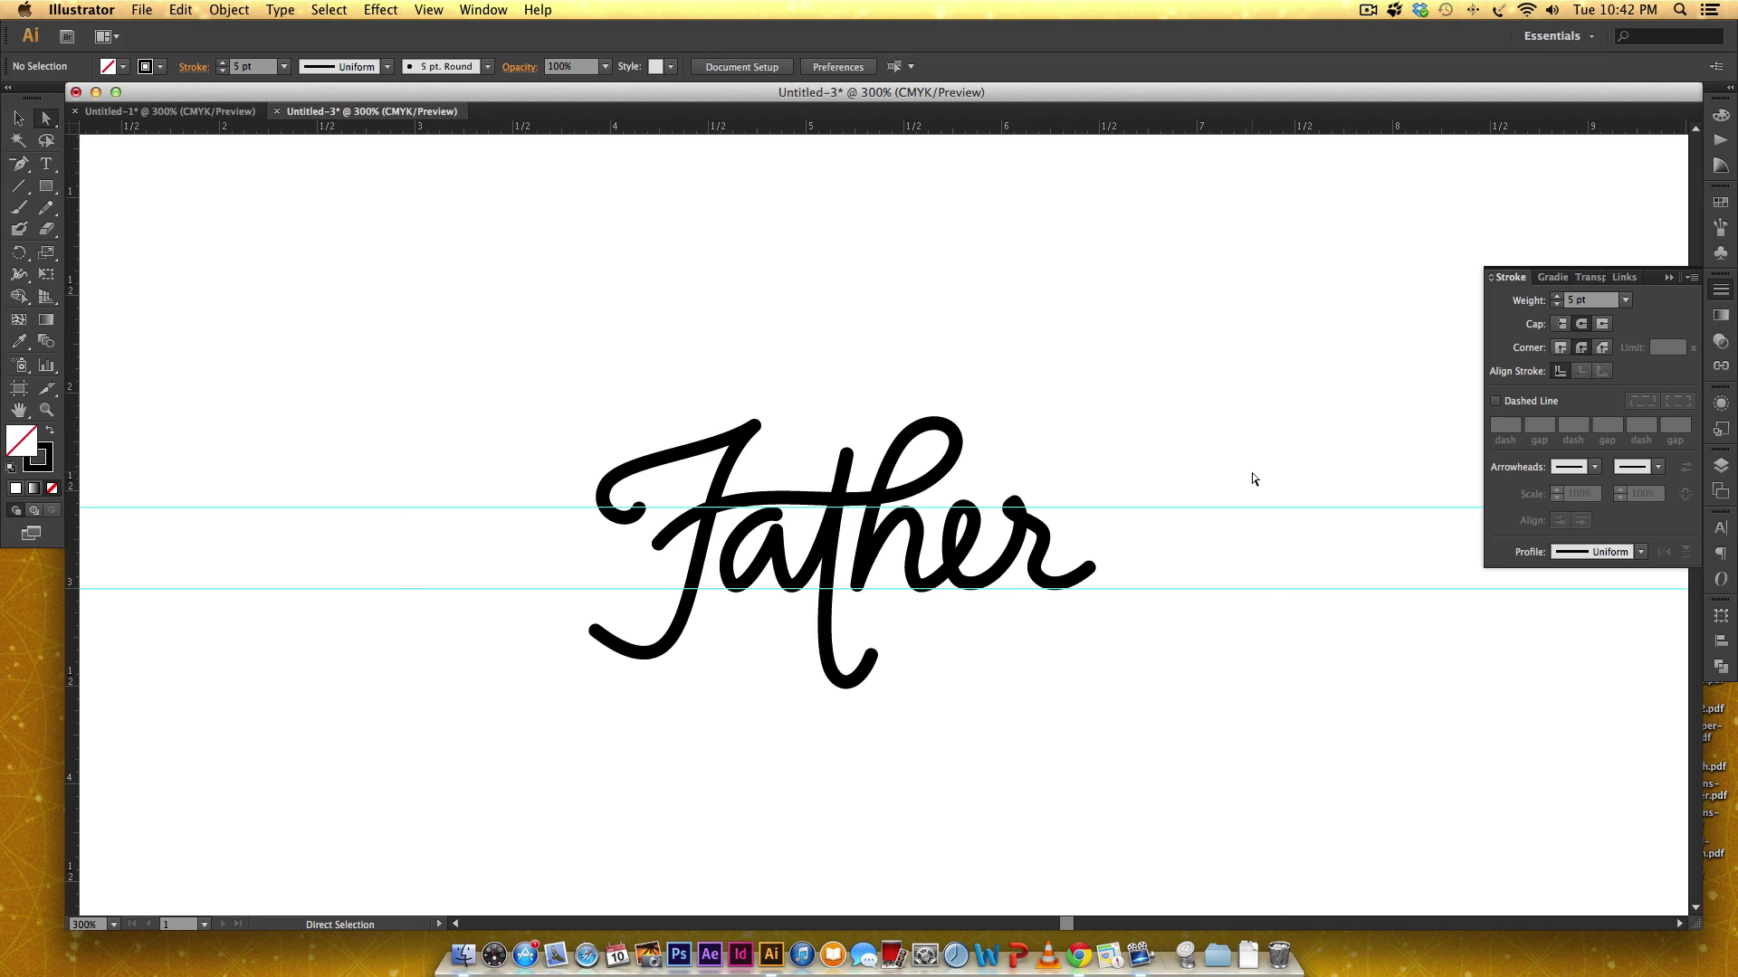
{"action": "key", "text": "super+semicolon"}
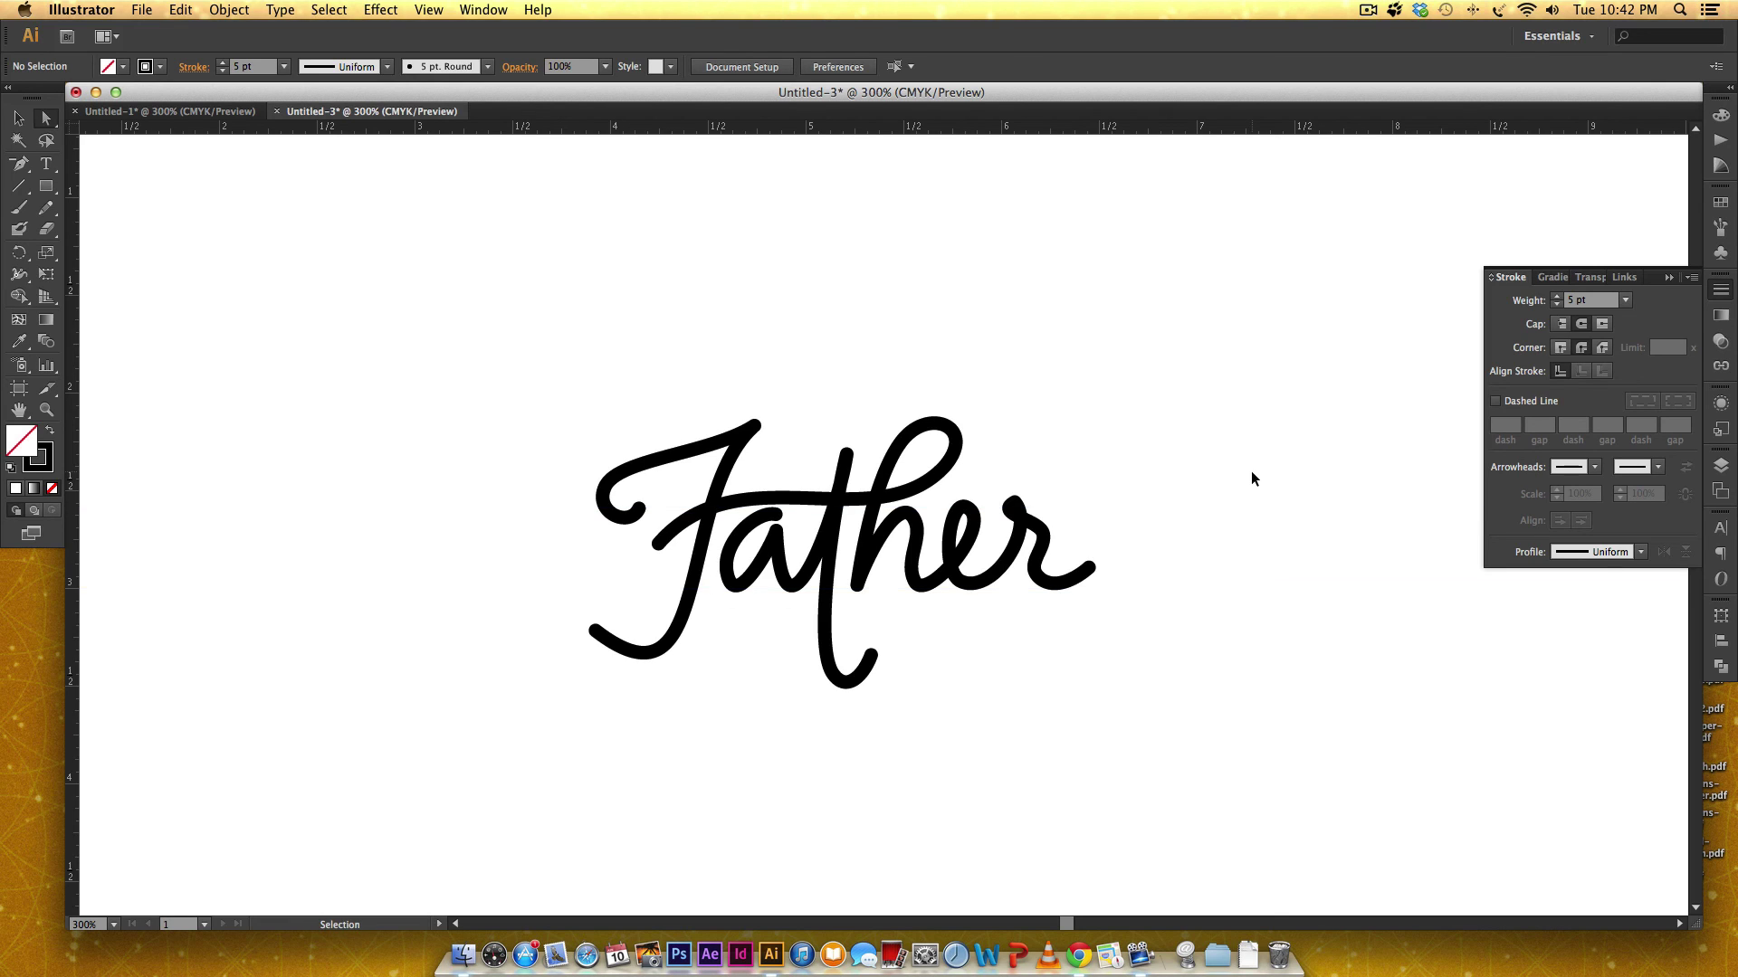
{"action": "scroll", "coordinate": [943, 621], "scroll_direction": "up", "scroll_amount": 1}
{"action": "scroll", "coordinate": [1101, 512], "scroll_direction": "up", "scroll_amount": 3}
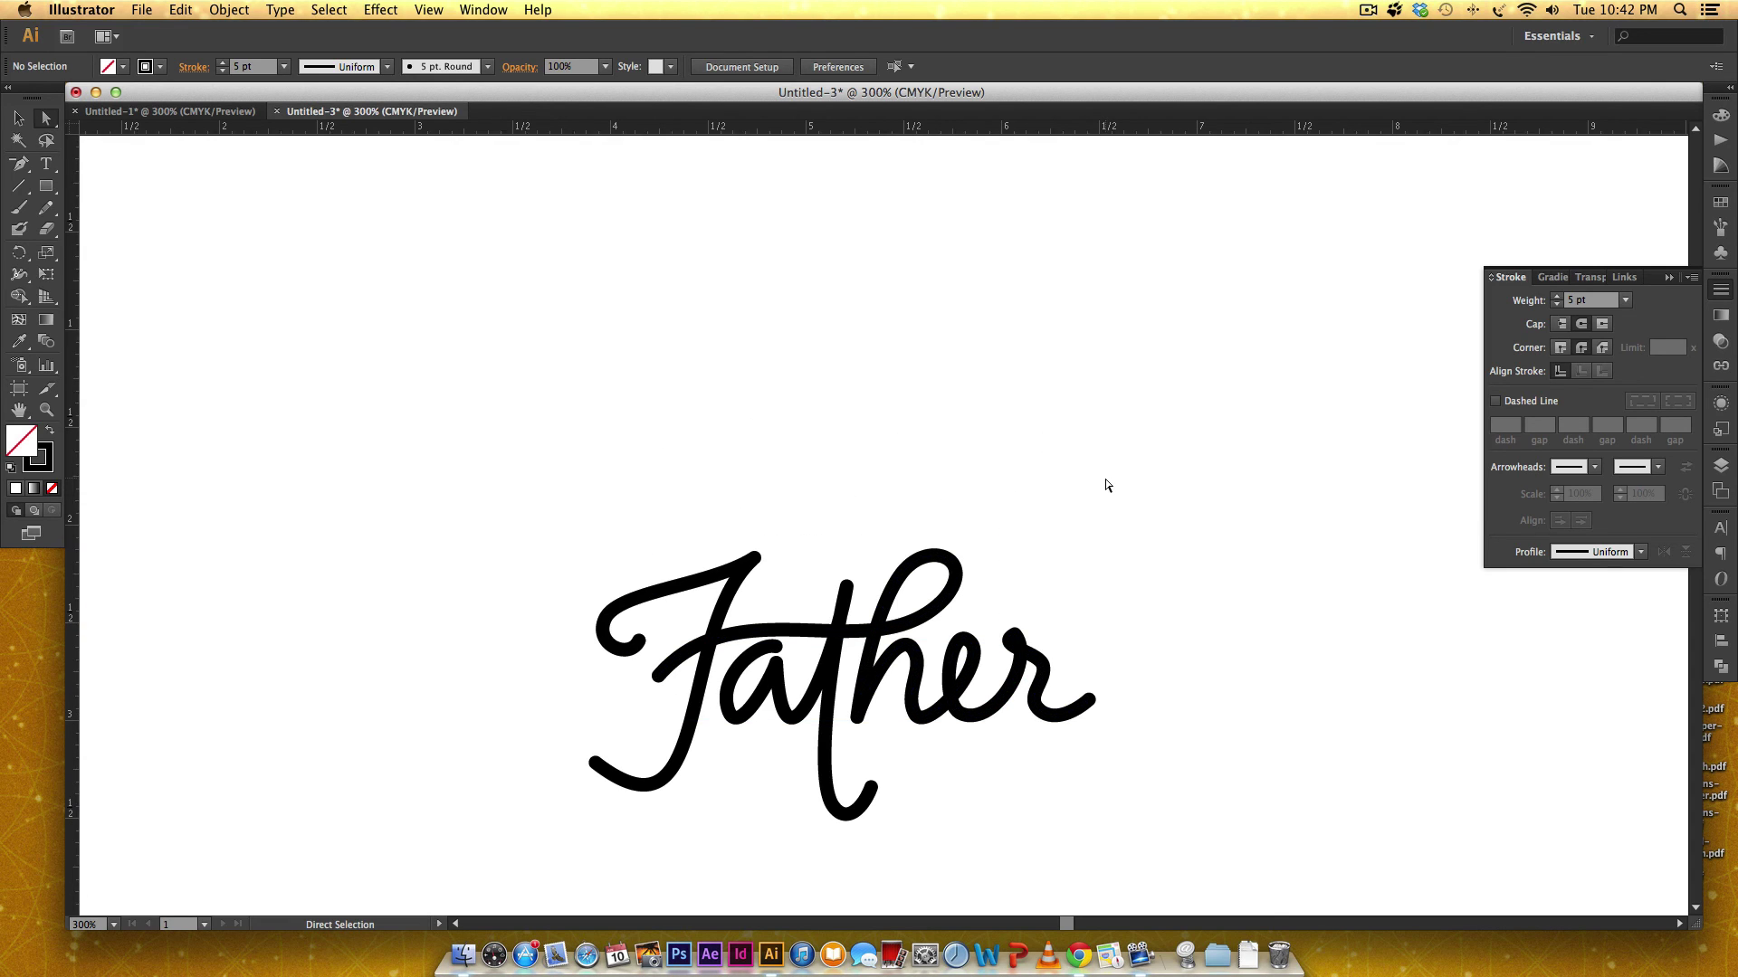
{"action": "scroll", "coordinate": [1106, 486], "scroll_direction": "down", "scroll_amount": 1}
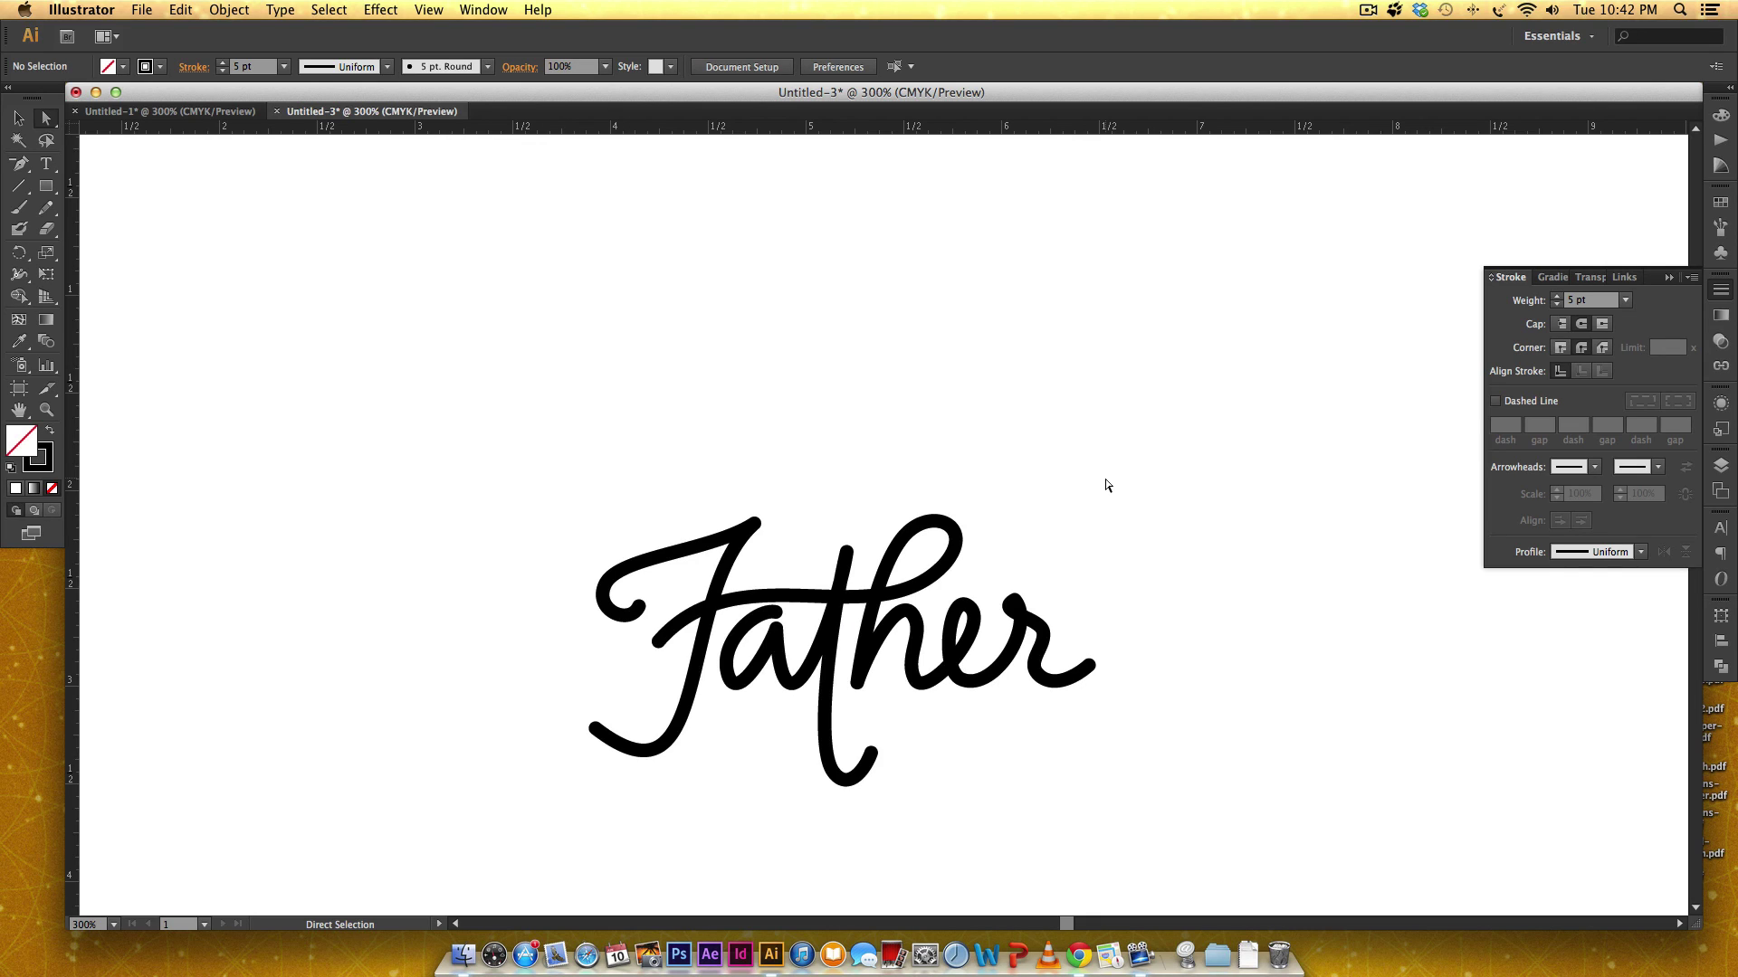